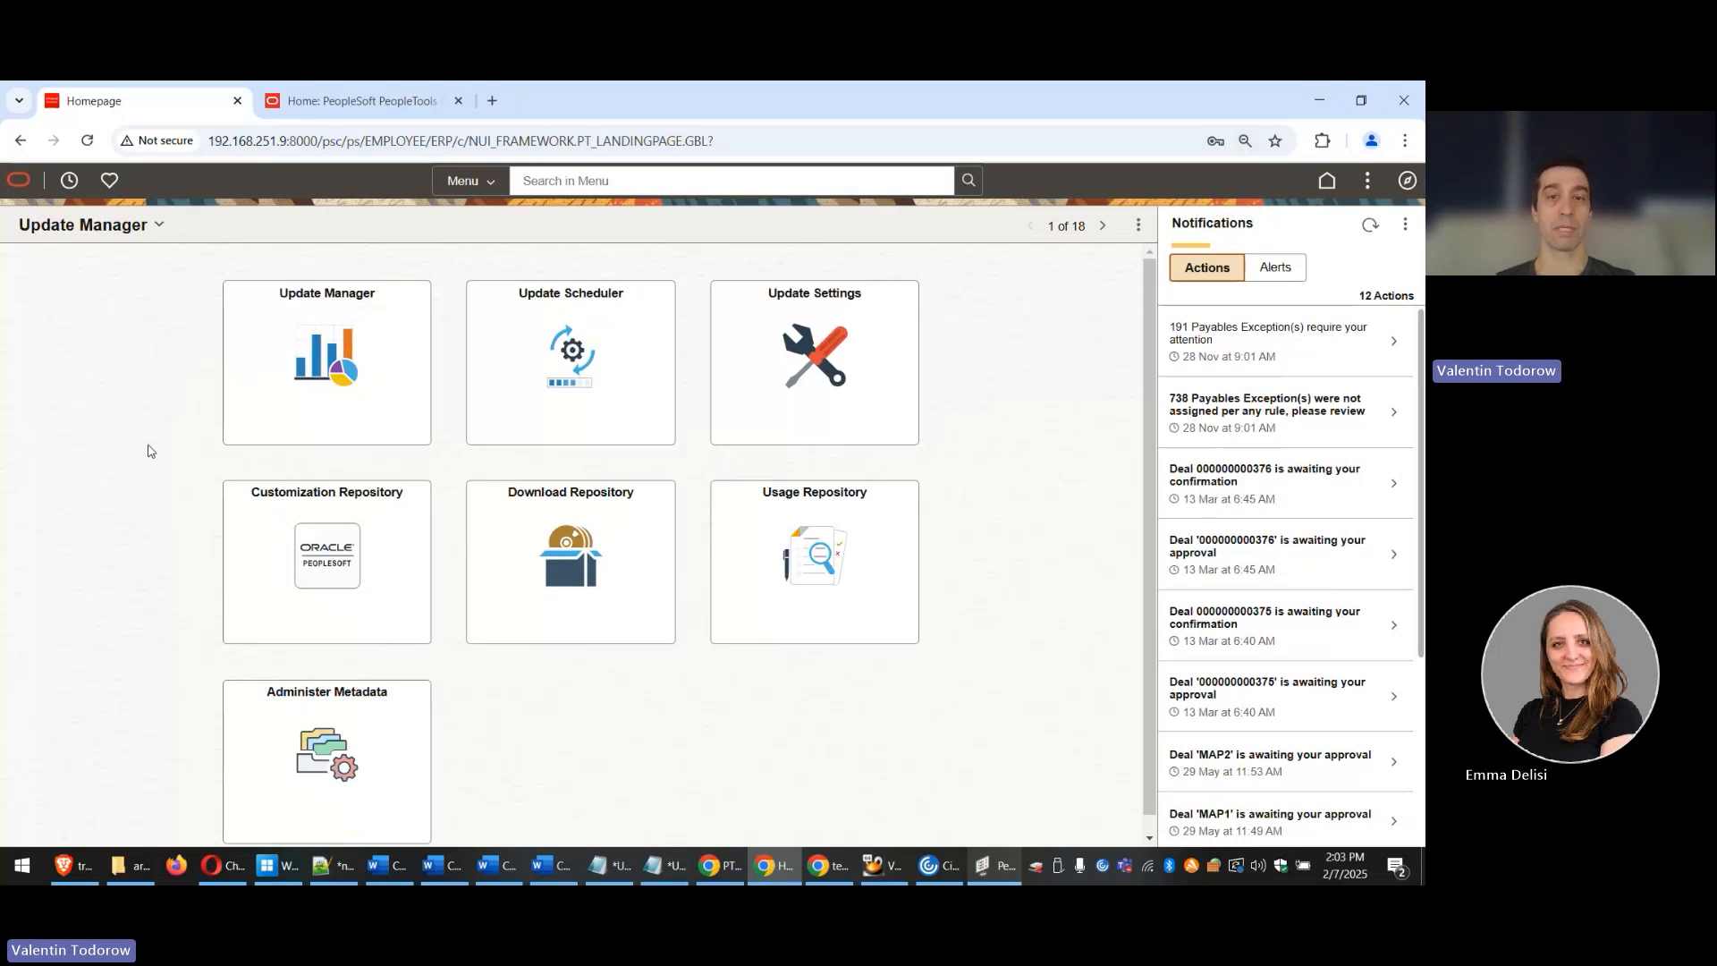
Step: Switch to the PeopleTools 8.61 documentation tab and expand Lifecycle Management Tools
{"action": "left_click", "coordinate": [400, 102]}
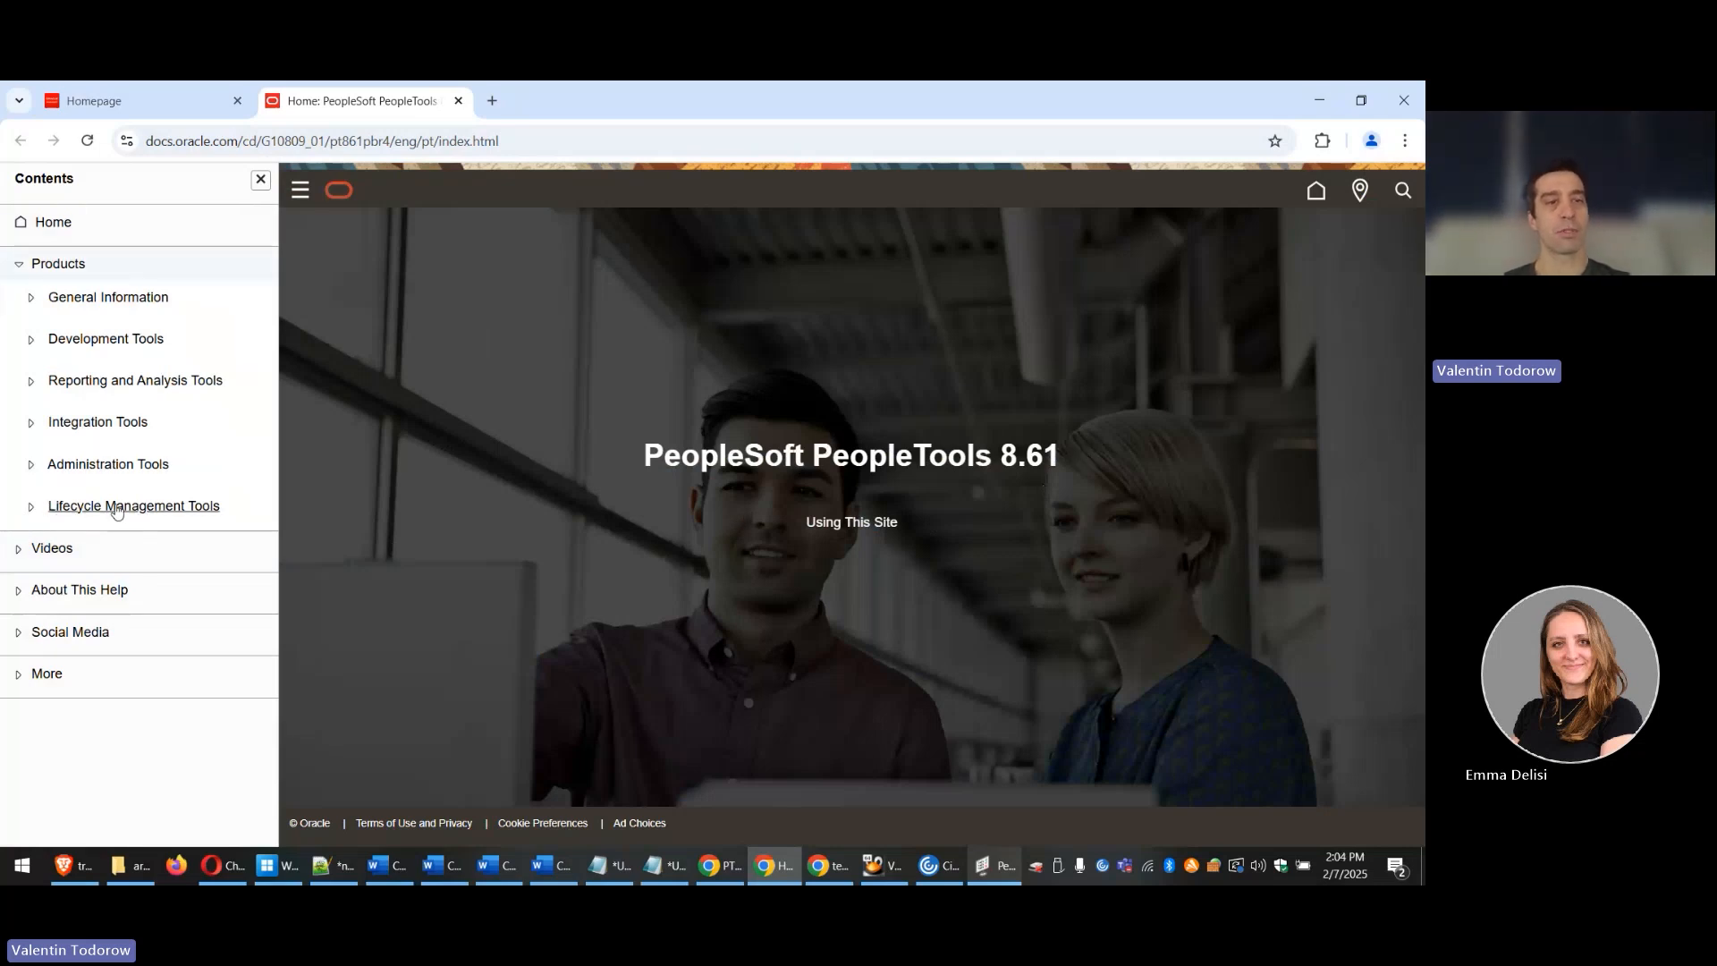
{"action": "left_click", "coordinate": [90, 510]}
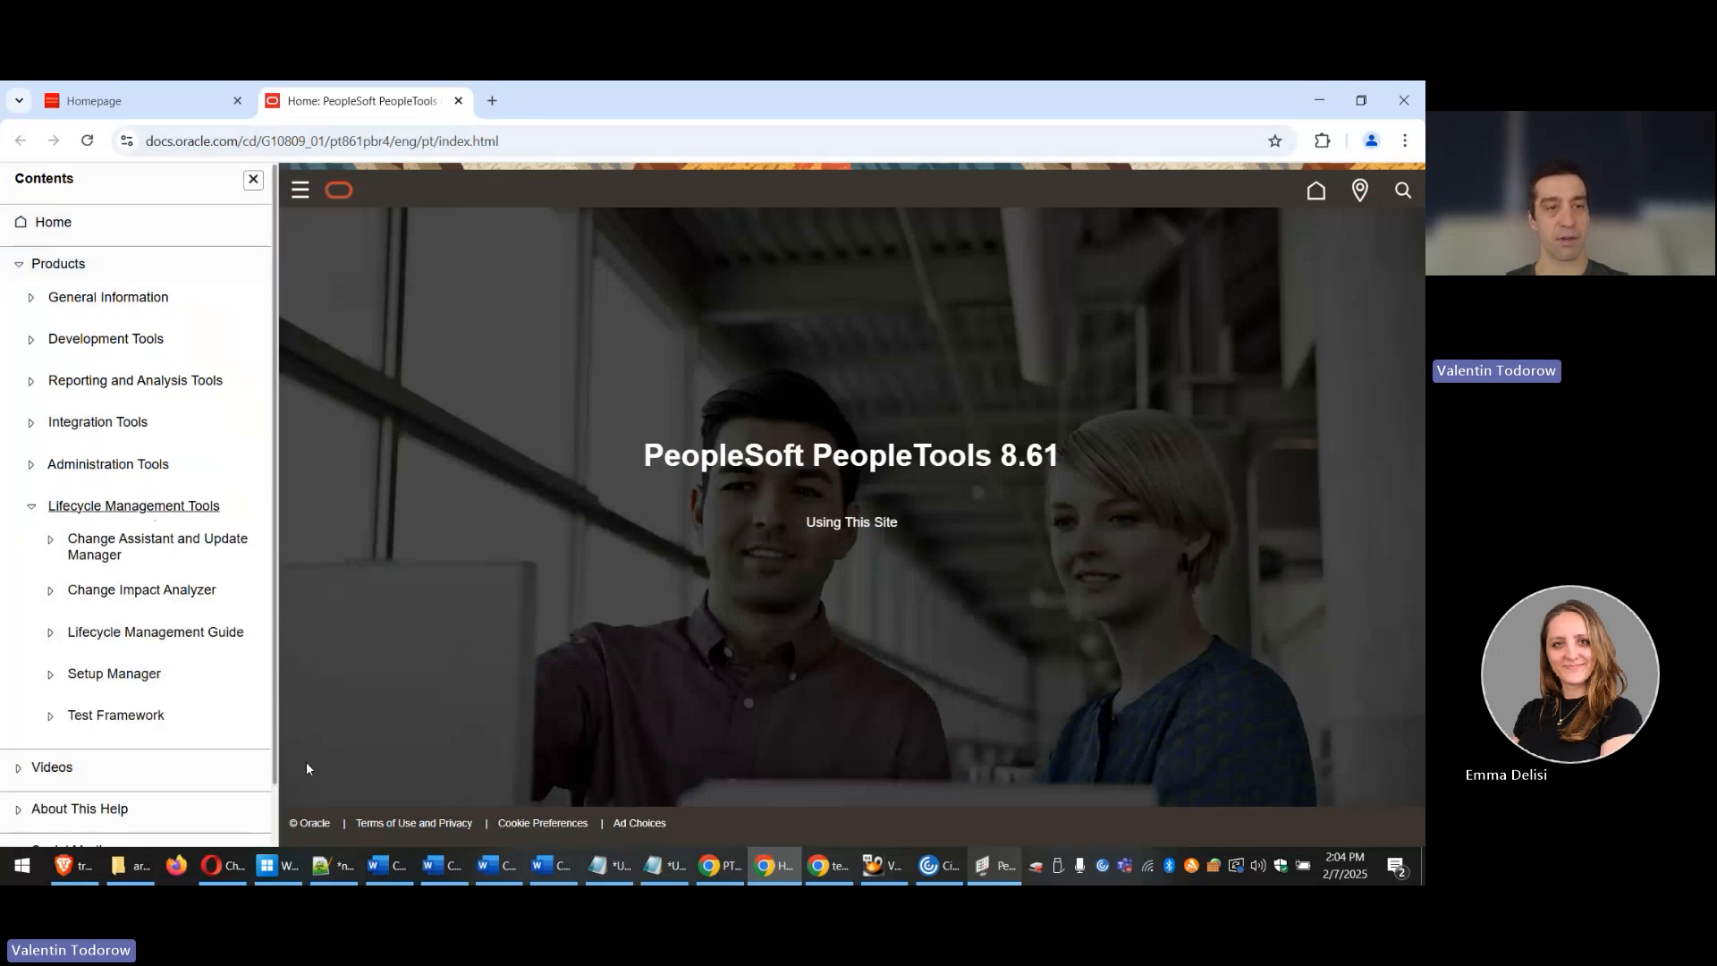
Step: Expand Test Framework > Developing and Debugging Tests and open Incorporating Scroll Handling
{"action": "left_click", "coordinate": [130, 717]}
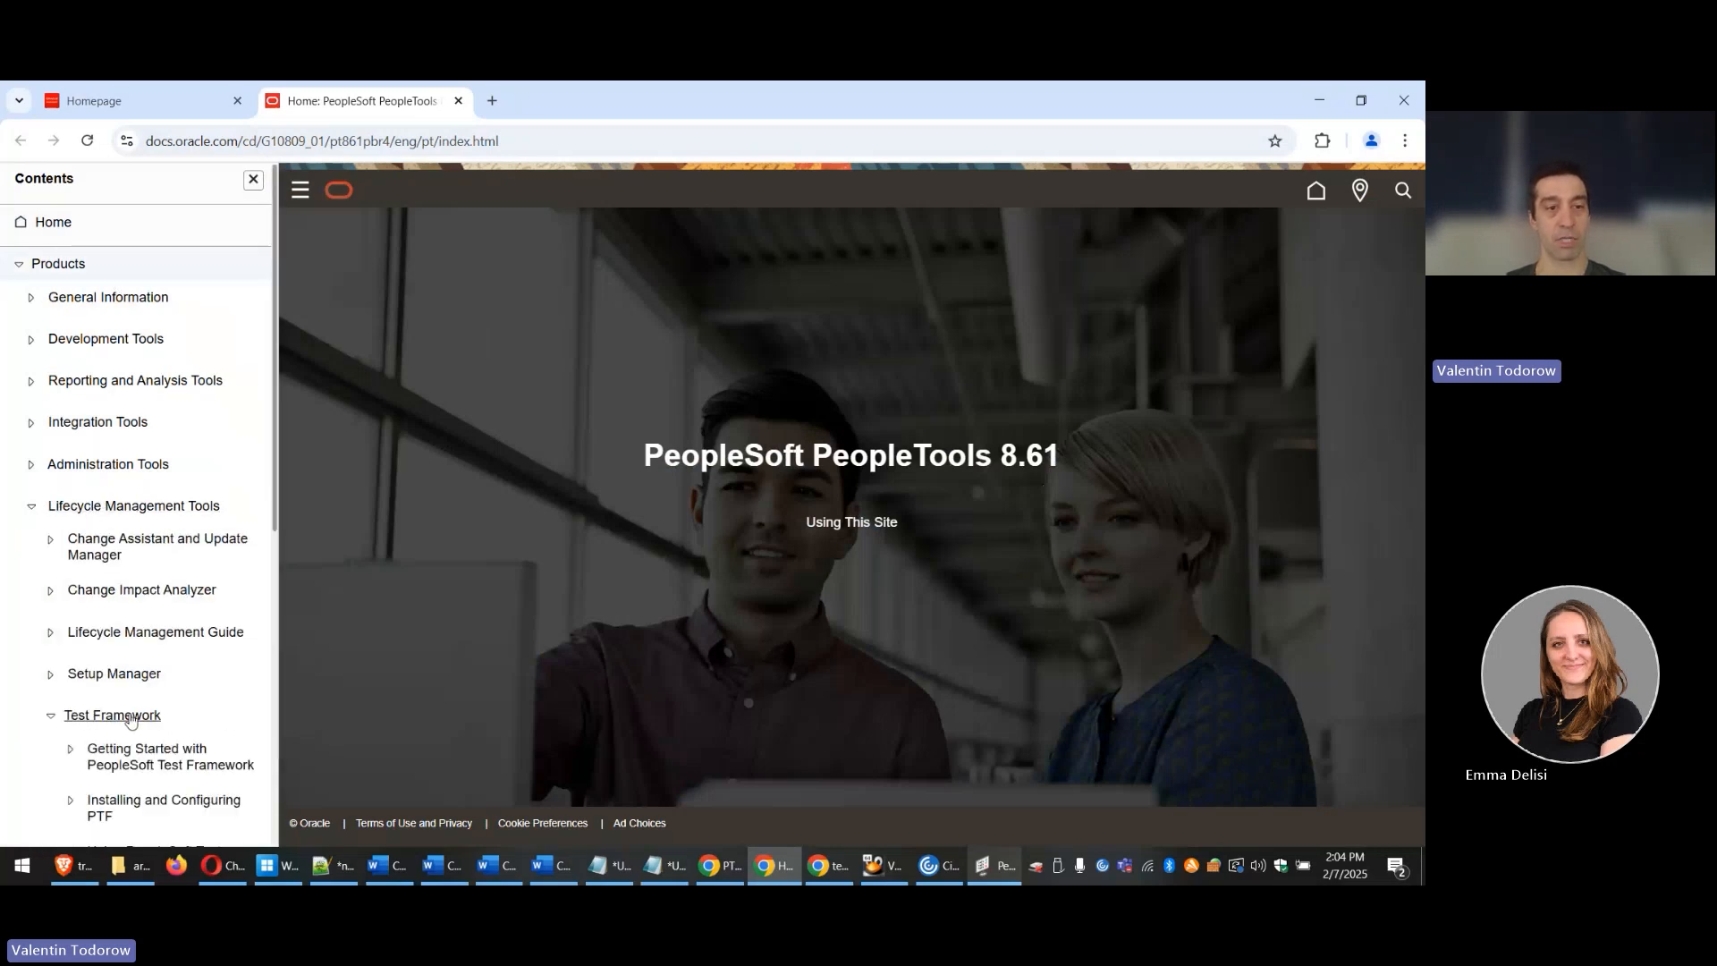
{"action": "scroll", "coordinate": [134, 680], "scroll_direction": "down", "scroll_amount": 5}
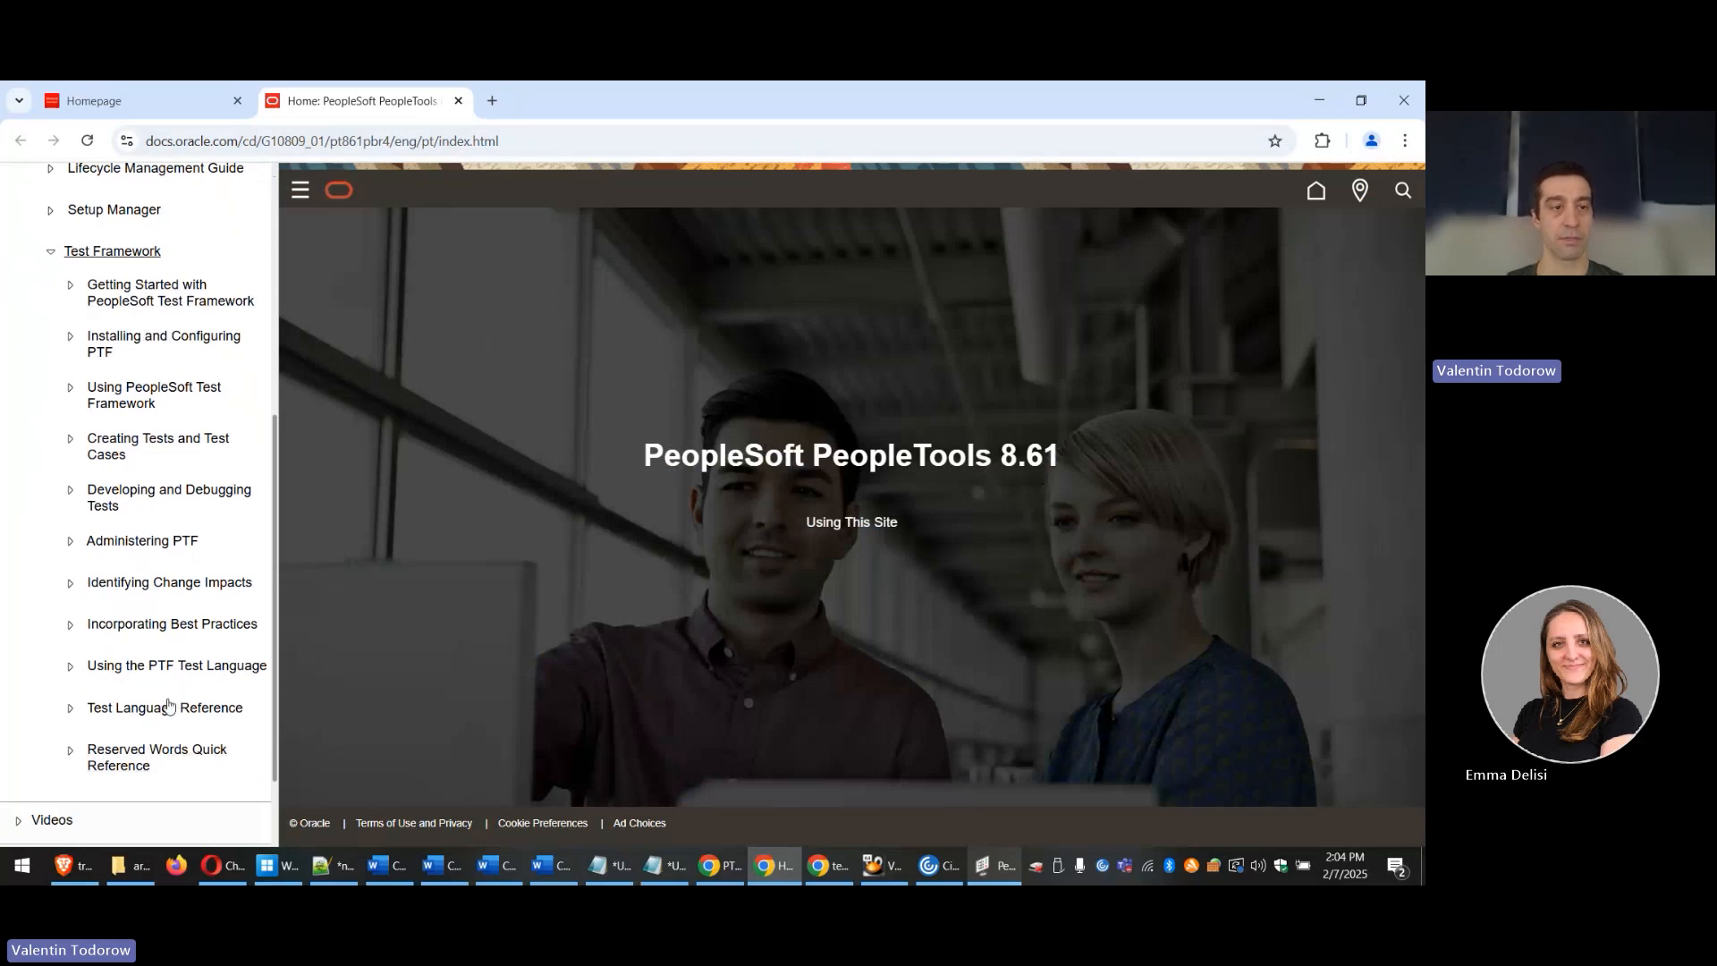
{"action": "left_click", "coordinate": [77, 495]}
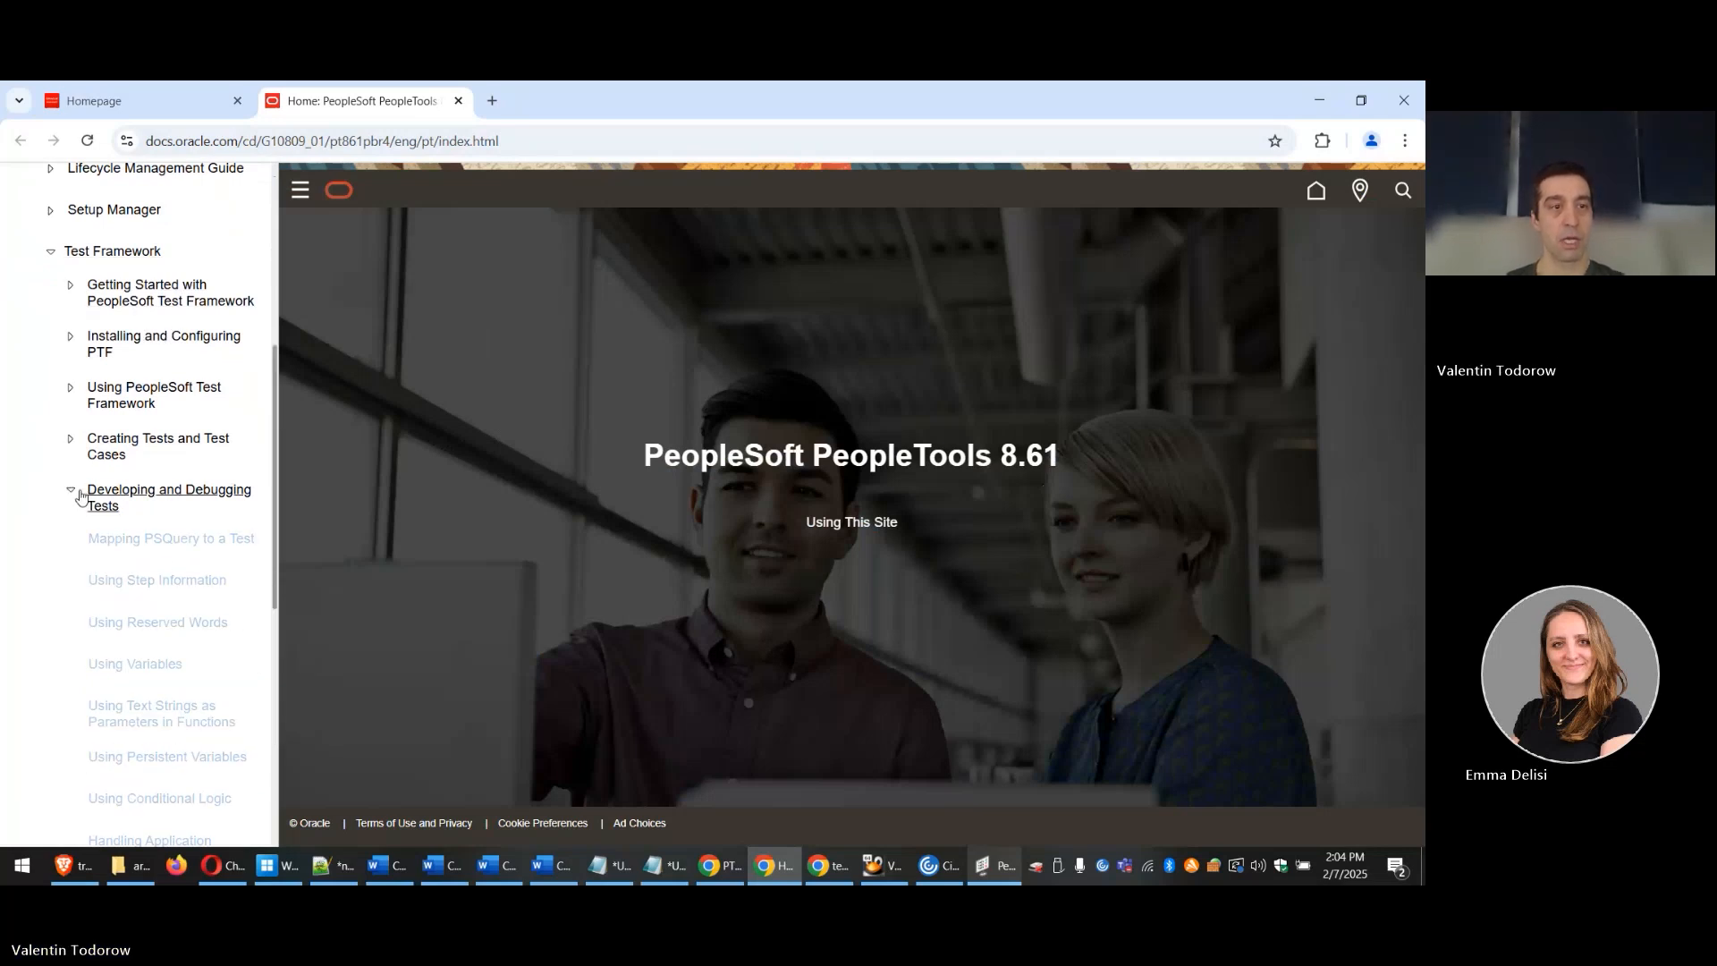
{"action": "scroll", "coordinate": [98, 474], "scroll_direction": "down", "scroll_amount": 1}
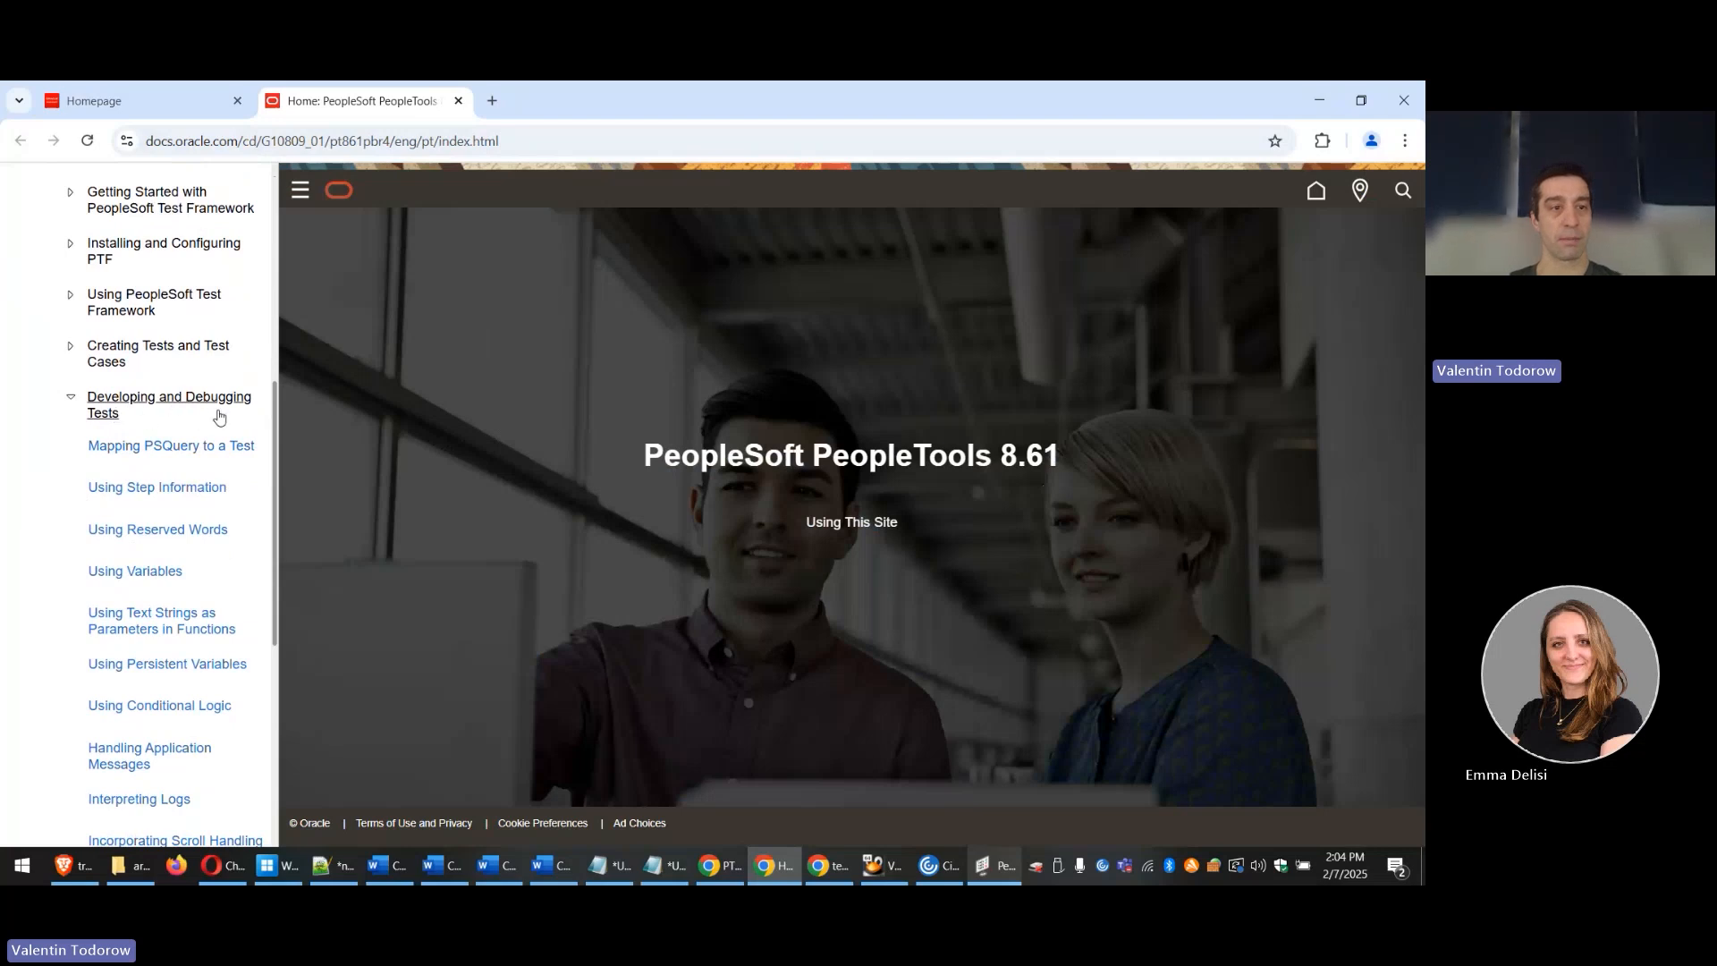
{"action": "scroll", "coordinate": [173, 412], "scroll_direction": "down", "scroll_amount": 1}
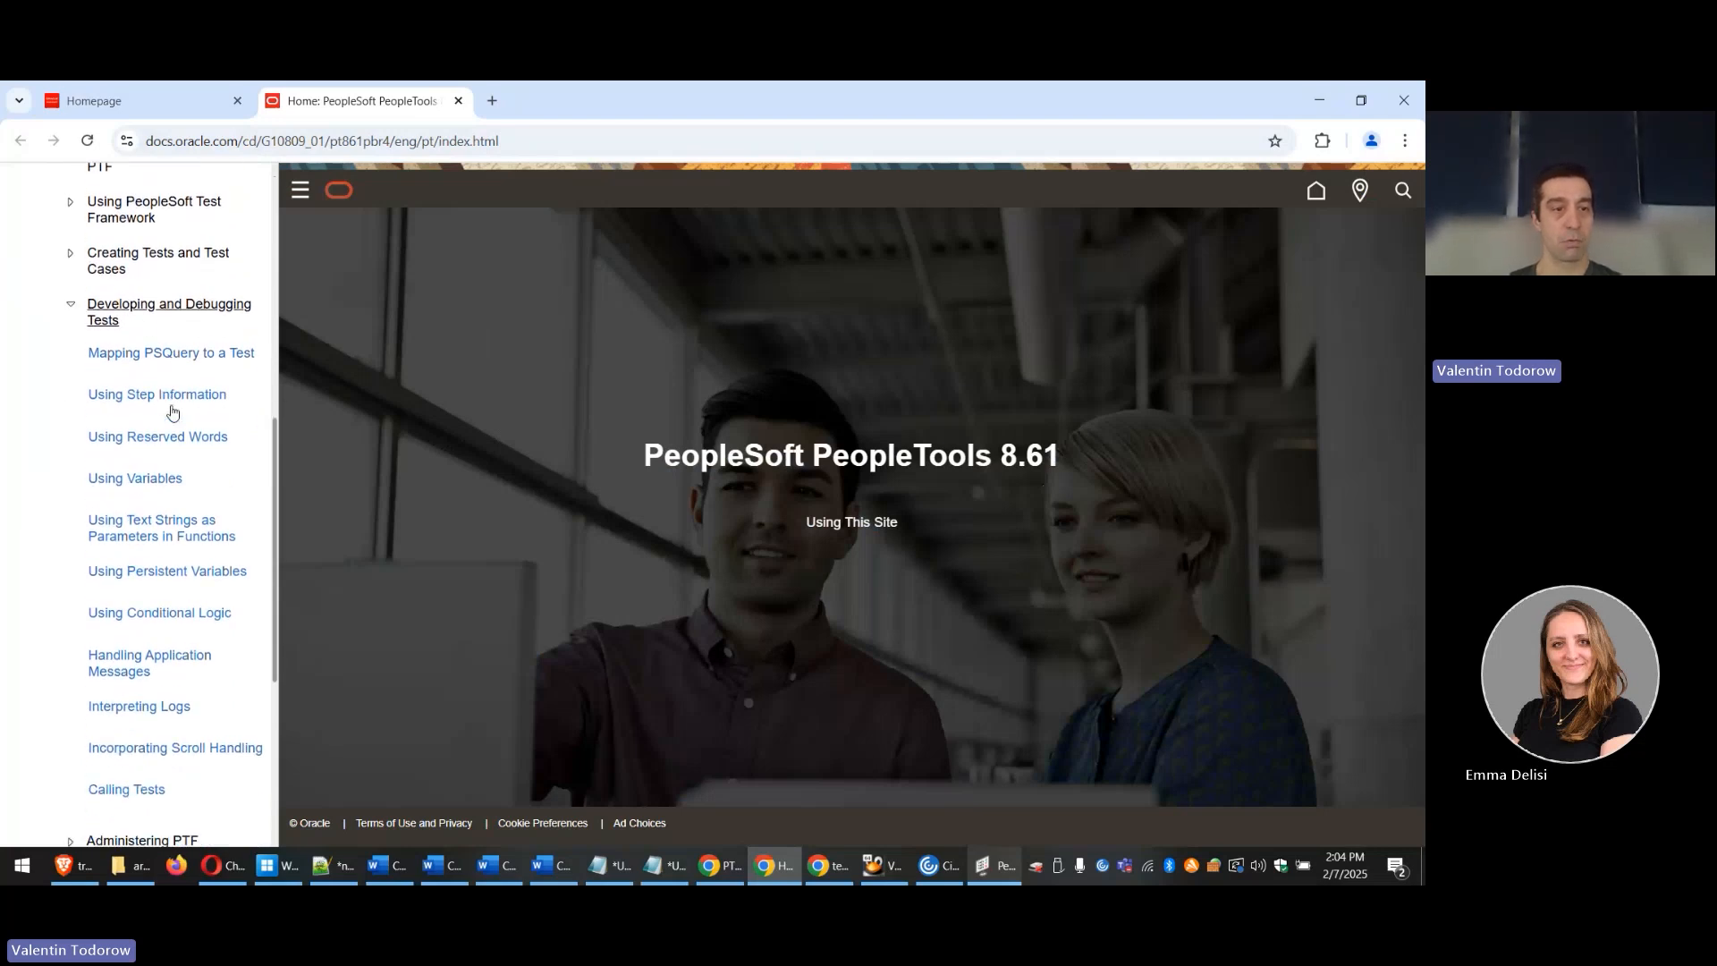
{"action": "scroll", "coordinate": [172, 412], "scroll_direction": "down", "scroll_amount": 1}
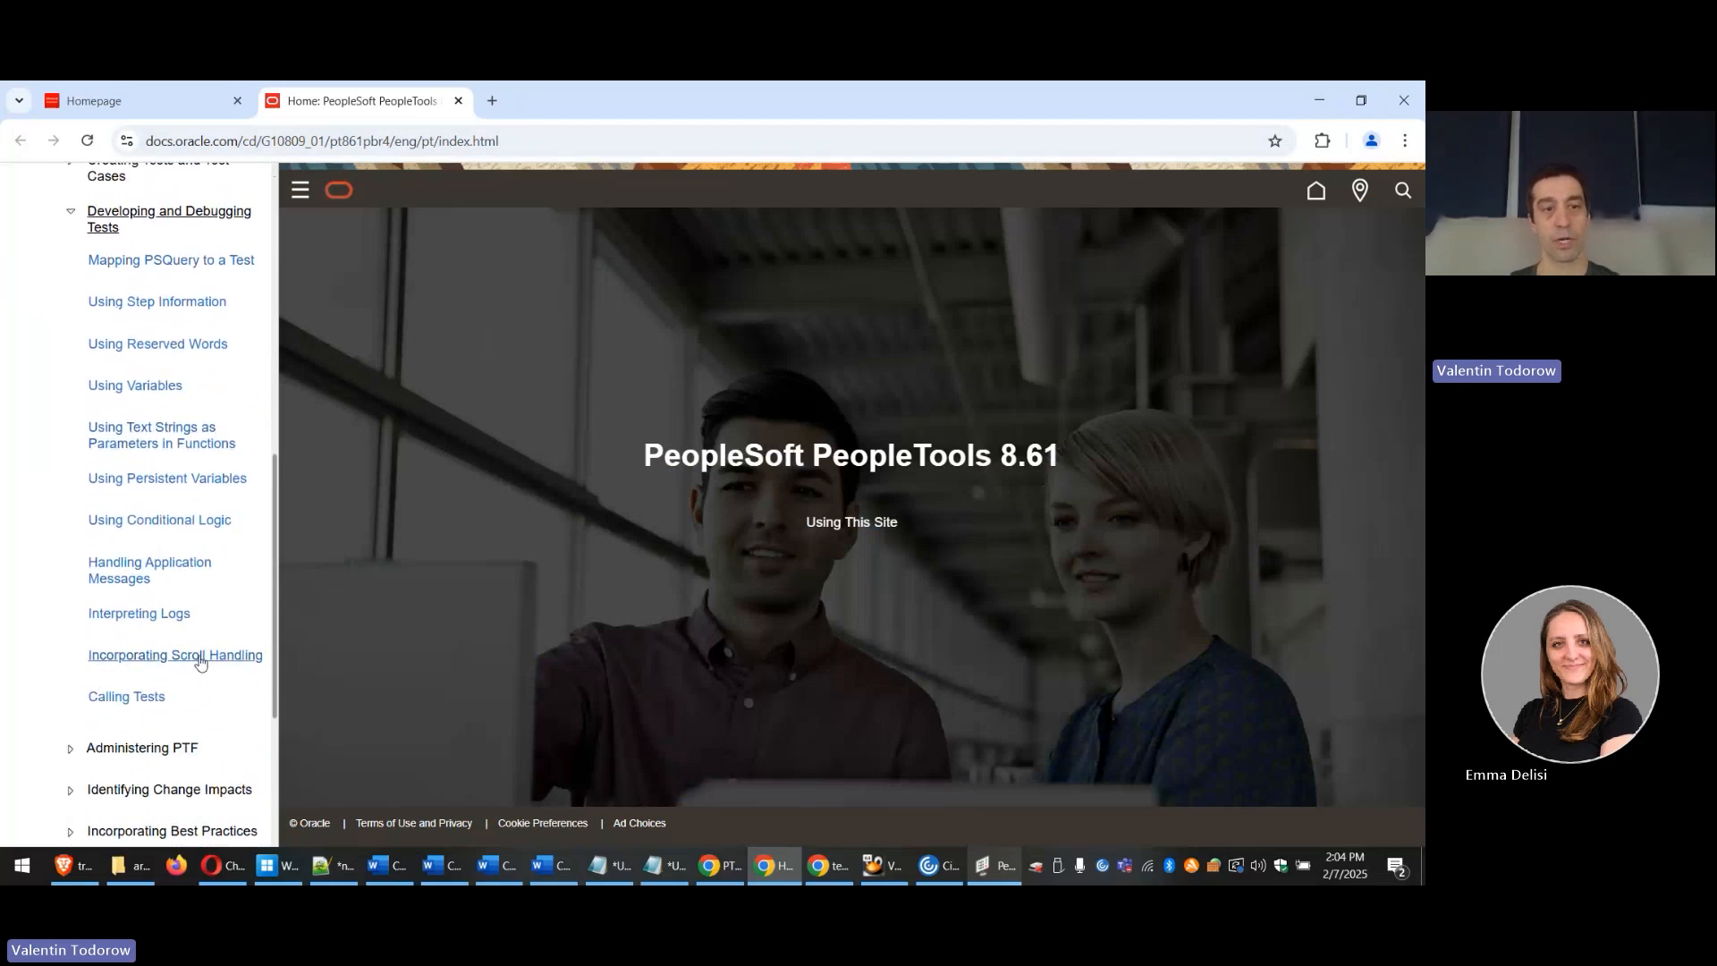
{"action": "left_click", "coordinate": [112, 662]}
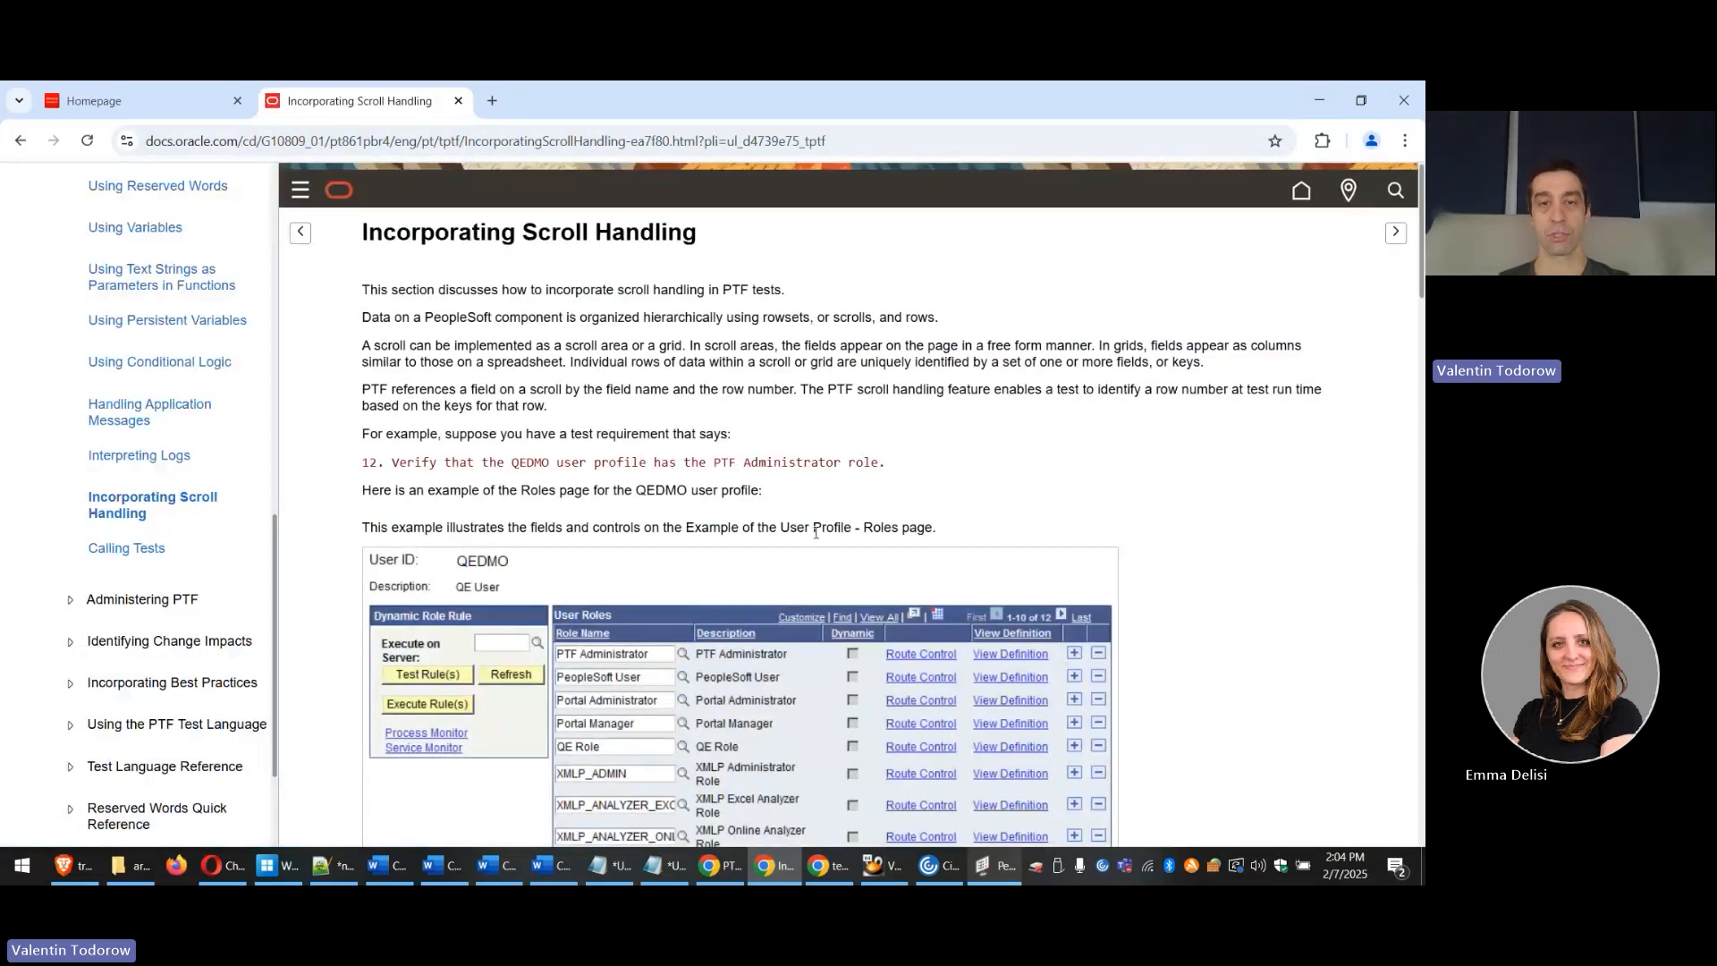
{"action": "scroll", "coordinate": [815, 531], "scroll_direction": "down", "scroll_amount": 1}
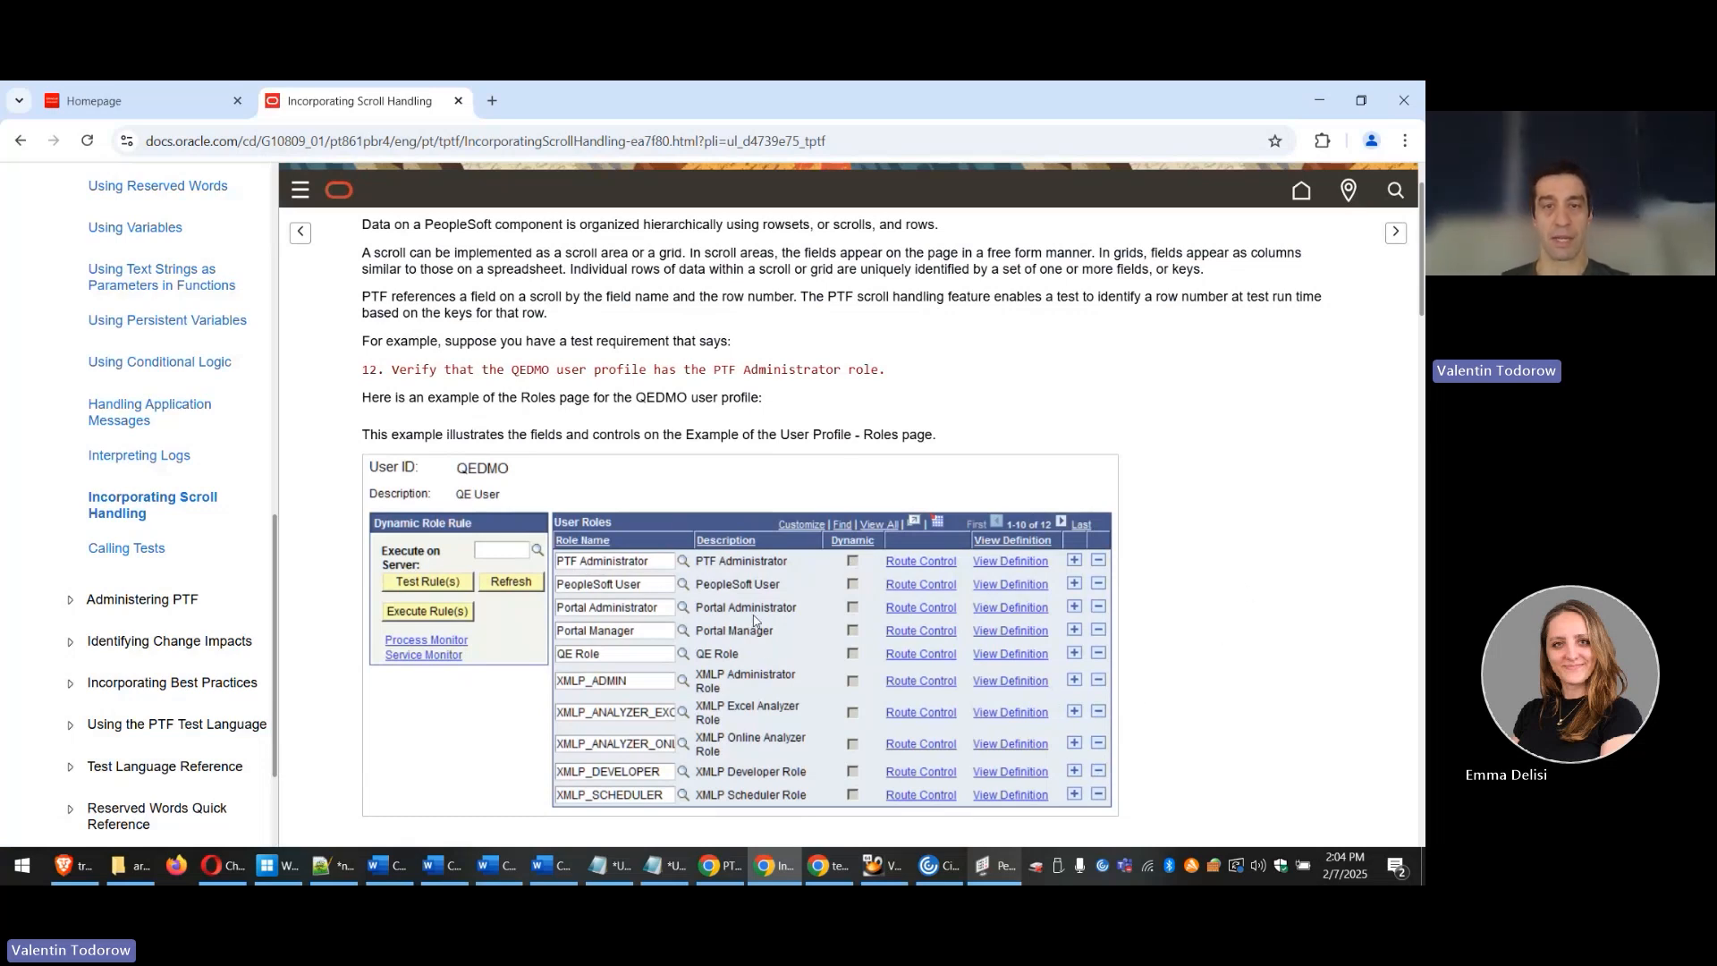
{"action": "scroll", "coordinate": [767, 693], "scroll_direction": "down", "scroll_amount": 3}
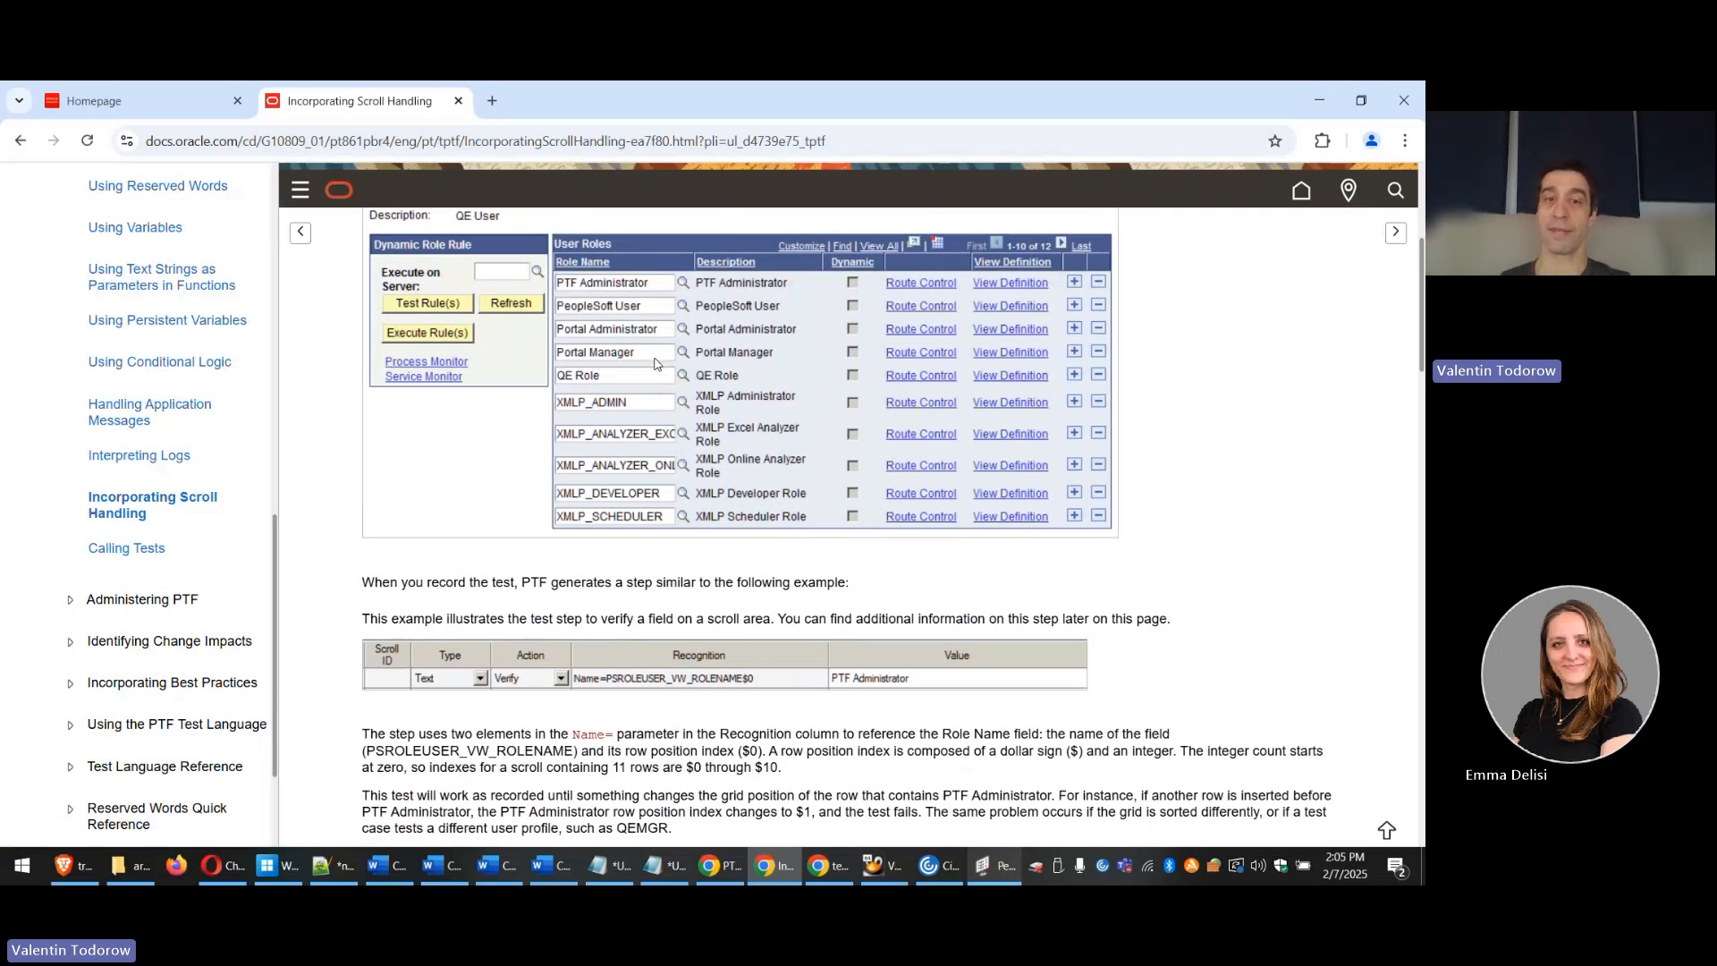
{"action": "scroll", "coordinate": [609, 375], "scroll_direction": "down", "scroll_amount": 3}
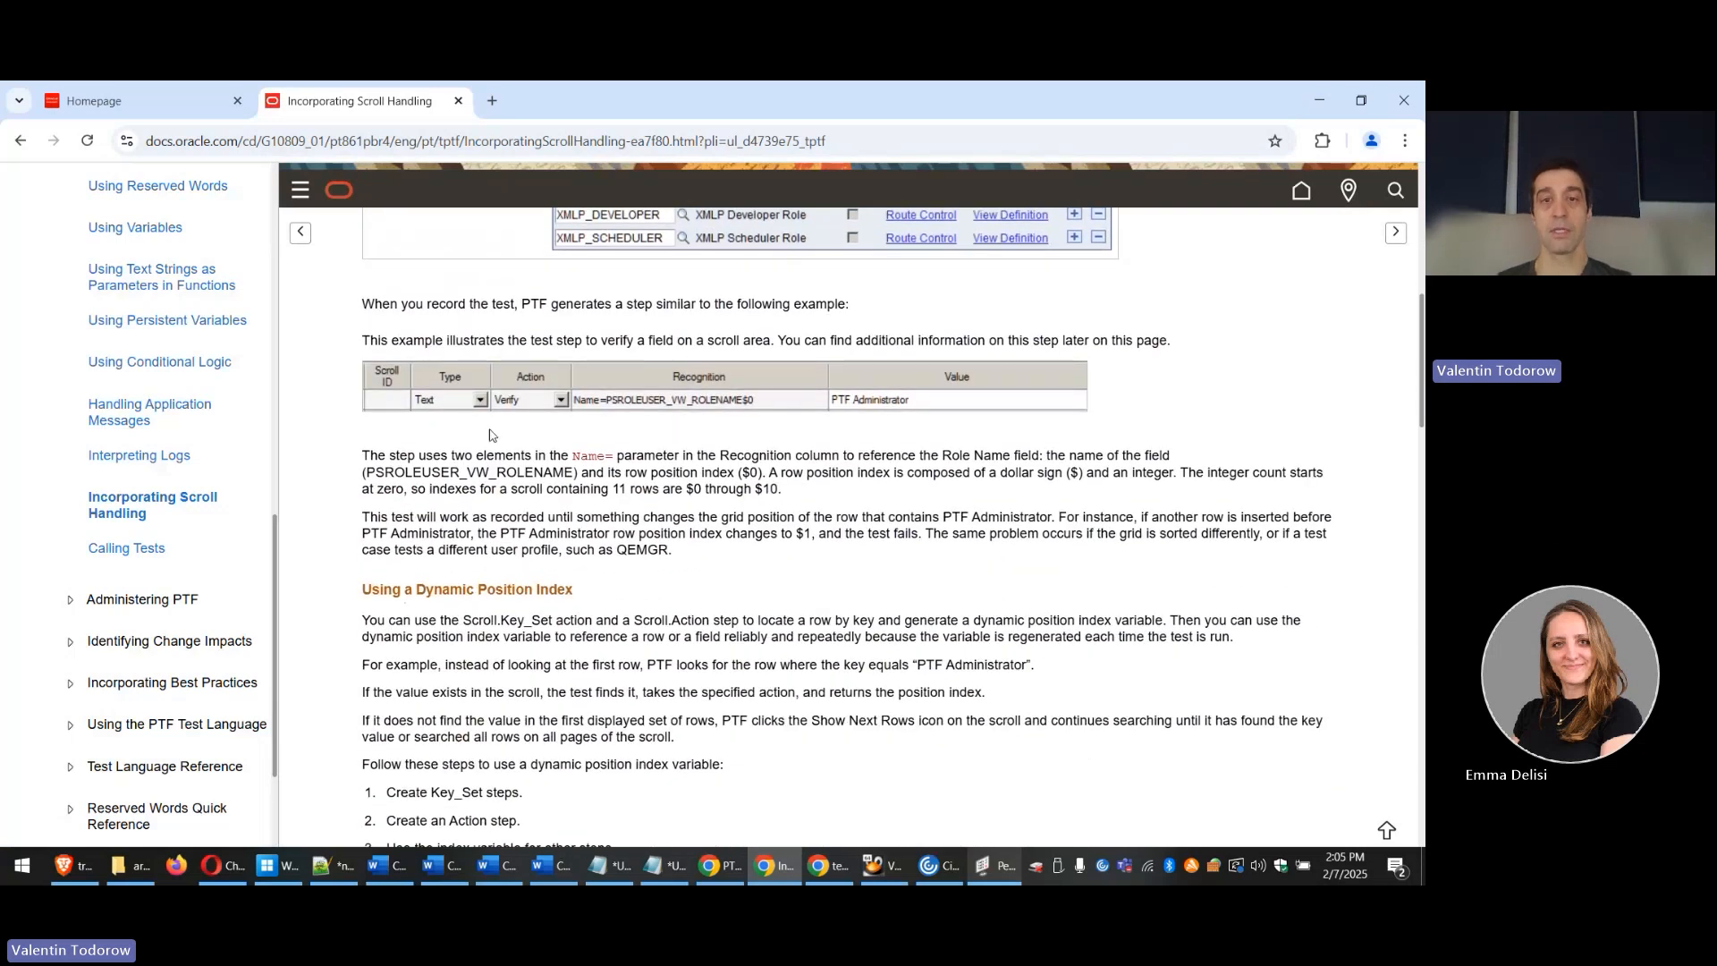
{"action": "scroll", "coordinate": [800, 501], "scroll_direction": "down", "scroll_amount": 1}
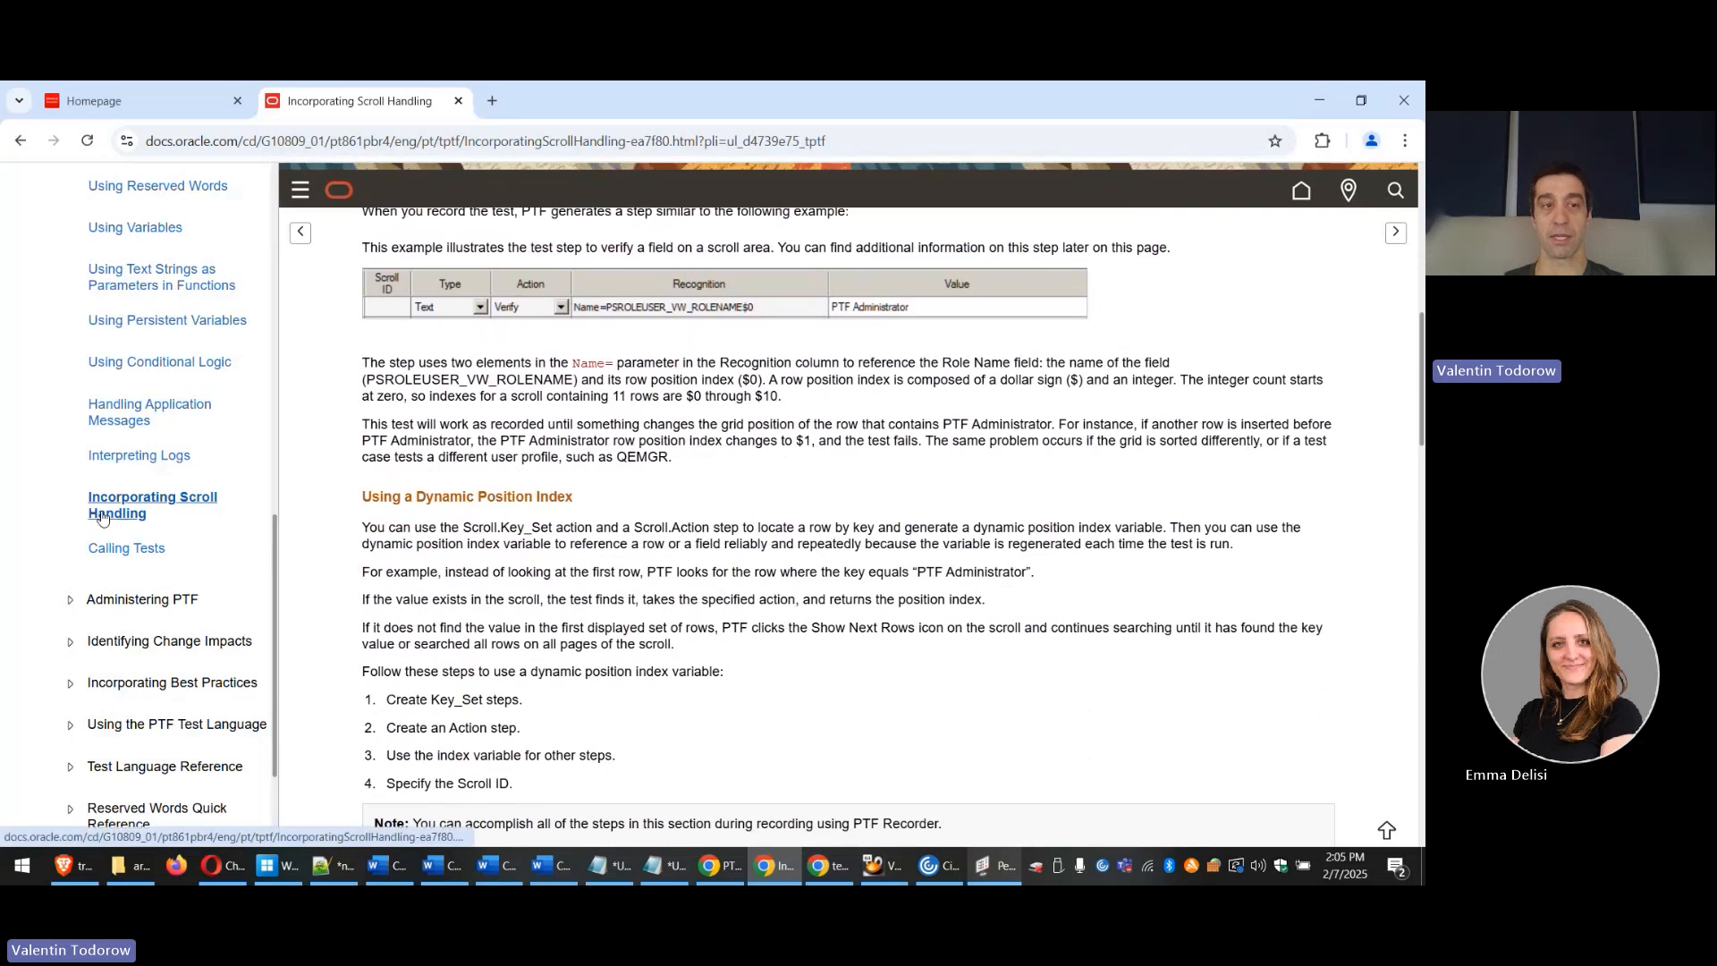
{"action": "scroll", "coordinate": [794, 517], "scroll_direction": "down", "scroll_amount": 4}
{"action": "scroll", "coordinate": [427, 405], "scroll_direction": "down", "scroll_amount": 3}
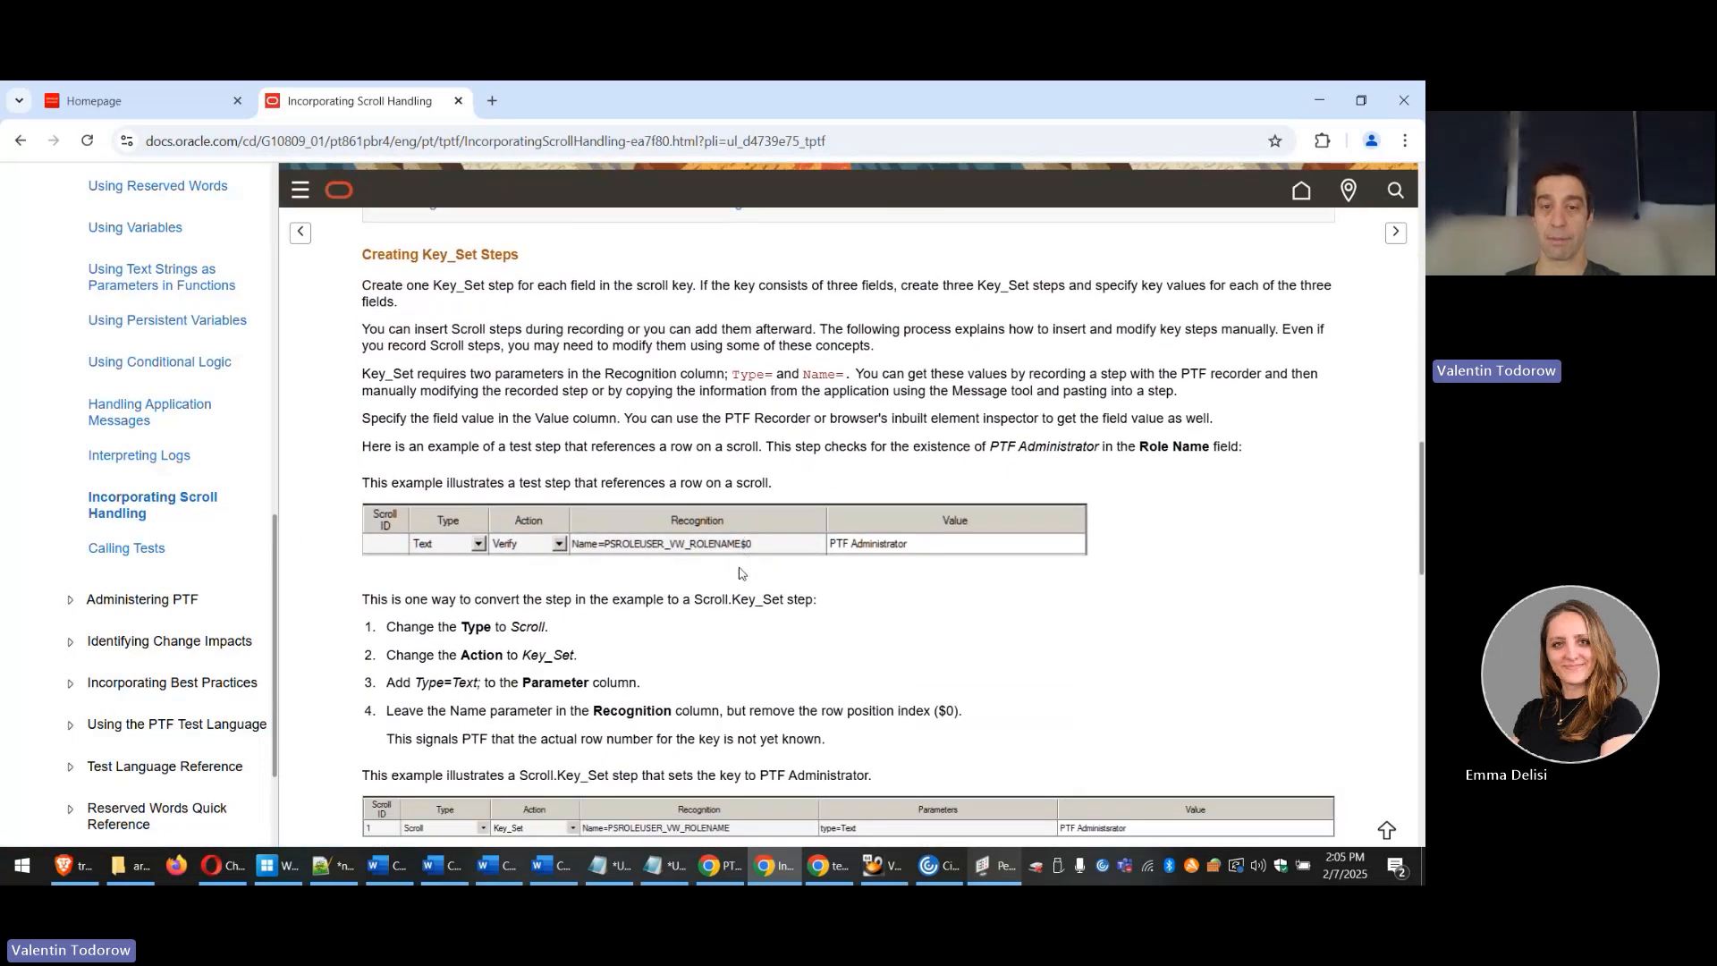
{"action": "scroll", "coordinate": [739, 573], "scroll_direction": "down", "scroll_amount": 4}
{"action": "scroll", "coordinate": [780, 355], "scroll_direction": "up", "scroll_amount": 1}
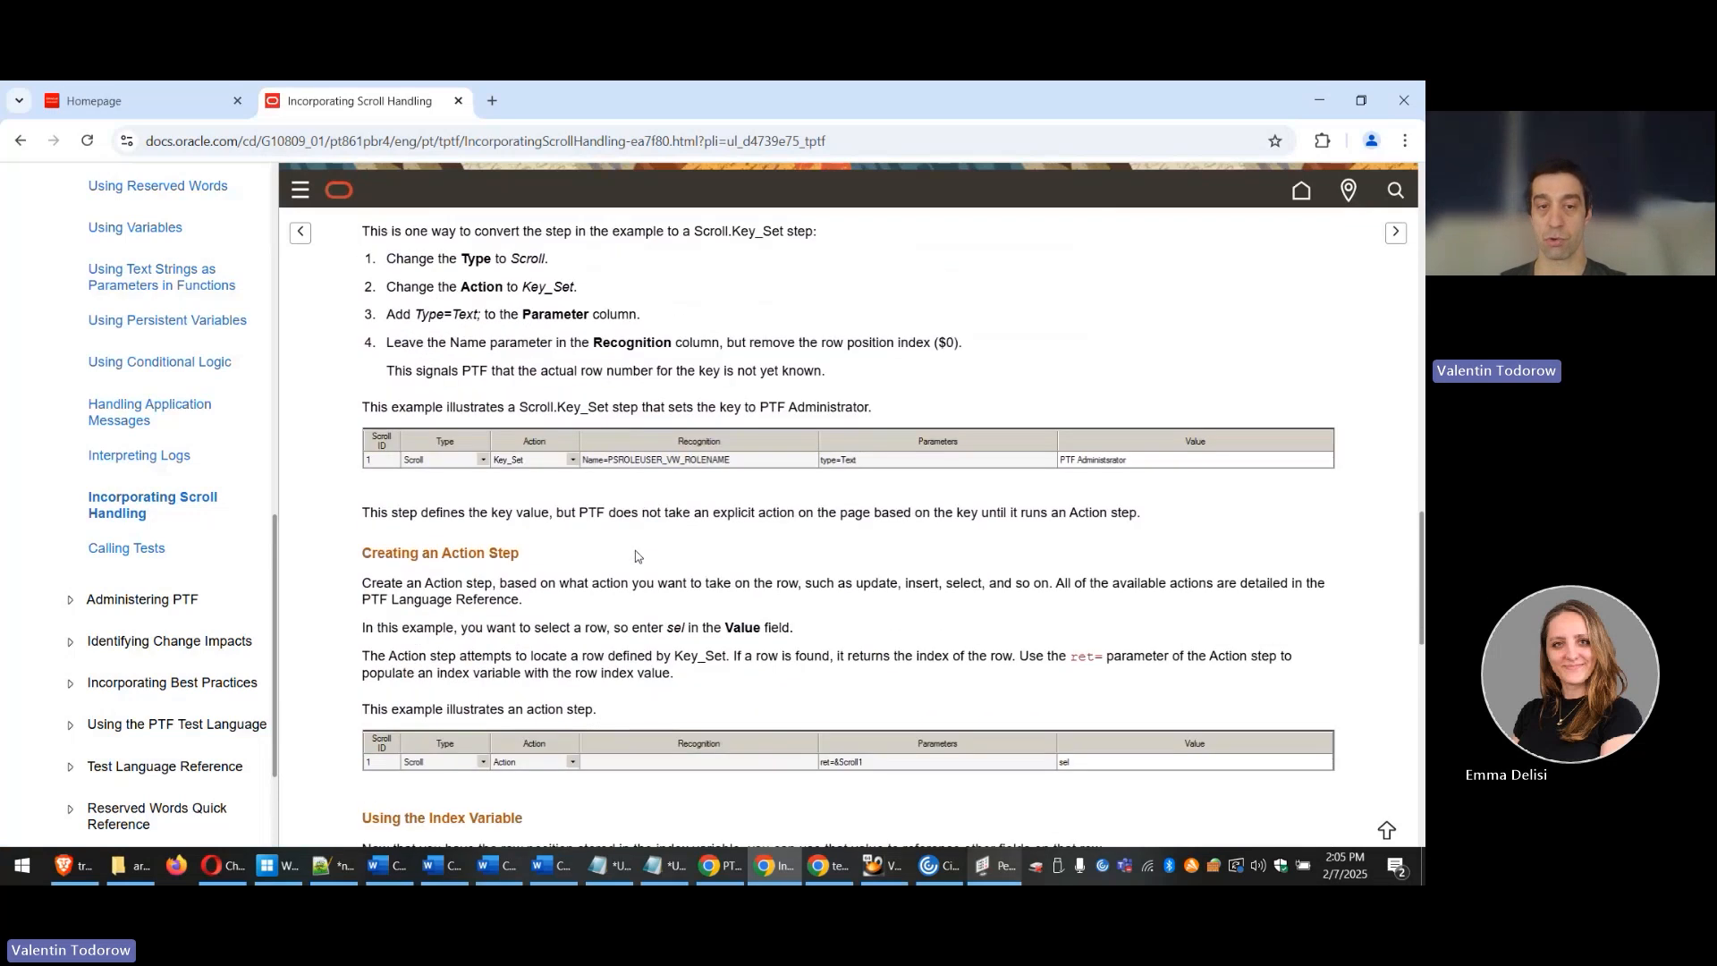
{"action": "scroll", "coordinate": [497, 559], "scroll_direction": "down", "scroll_amount": 2}
{"action": "scroll", "coordinate": [705, 673], "scroll_direction": "down", "scroll_amount": 3}
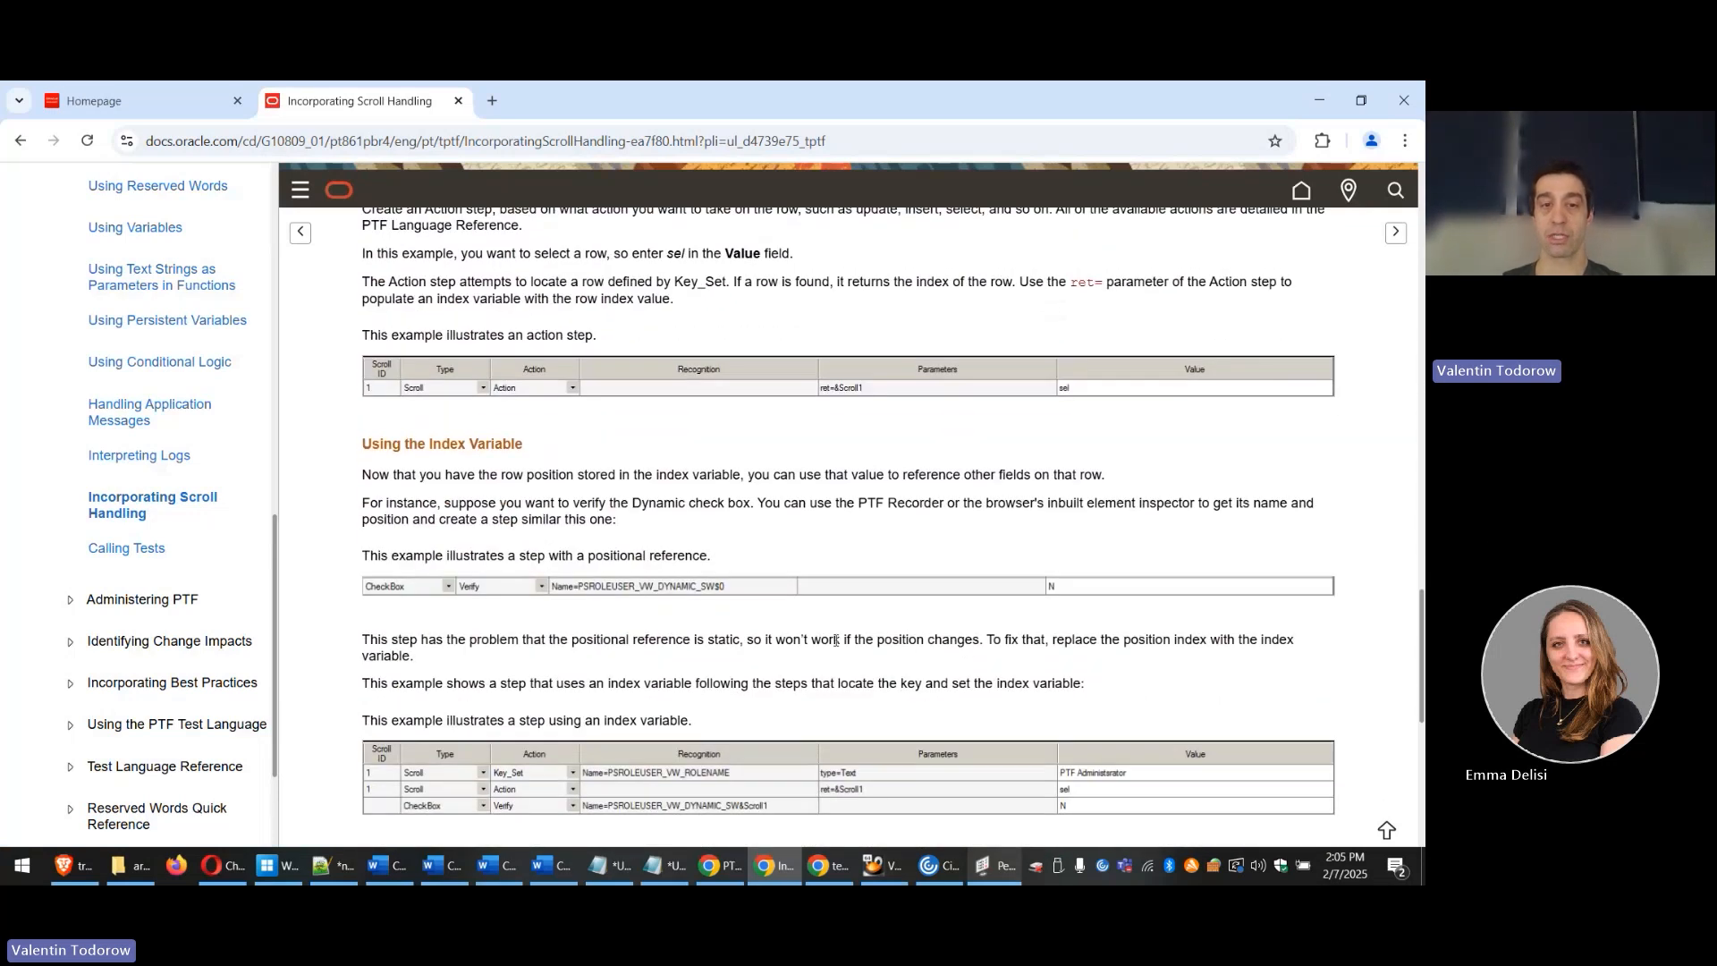
{"action": "scroll", "coordinate": [914, 695], "scroll_direction": "down", "scroll_amount": 1}
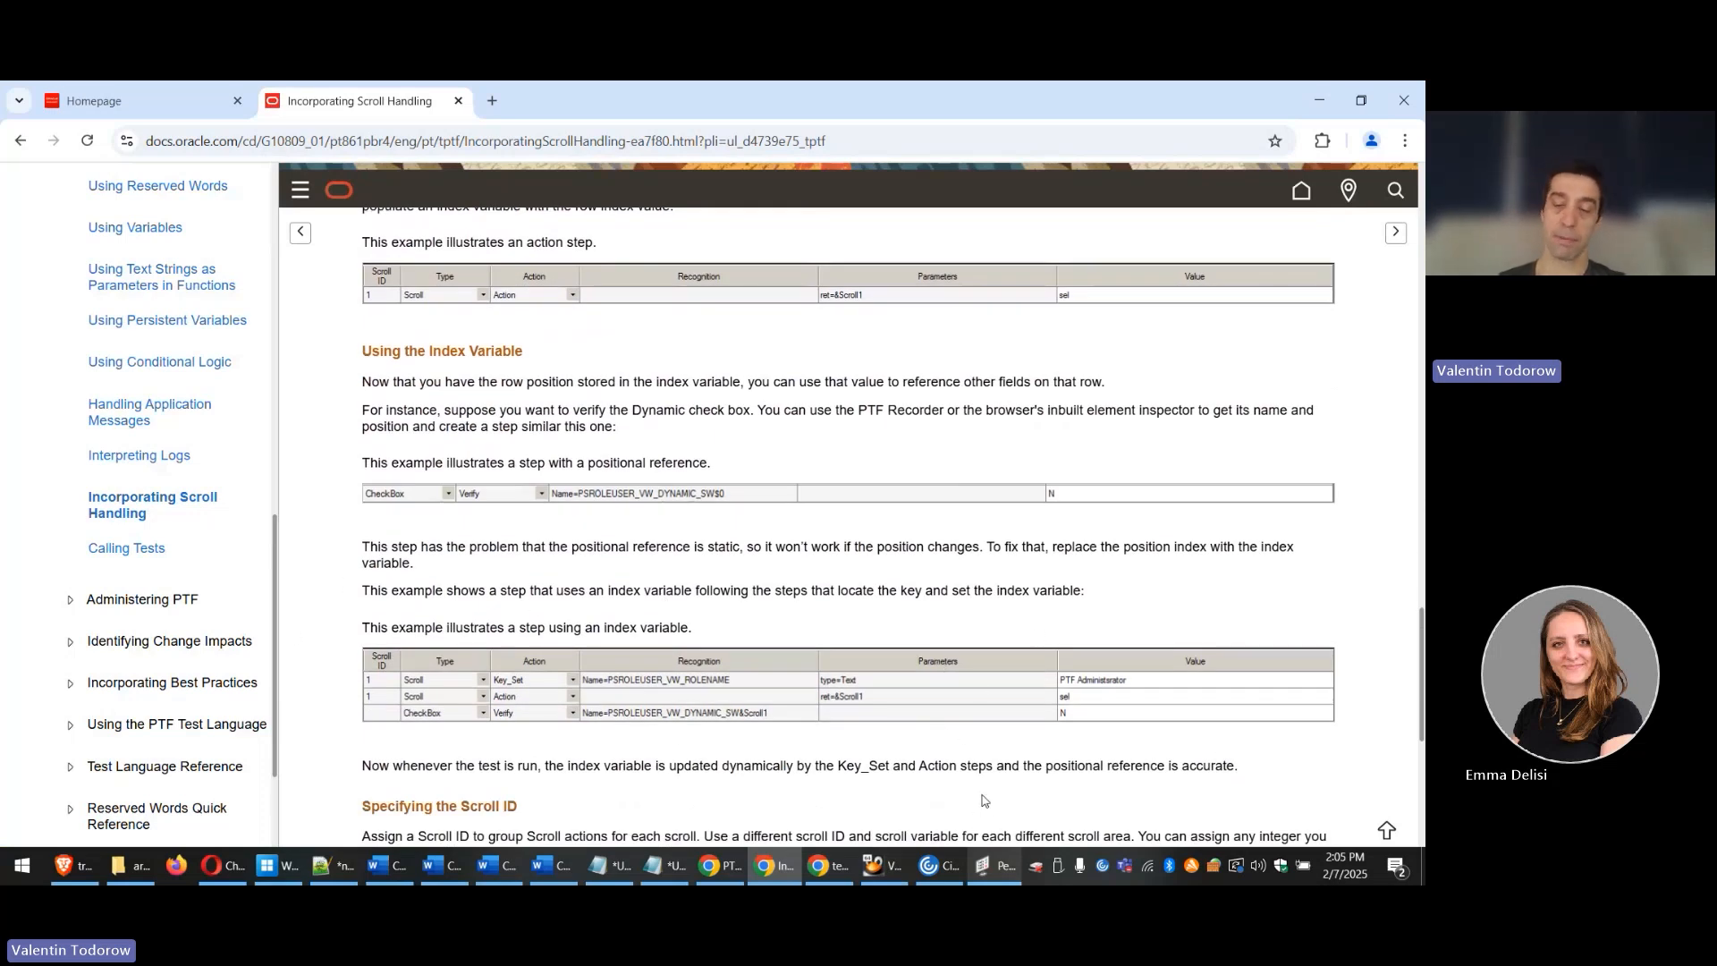
Step: In PTF, create a new test in myFolder (VP1)
{"action": "left_click", "coordinate": [998, 868]}
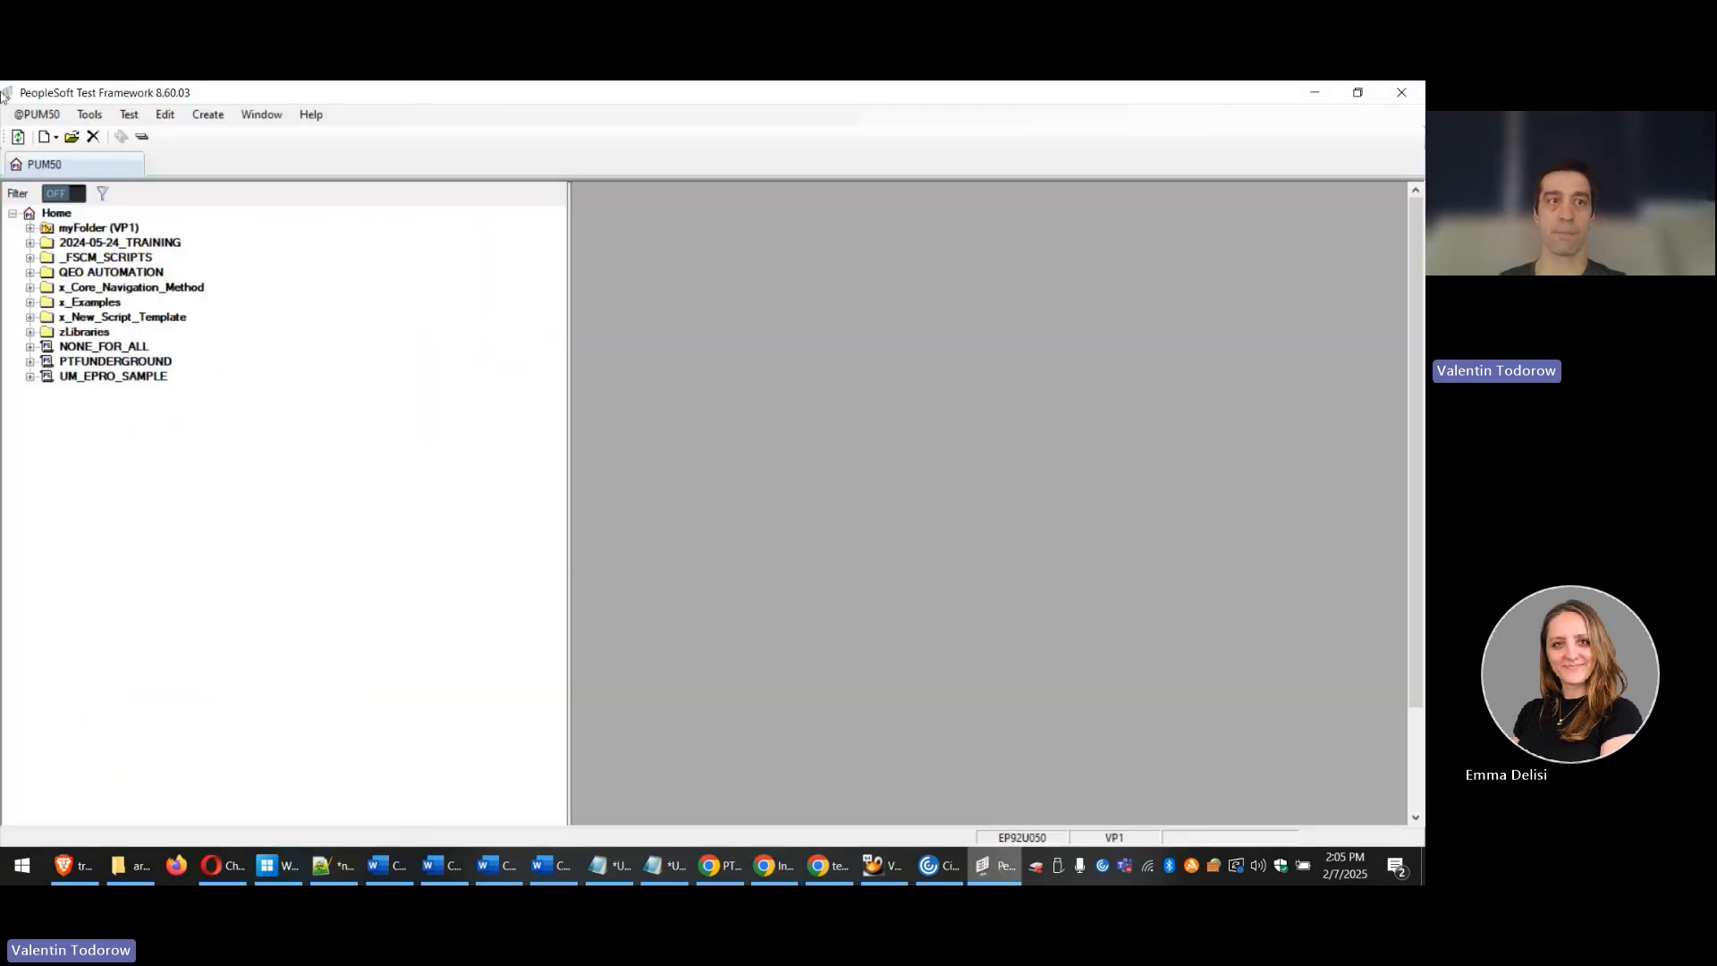
{"action": "right_click", "coordinate": [59, 215]}
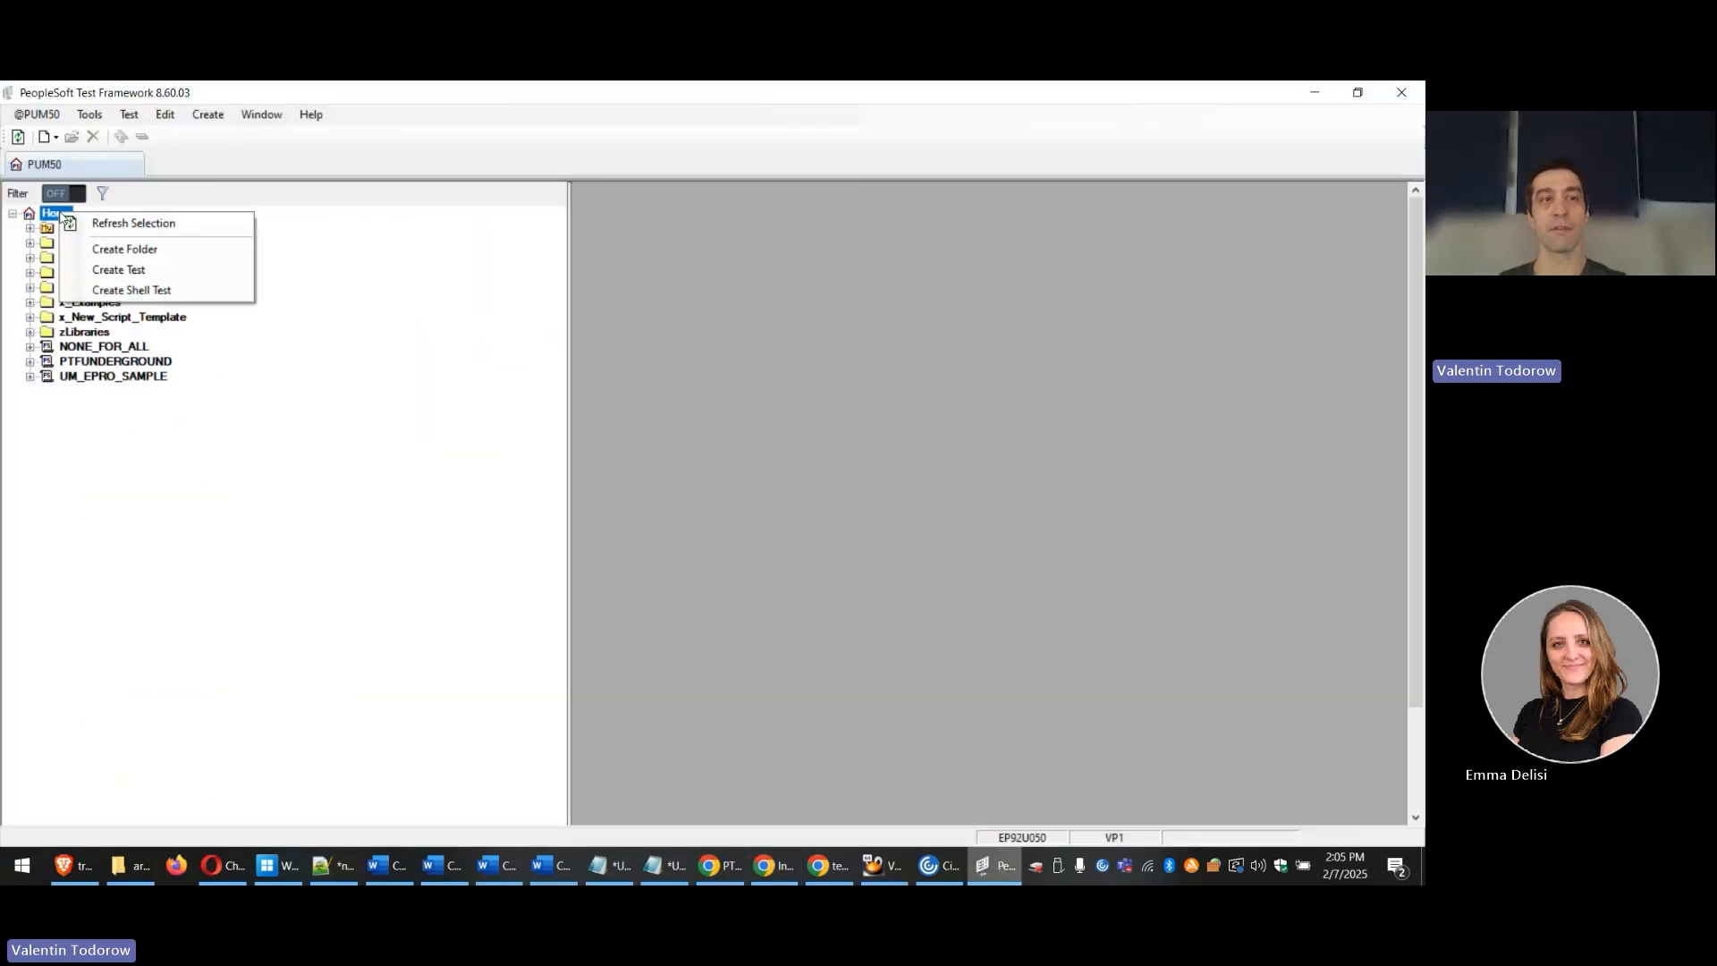
{"action": "left_click", "coordinate": [391, 399]}
{"action": "left_click", "coordinate": [96, 229]}
{"action": "right_click", "coordinate": [96, 230]}
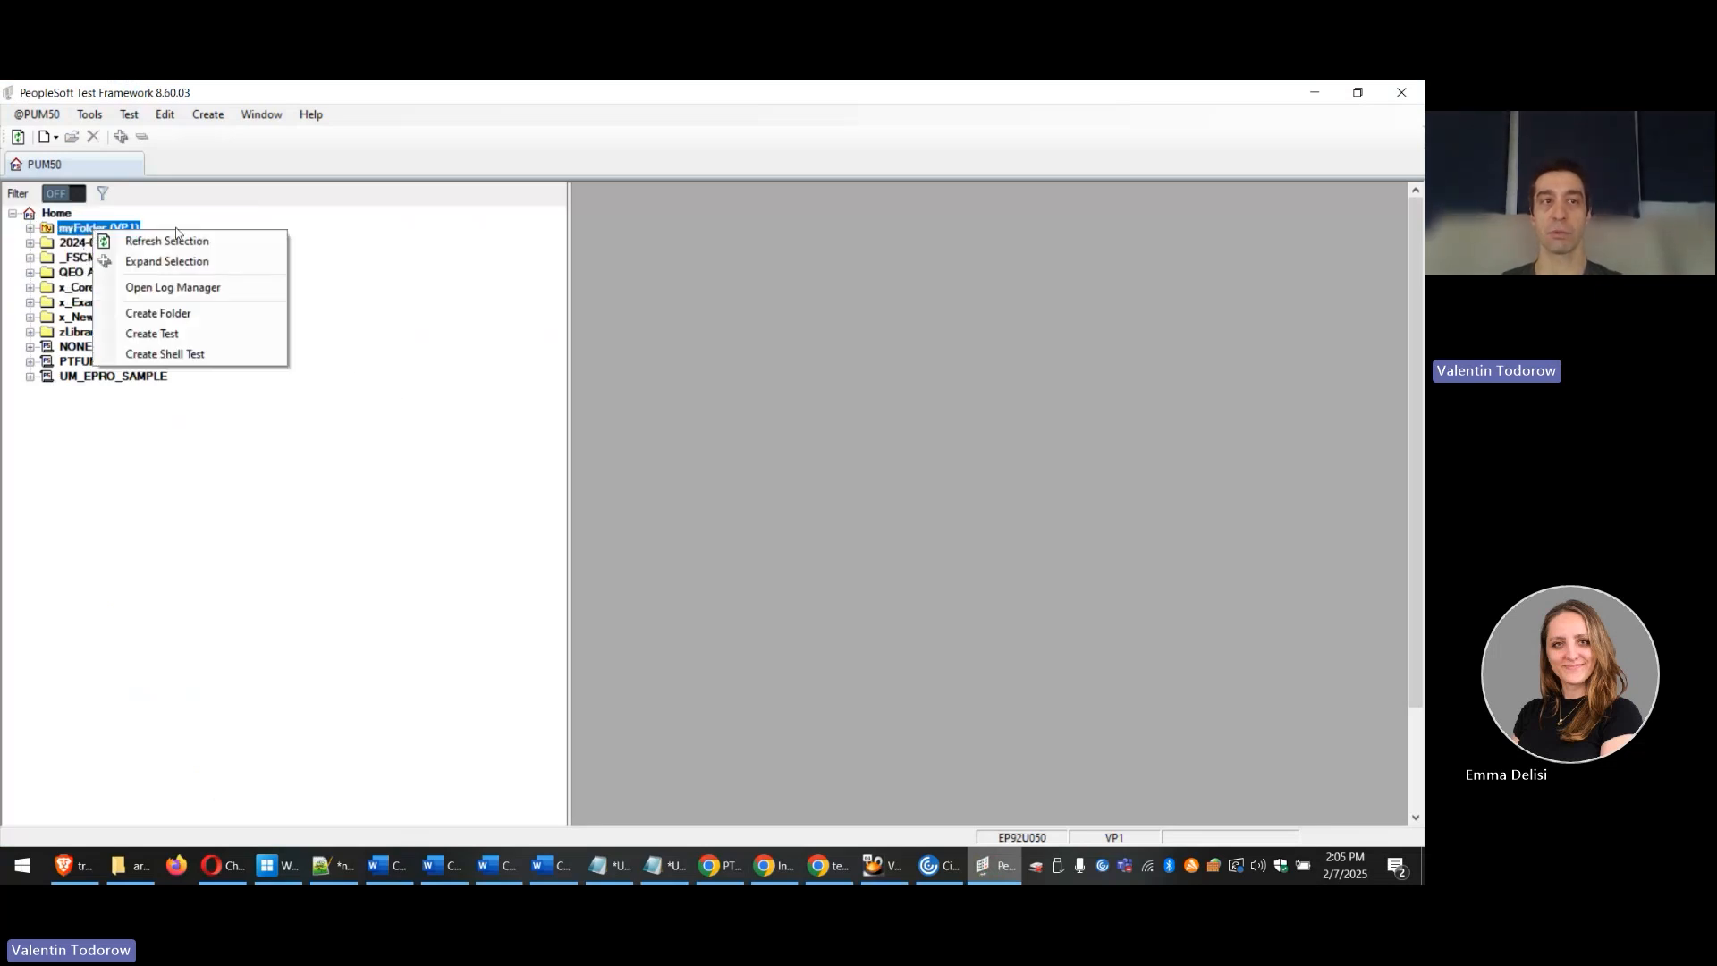
{"action": "left_click", "coordinate": [184, 336]}
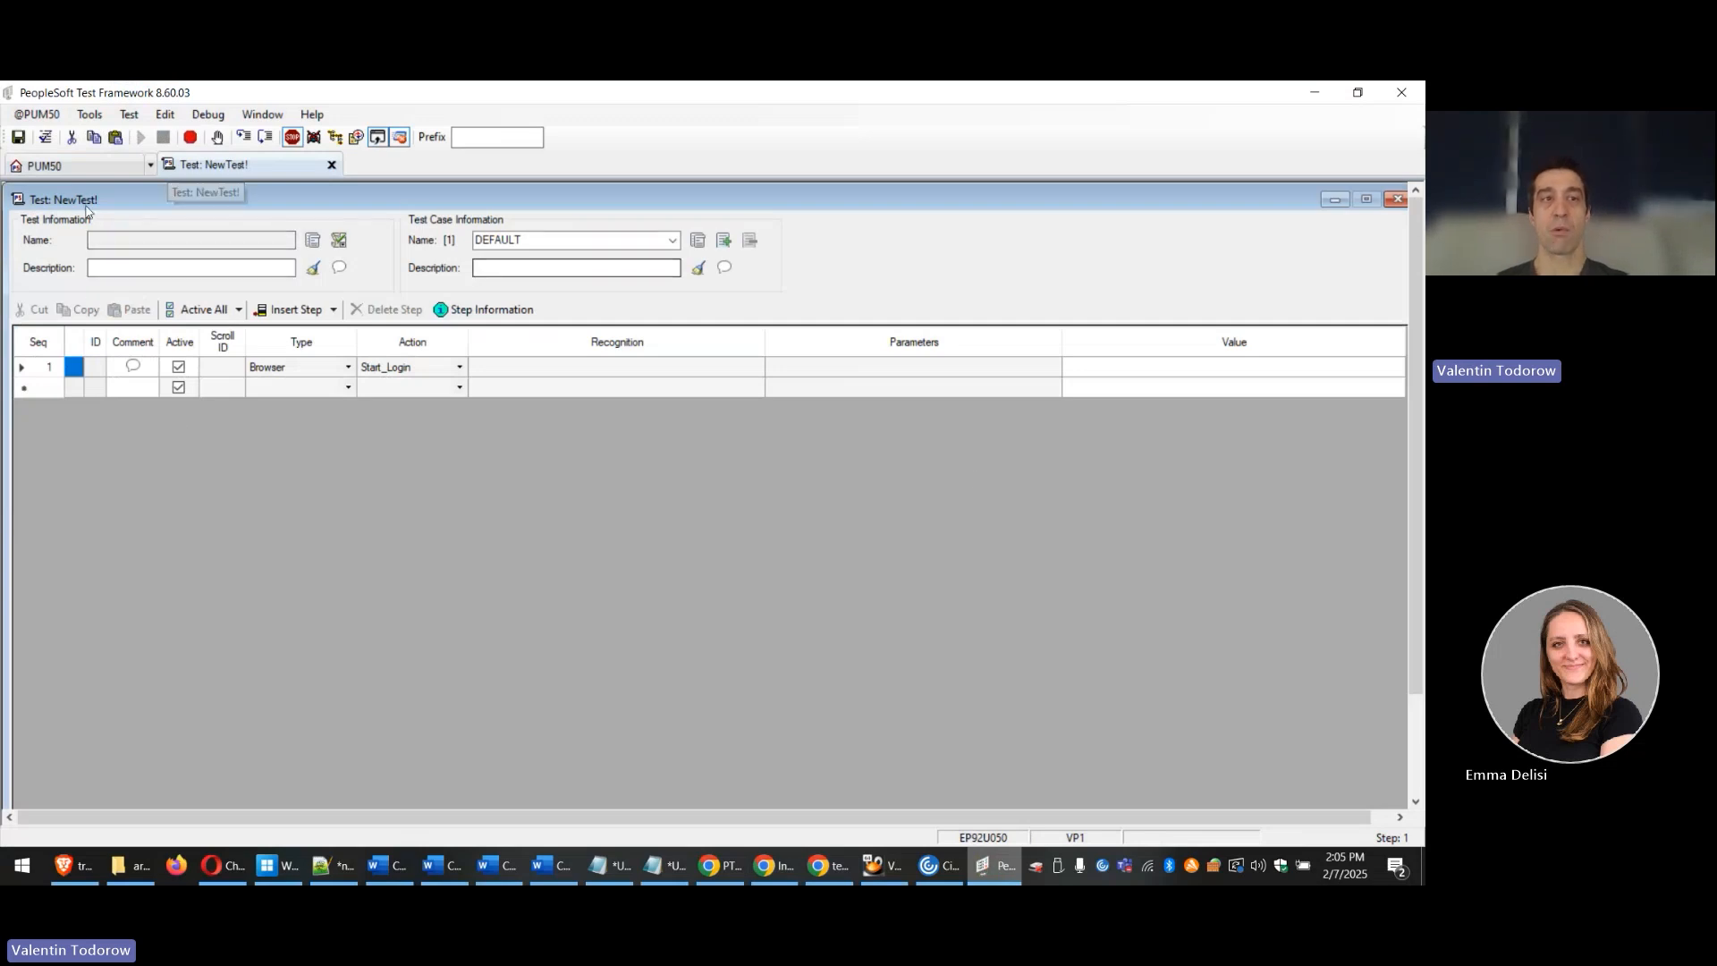
Step: Save the new test as PTF_SCROLL_HANDINLING_EXAMPLE
{"action": "left_click", "coordinate": [18, 136]}
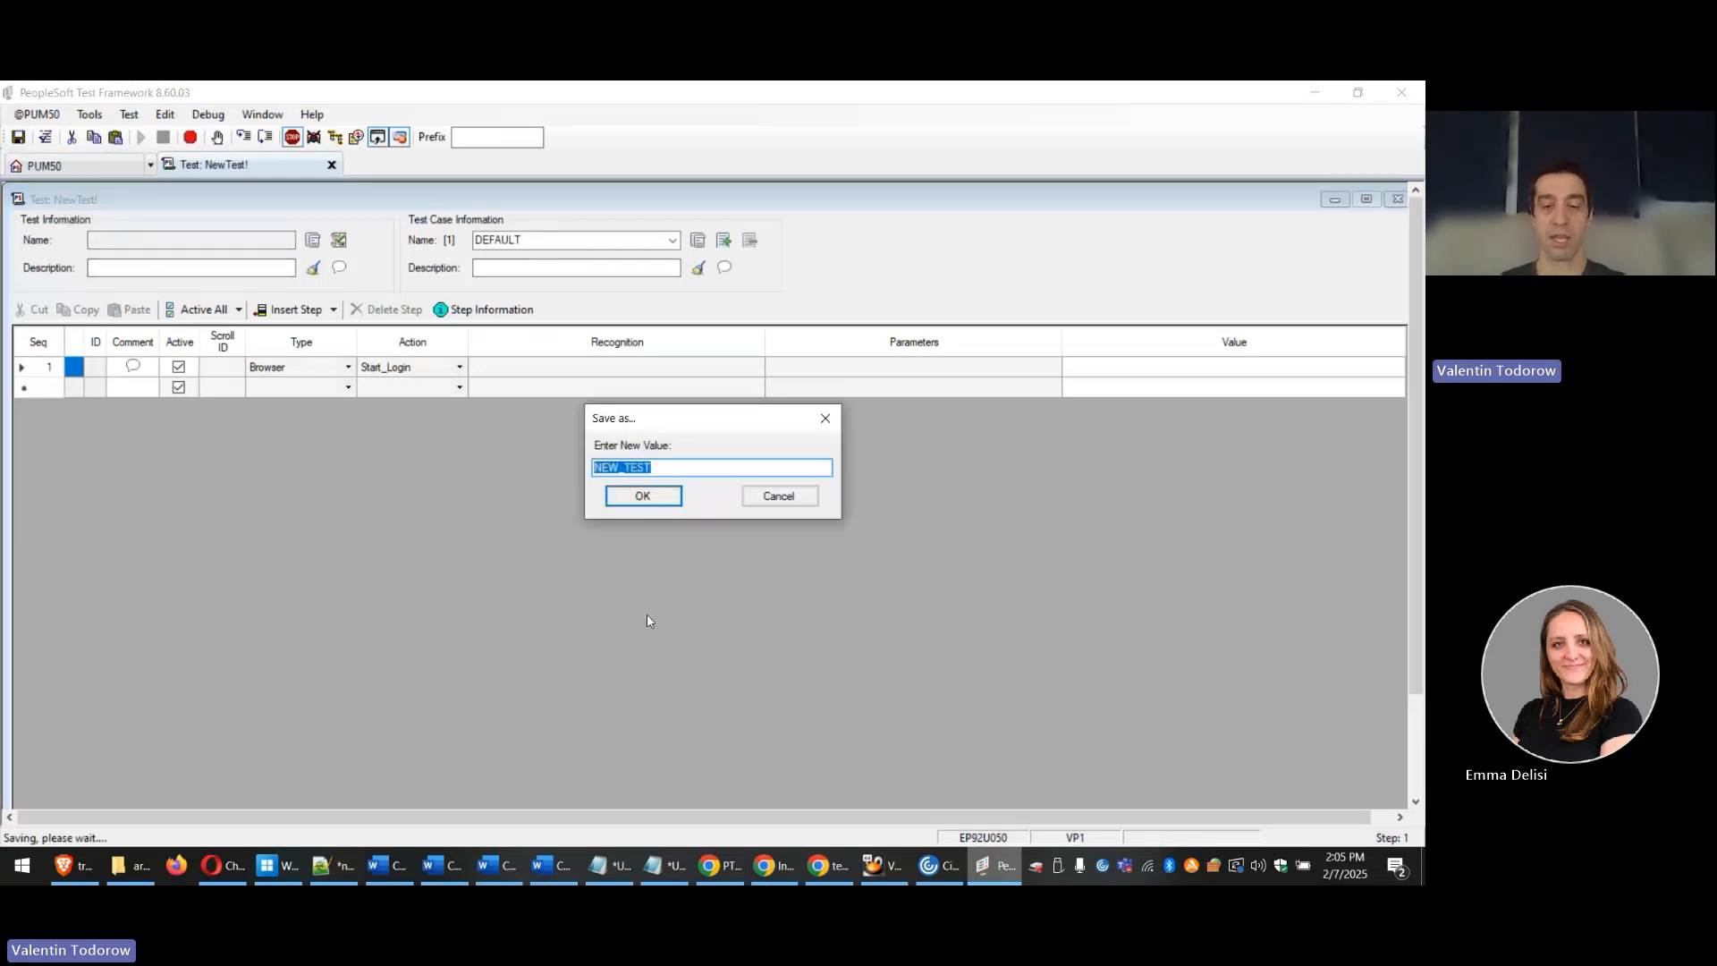
{"action": "type", "text": "PTF_SCR"}
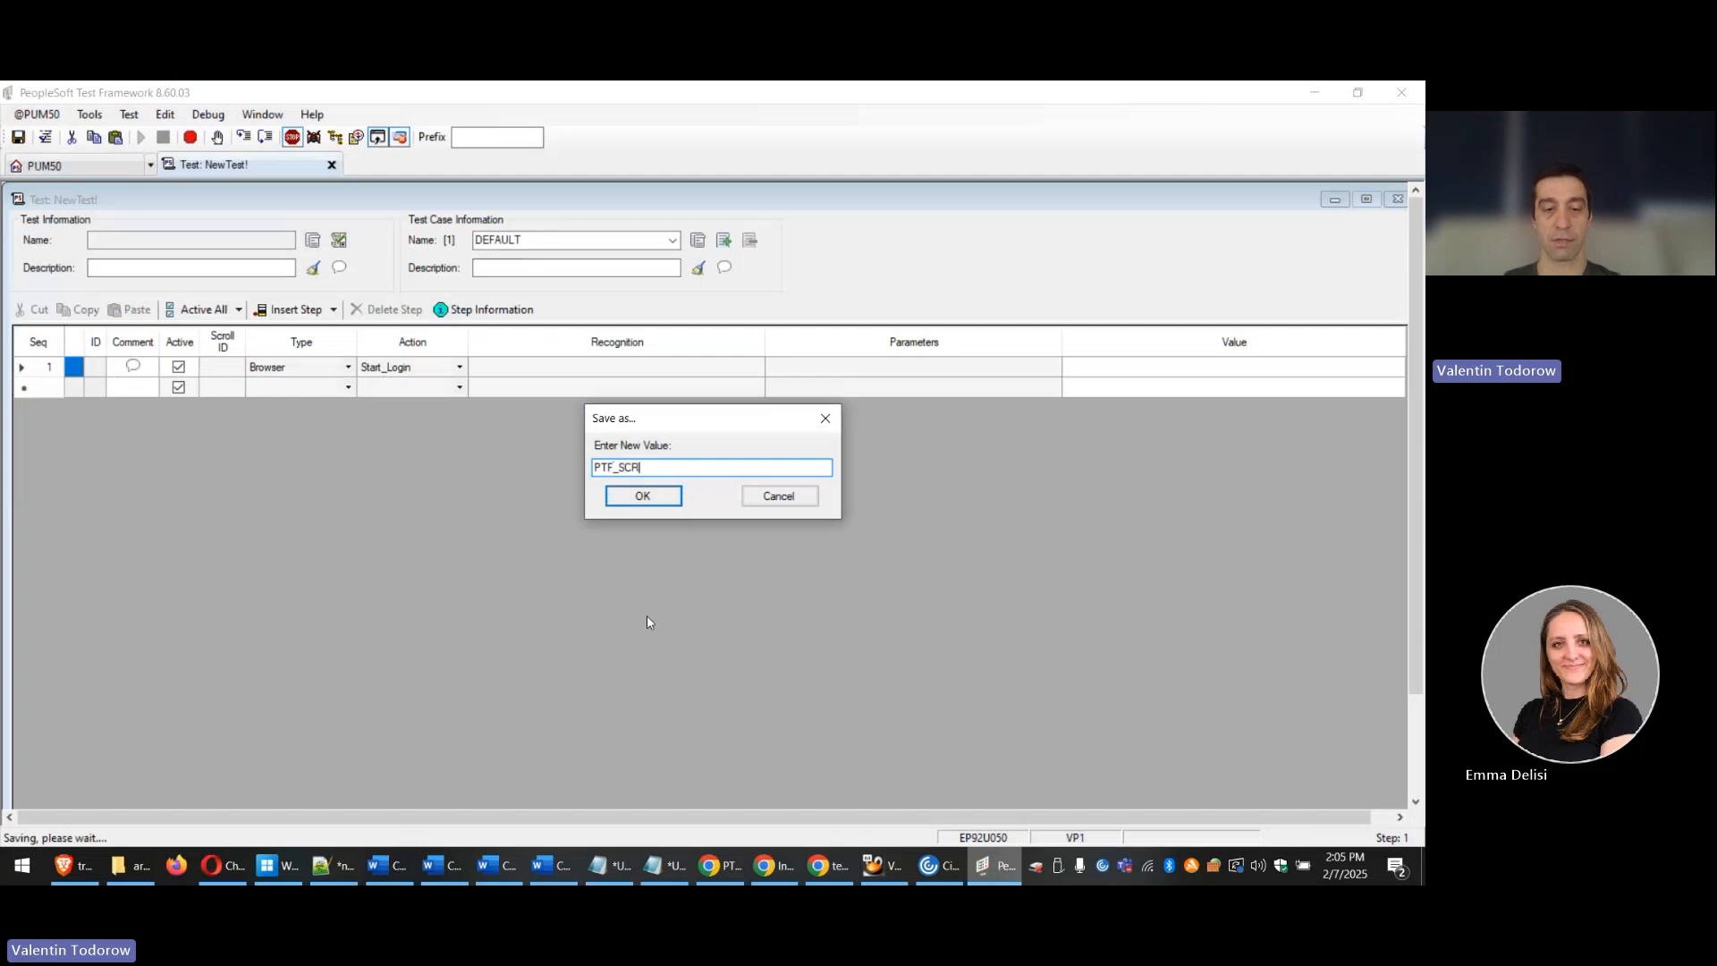
{"action": "type", "text": "OLL_HANDI"}
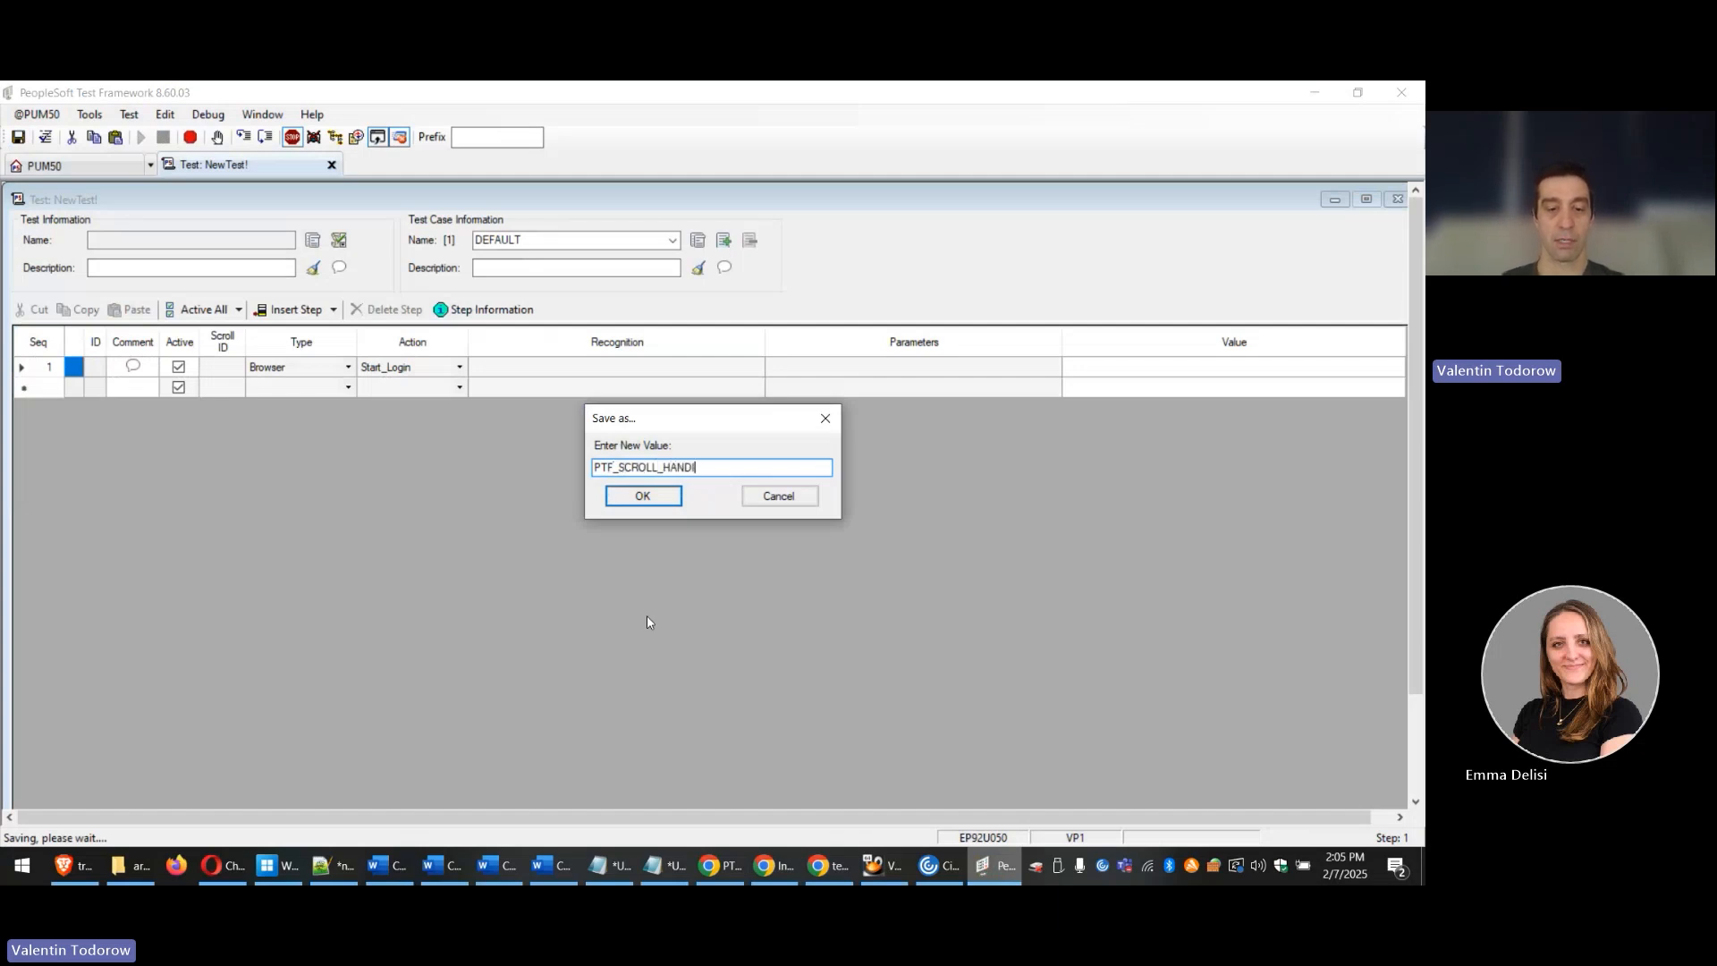
{"action": "type", "text": "NLING_EXAMPLE"}
{"action": "key", "text": "Return"}
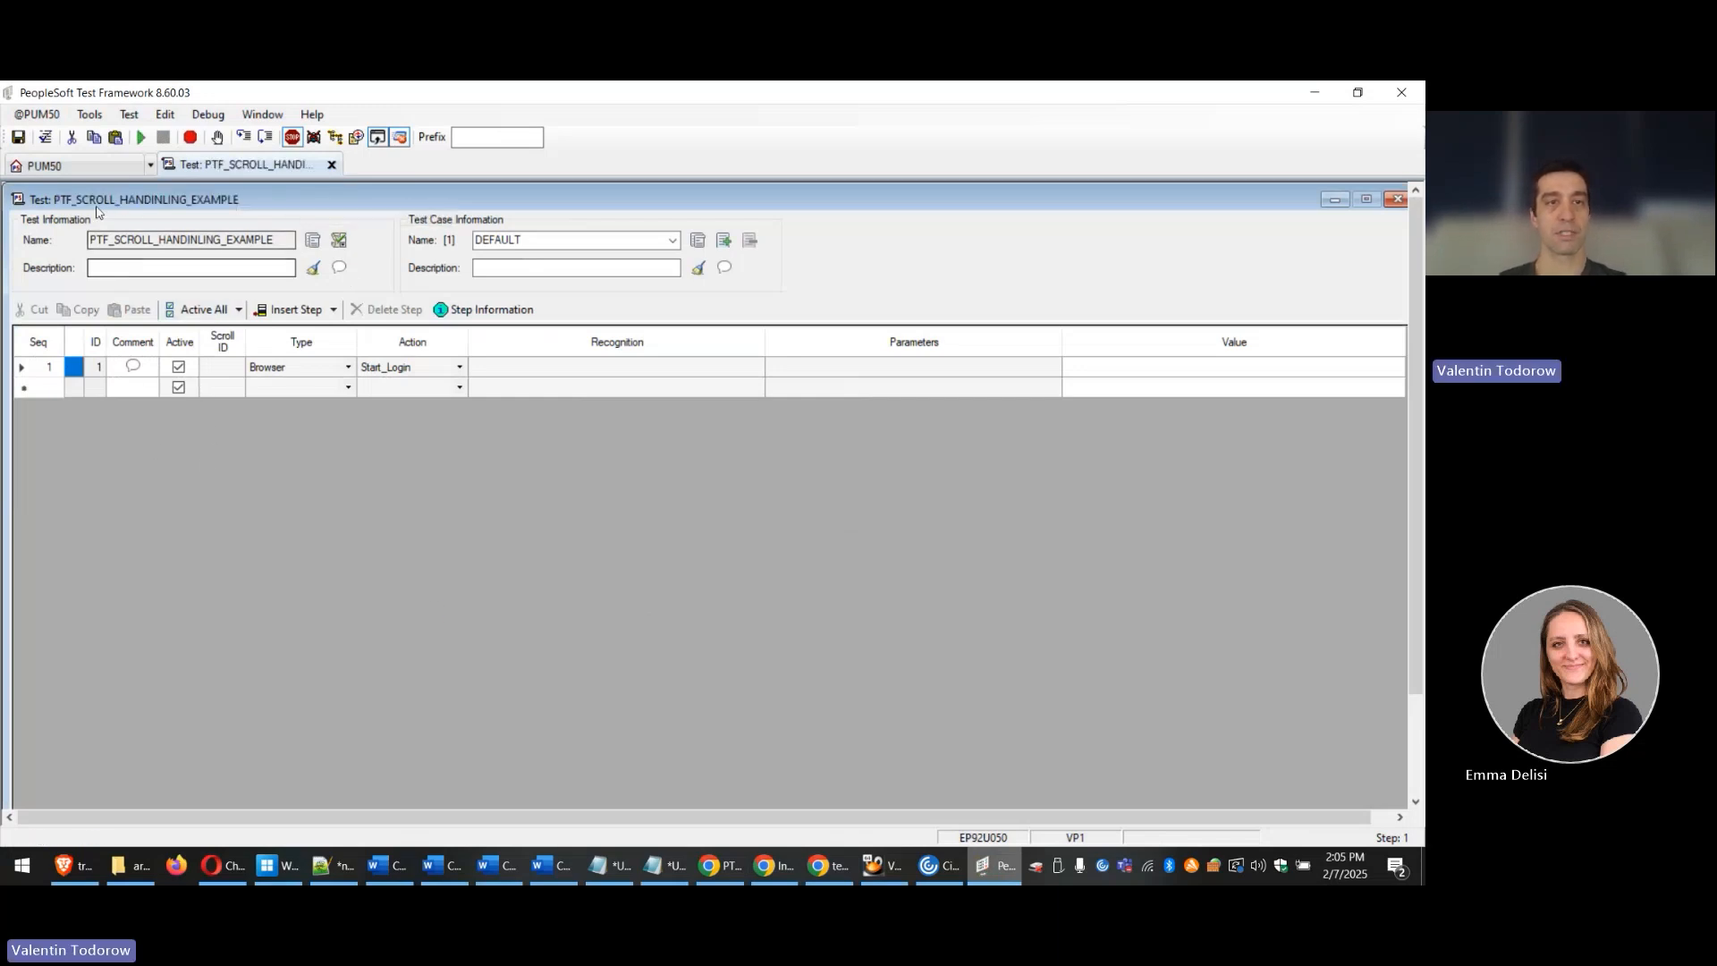
{"action": "left_click", "coordinate": [27, 367]}
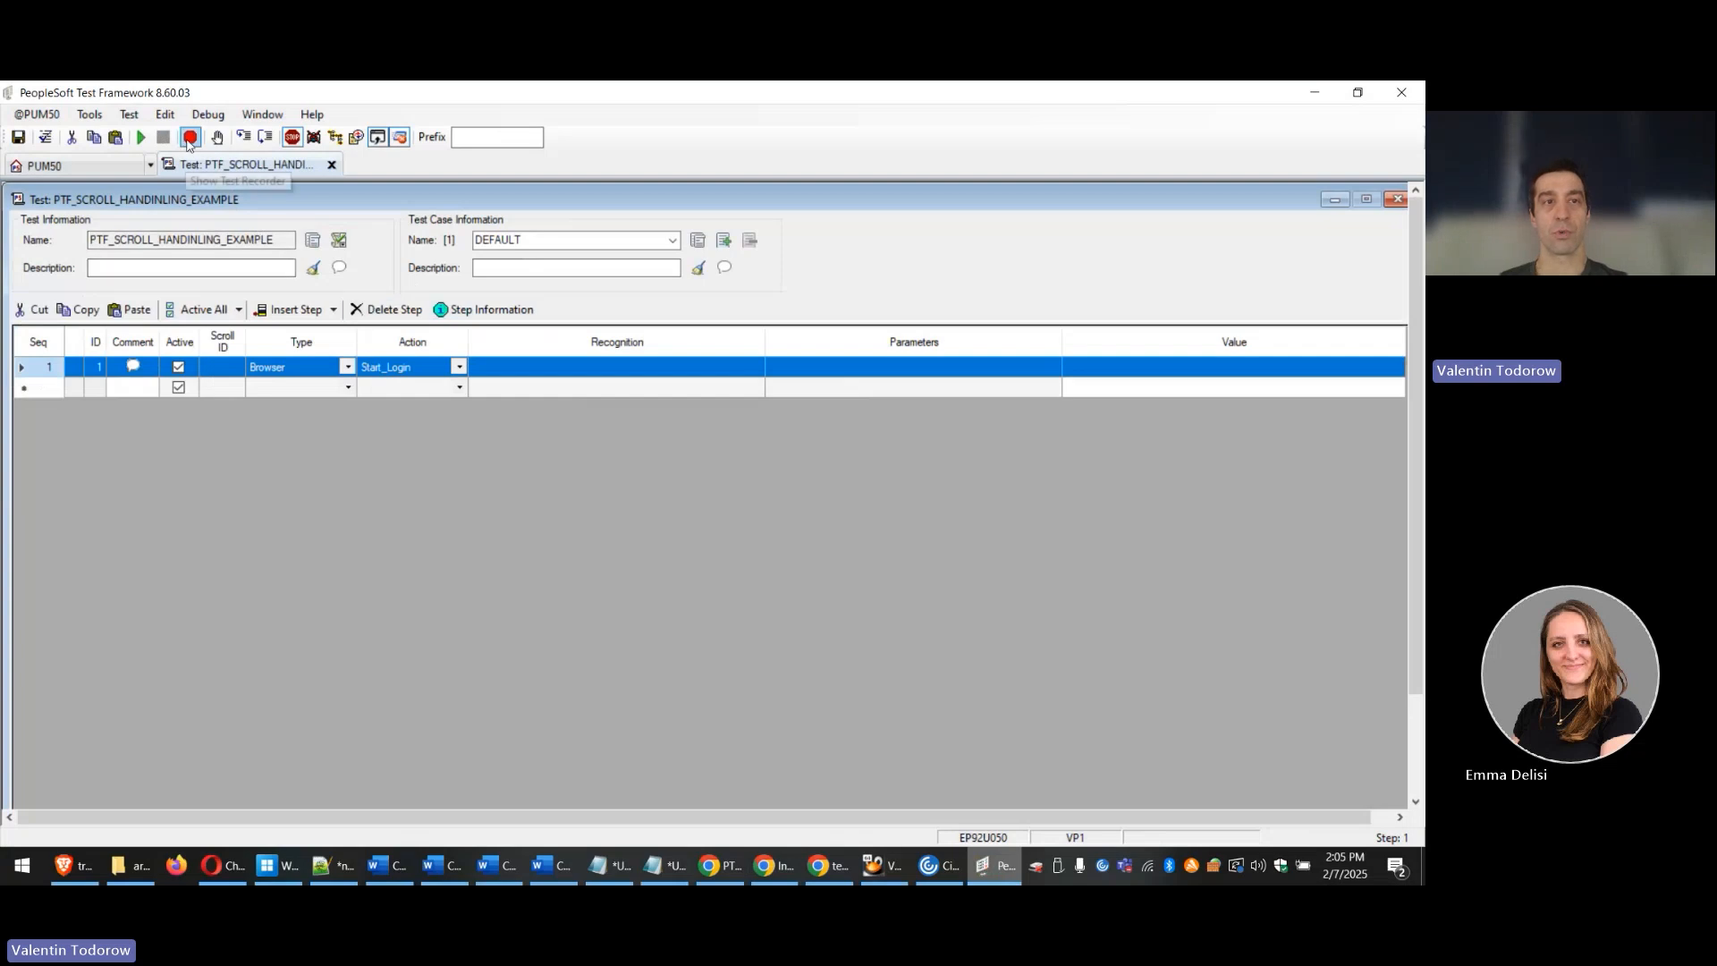
{"action": "left_click", "coordinate": [191, 137]}
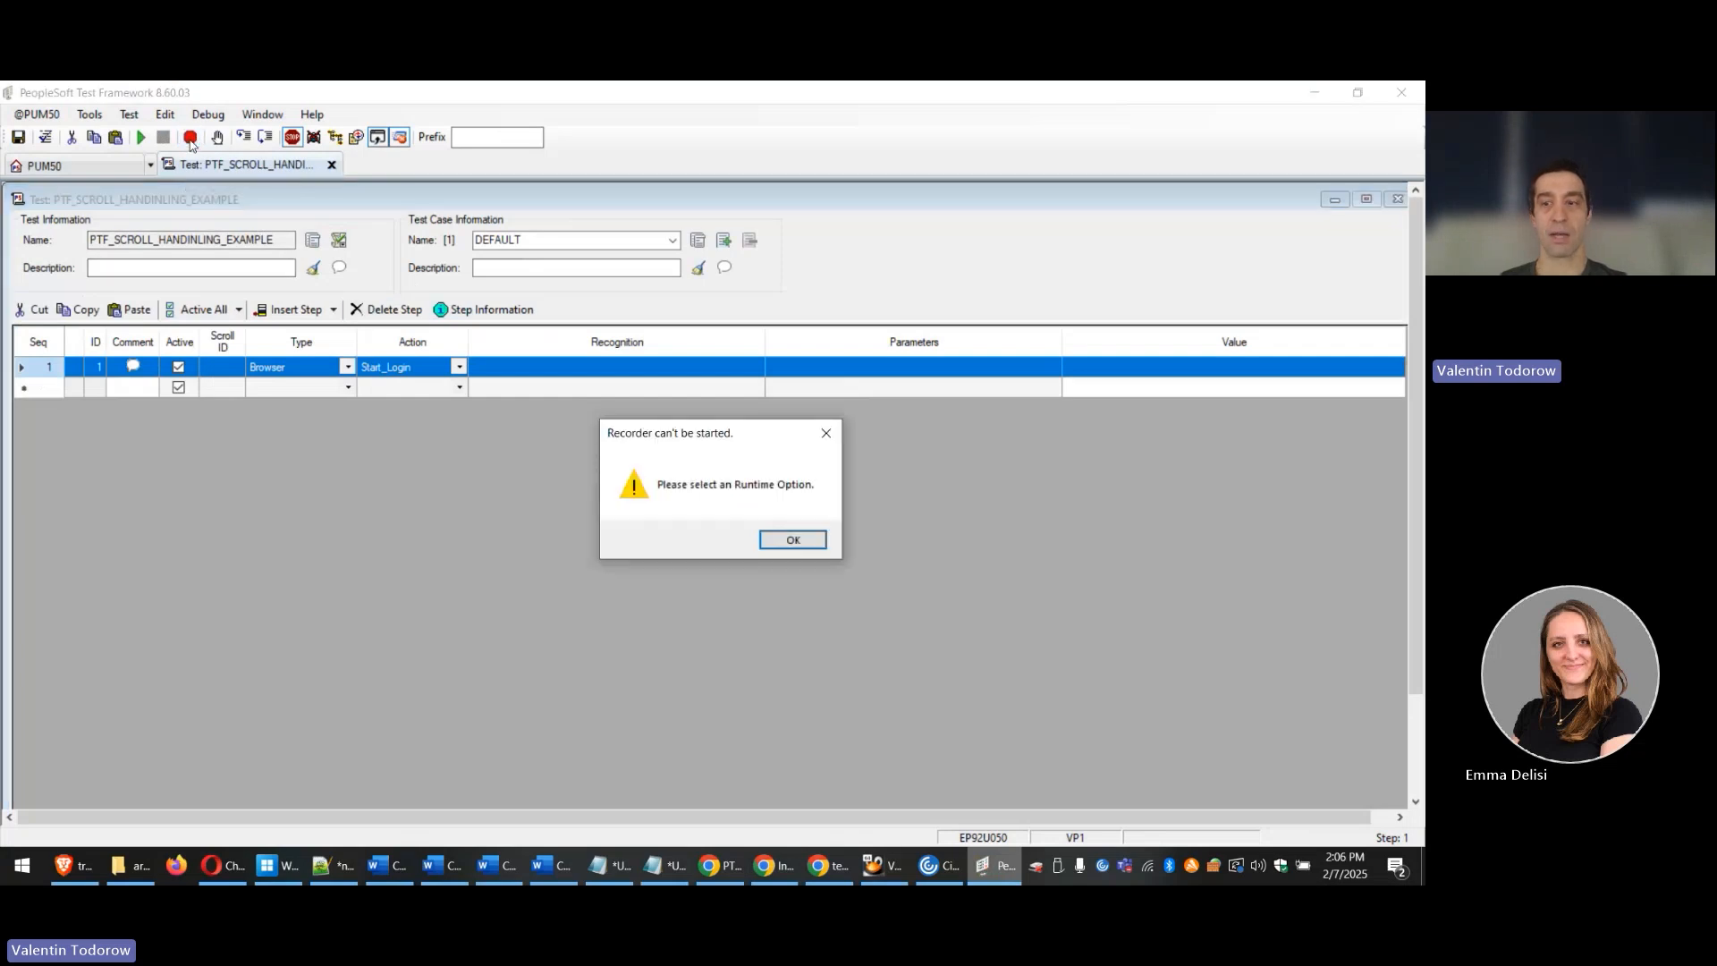
{"action": "left_click", "coordinate": [792, 539]}
{"action": "left_click", "coordinate": [36, 114]}
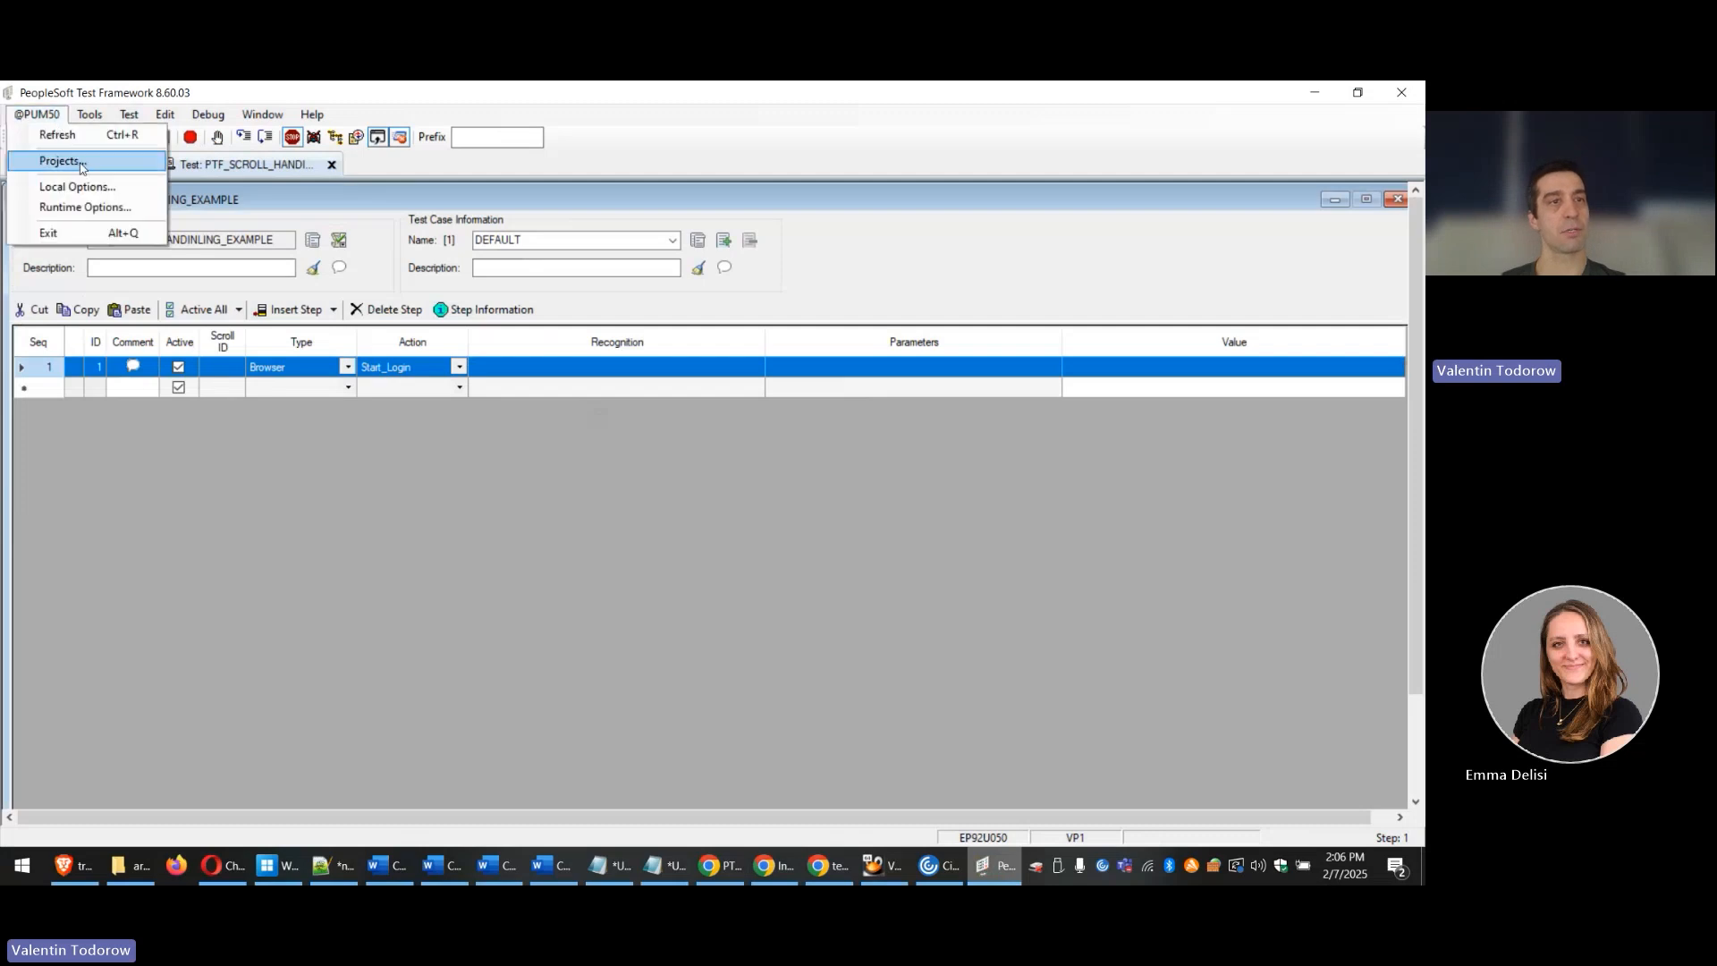
{"action": "left_click", "coordinate": [85, 207]}
{"action": "left_click", "coordinate": [926, 274]}
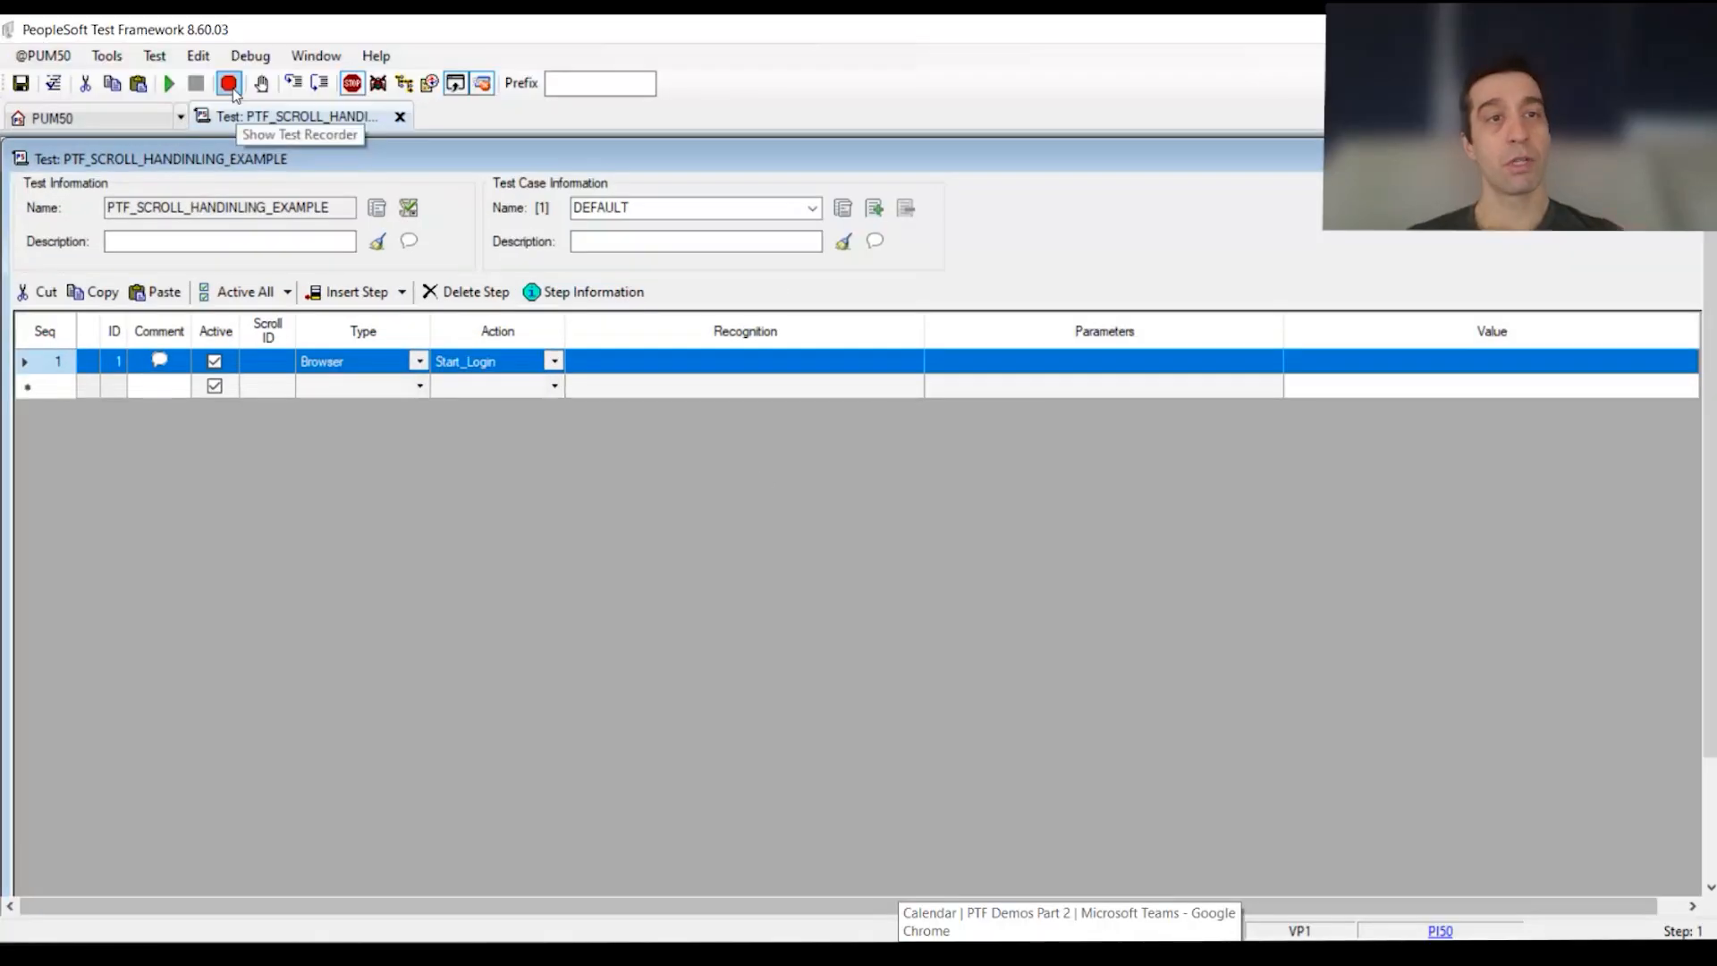
{"action": "left_click", "coordinate": [231, 86]}
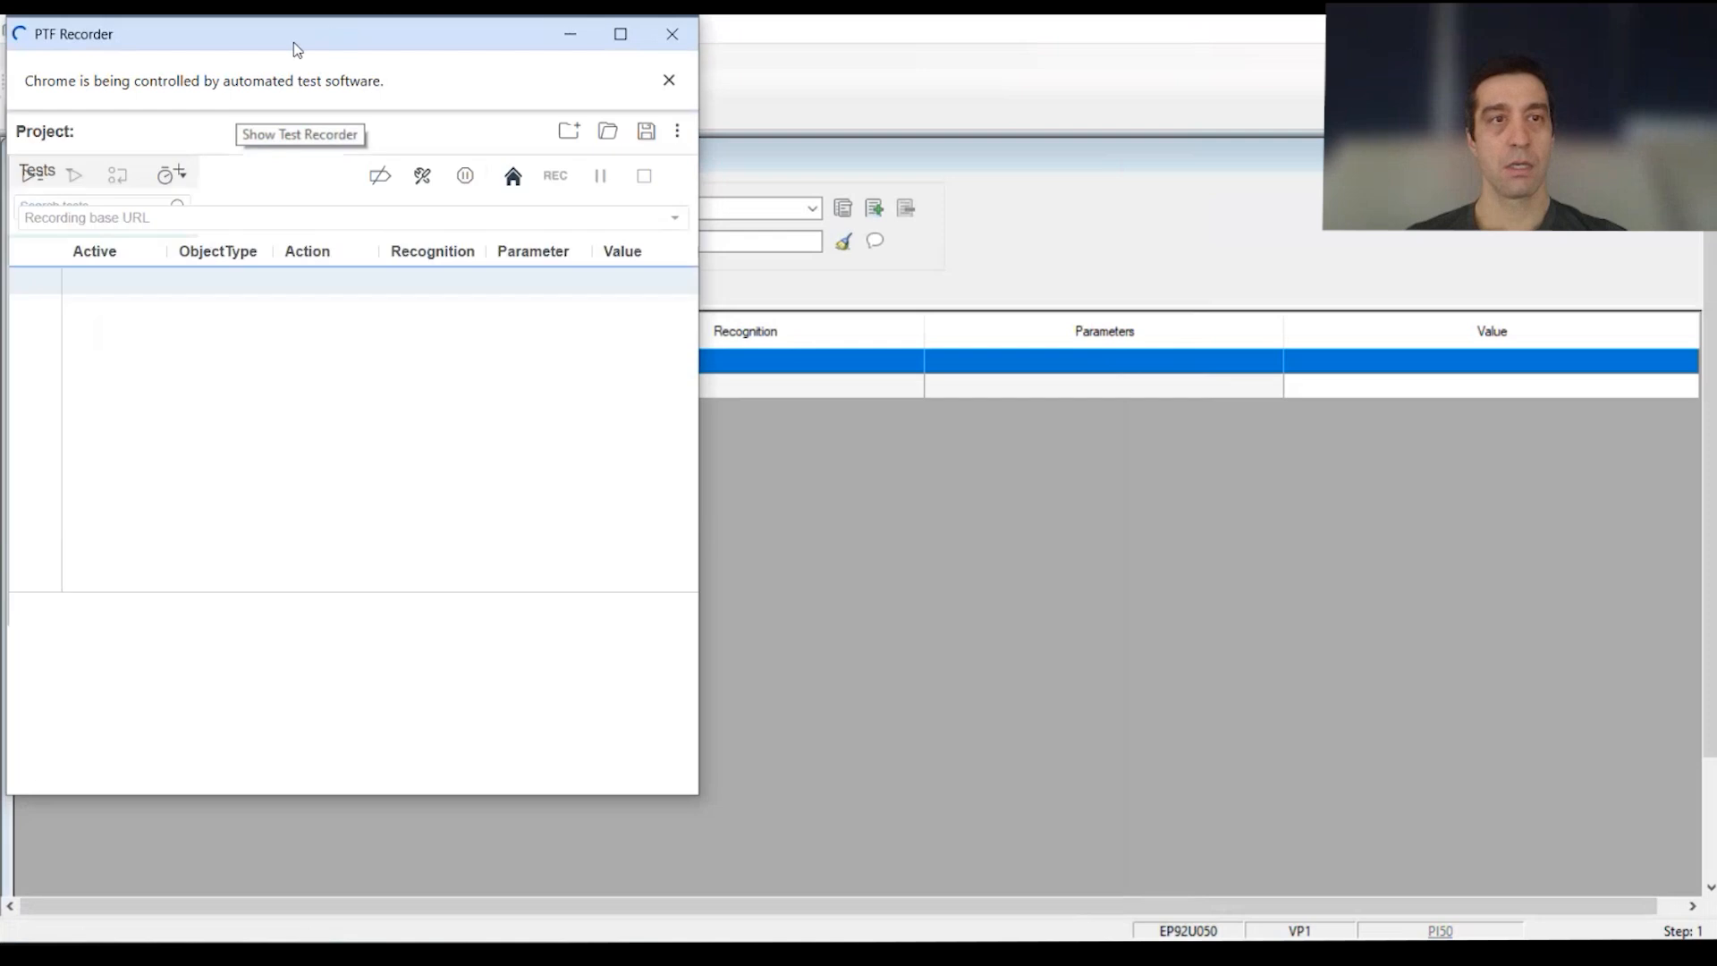
Step: Launch a browser from PTF Recorder and start recording
{"action": "left_click_drag", "start_coordinate": [307, 38], "coordinate": [715, 134]}
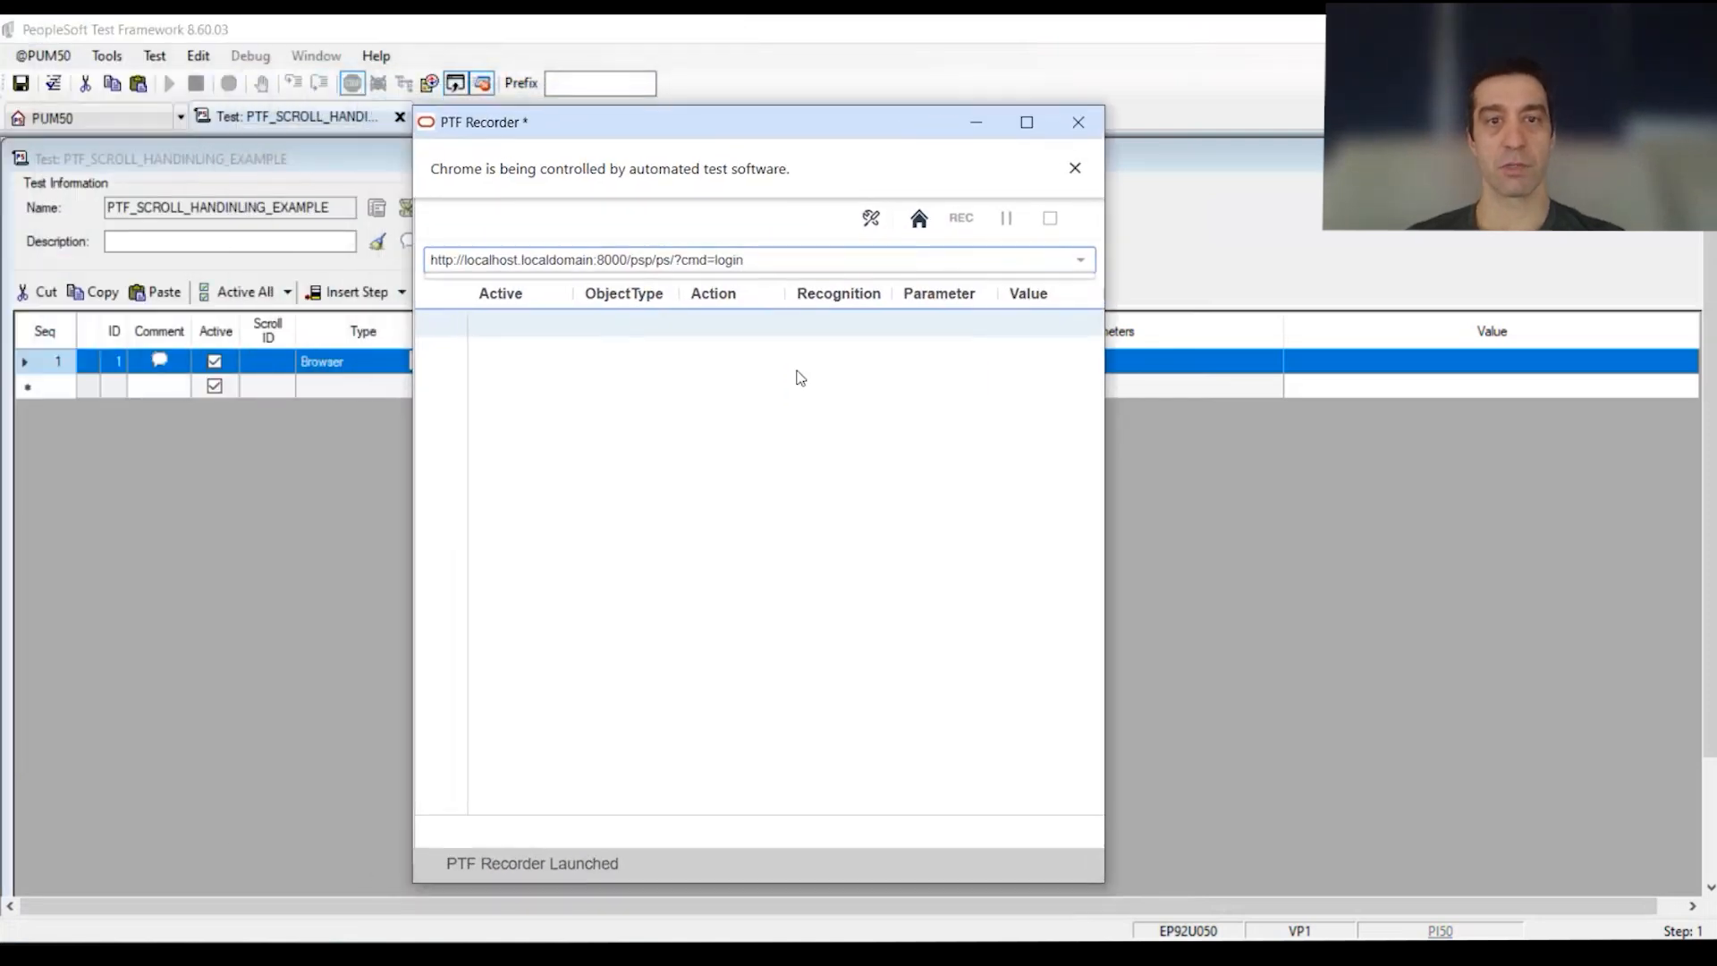
{"action": "left_click_drag", "start_coordinate": [715, 134], "coordinate": [662, 128]}
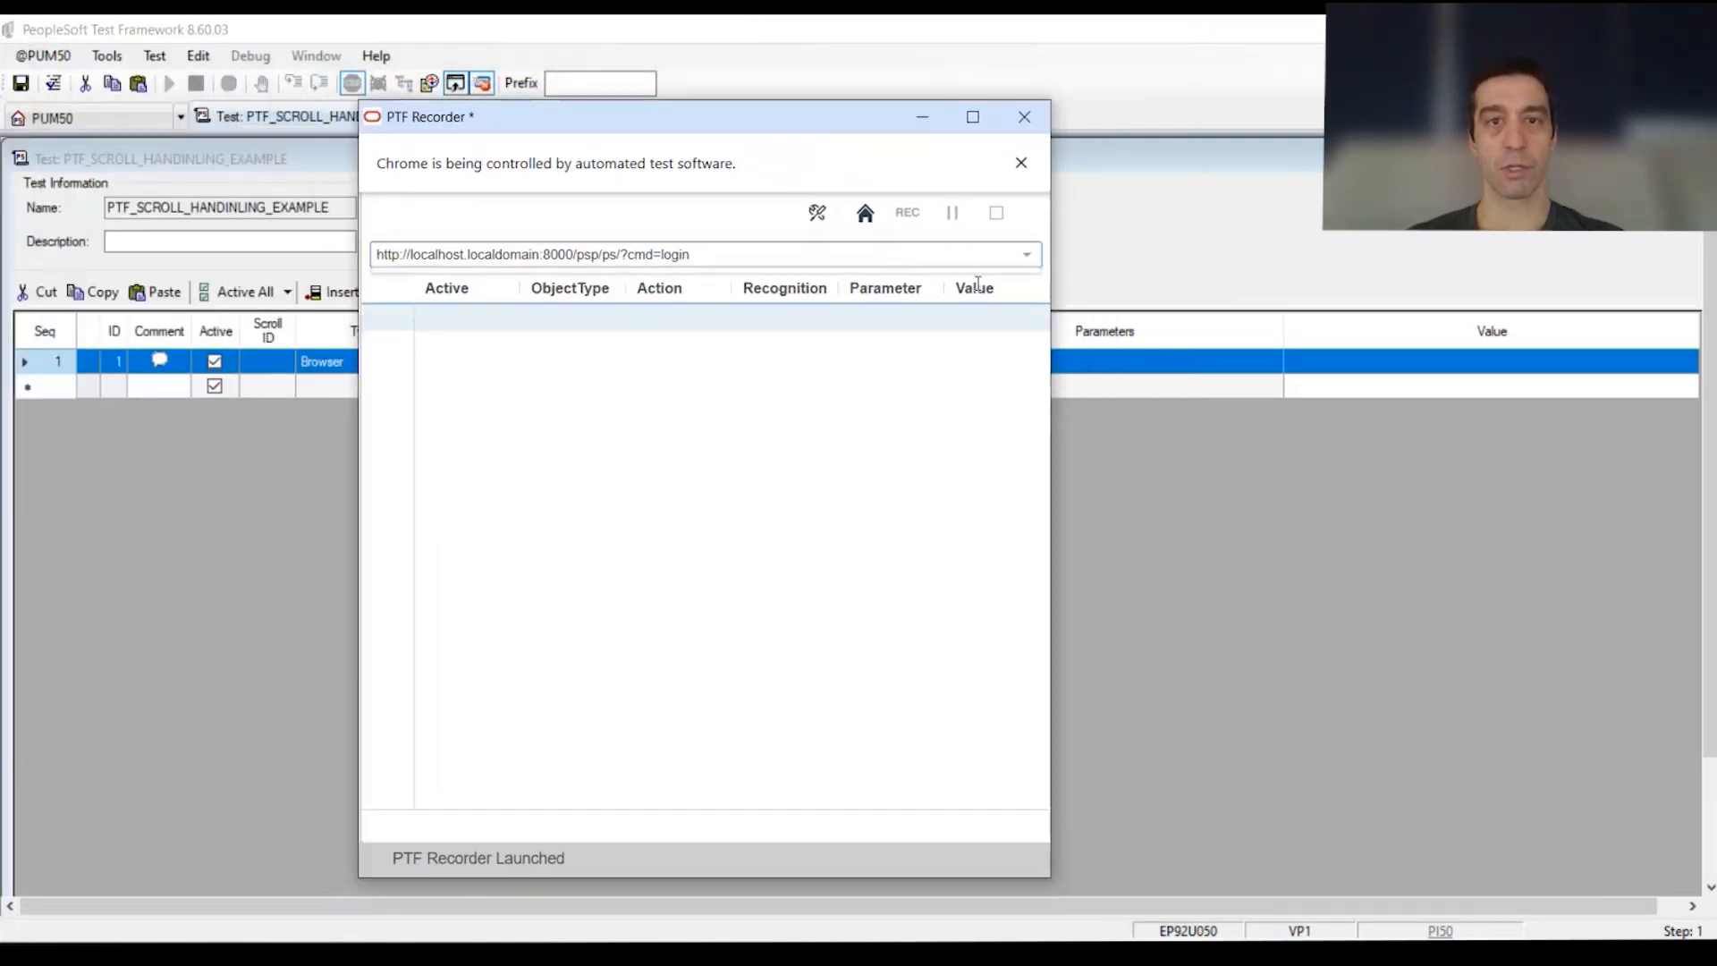
{"action": "left_click", "coordinate": [866, 215]}
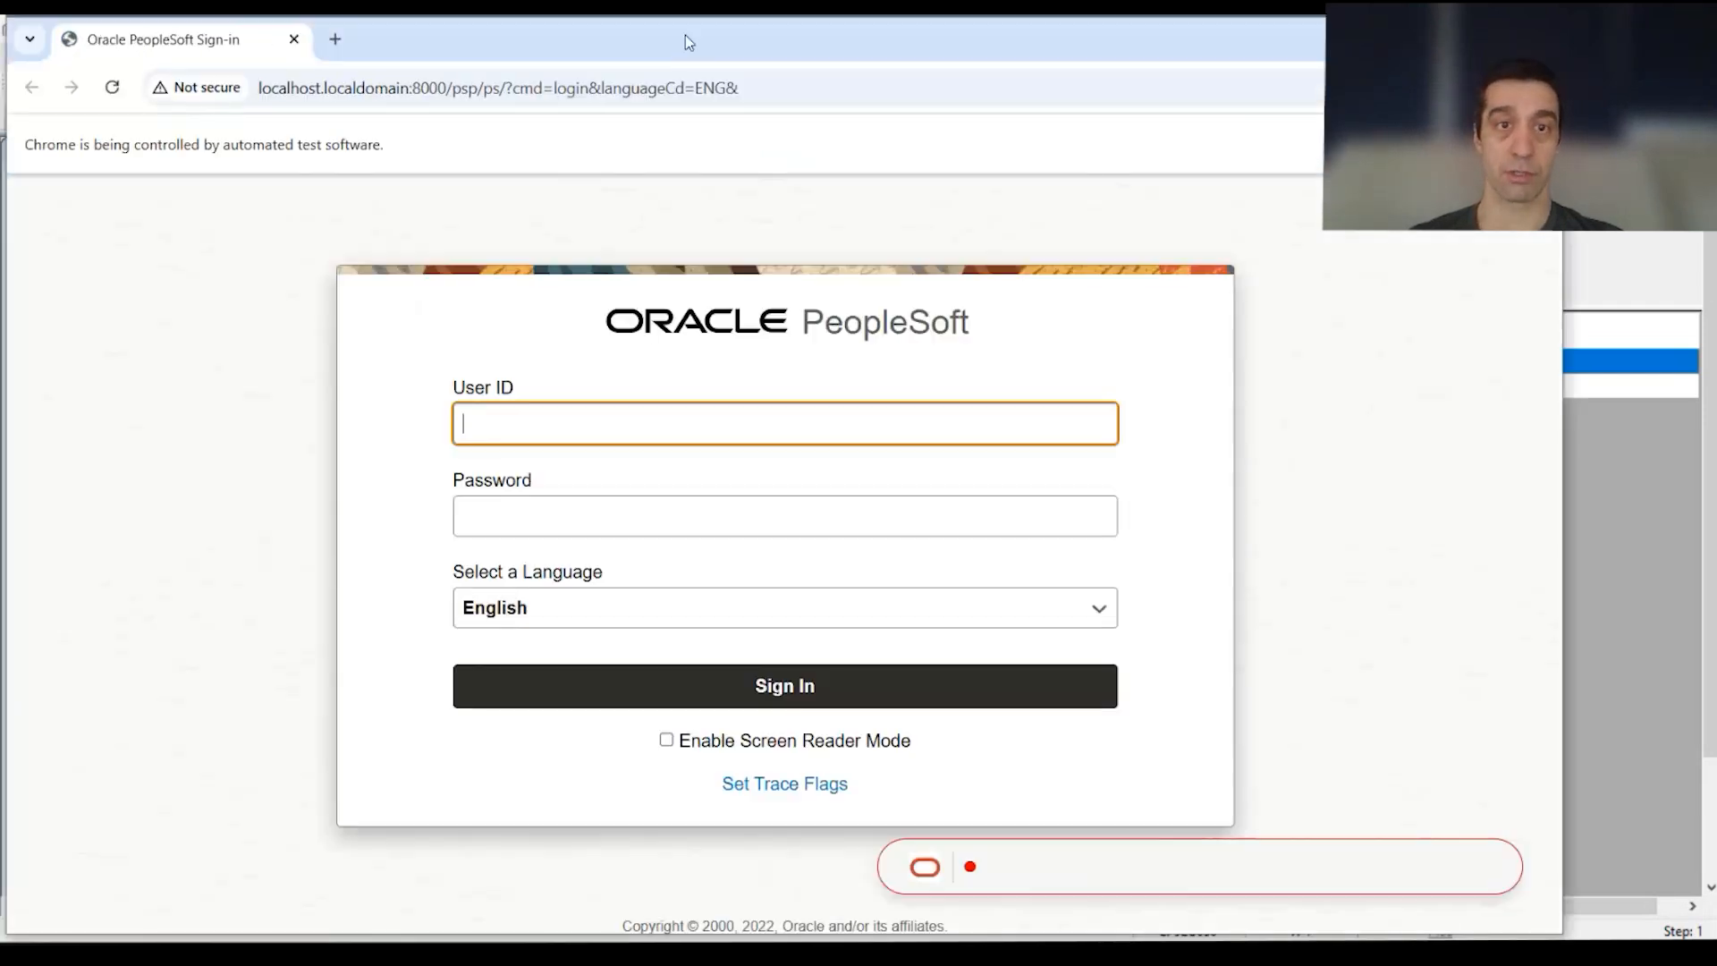
{"action": "left_click_drag", "start_coordinate": [685, 34], "coordinate": [768, 304]}
{"action": "left_click", "coordinate": [925, 226]}
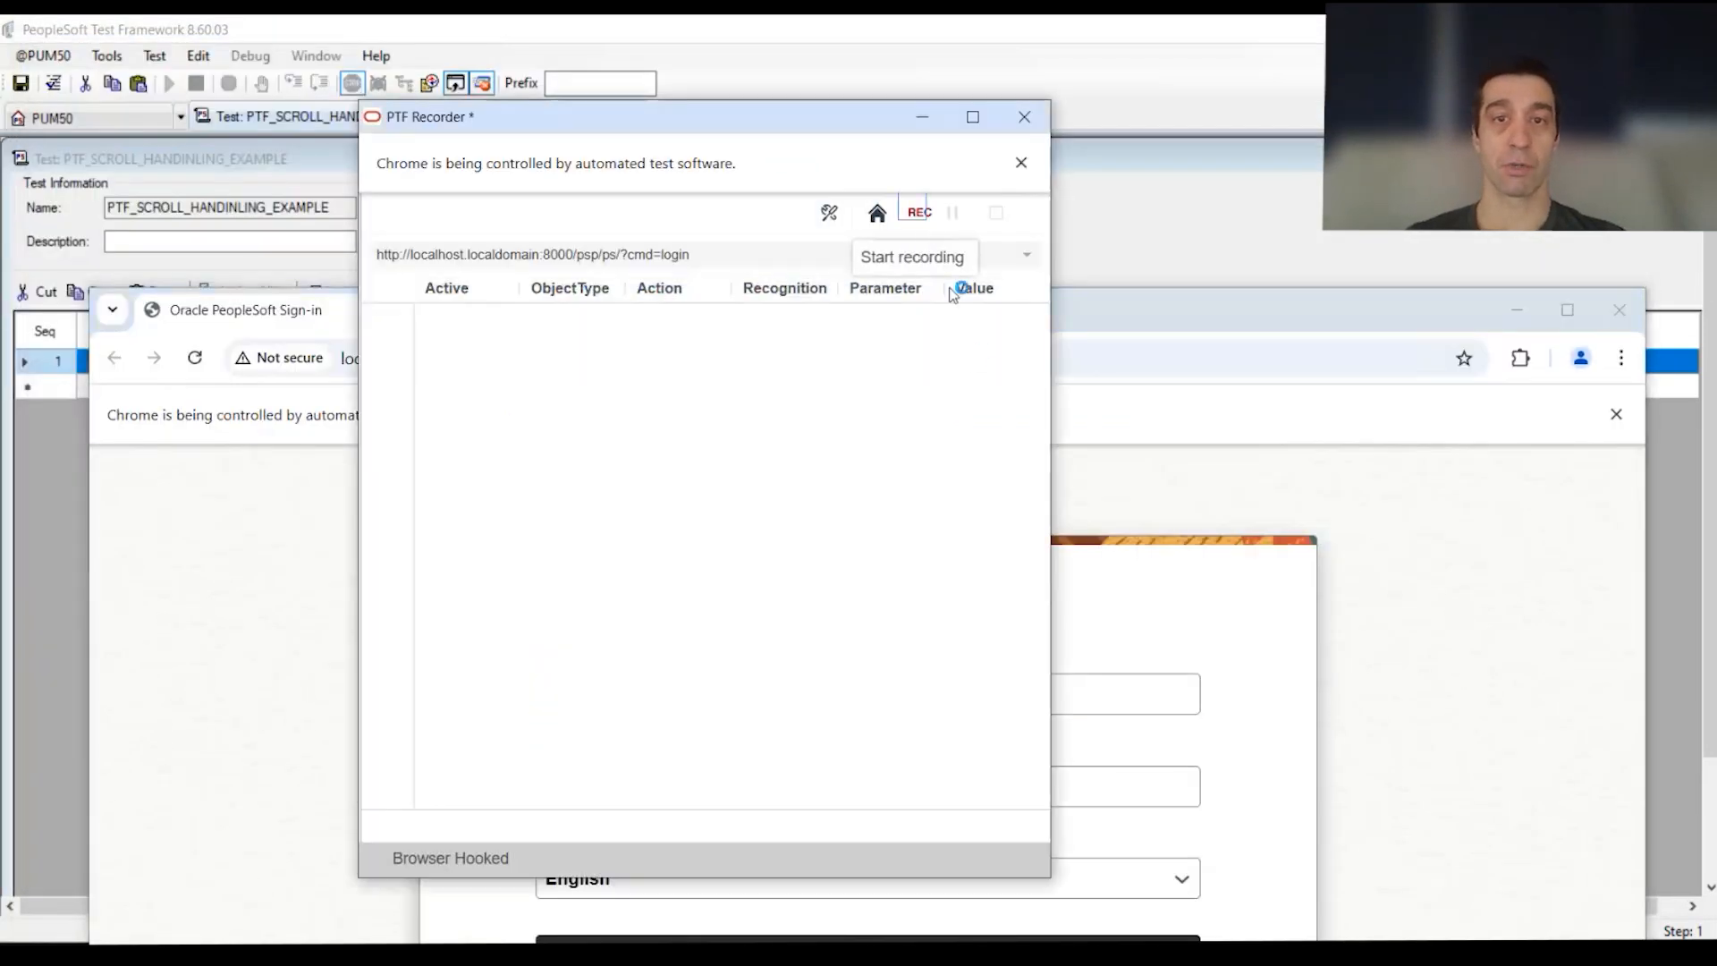
{"action": "left_click_drag", "start_coordinate": [1196, 322], "coordinate": [1165, 98]}
Step: Sign in to PeopleSoft with the user ID and password
{"action": "left_click", "coordinate": [873, 512]}
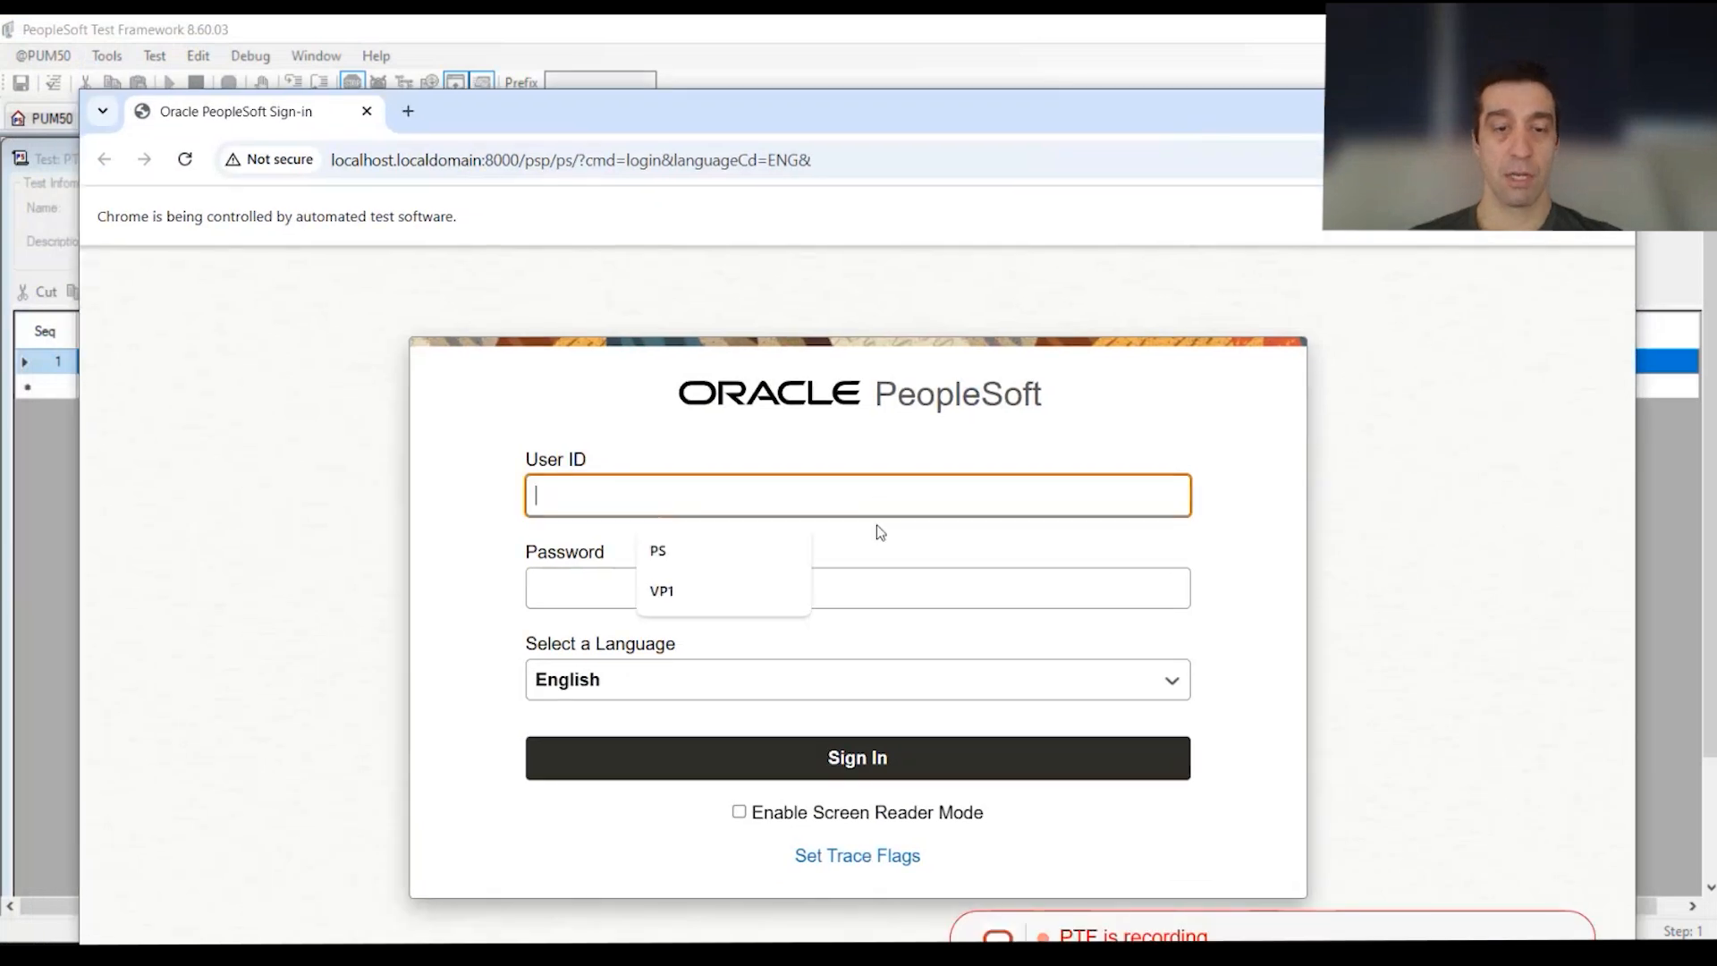
{"action": "type", "text": "V"}
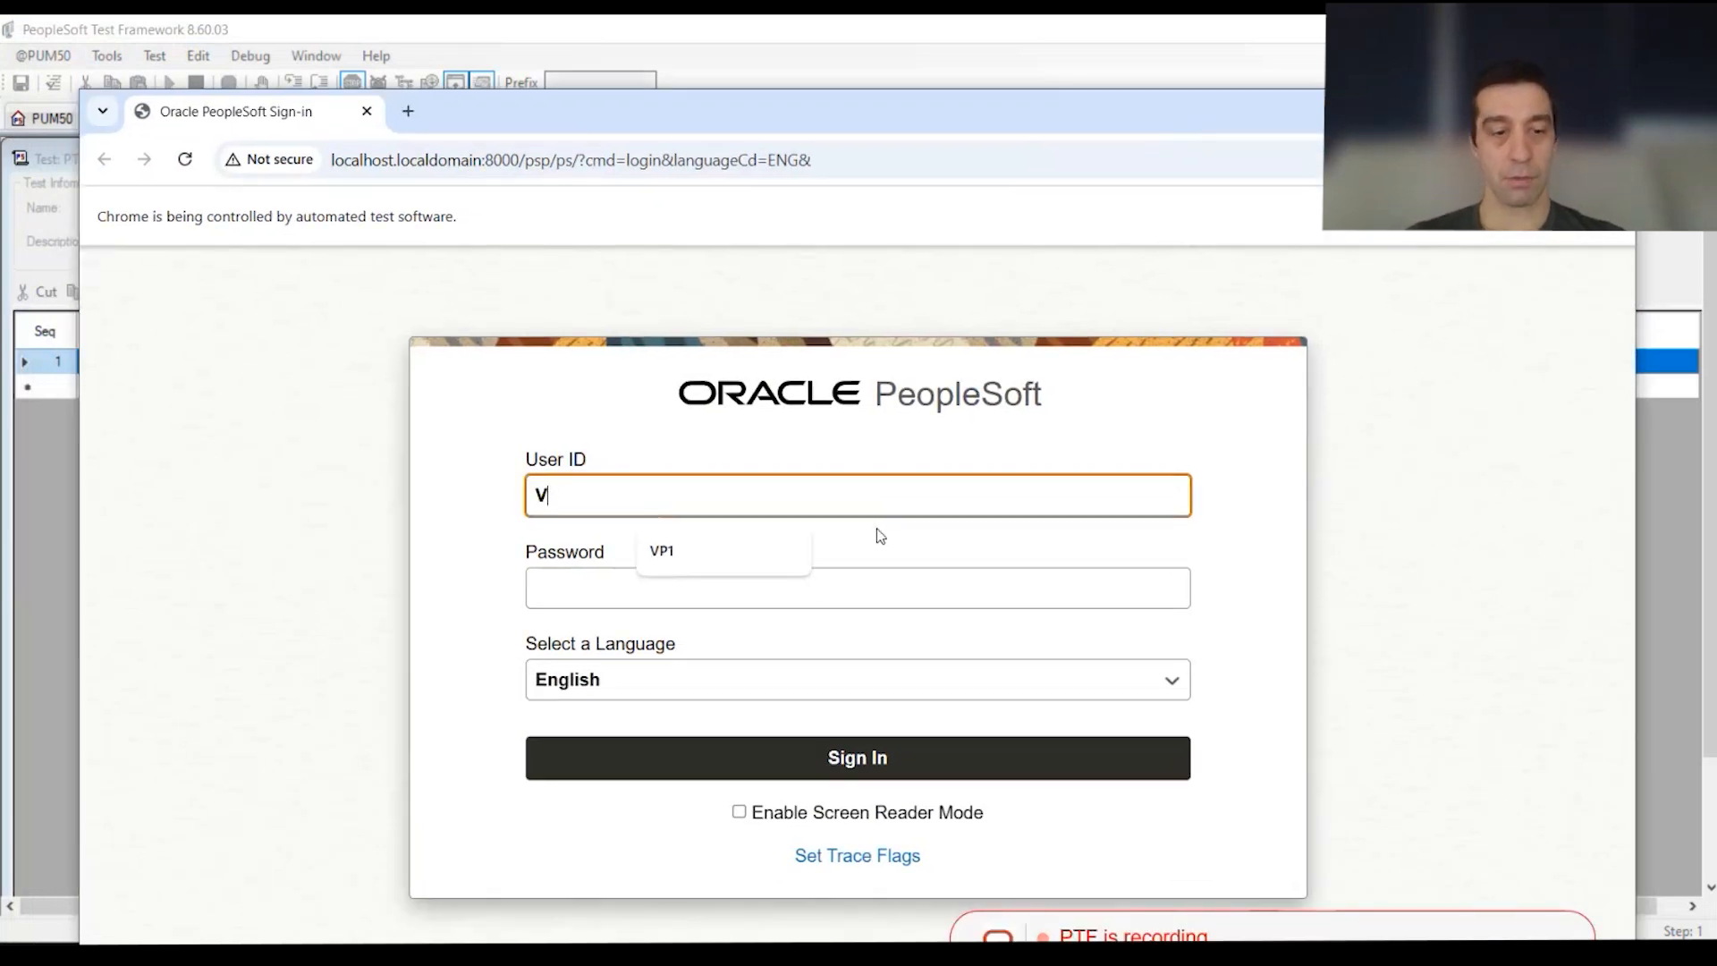
{"action": "type", "text": "pP1"}
{"action": "key", "text": "Tab"}
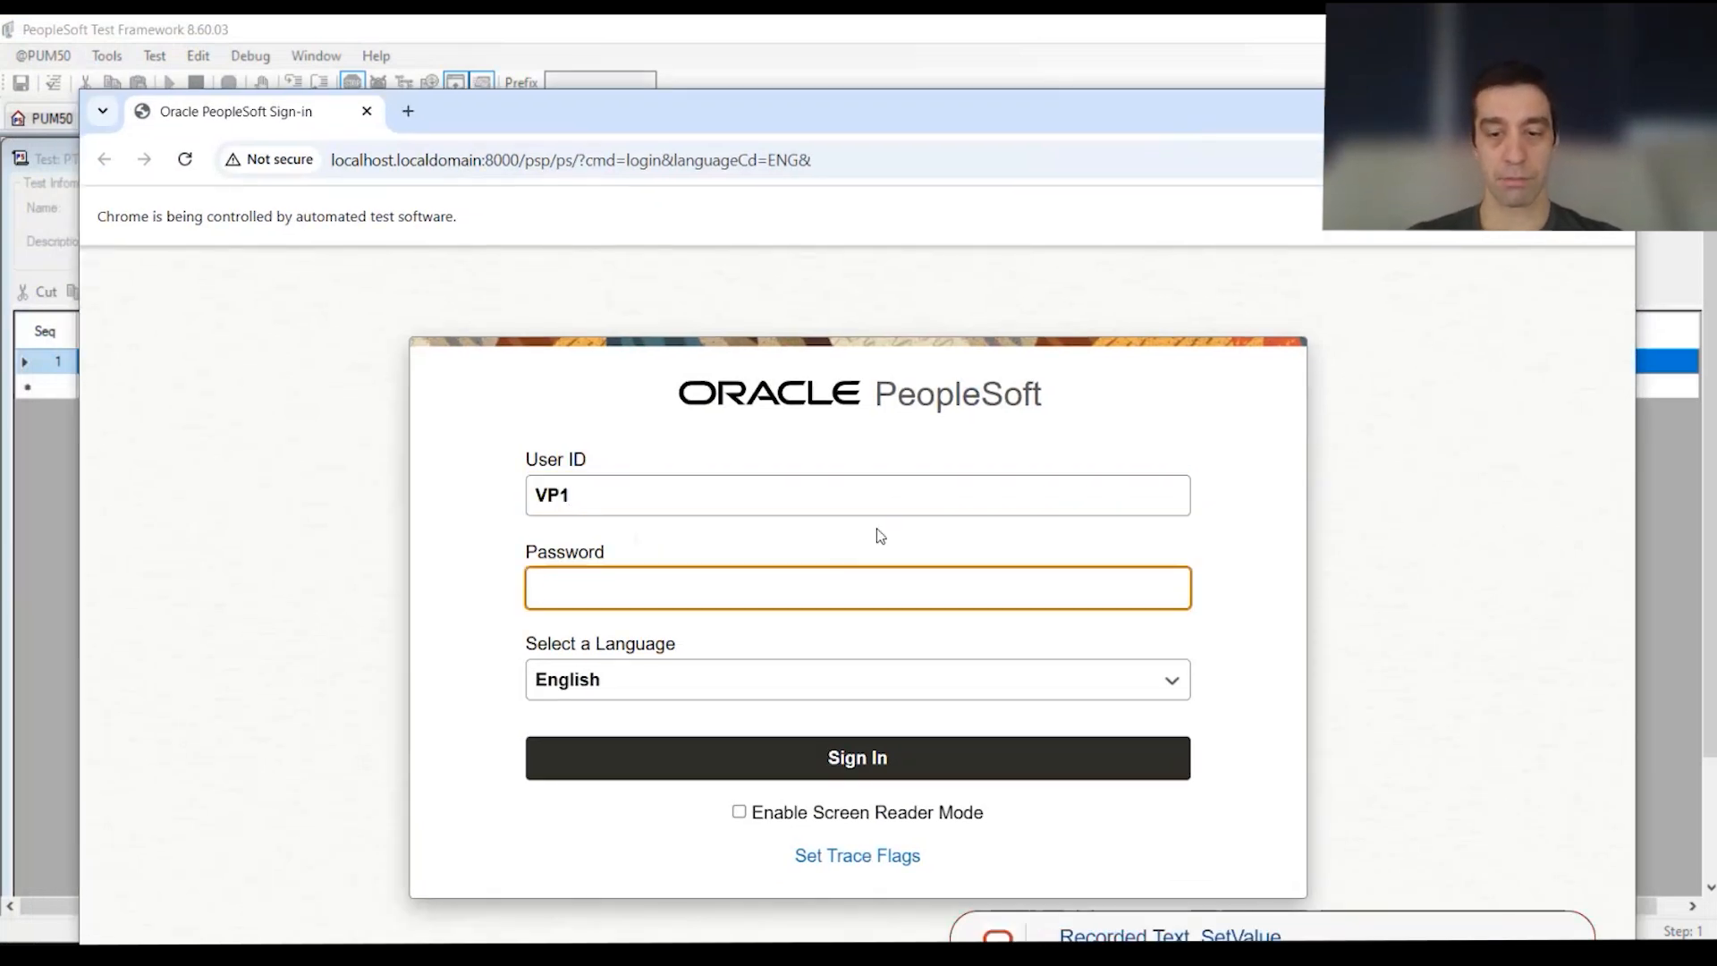
{"action": "type", "text": "VP1"}
{"action": "key", "text": "Return"}
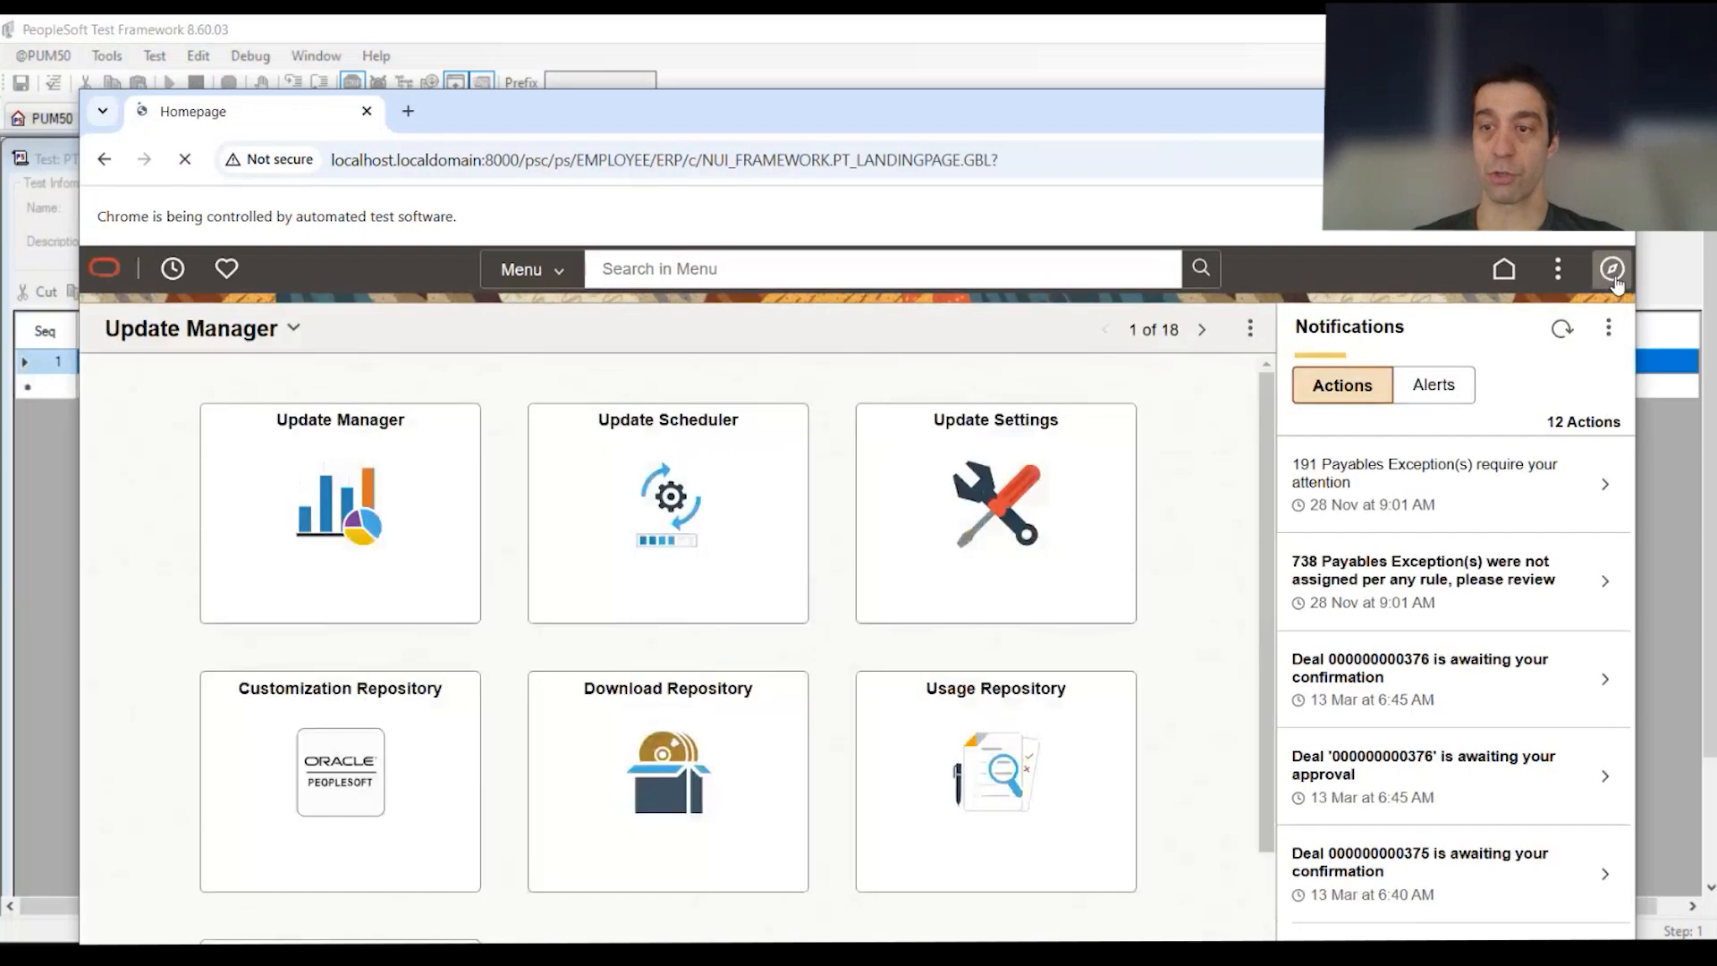
{"action": "left_click", "coordinate": [1612, 270]}
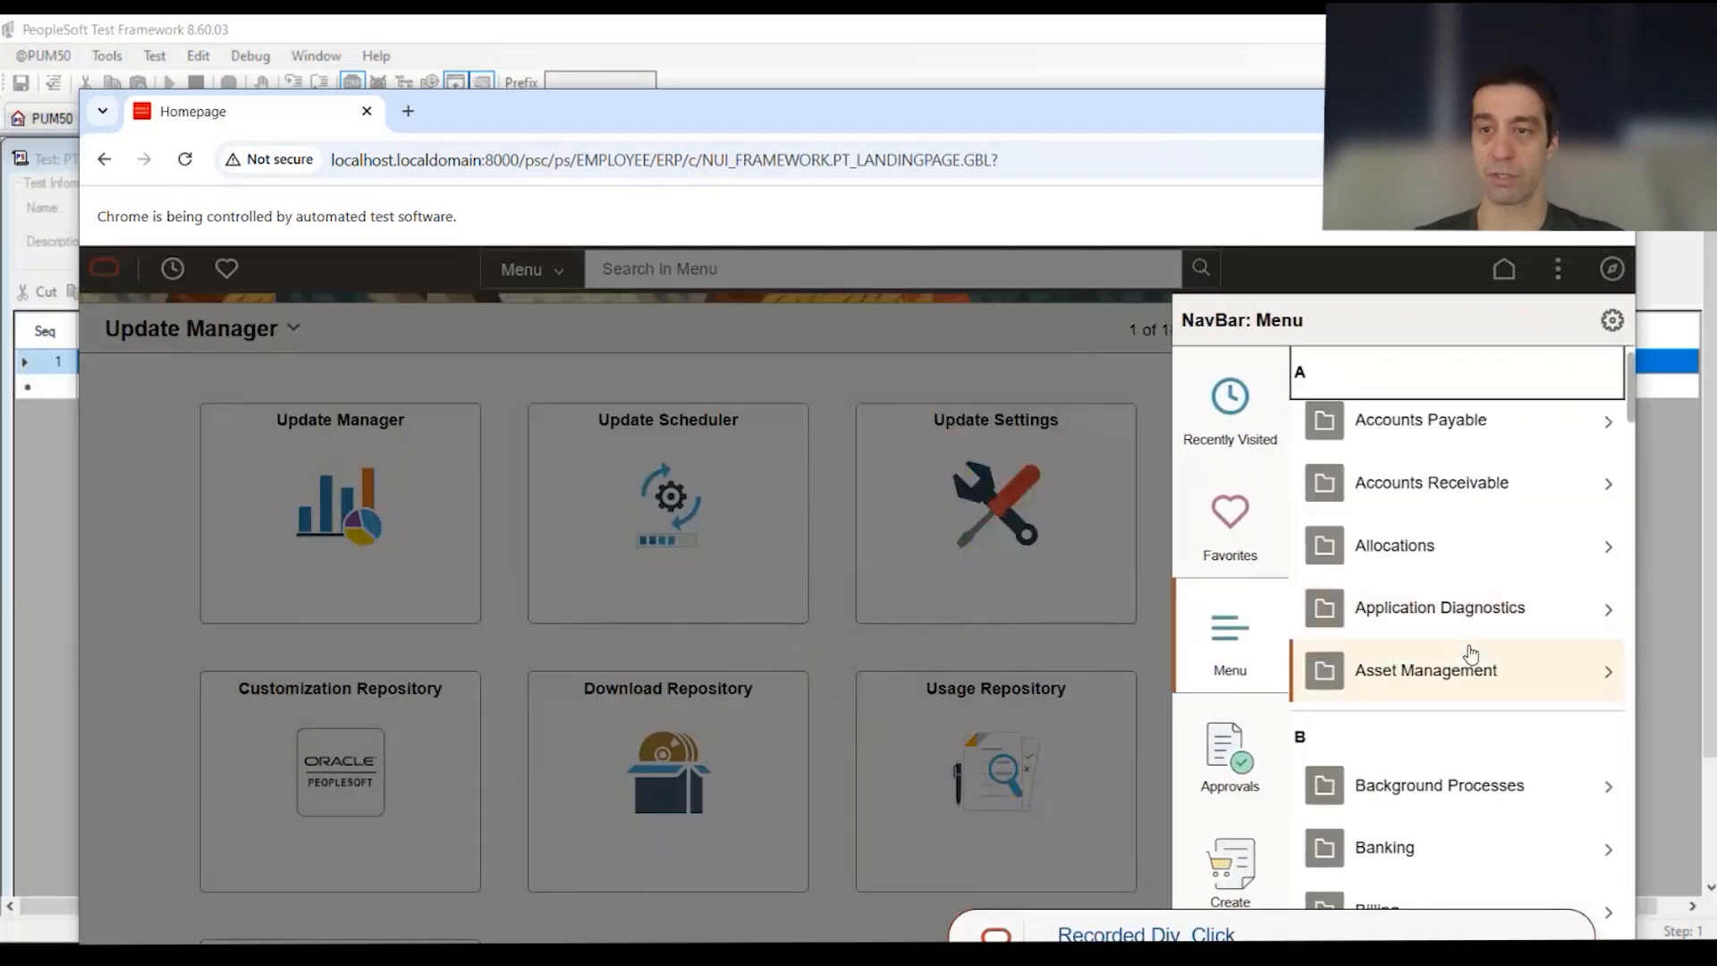
Step: Go to PeopleTools > Security > User Profiles > User Profiles and enter the user ID as the search value
{"action": "scroll", "coordinate": [1467, 656], "scroll_direction": "down", "scroll_amount": 15}
{"action": "scroll", "coordinate": [1468, 655], "scroll_direction": "down", "scroll_amount": 10}
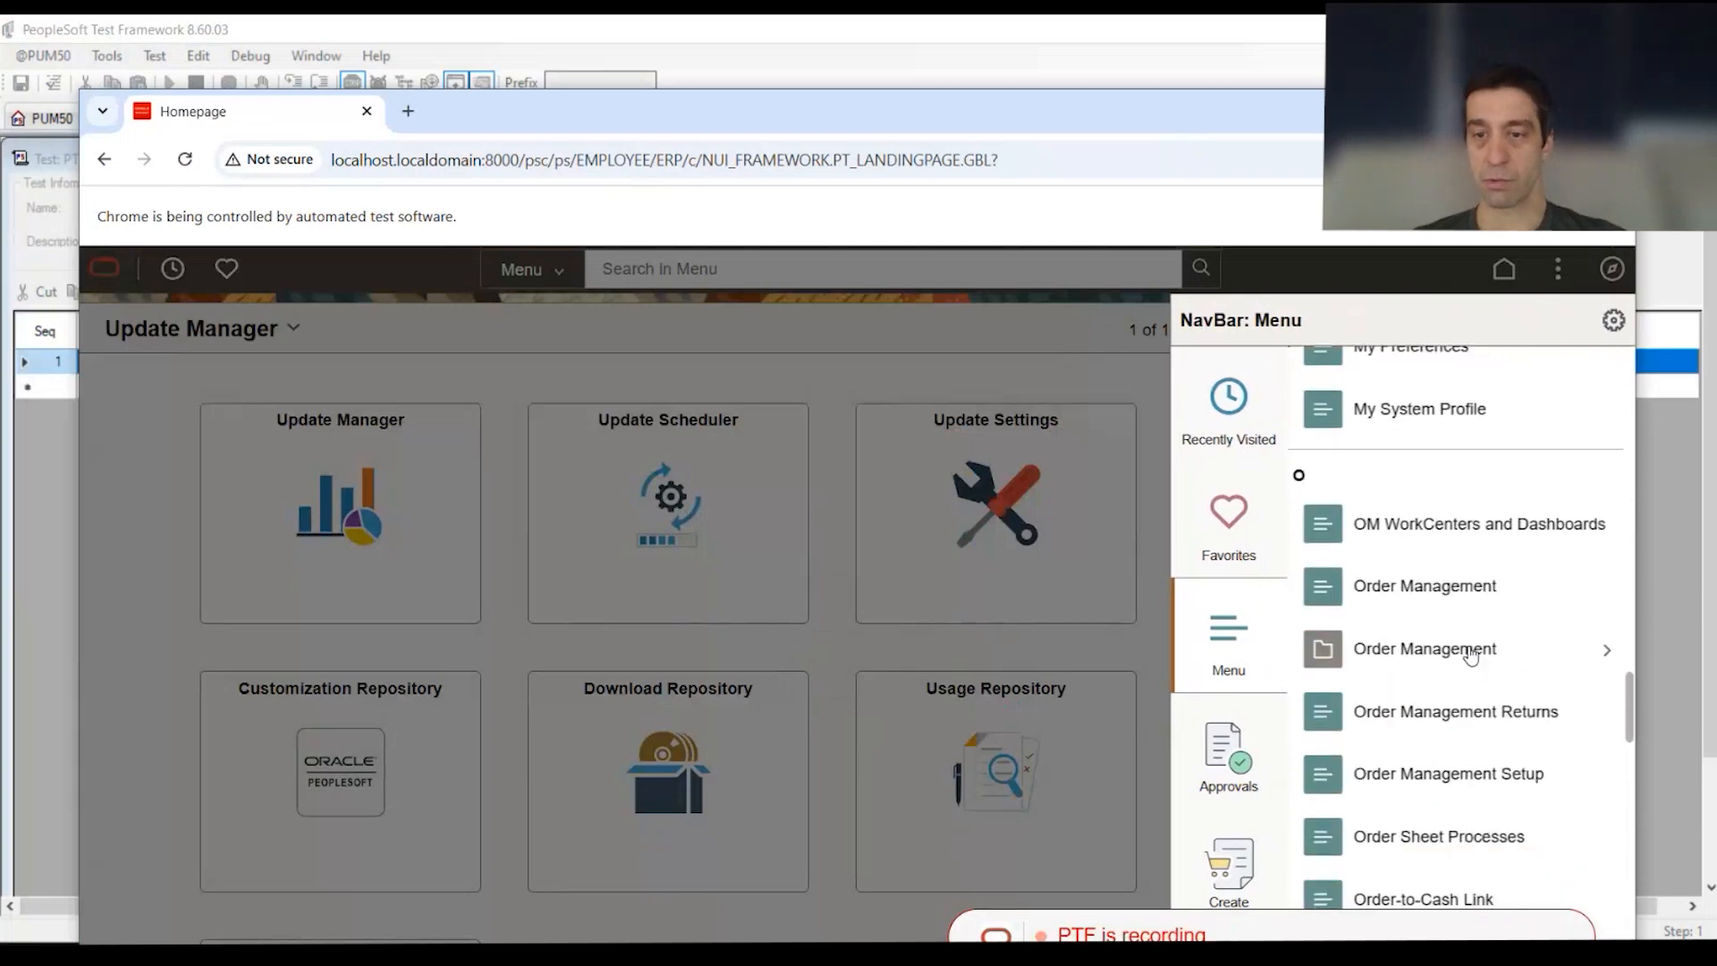
{"action": "left_click", "coordinate": [1460, 644]}
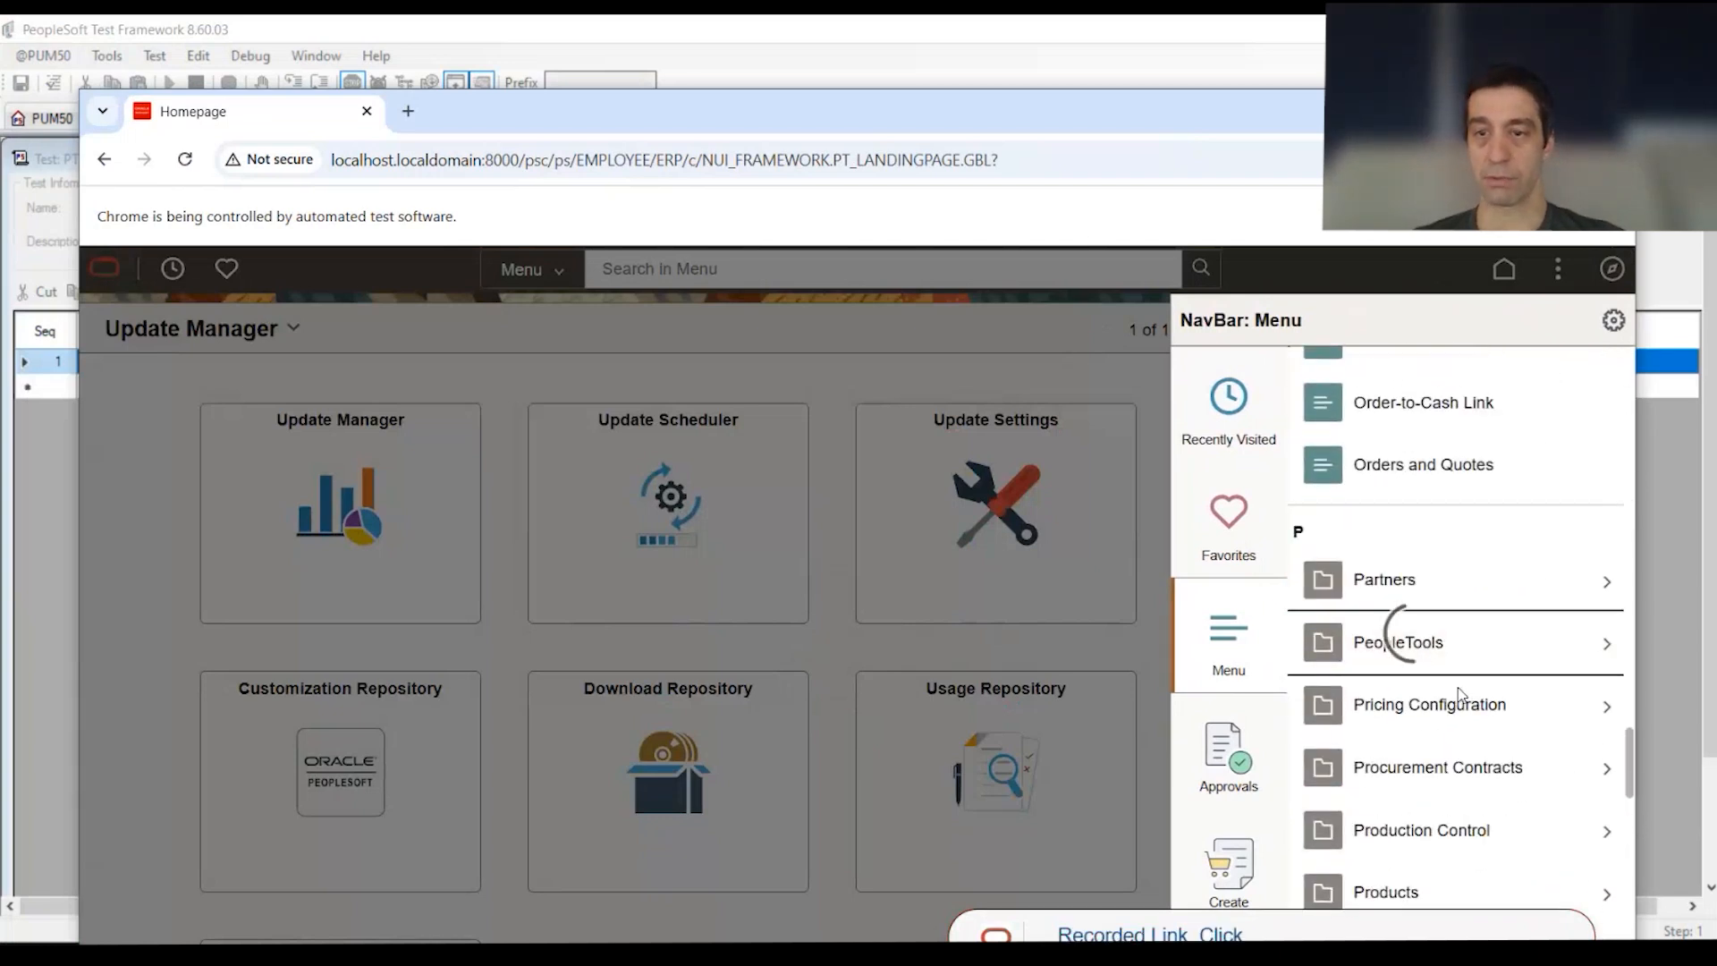
{"action": "scroll", "coordinate": [1447, 676], "scroll_direction": "down", "scroll_amount": 12}
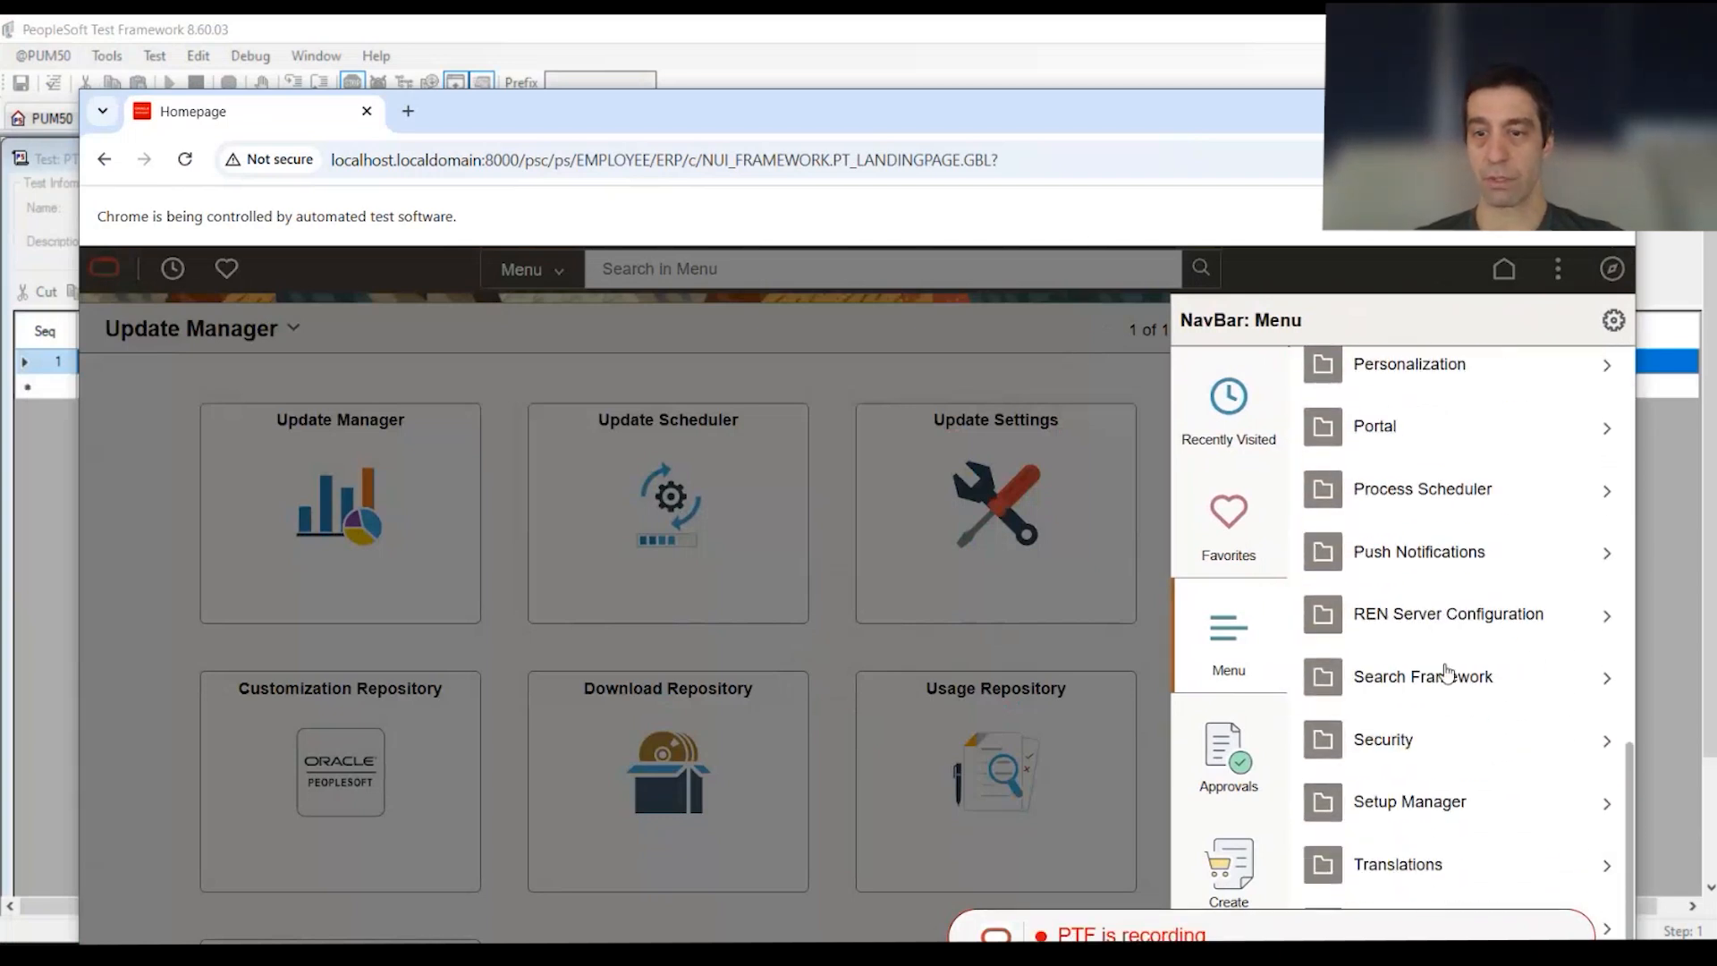
{"action": "left_click", "coordinate": [1431, 729]}
{"action": "scroll", "coordinate": [1431, 733], "scroll_direction": "down", "scroll_amount": 3}
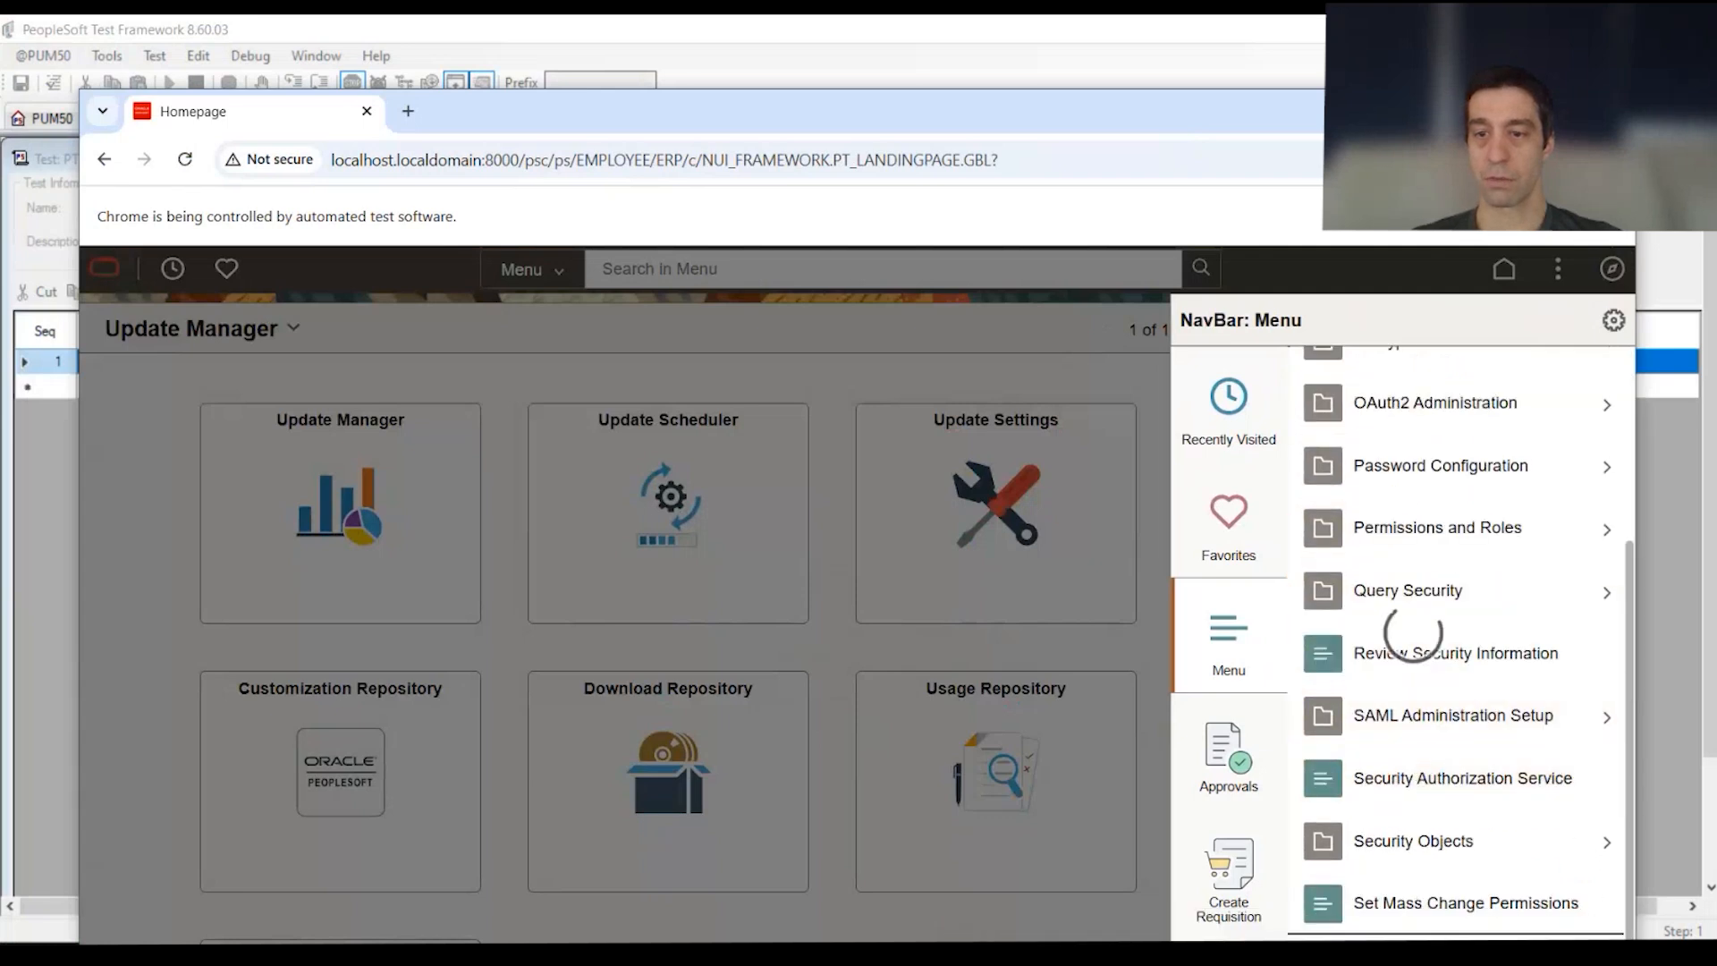
{"action": "scroll", "coordinate": [1414, 635], "scroll_direction": "down", "scroll_amount": 5}
{"action": "left_click", "coordinate": [1441, 453]}
{"action": "left_click", "coordinate": [1413, 803]}
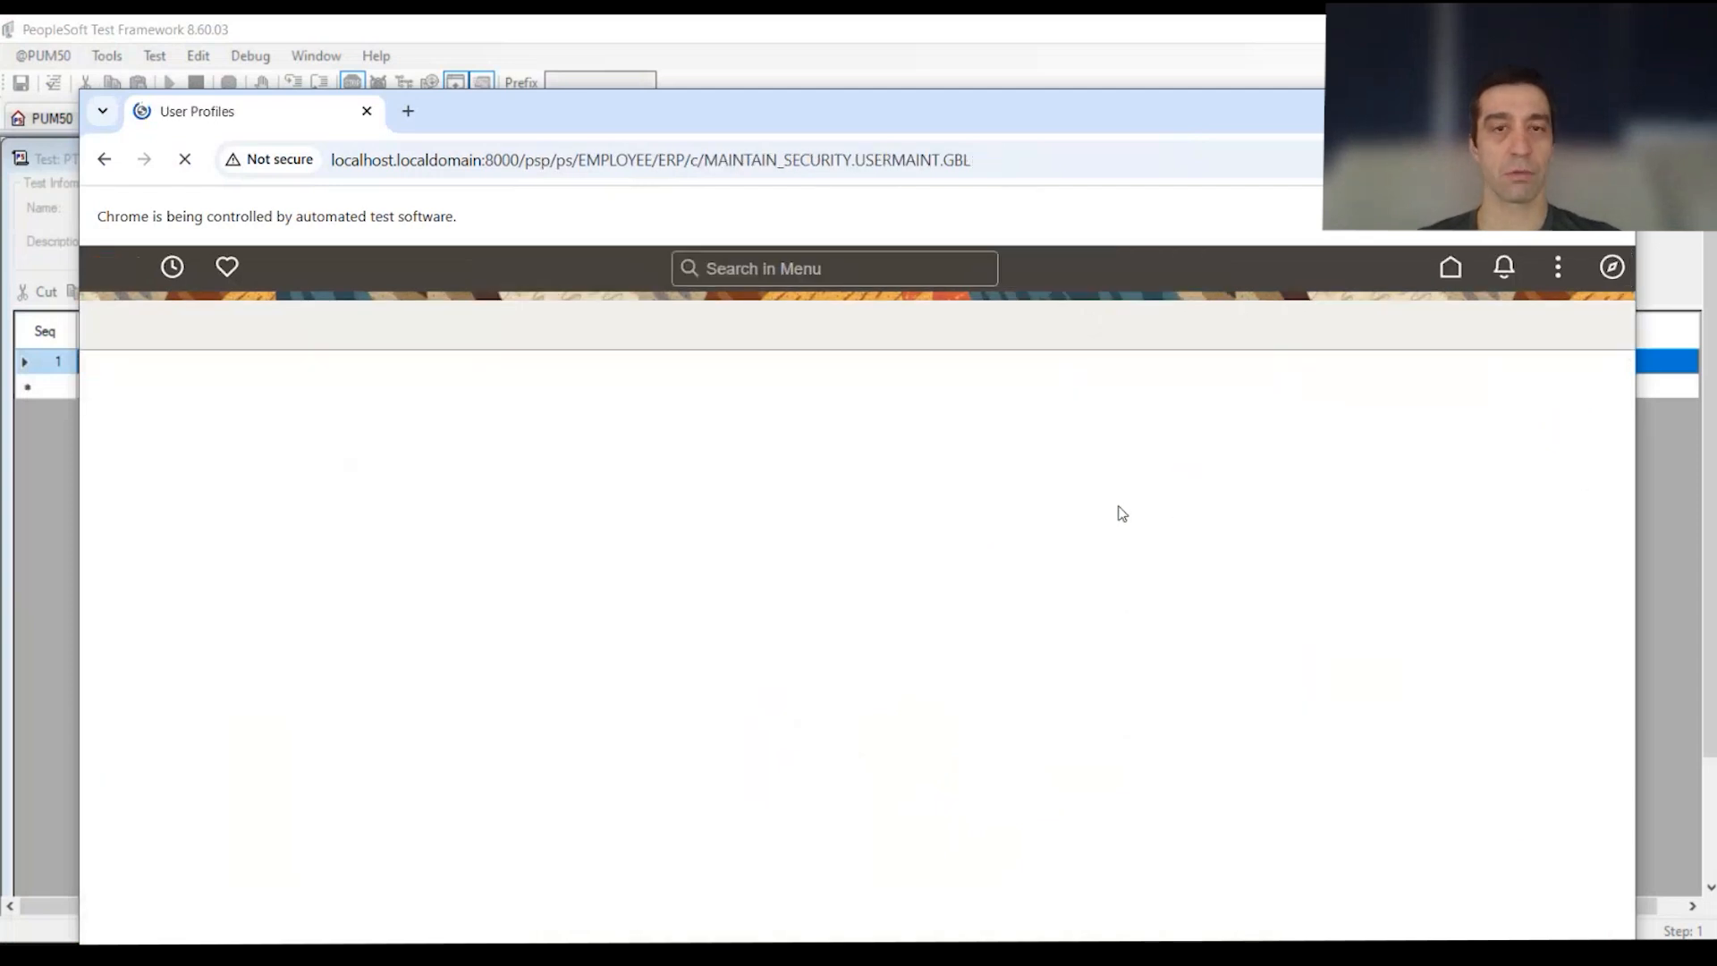
{"action": "left_click", "coordinate": [662, 615]}
{"action": "type", "text": "VP1"}
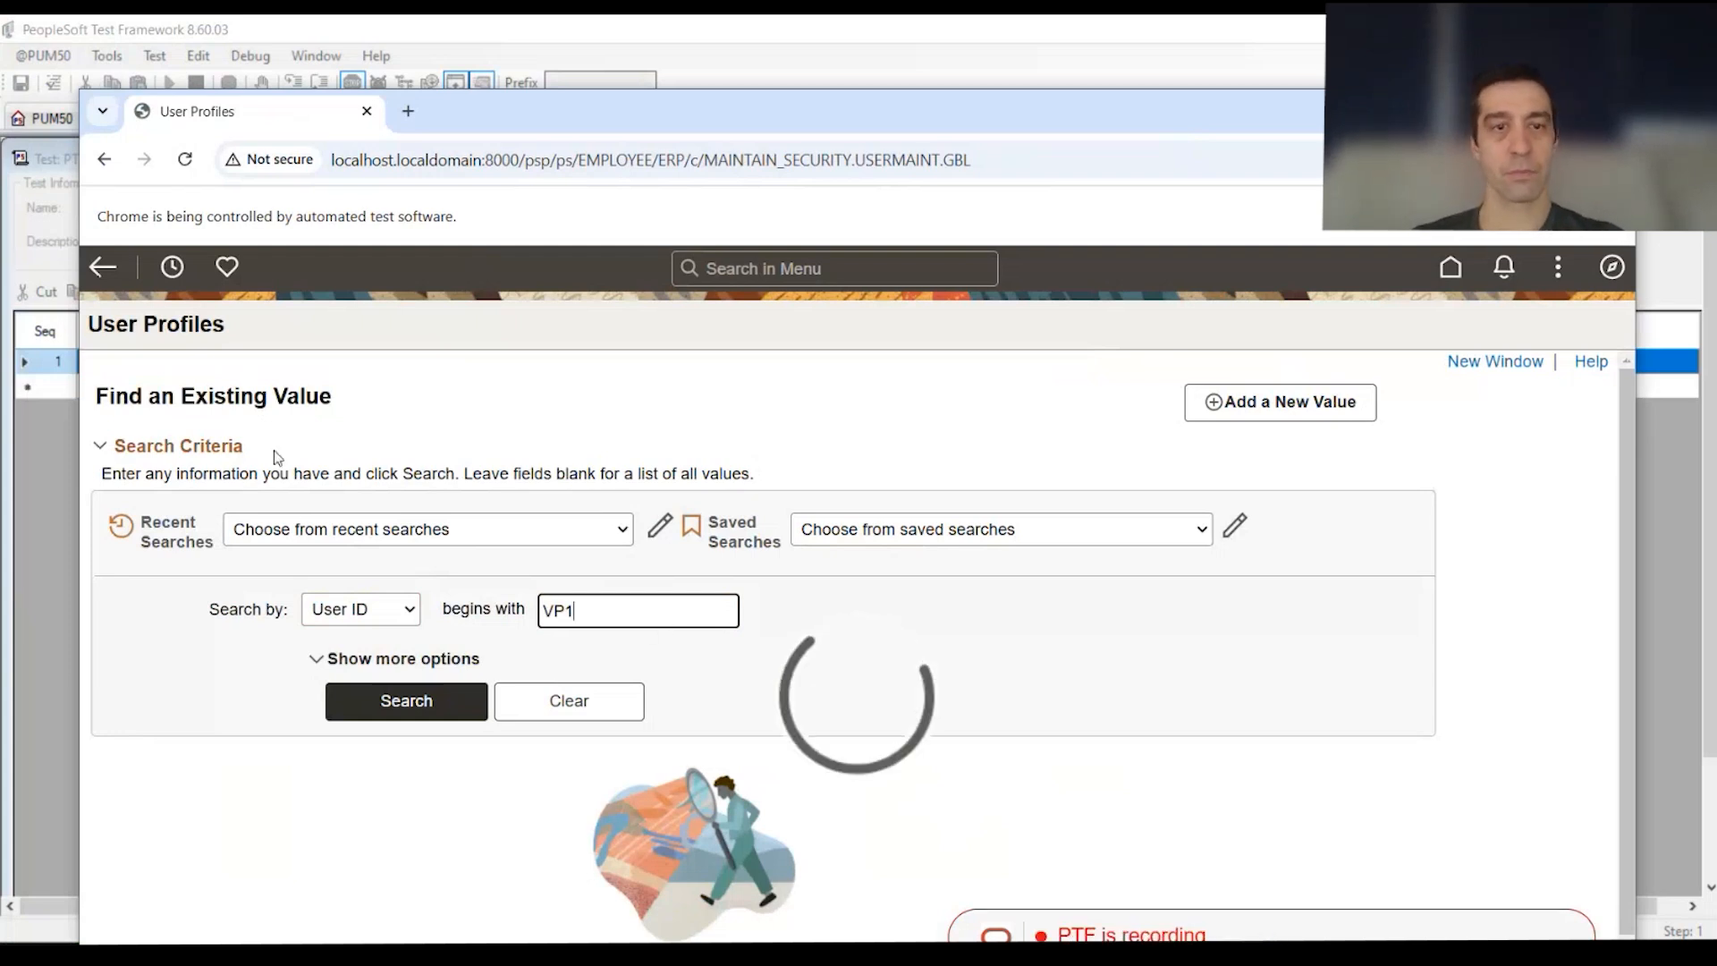
Step: Open the profile's Roles tab and scroll to the 110-row User Roles grid
{"action": "left_click", "coordinate": [313, 393]}
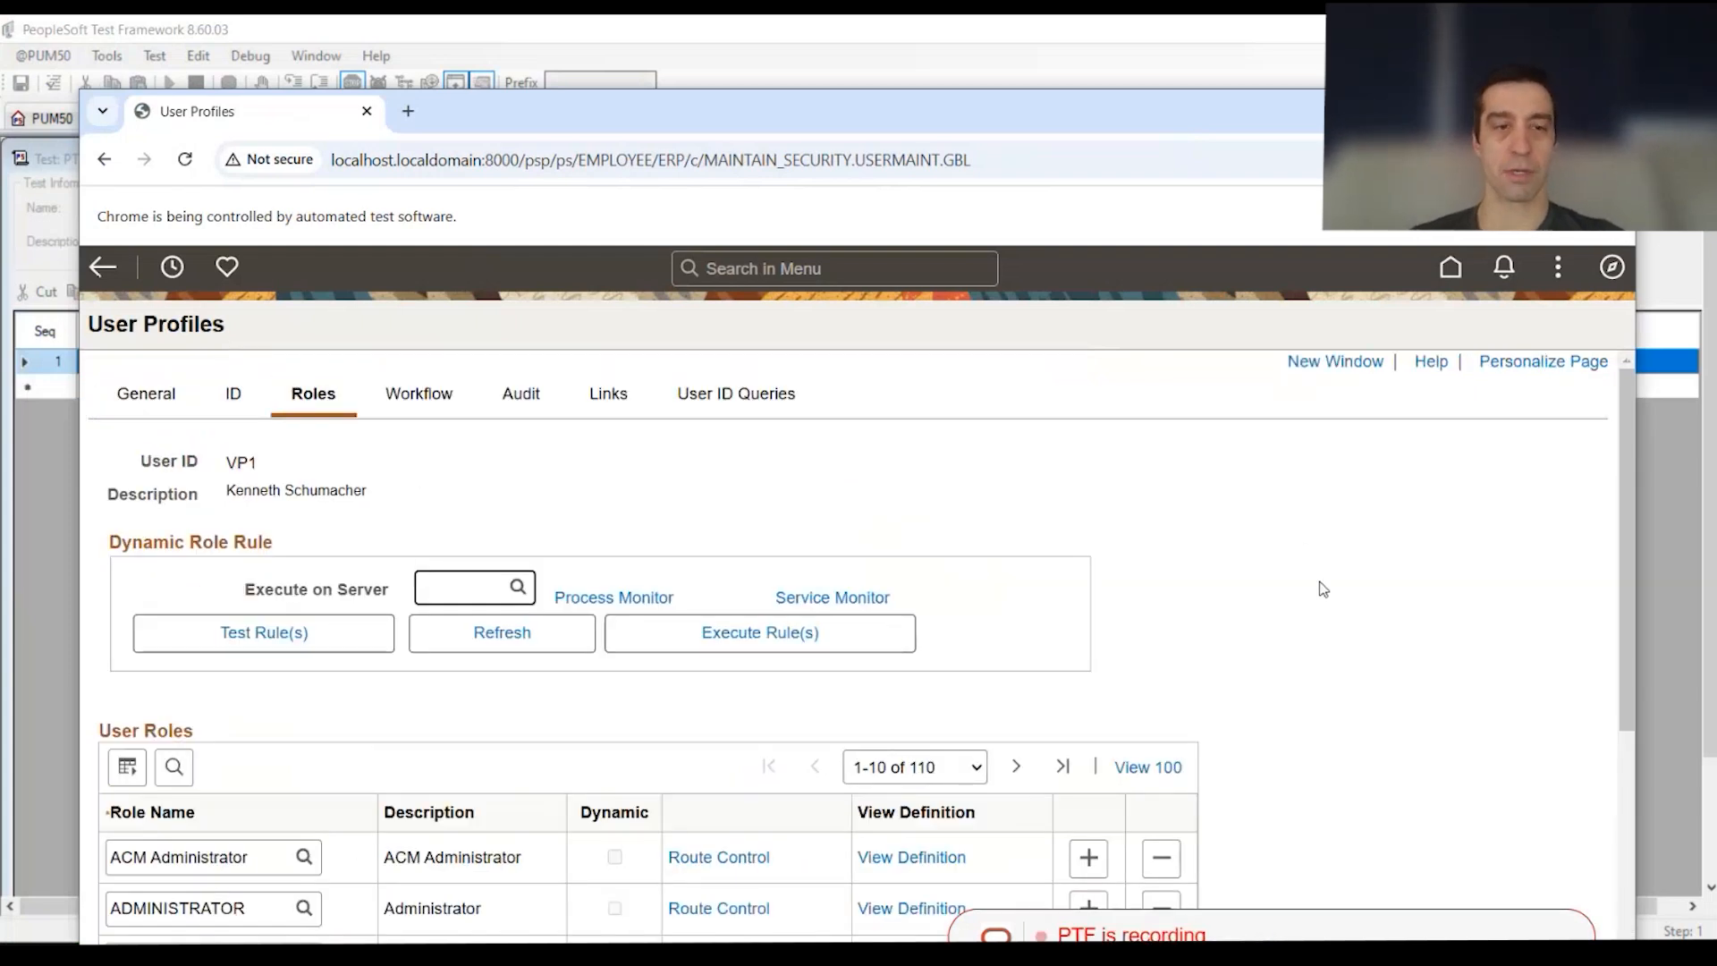
{"action": "scroll", "coordinate": [1319, 591], "scroll_direction": "down", "scroll_amount": 4}
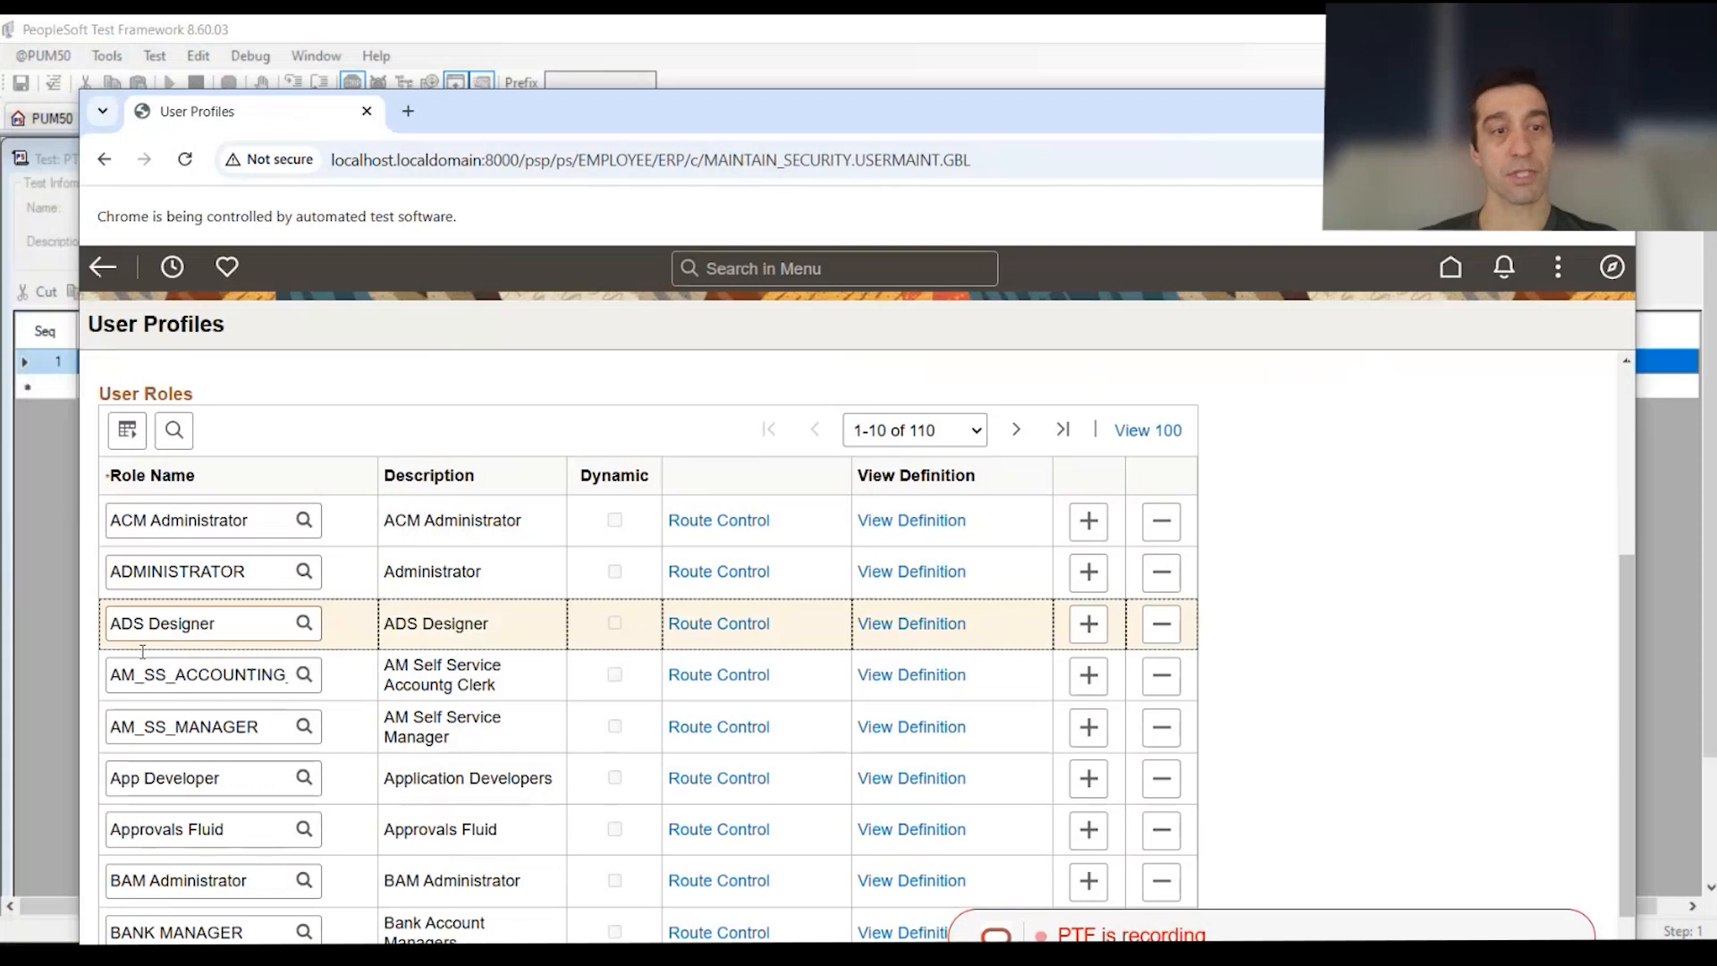
{"action": "right_click", "coordinate": [205, 531]}
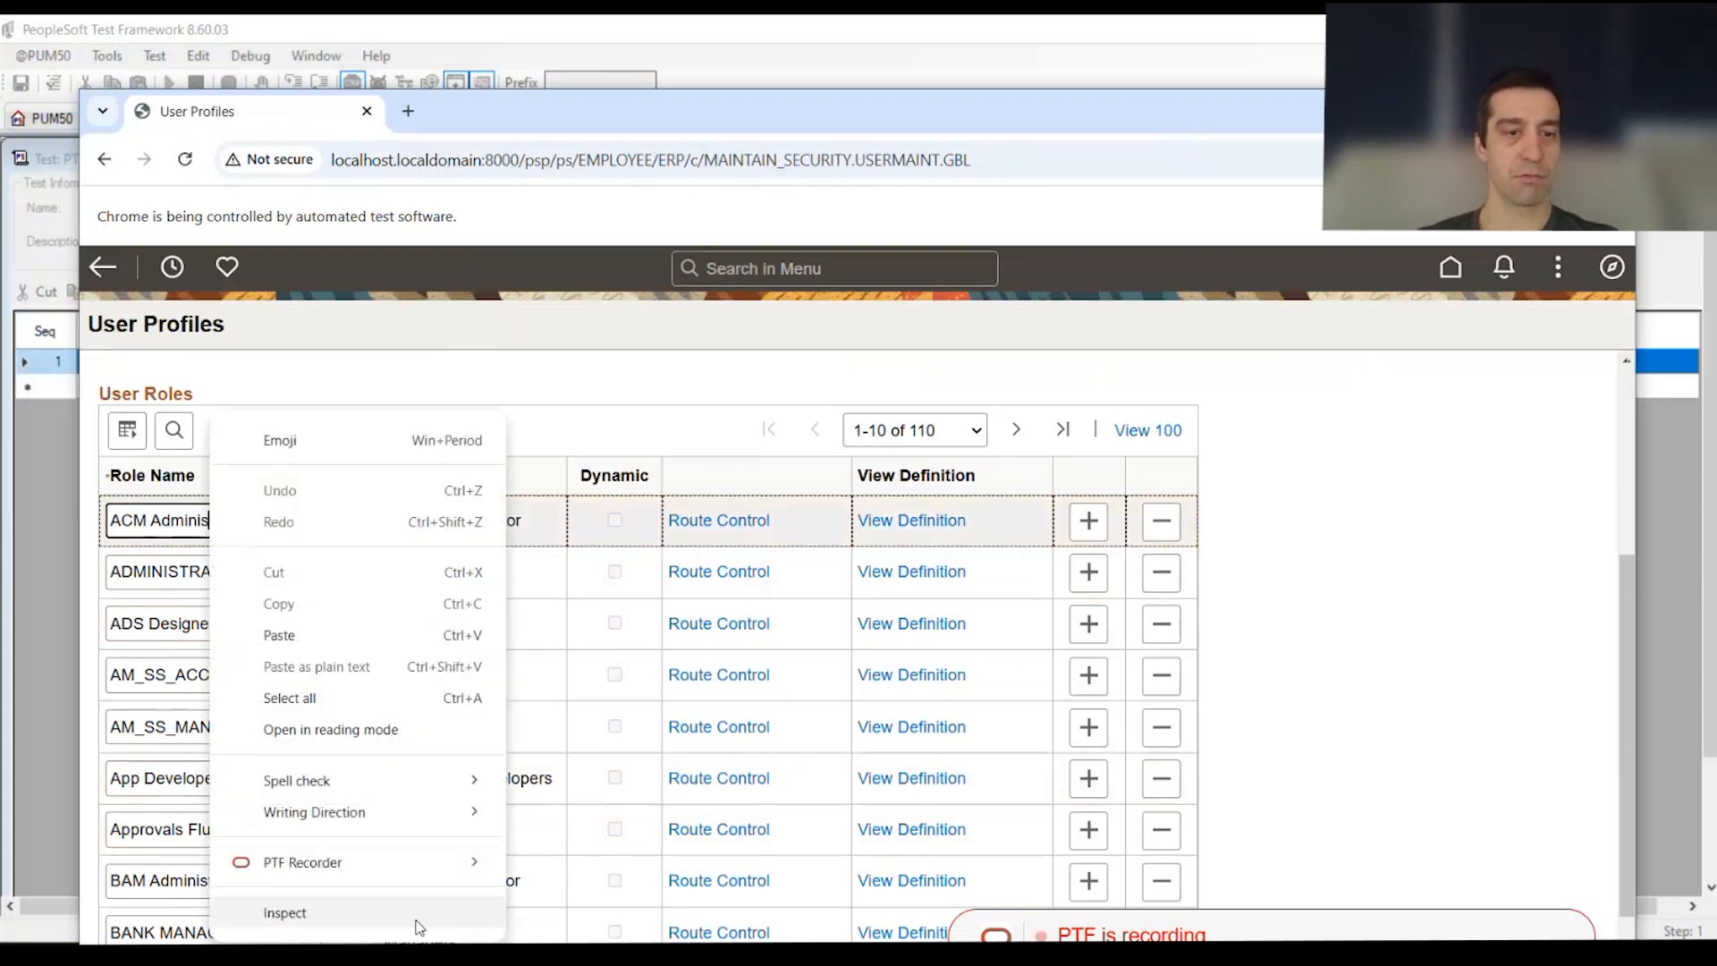
Step: Inspect the name attributes of the first Role Name fields, including ADMINISTRATOR
{"action": "left_click", "coordinate": [418, 924]}
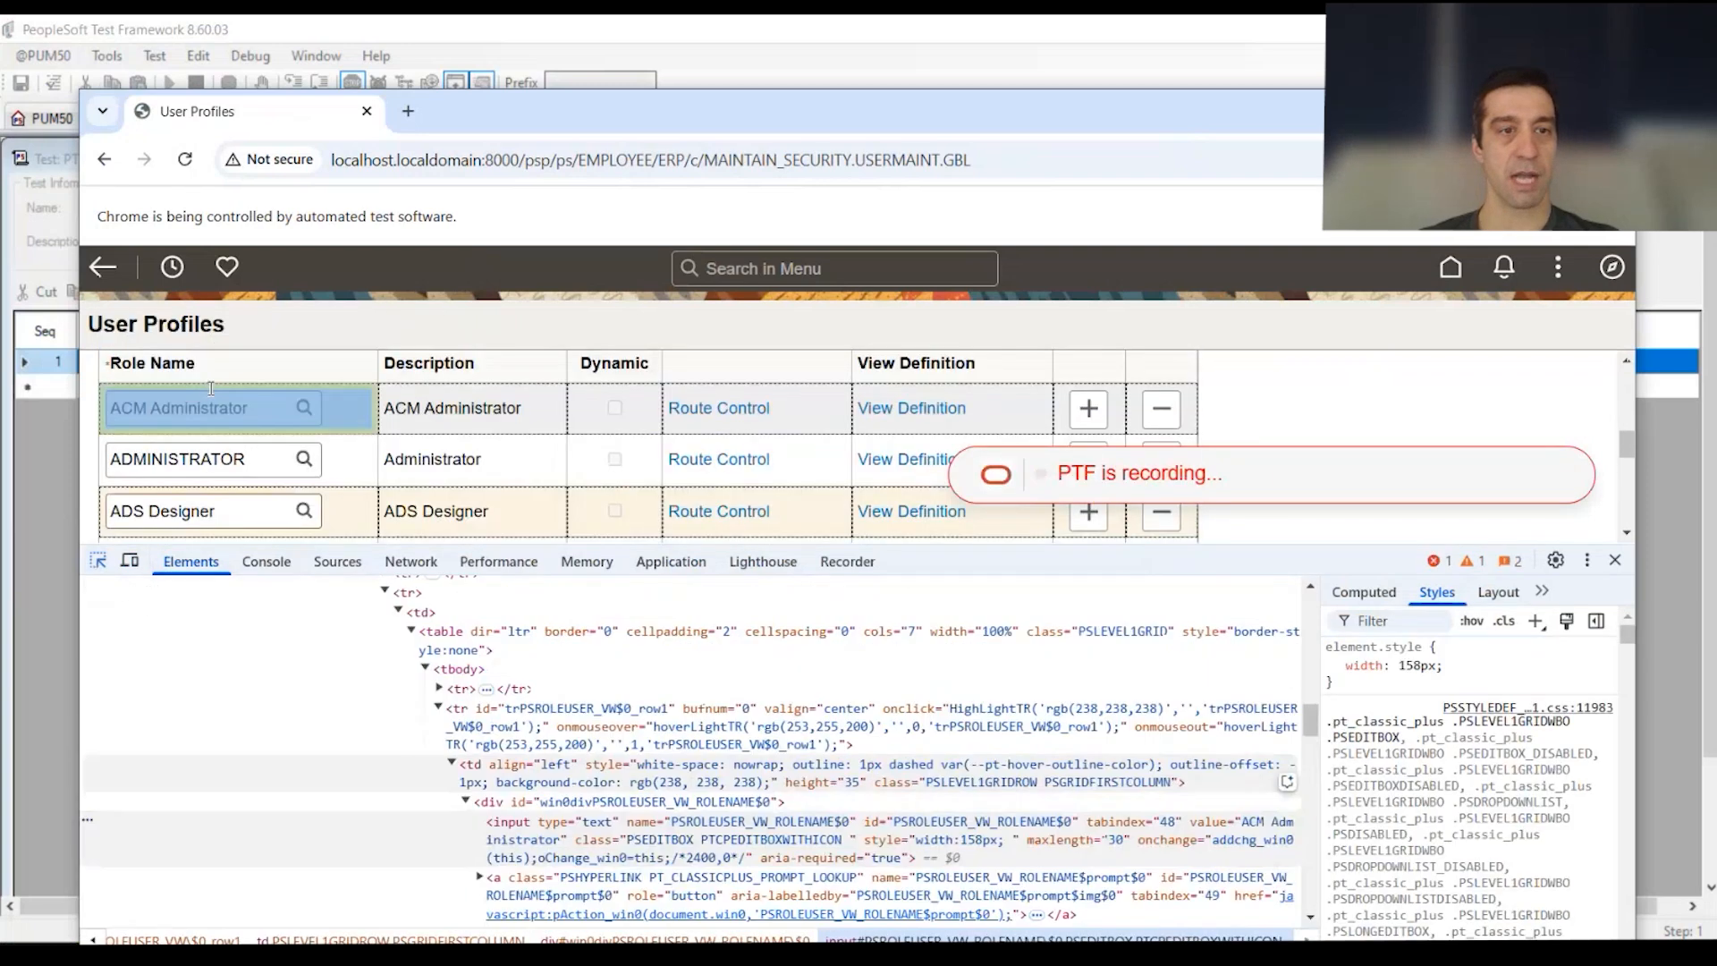
{"action": "double_click", "coordinate": [699, 822]}
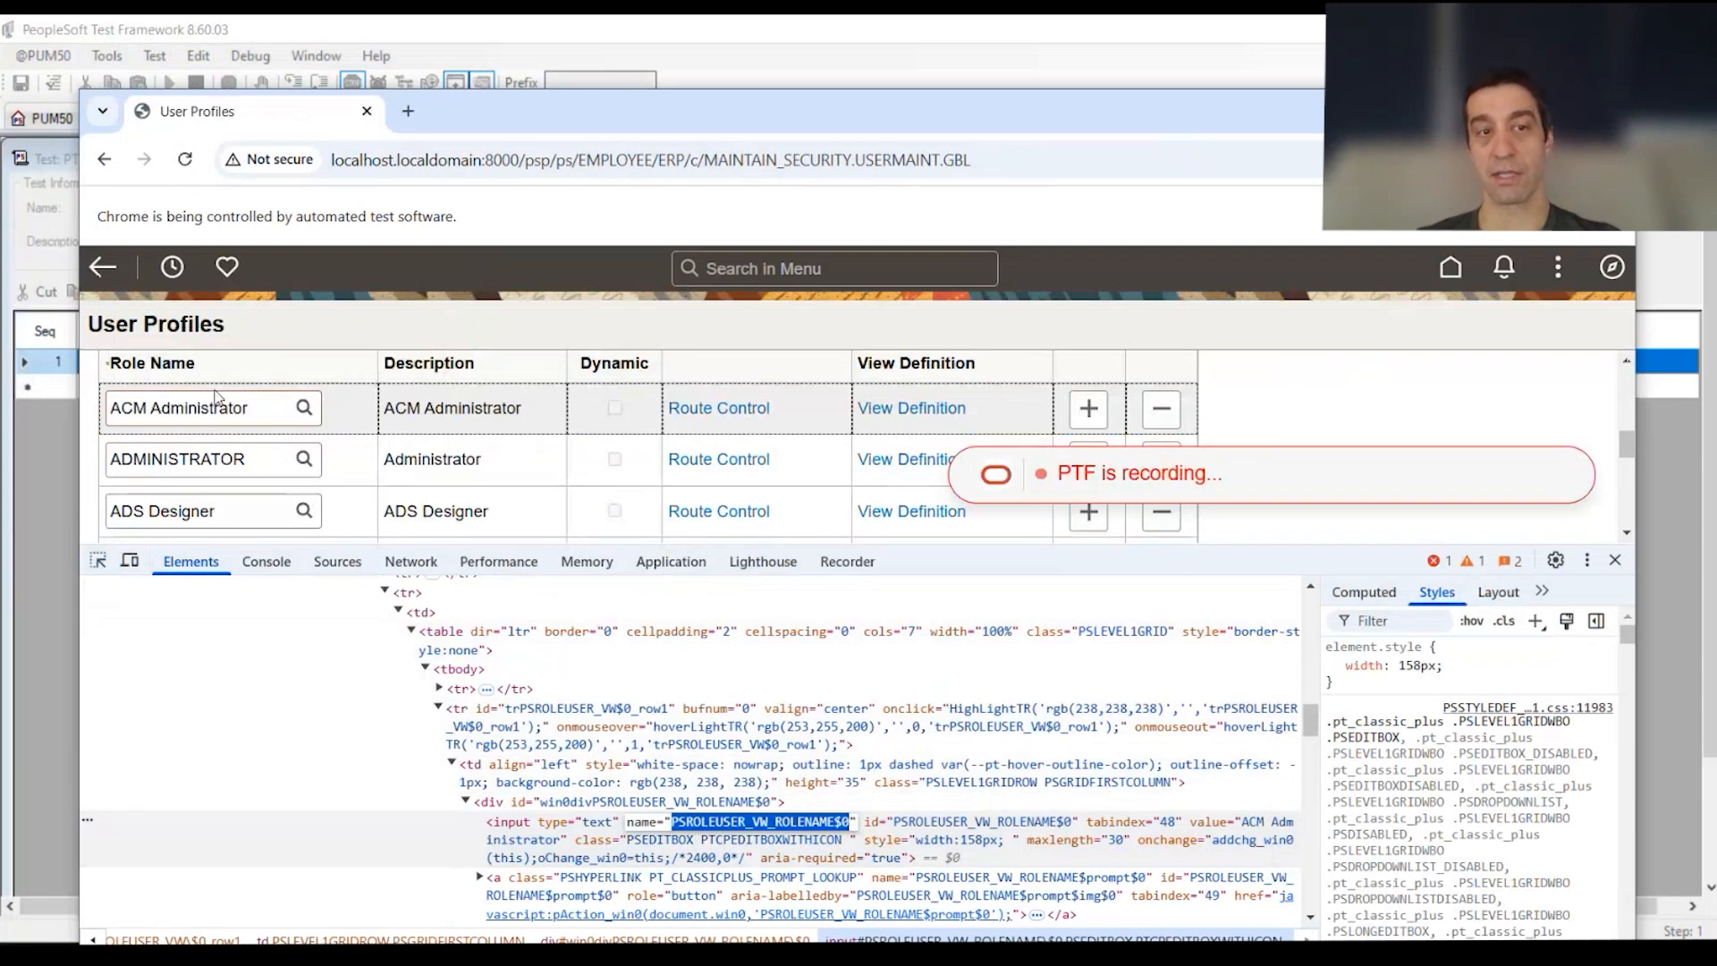
{"action": "key", "text": "ctrl+shift+c"}
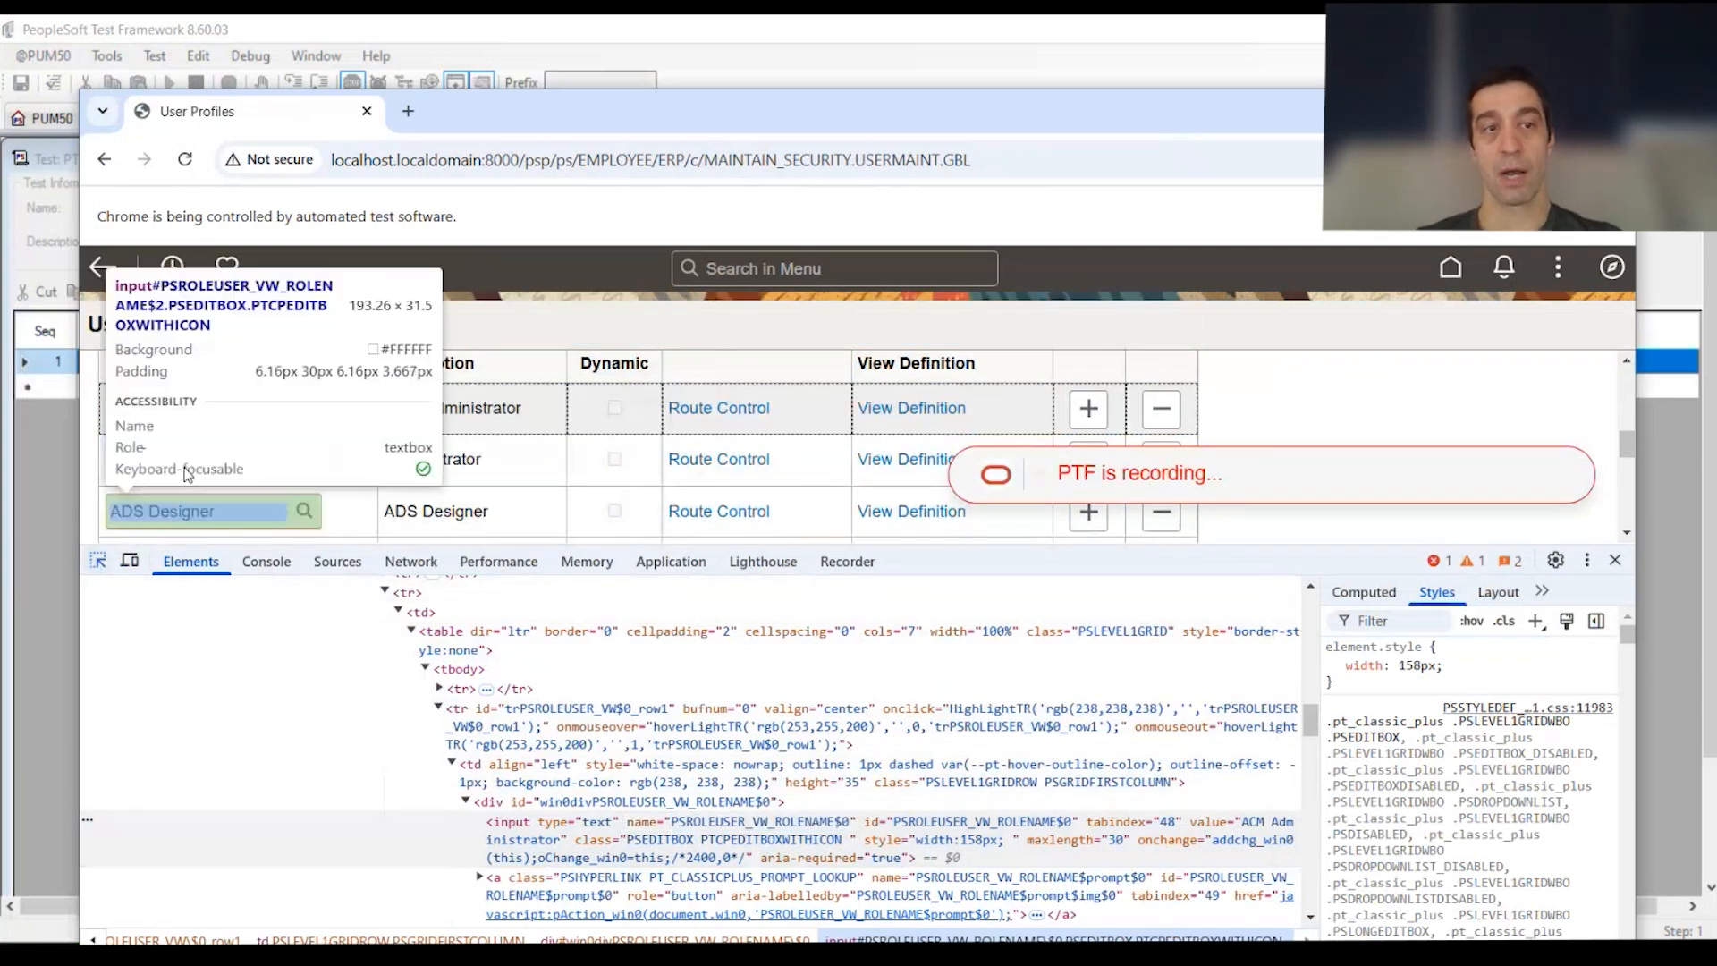
{"action": "left_click", "coordinate": [215, 463]}
{"action": "left_click", "coordinate": [846, 739]}
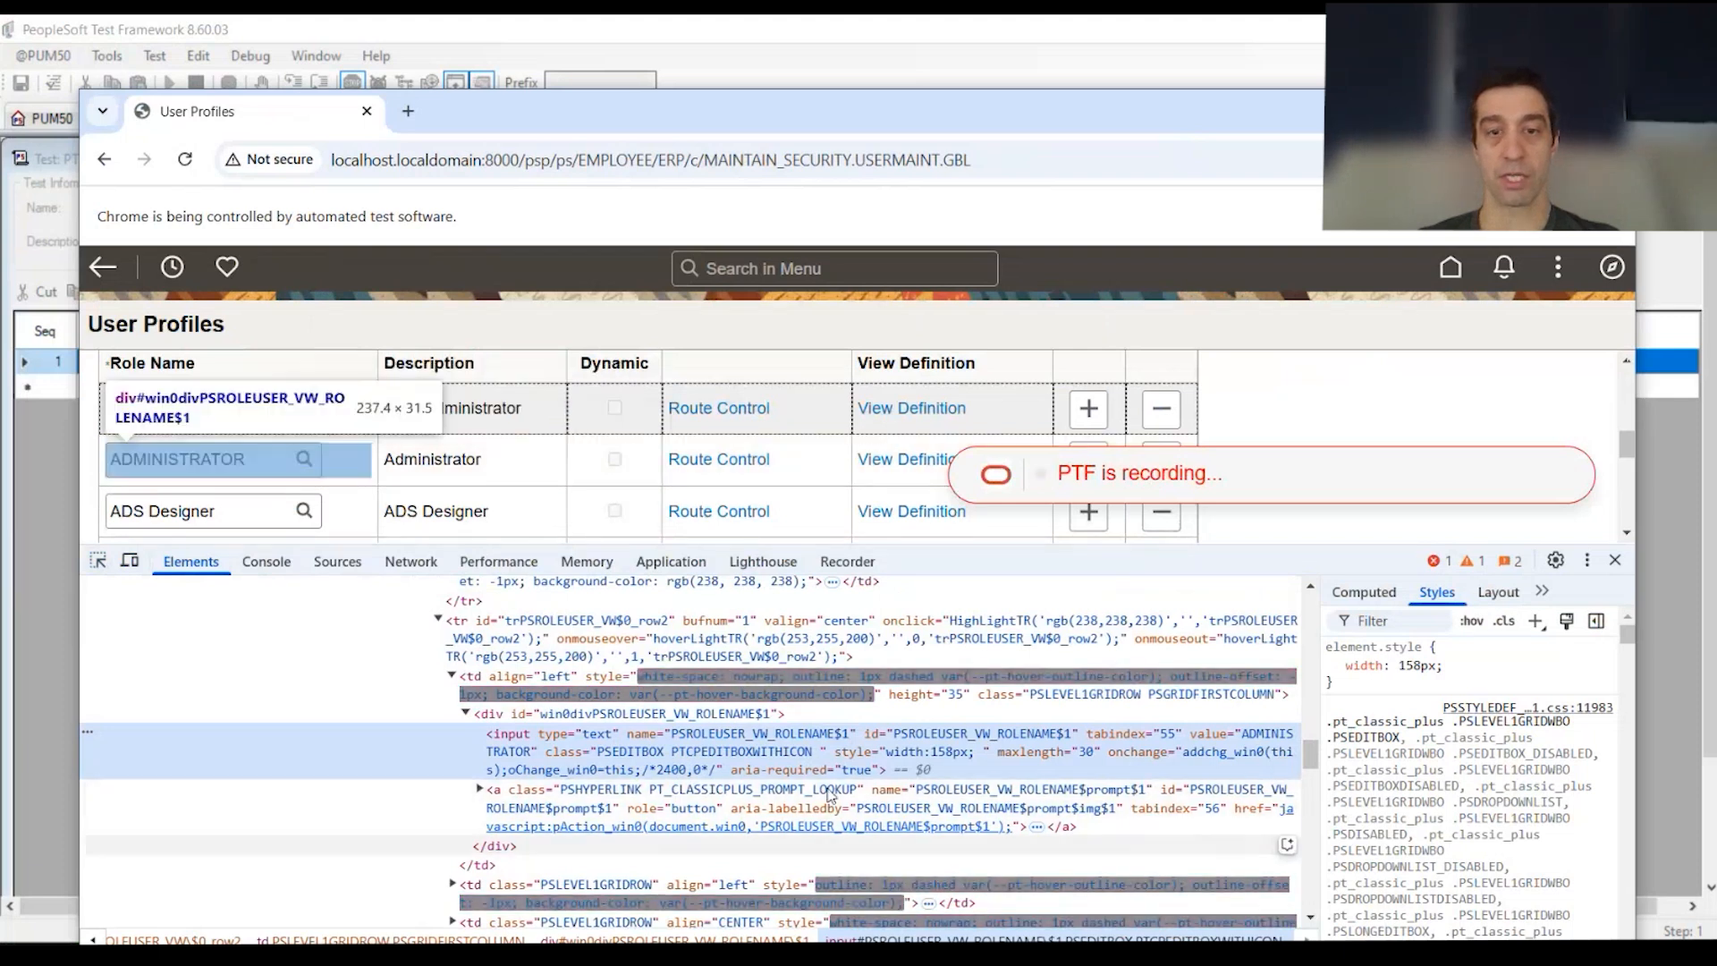
{"action": "scroll", "coordinate": [1055, 443], "scroll_direction": "up", "scroll_amount": 2}
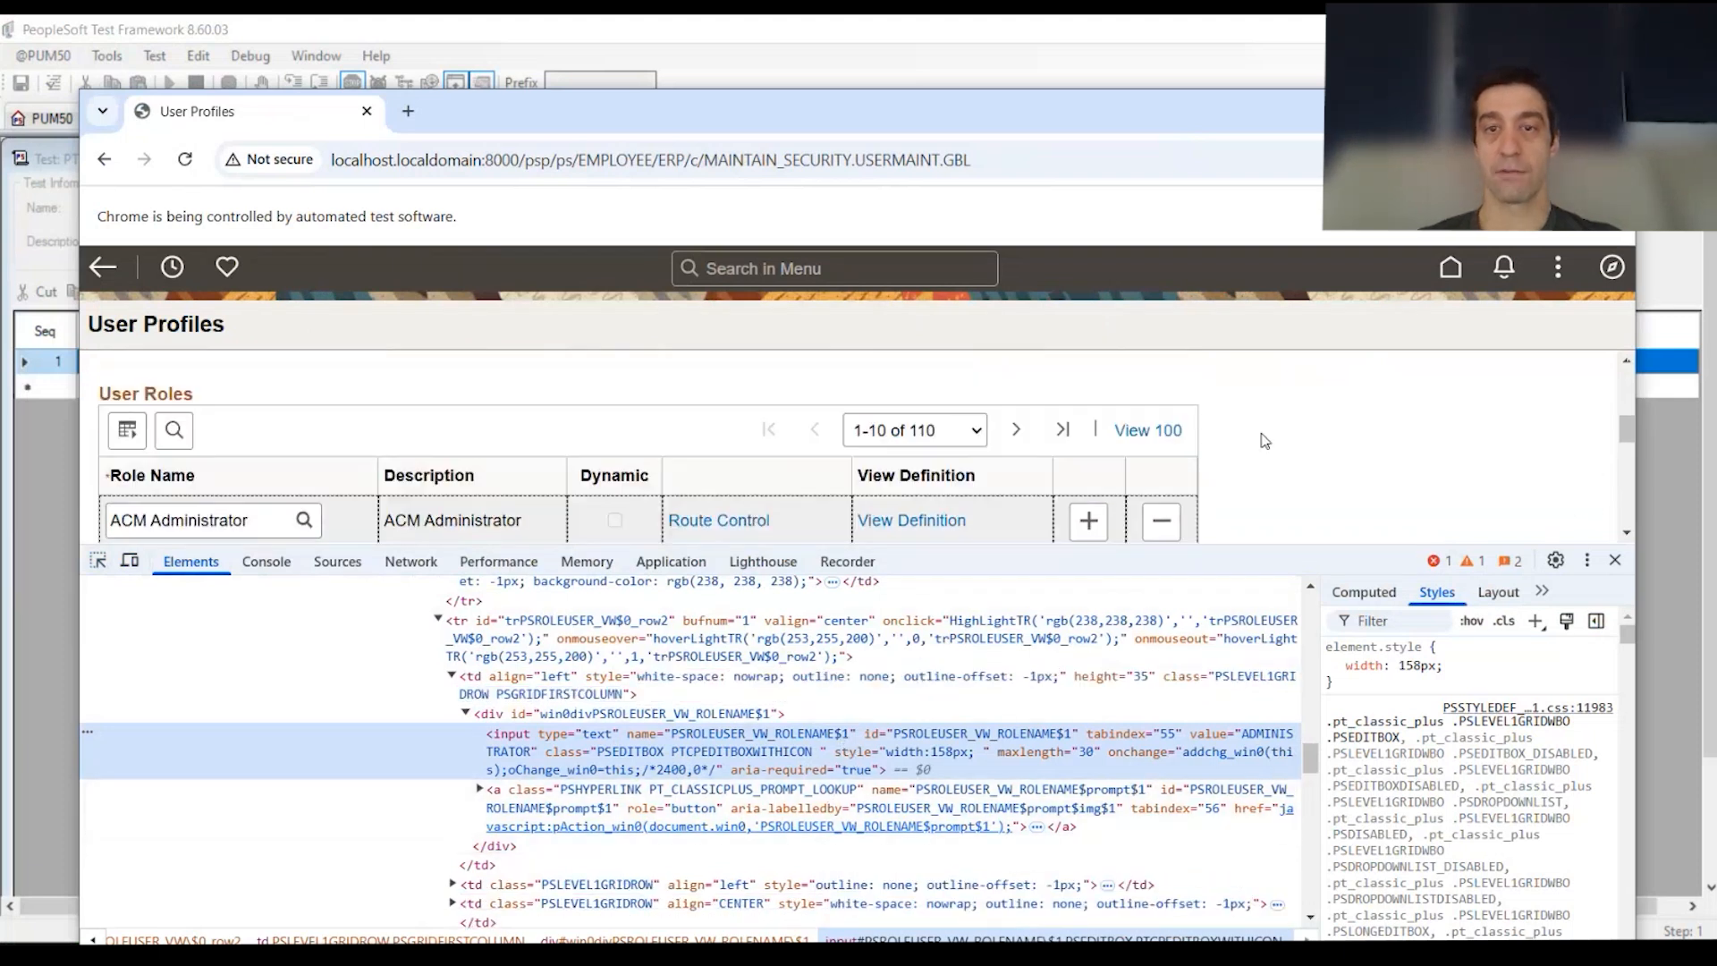
Step: Page to rows 11–20, inspect the CC_ADMINISTRATOR field, page to rows 21–30 and close DevTools
{"action": "left_click", "coordinate": [1016, 429]}
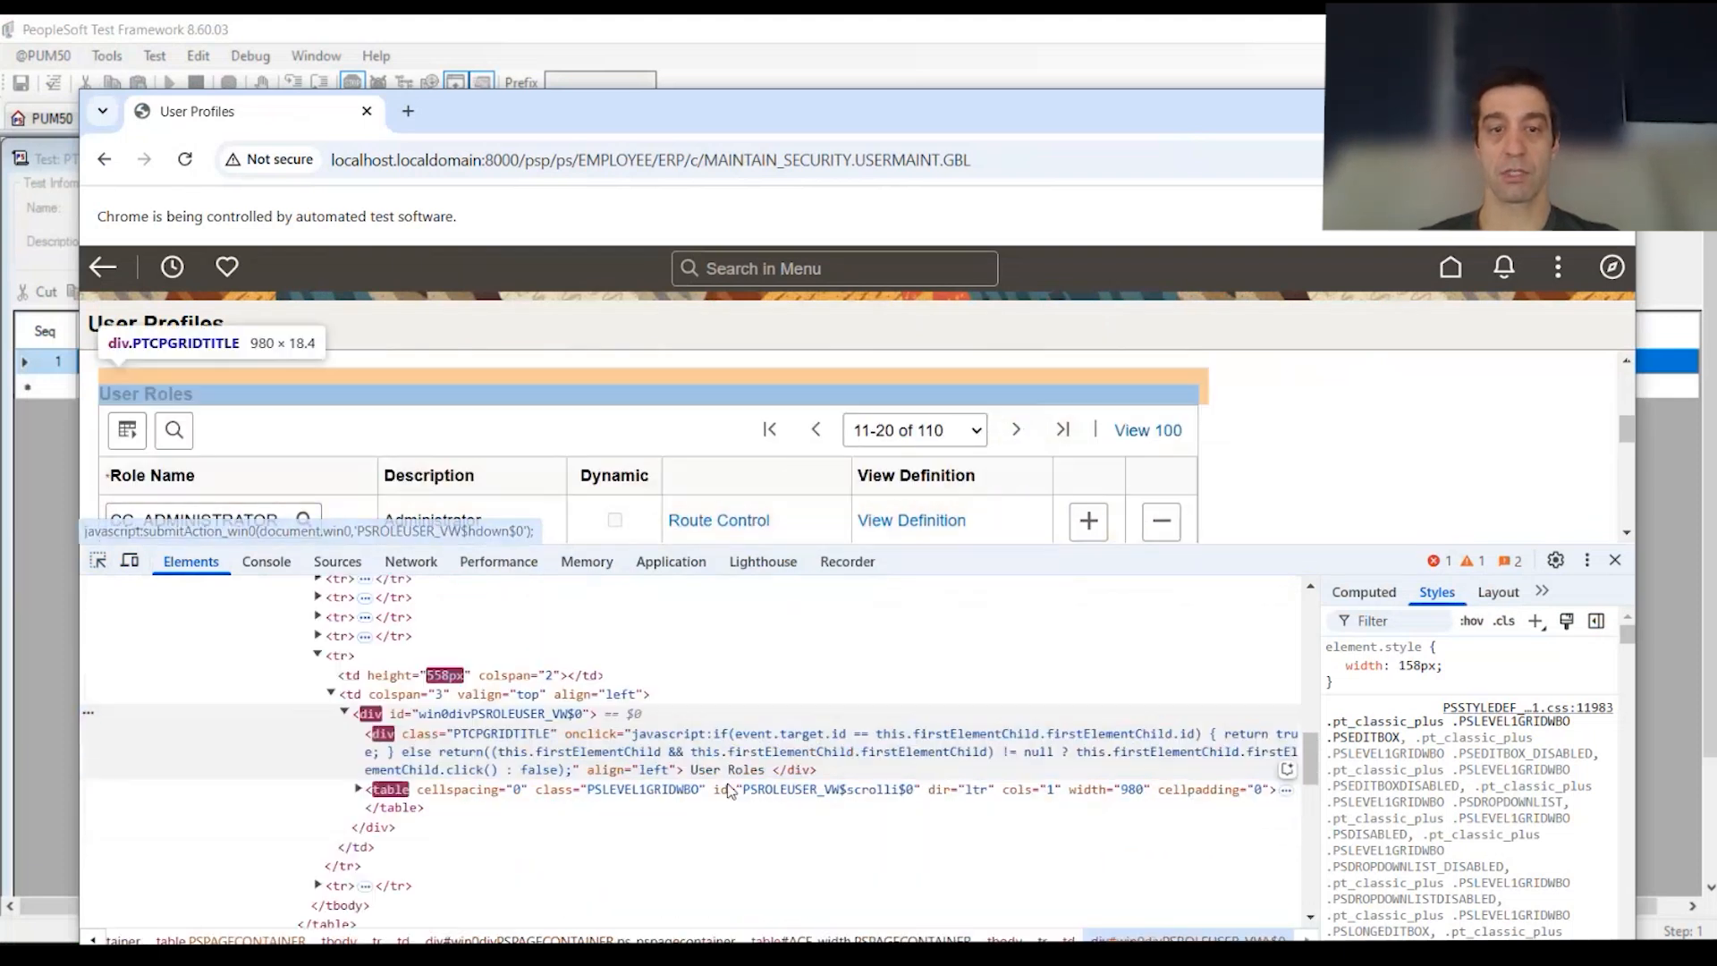
{"action": "left_click", "coordinate": [98, 561]}
{"action": "left_click", "coordinate": [215, 516]}
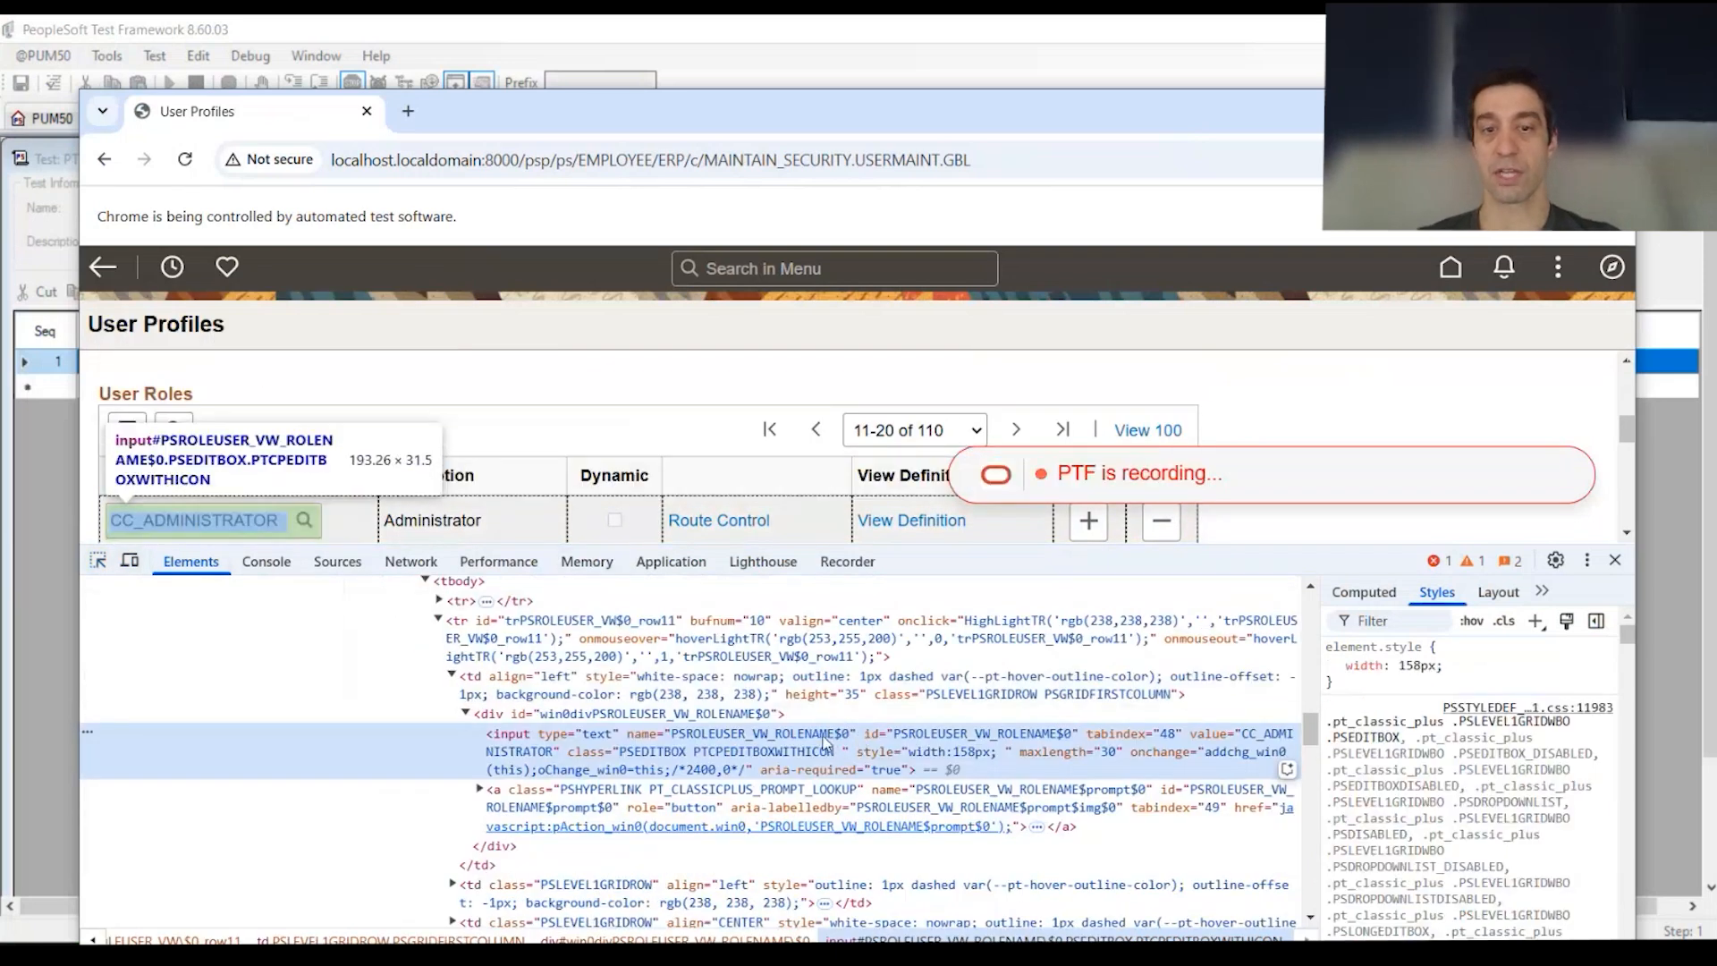
{"action": "double_click", "coordinate": [845, 734]}
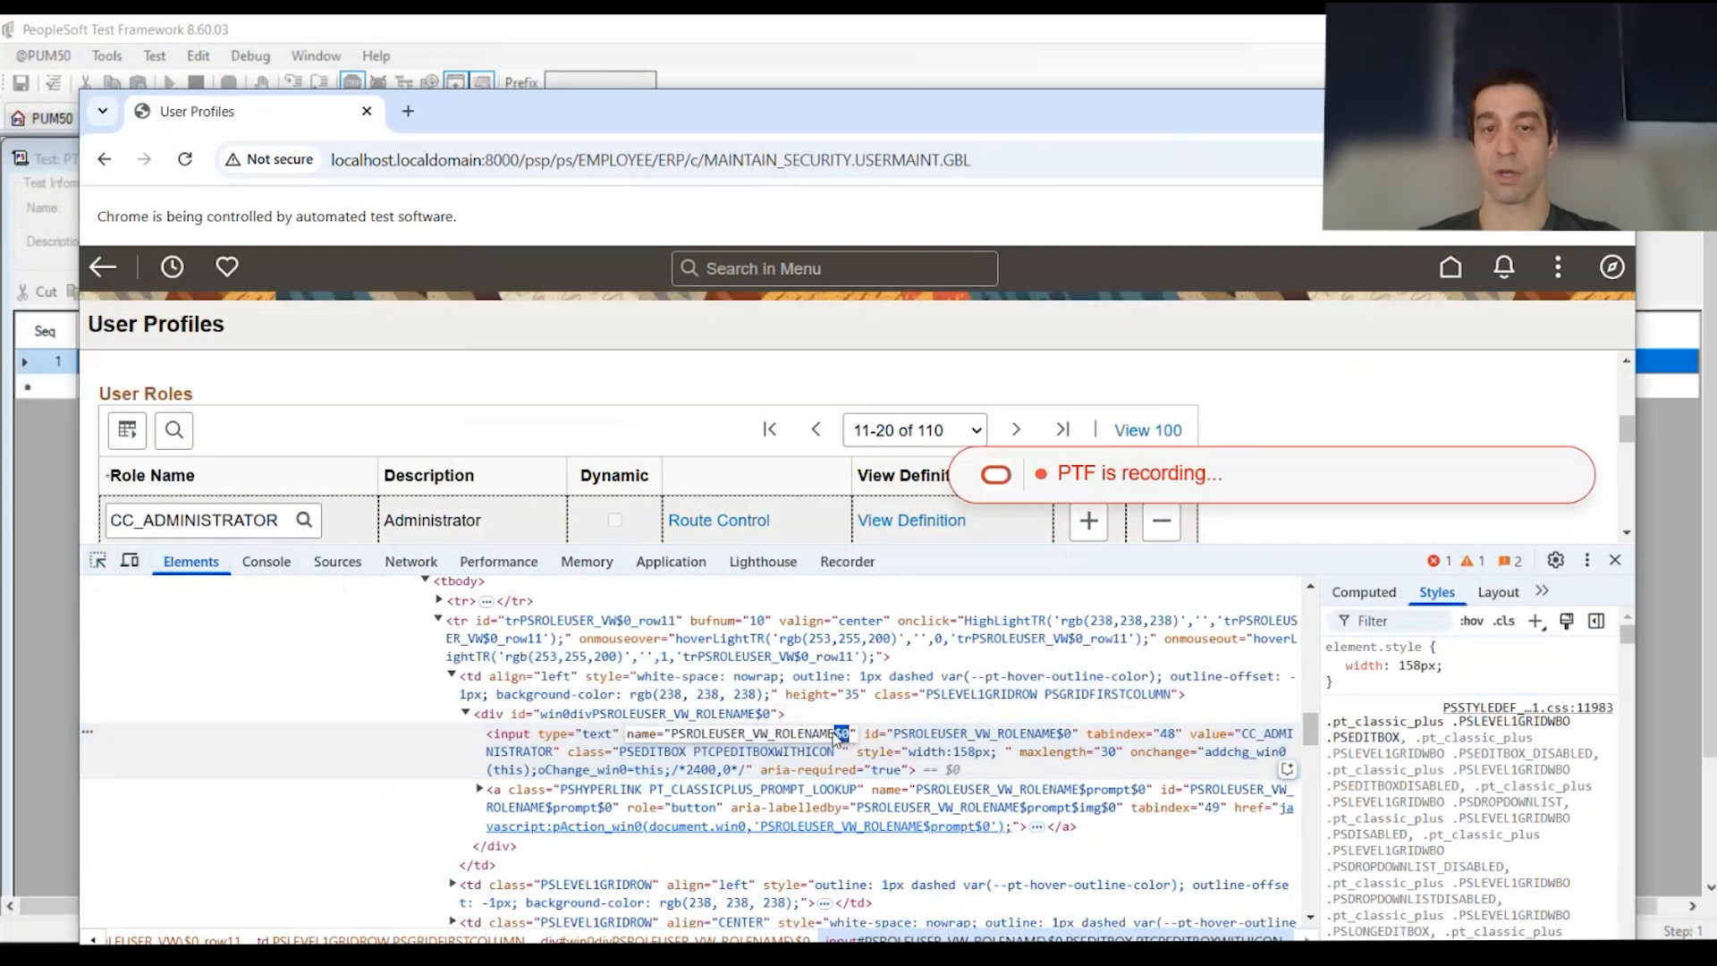
{"action": "left_click", "coordinate": [1016, 429]}
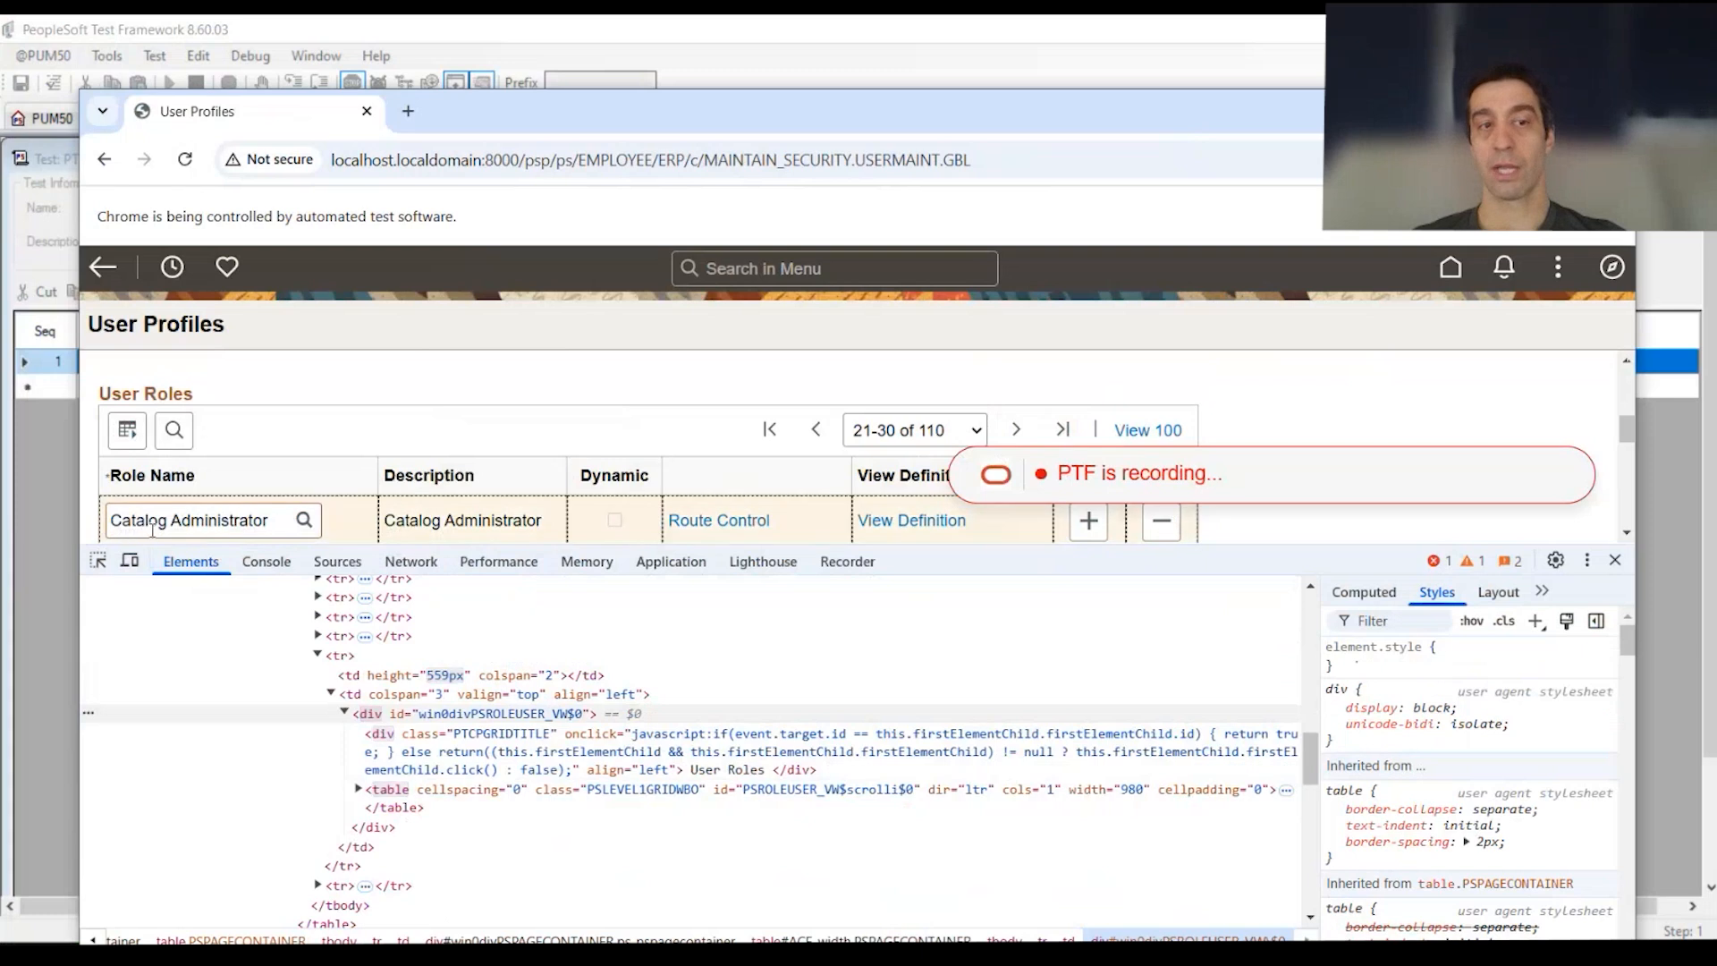
{"action": "scroll", "coordinate": [691, 420], "scroll_direction": "down", "scroll_amount": 5}
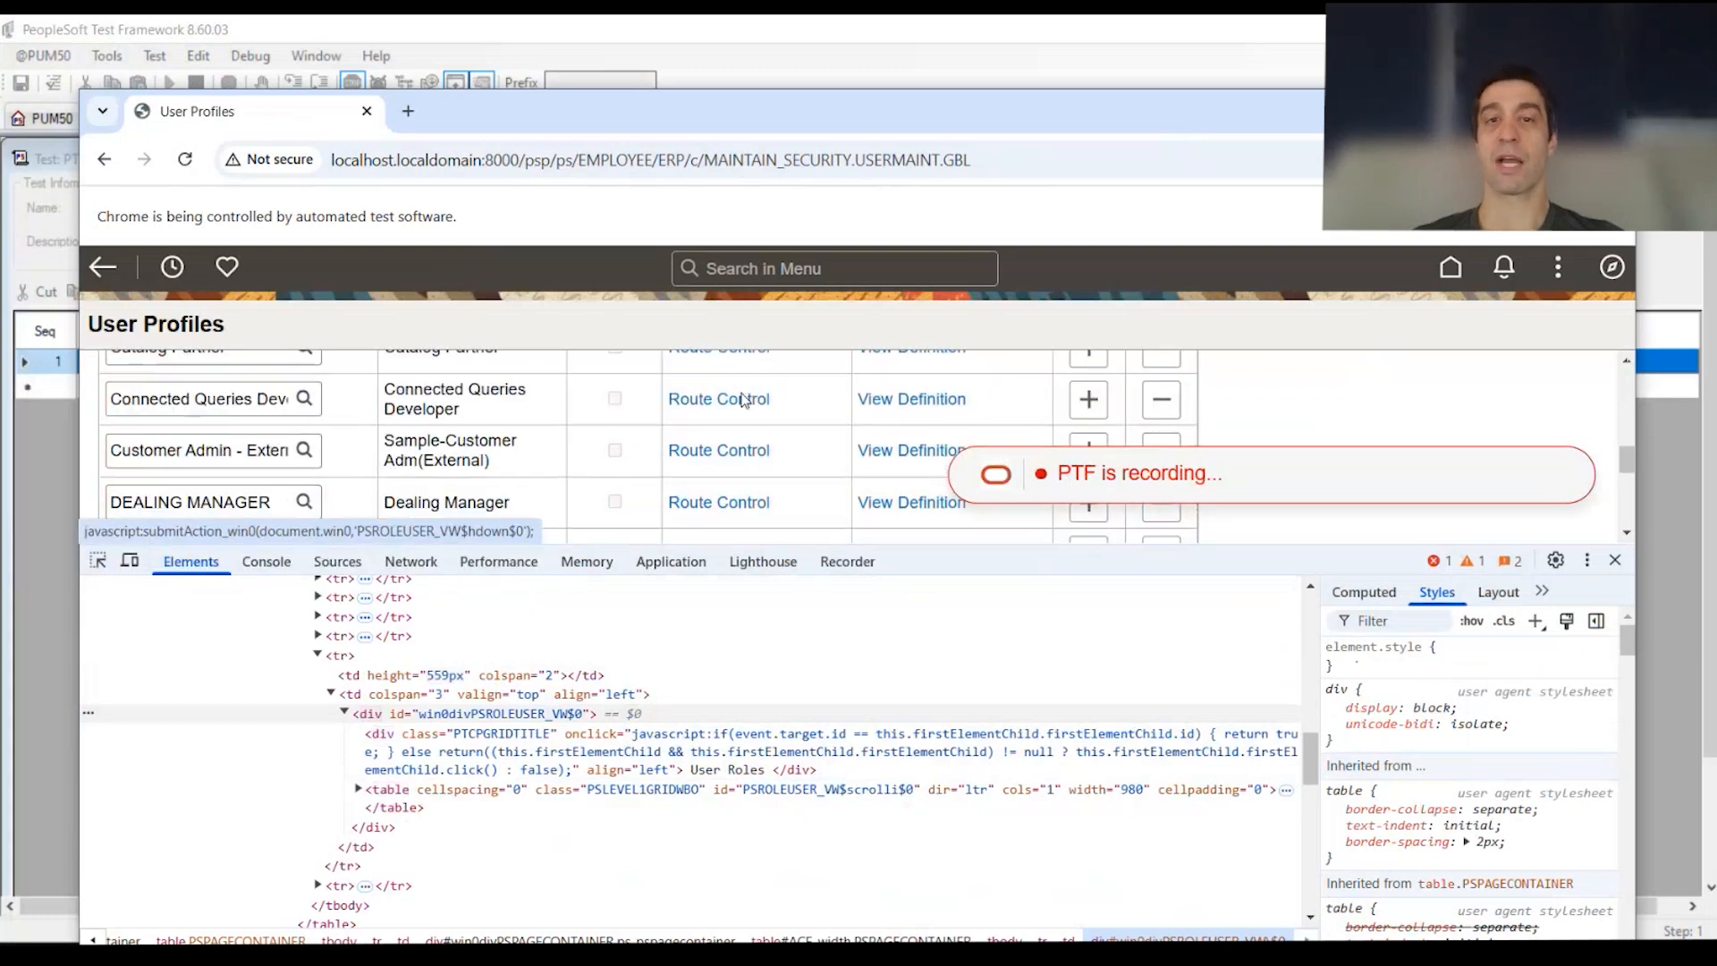
{"action": "scroll", "coordinate": [690, 420], "scroll_direction": "up", "scroll_amount": 5}
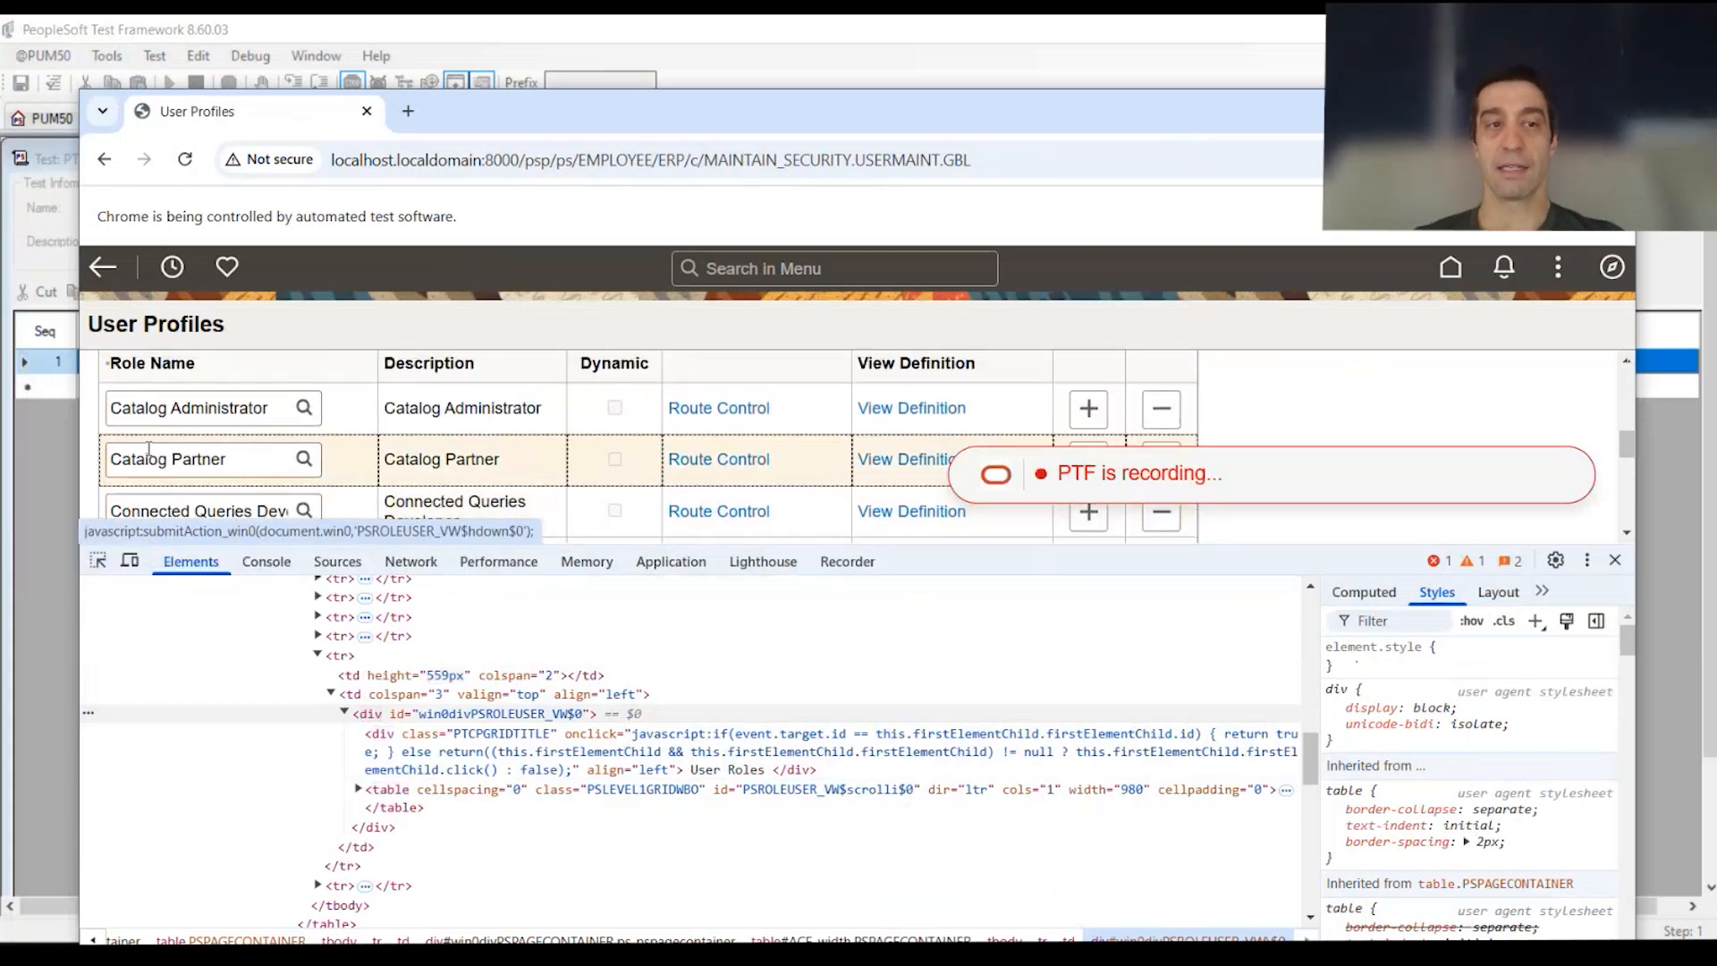
{"action": "left_click", "coordinate": [1616, 560]}
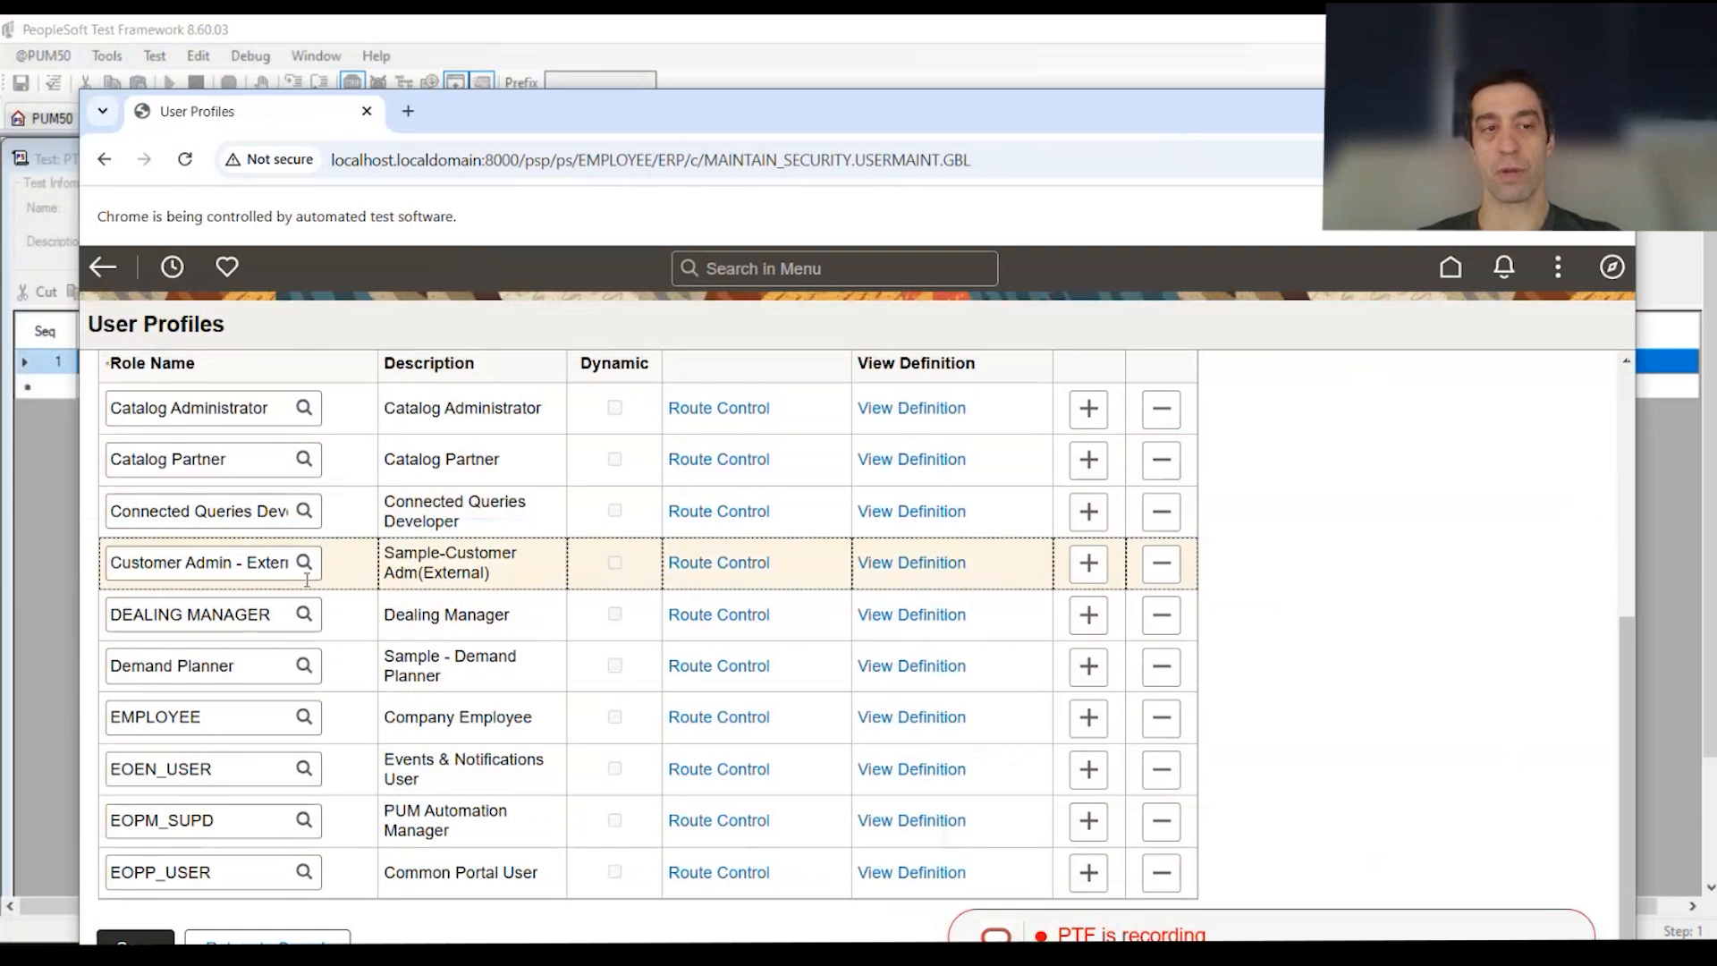
Step: Insert a new role row below Customer Admin, then delete the empty row and confirm
{"action": "left_click", "coordinate": [1089, 562]}
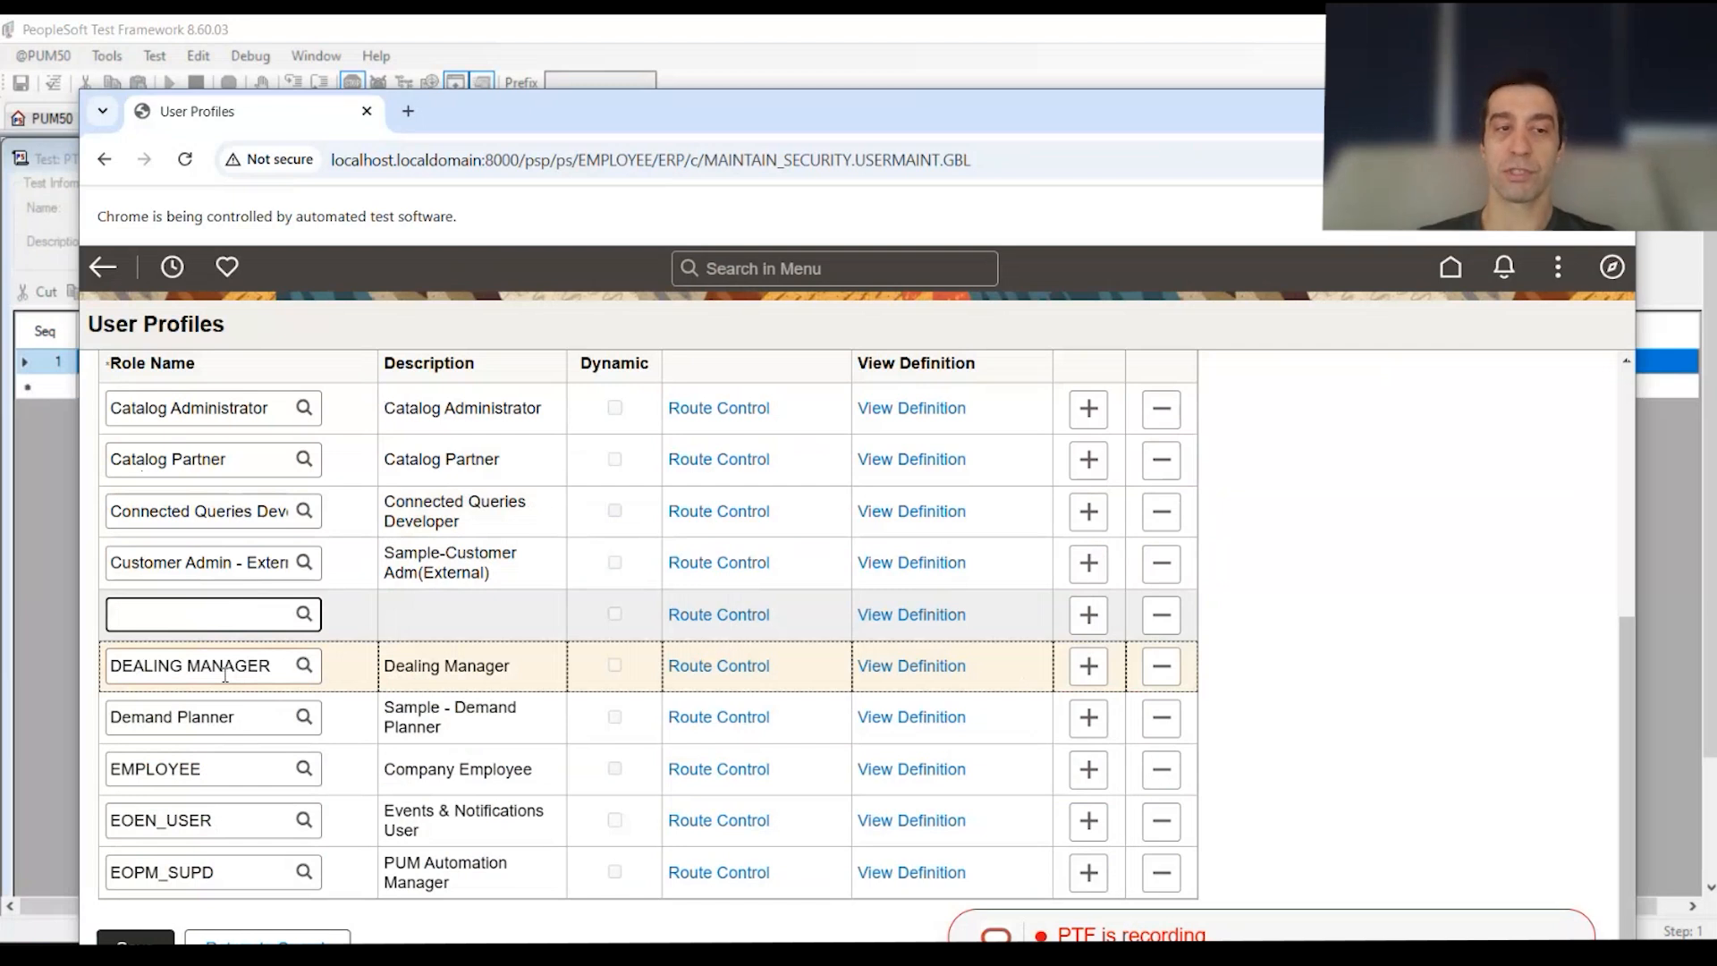
{"action": "double_click", "coordinate": [179, 771]}
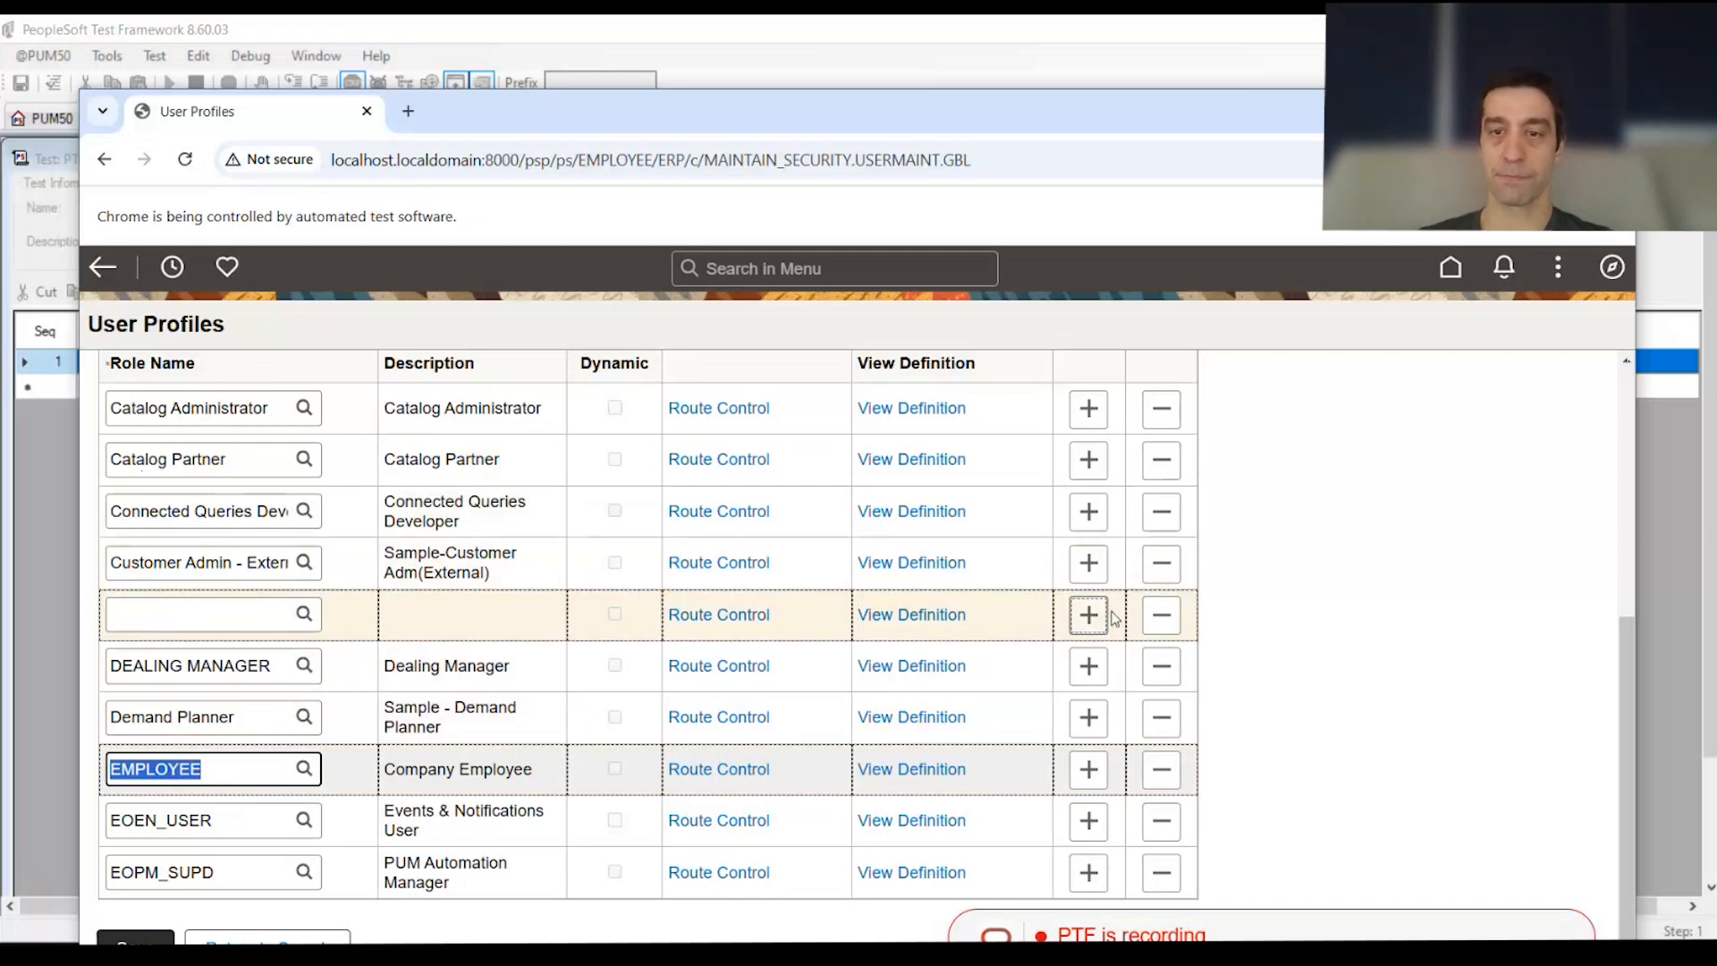
{"action": "left_click", "coordinate": [1162, 615]}
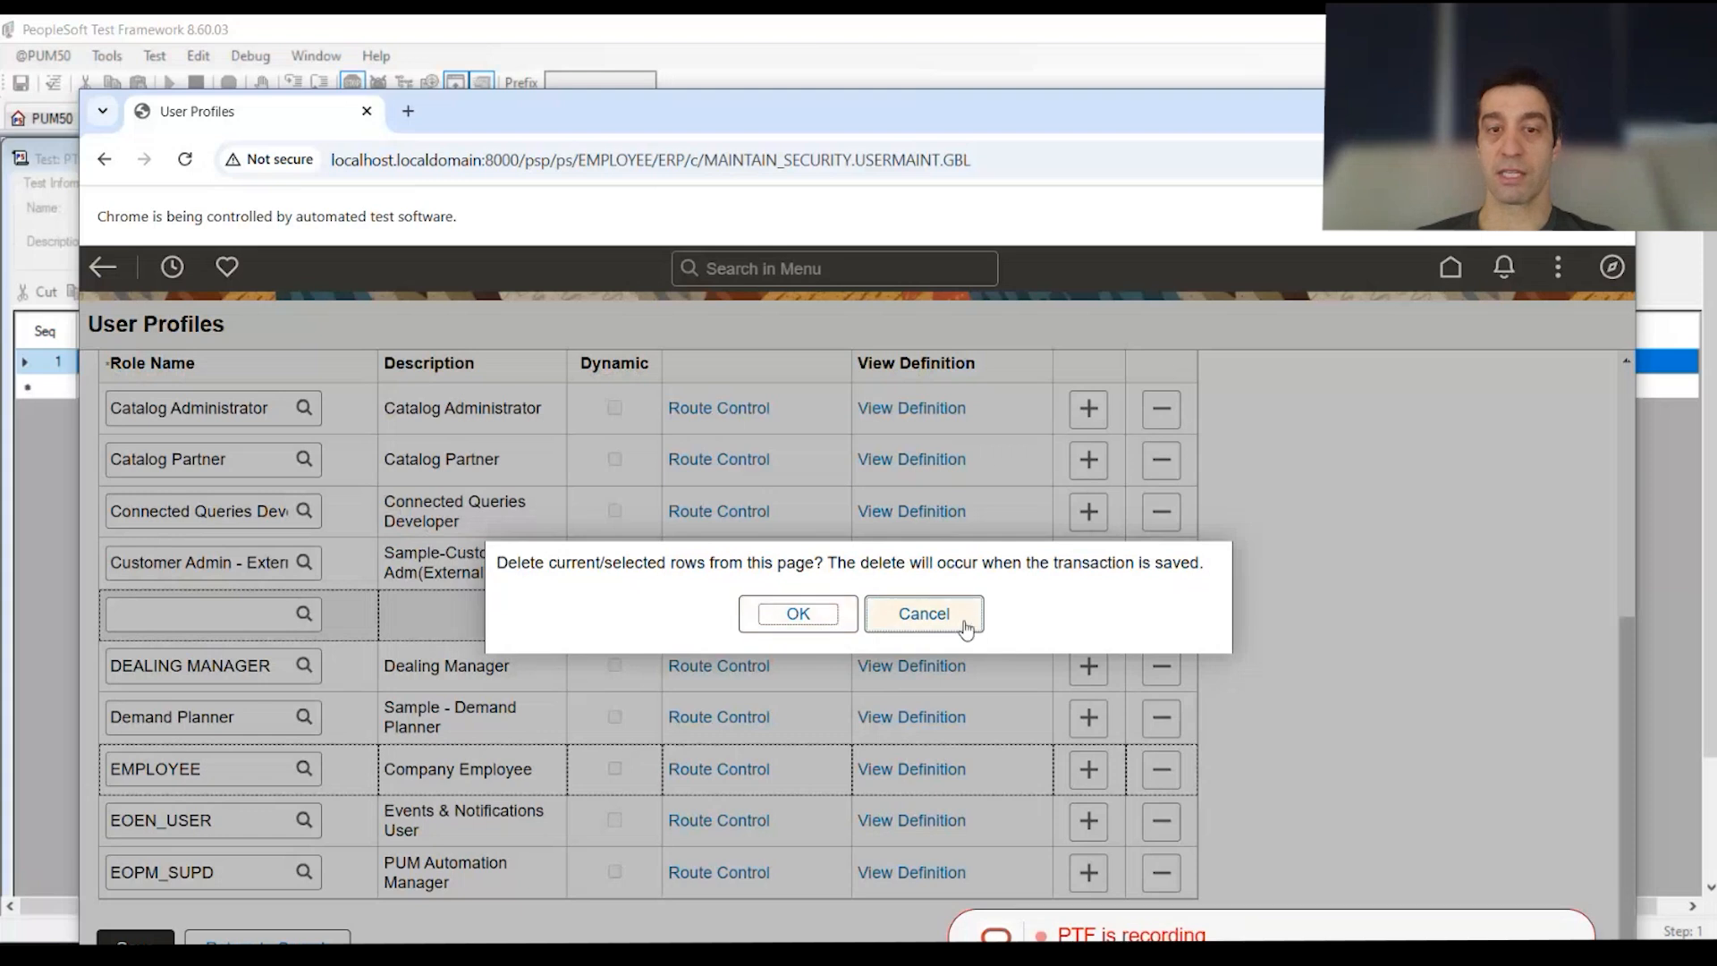
{"action": "left_click", "coordinate": [798, 616]}
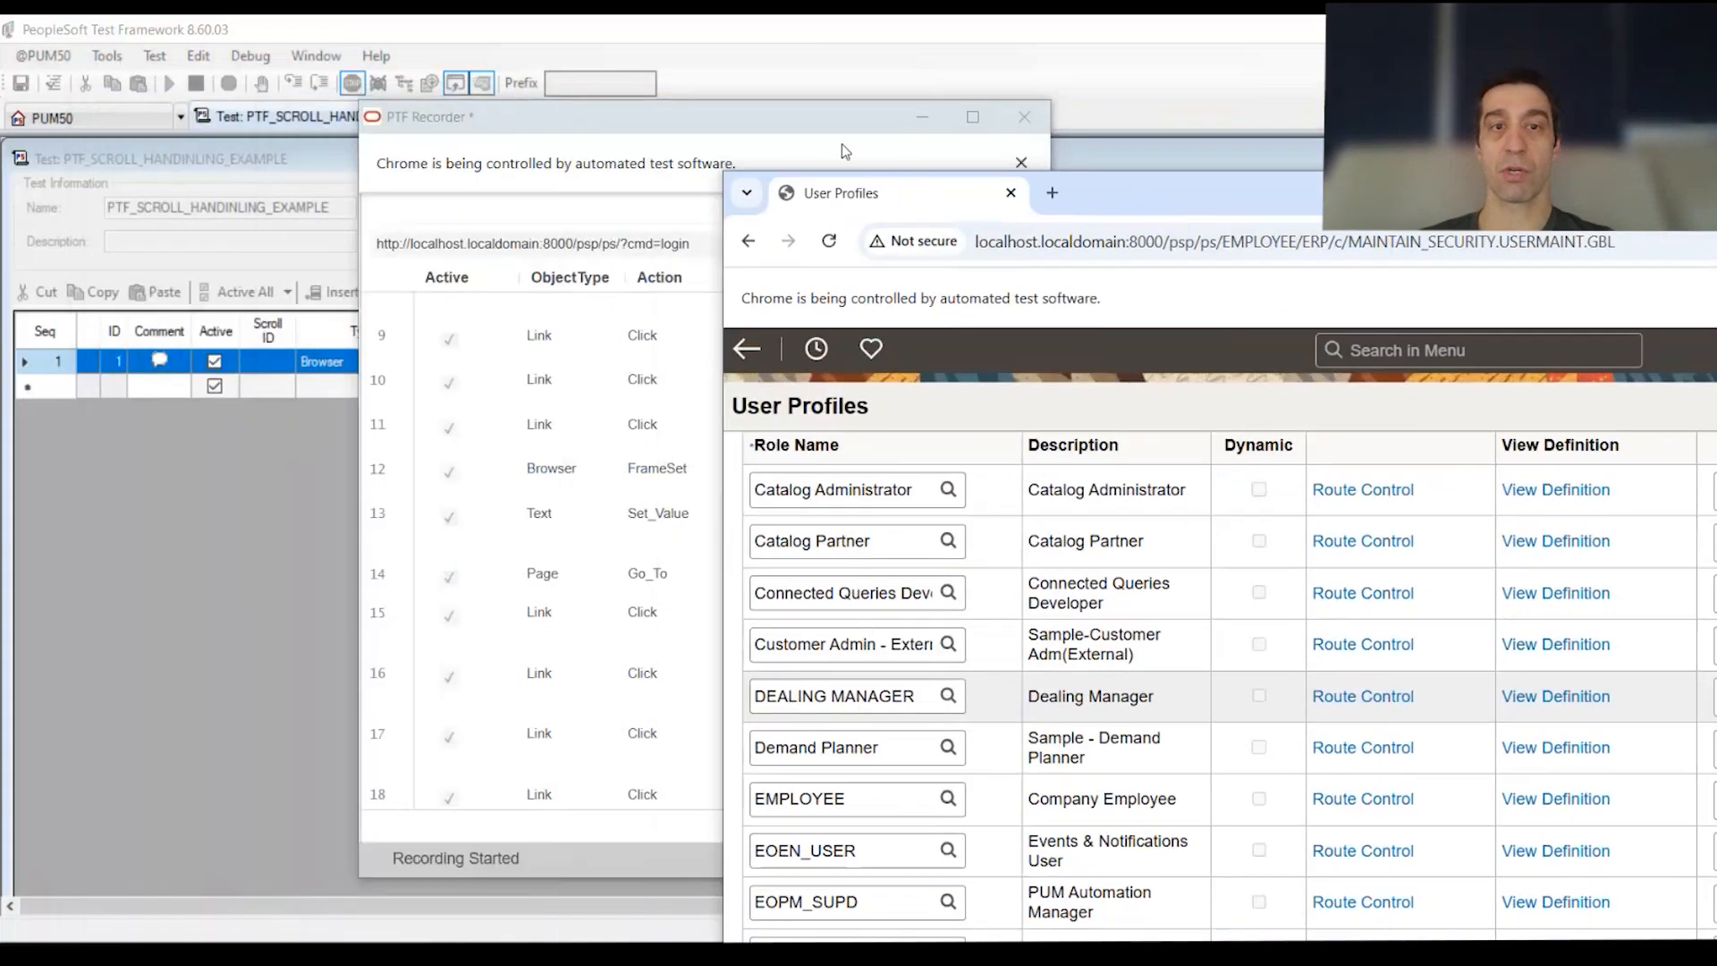
Step: Stop the recording and bring the recorded steps into the test grid
{"action": "left_click_drag", "start_coordinate": [841, 143], "coordinate": [633, 129]}
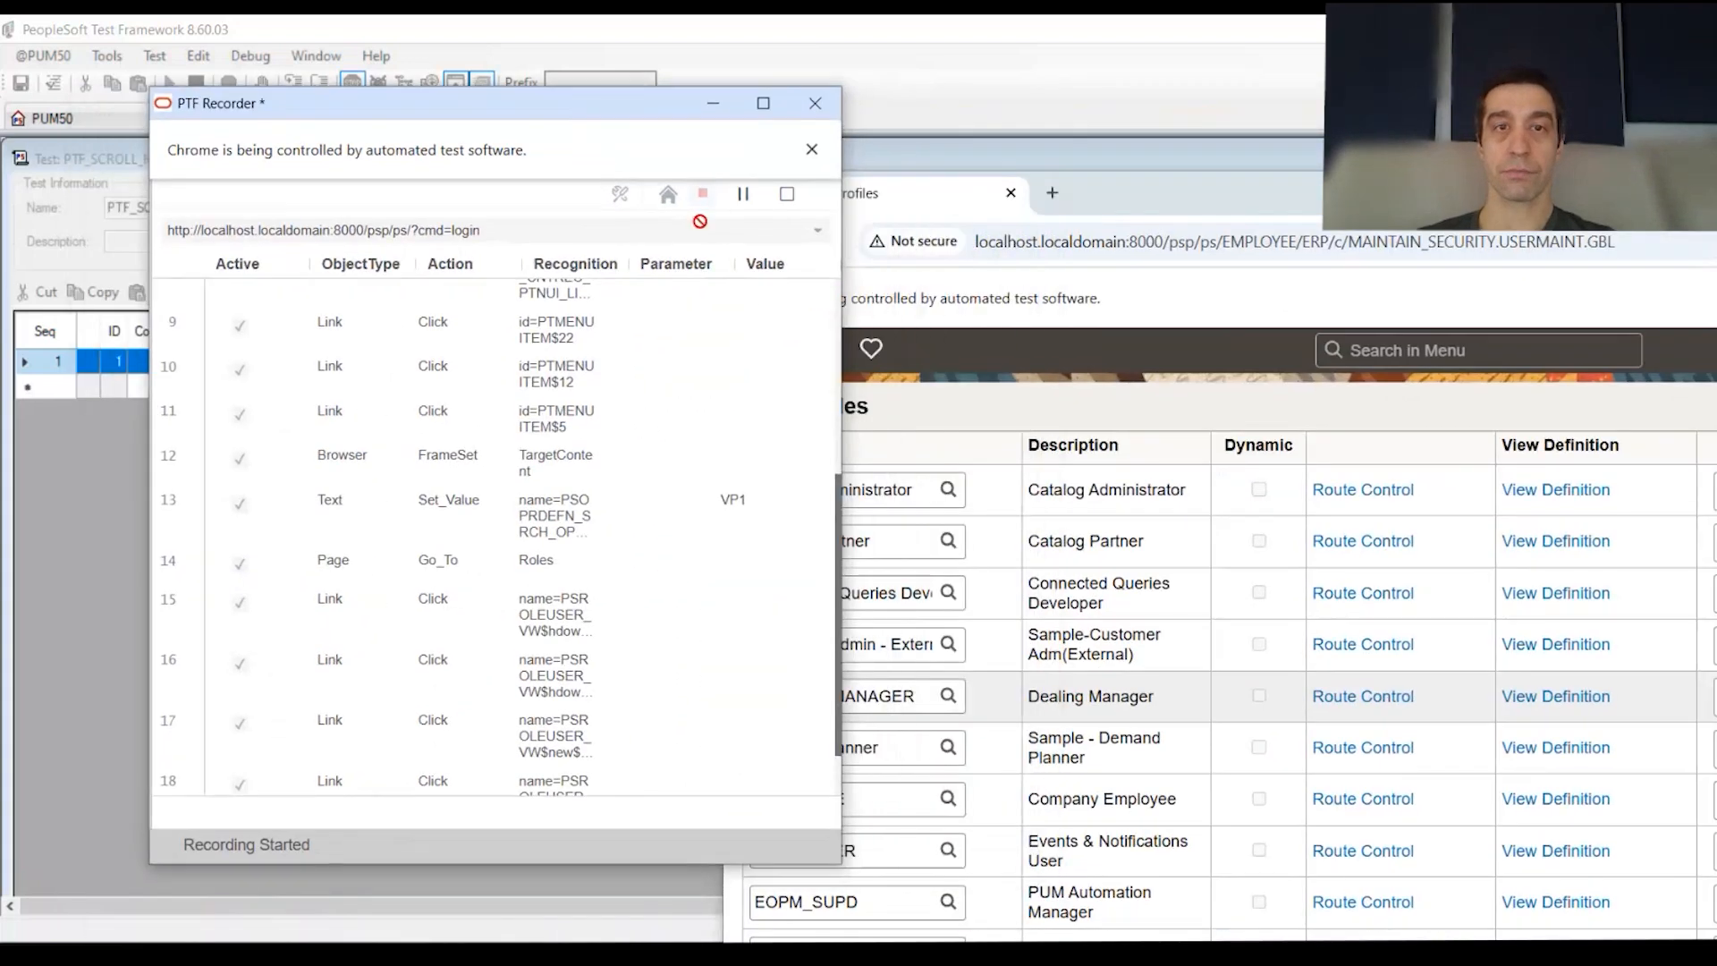
{"action": "left_click", "coordinate": [787, 199]}
{"action": "left_click", "coordinate": [777, 201]}
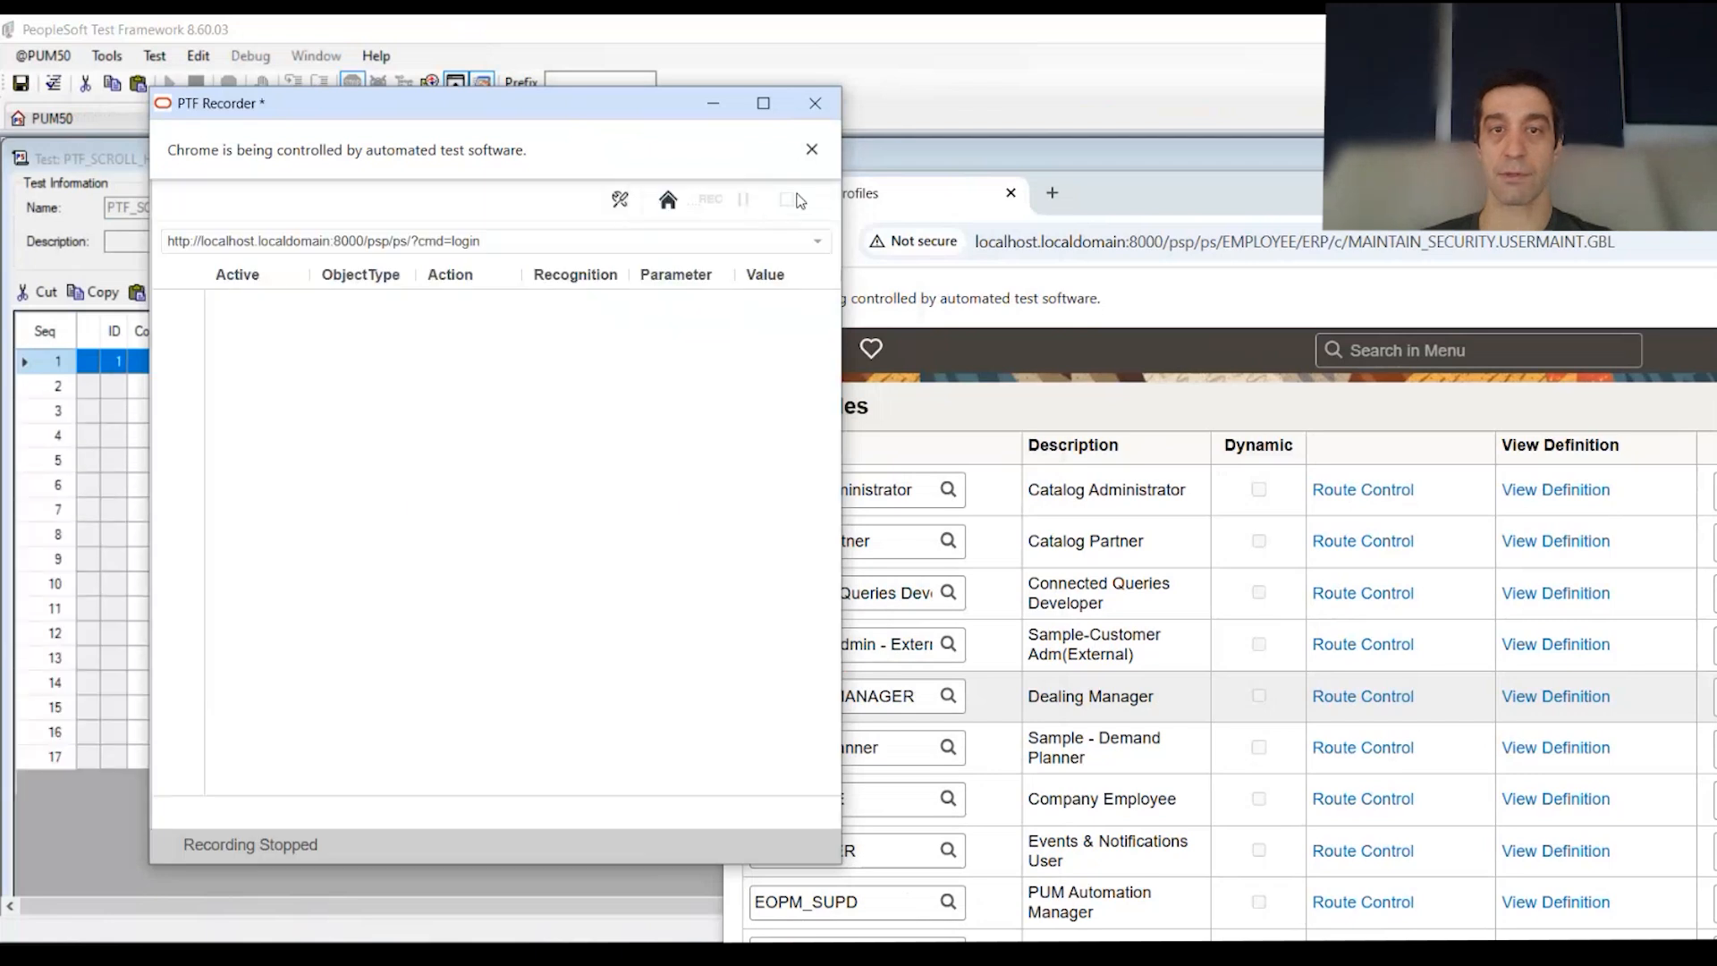
{"action": "left_click", "coordinate": [78, 165]}
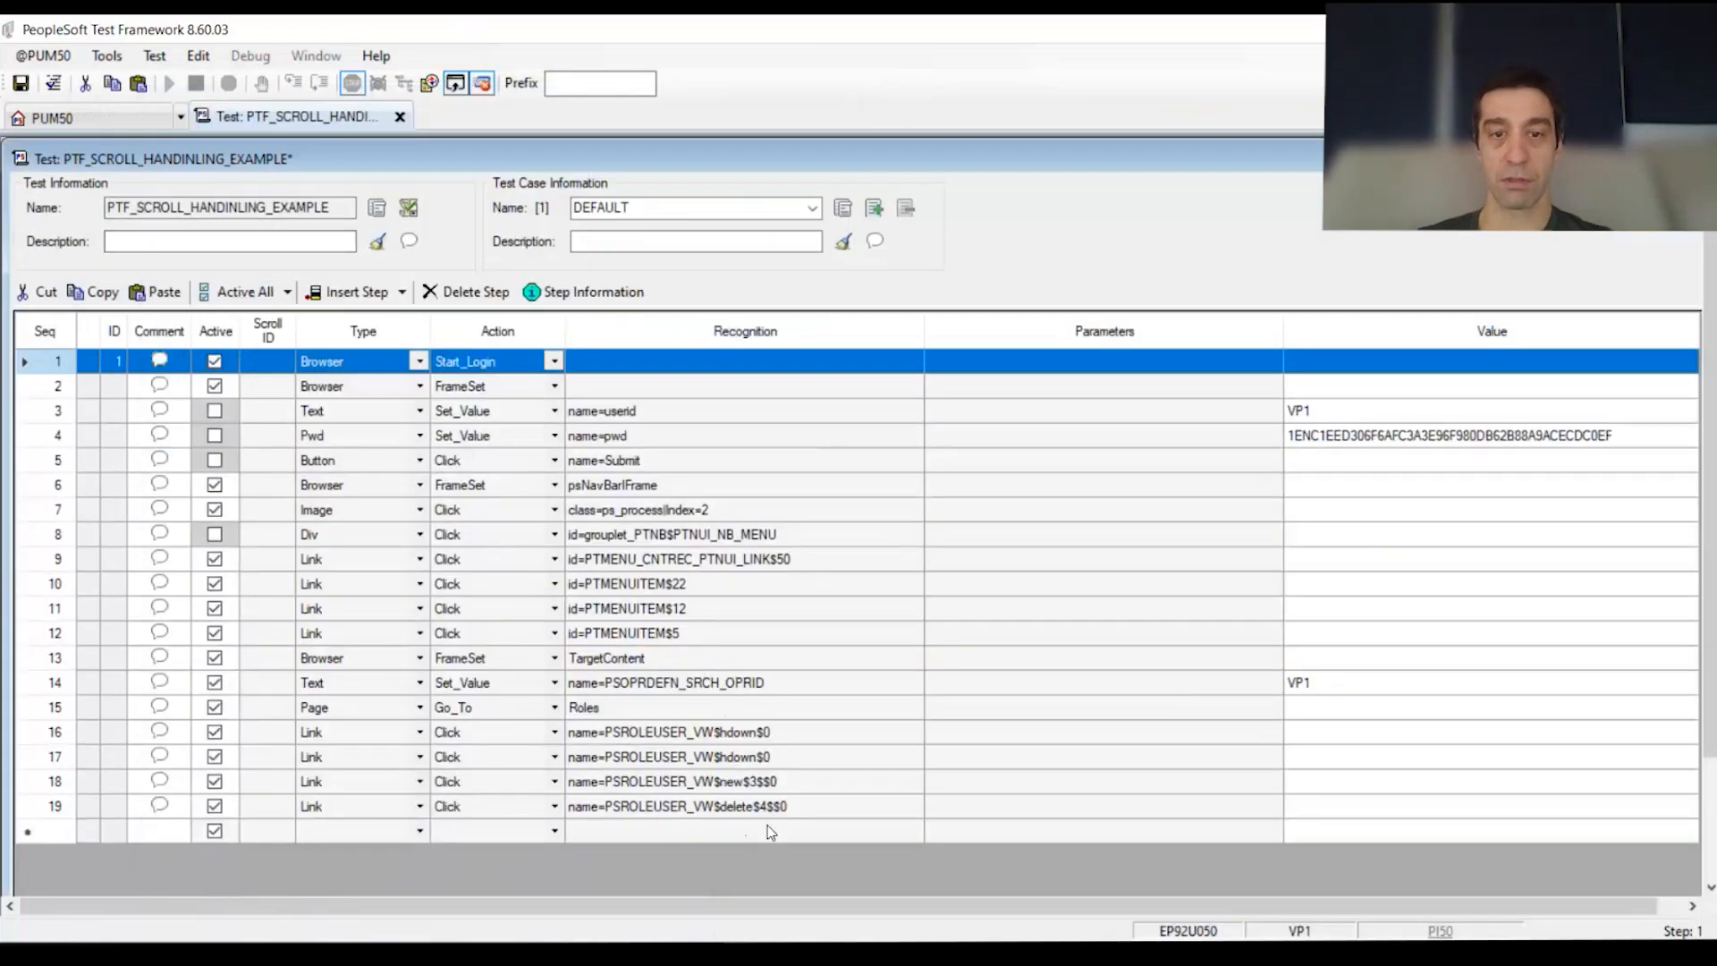
Step: Review the recognition values of steps 16 and 19
{"action": "left_click", "coordinate": [767, 734]}
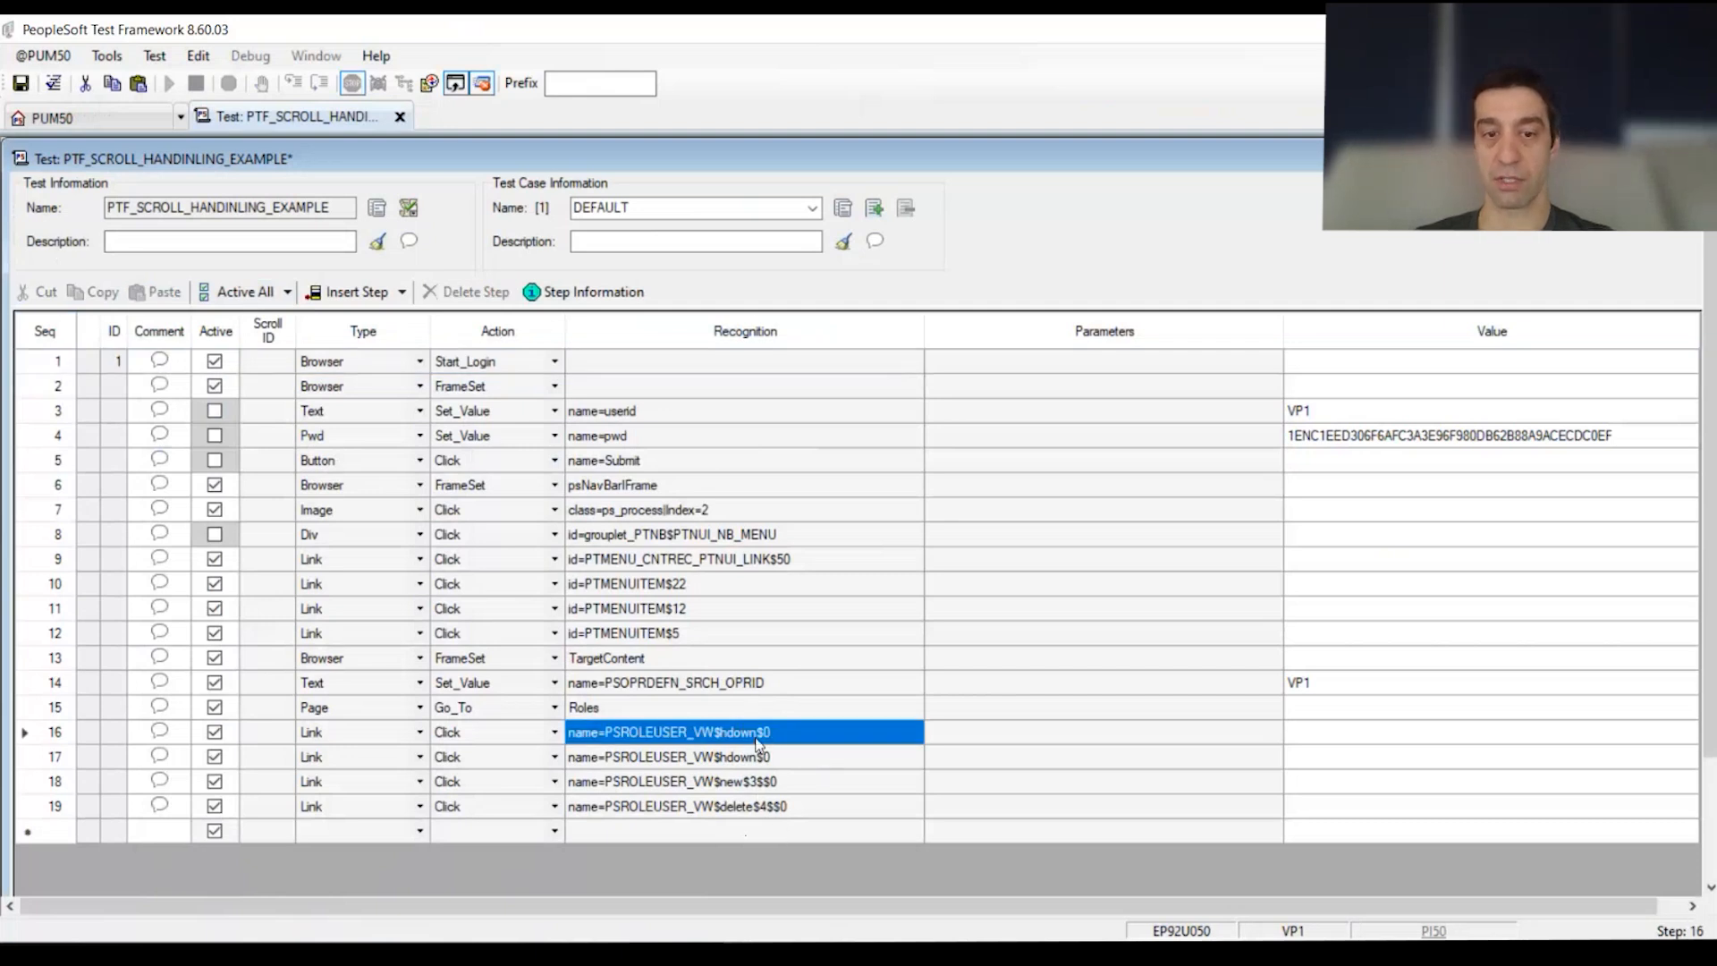
{"action": "left_click", "coordinate": [779, 809]}
{"action": "left_click", "coordinate": [776, 807]}
{"action": "left_click", "coordinate": [756, 806]}
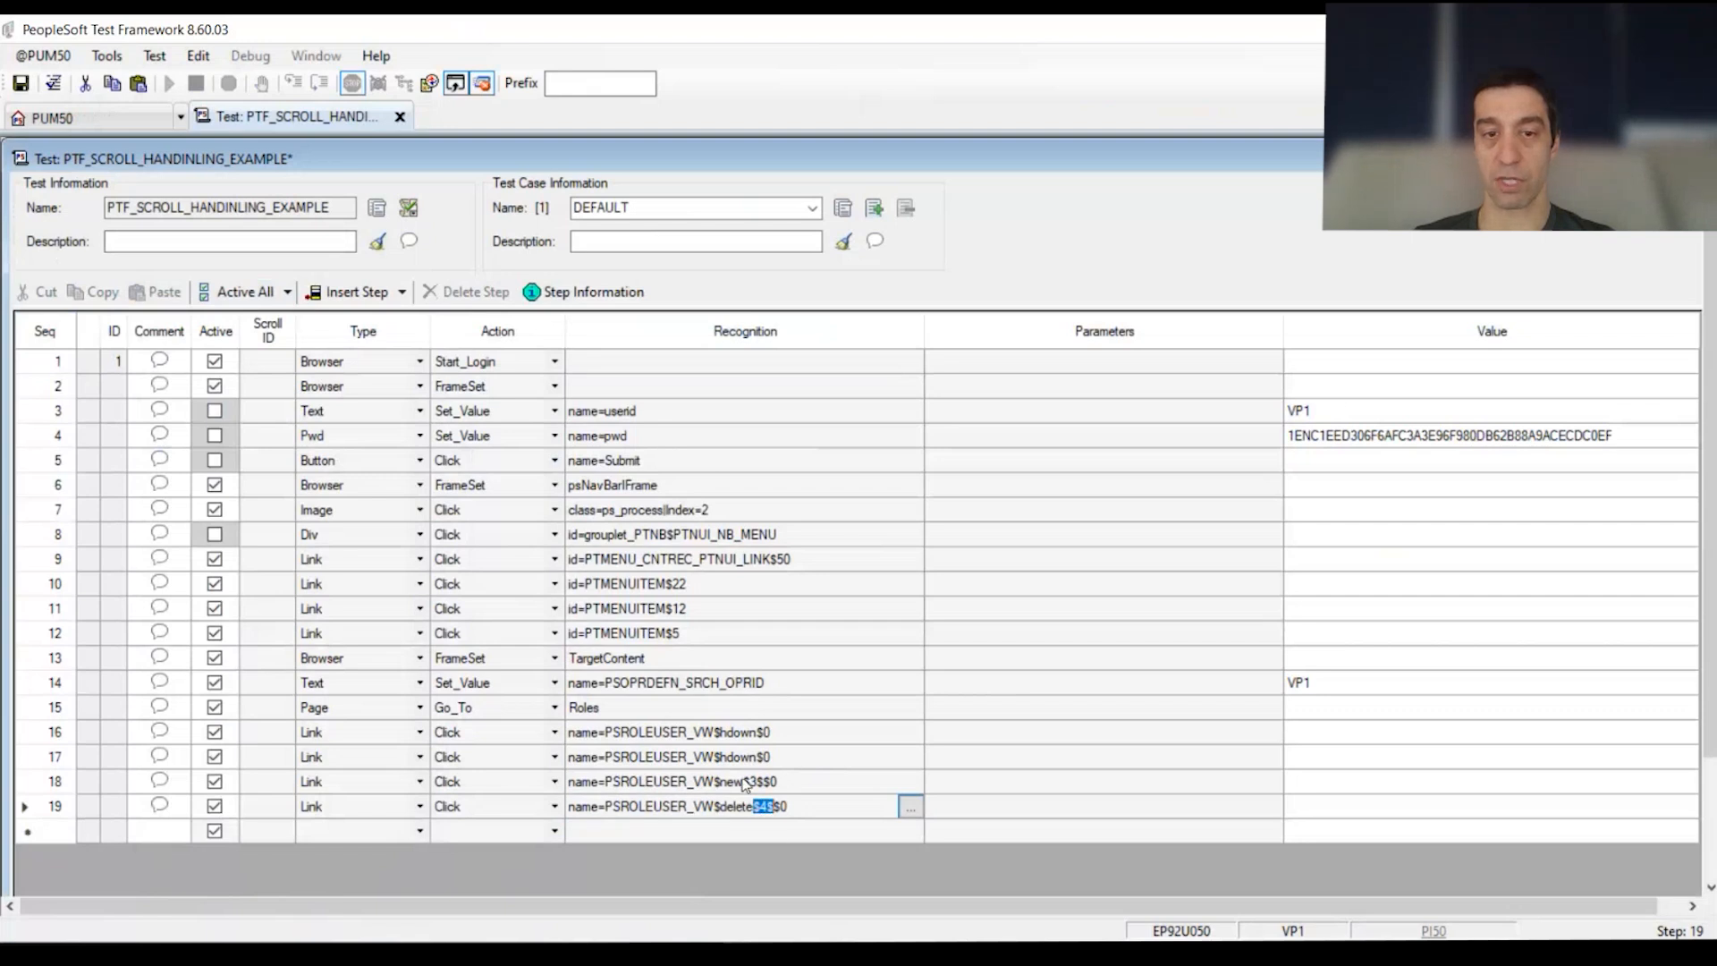
{"action": "key", "text": "Return"}
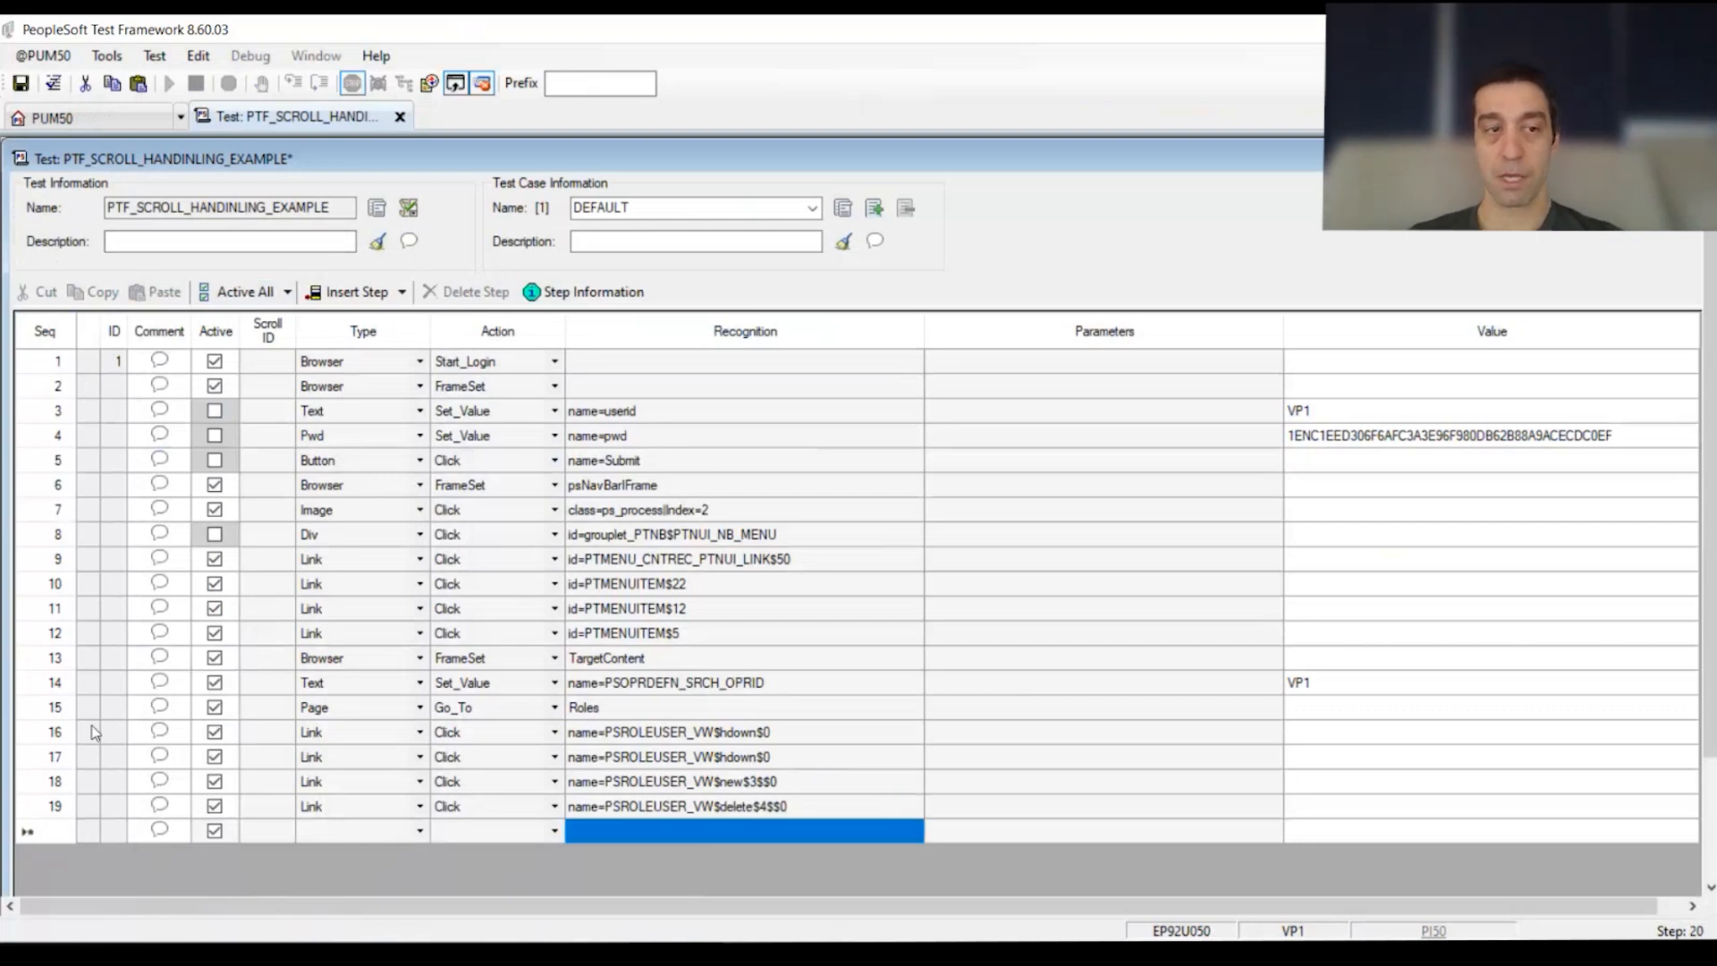
Step: Delete steps 16–19 and select step 15, Page Go_To Roles
{"action": "left_click_drag", "start_coordinate": [54, 732], "coordinate": [68, 808]}
{"action": "key", "text": "Delete"}
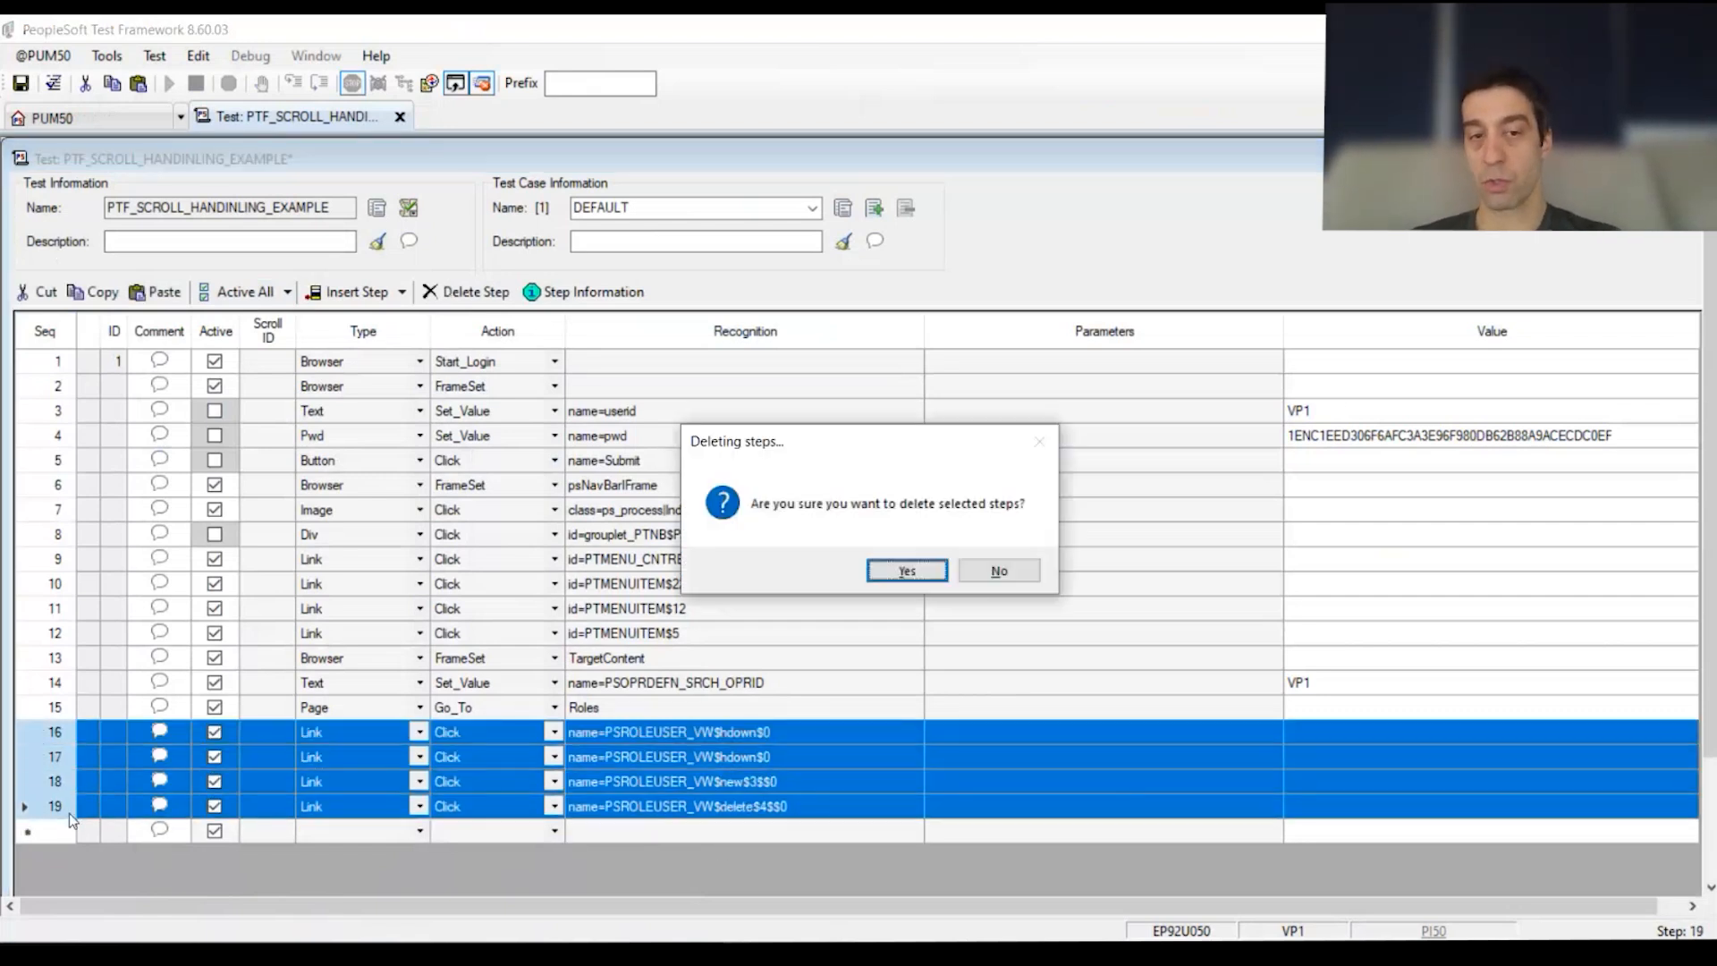
{"action": "key", "text": "Return"}
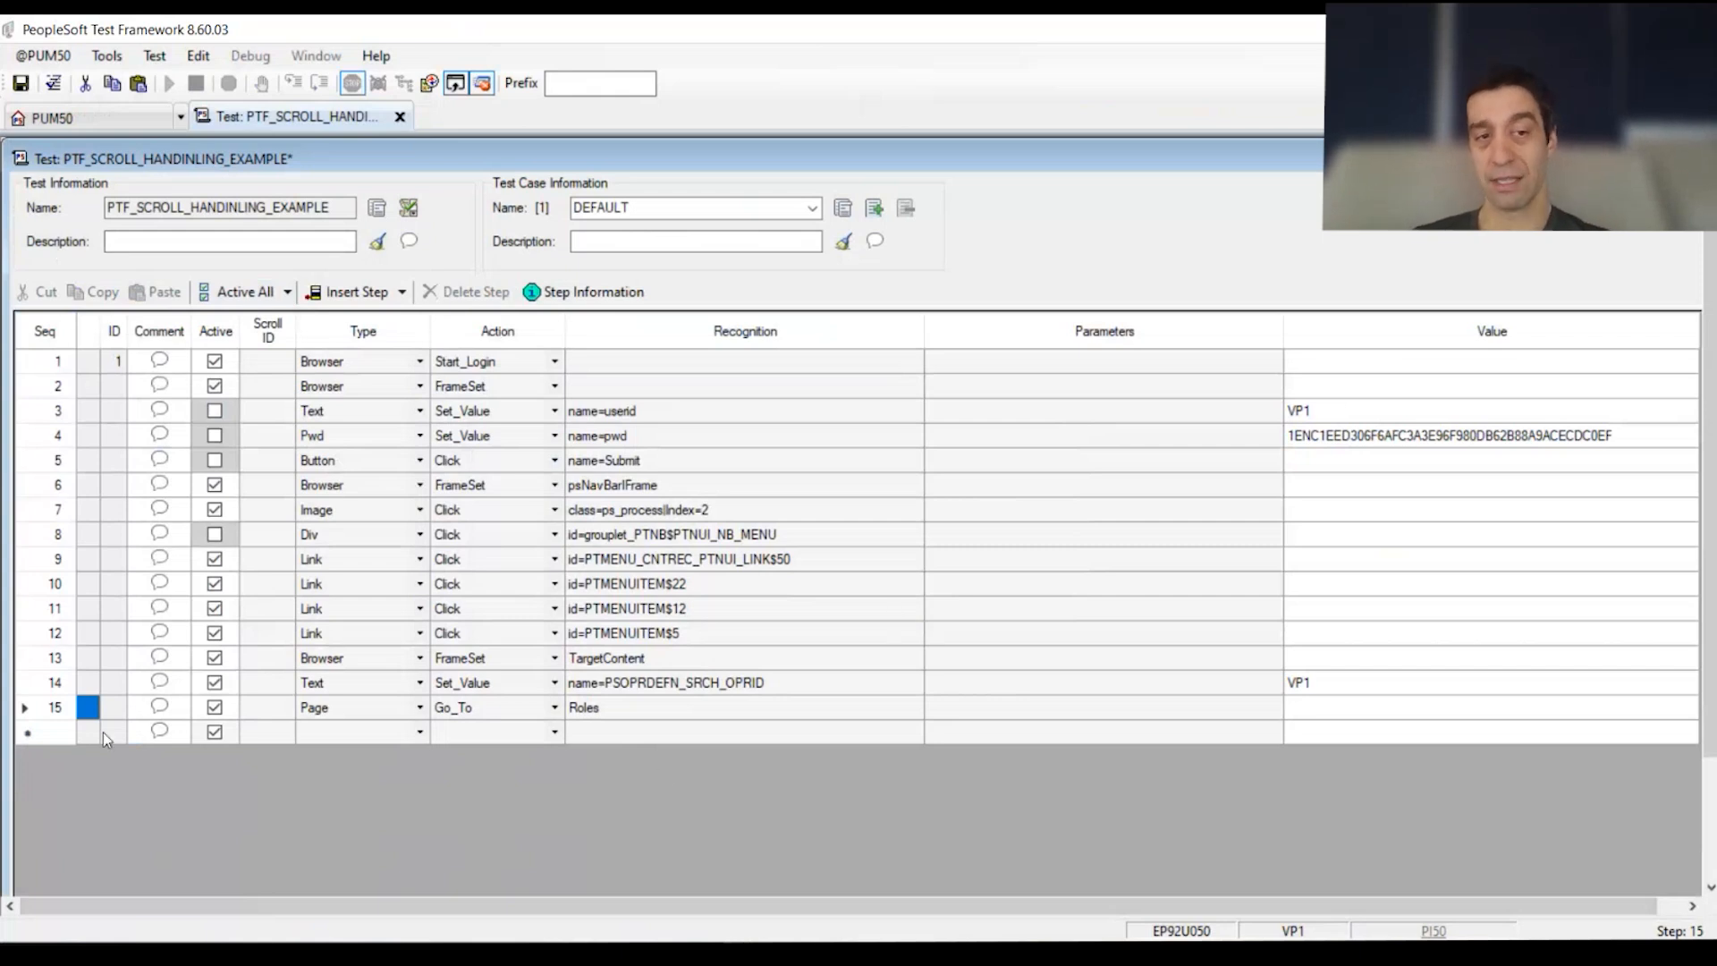
{"action": "left_click", "coordinate": [45, 708]}
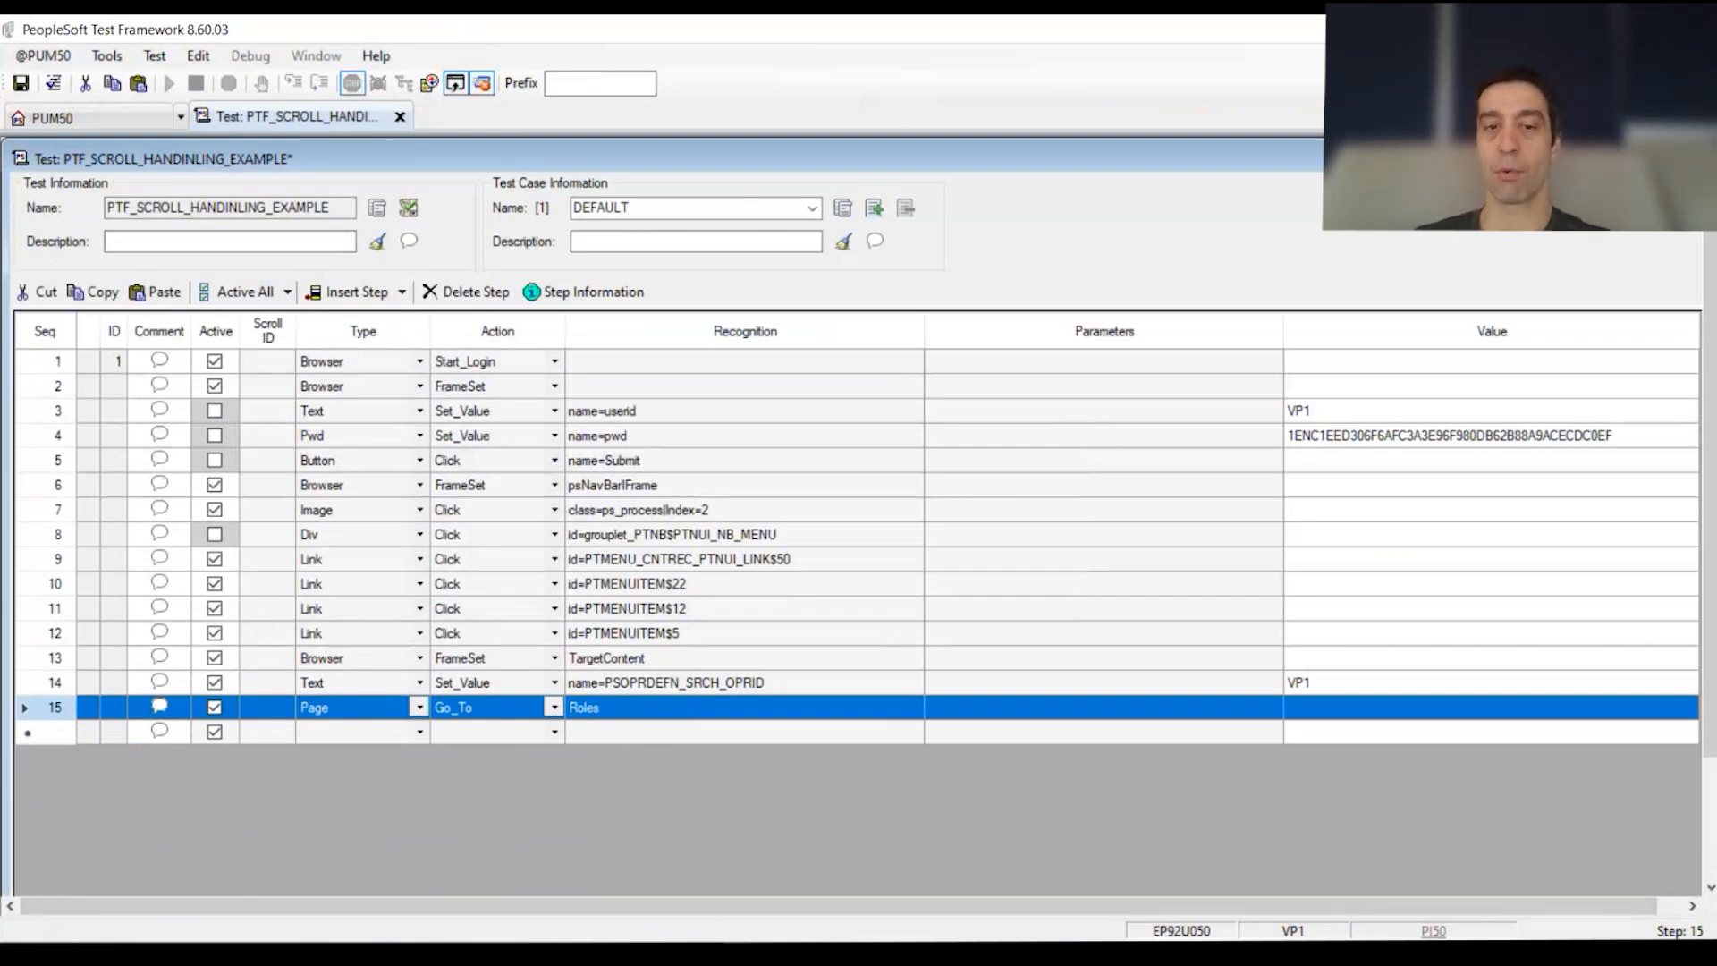
{"action": "key", "text": "alt+Tab"}
Step: Re-hook the PTF Recorder to the open User Profiles page and restart recording
{"action": "left_click_drag", "start_coordinate": [1272, 200], "coordinate": [1069, 57]}
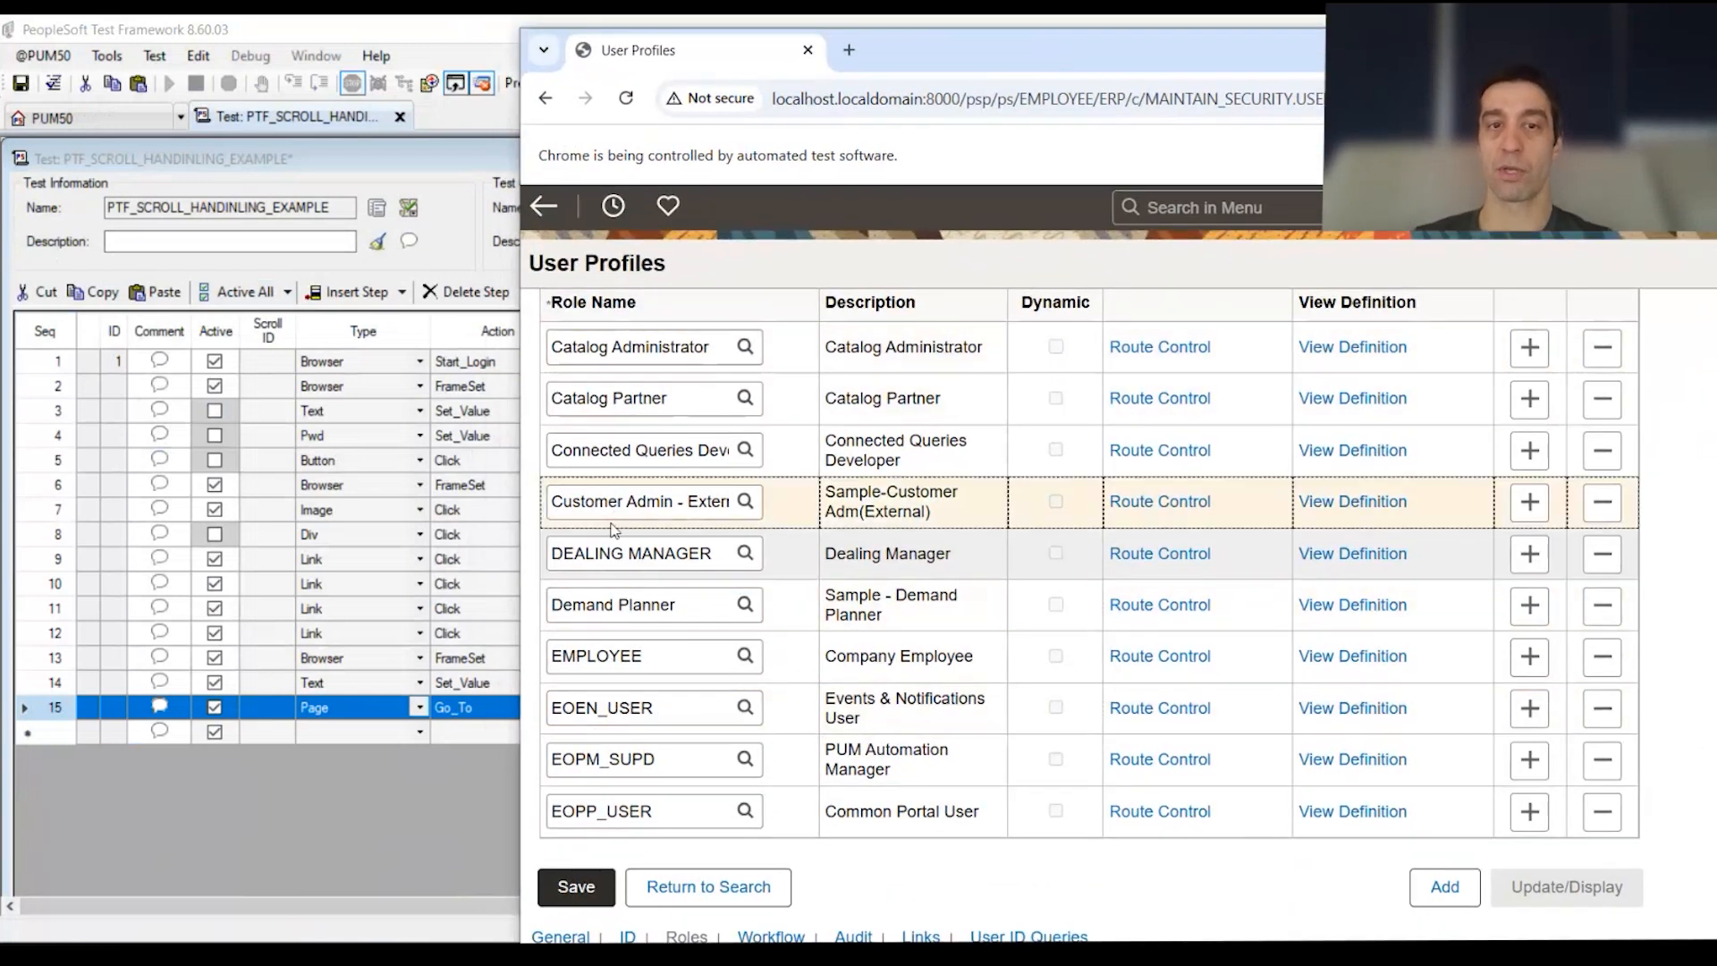
{"action": "key", "text": "alt+Tab"}
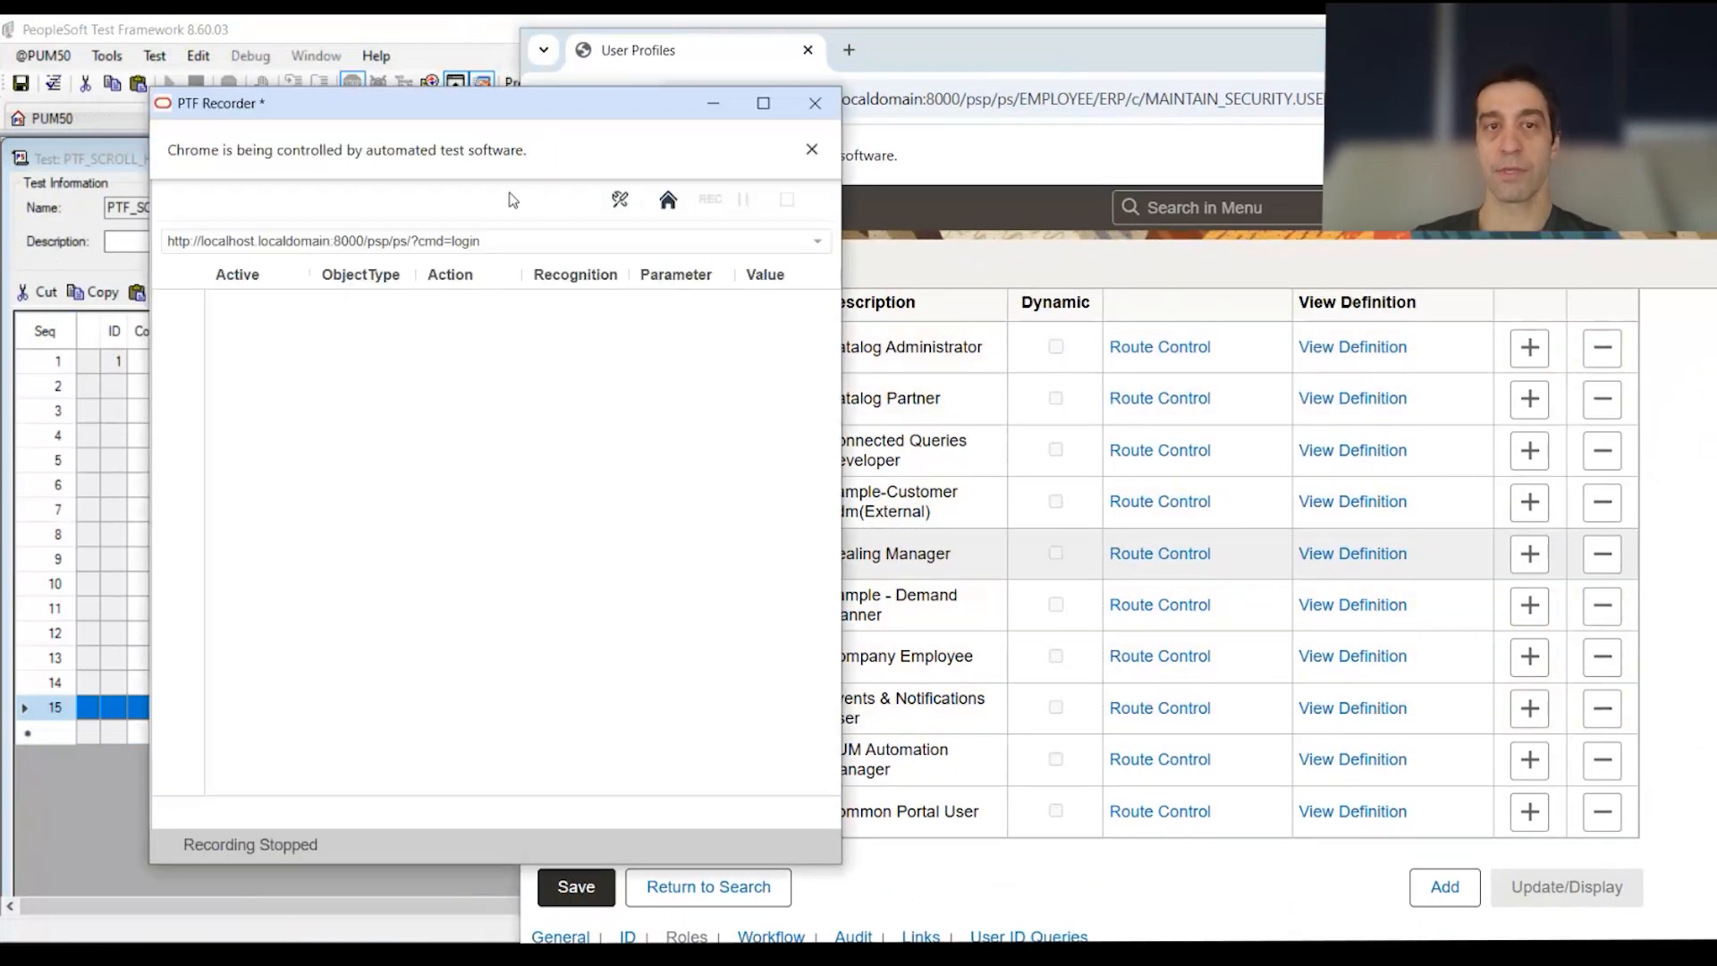
{"action": "left_click_drag", "start_coordinate": [605, 118], "coordinate": [700, 115]}
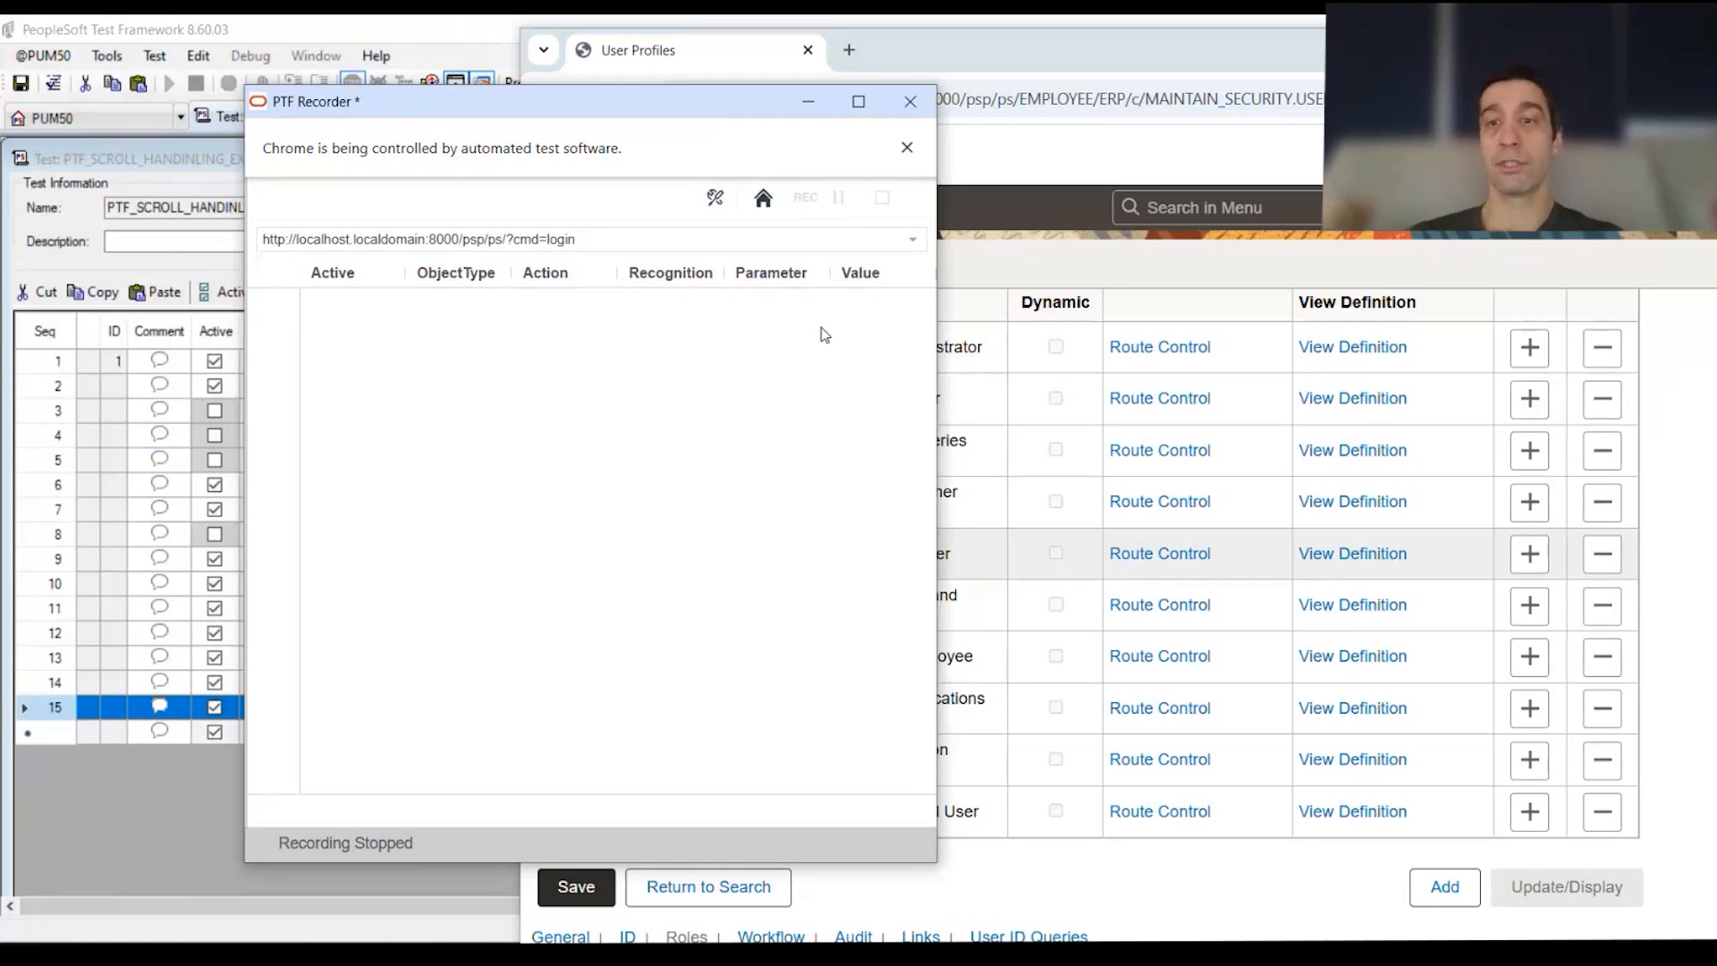
{"action": "left_click", "coordinate": [763, 201]}
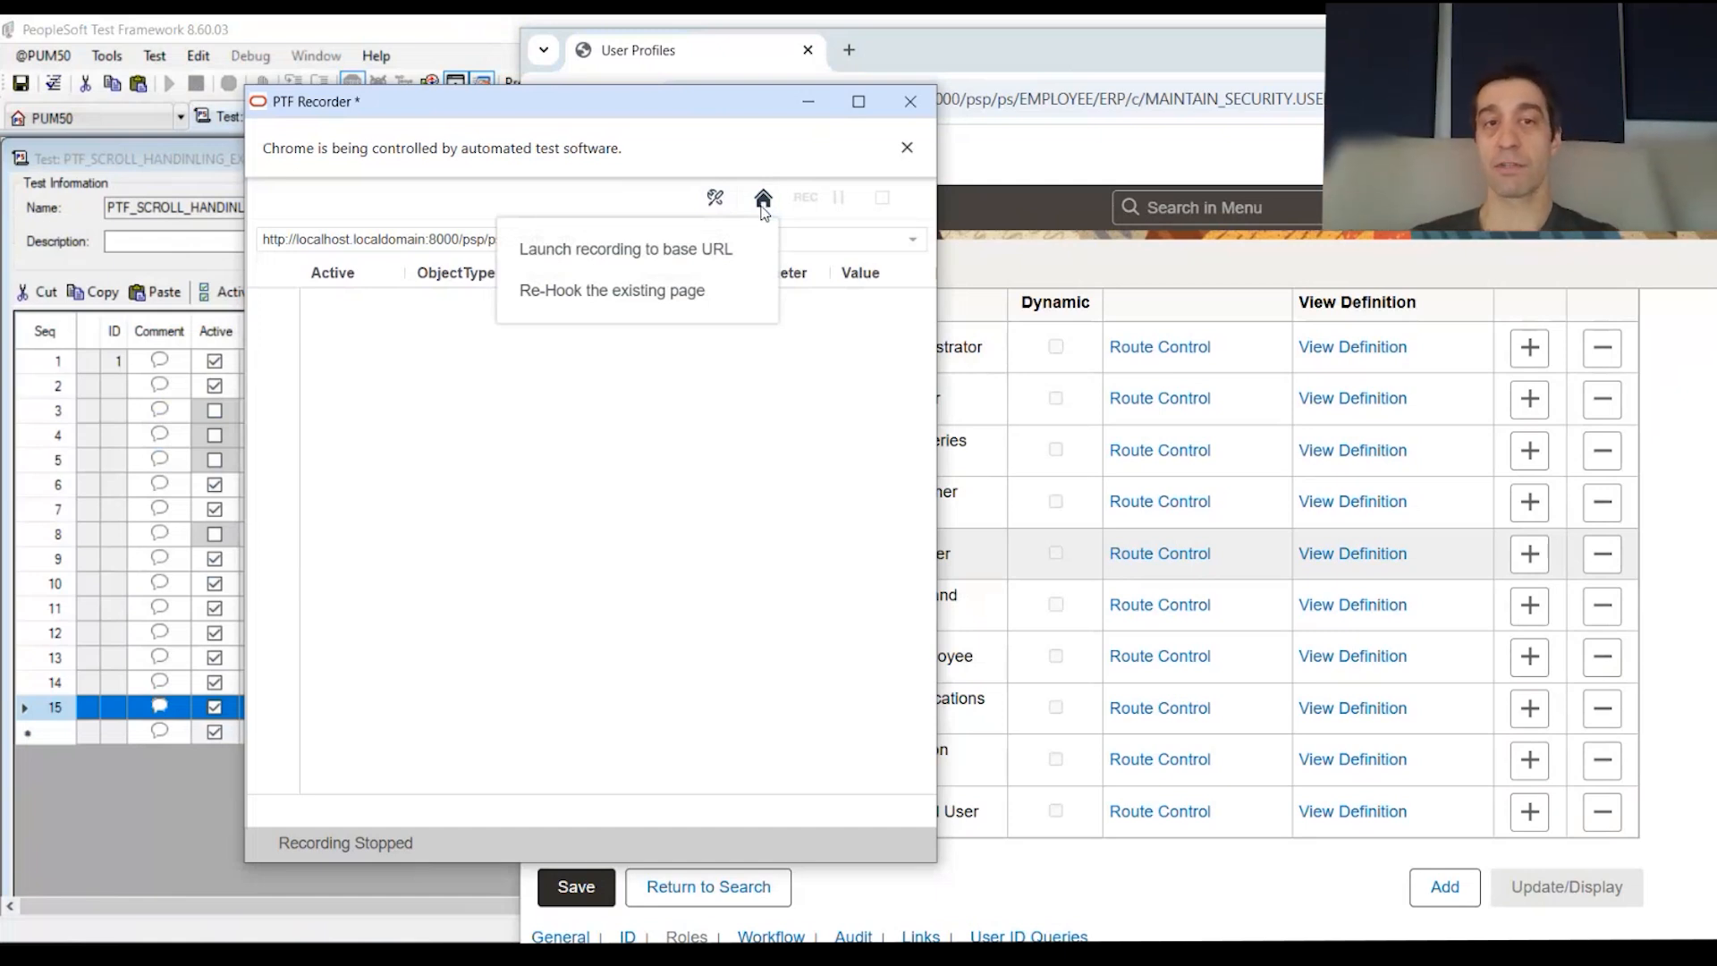
{"action": "left_click", "coordinate": [584, 307]}
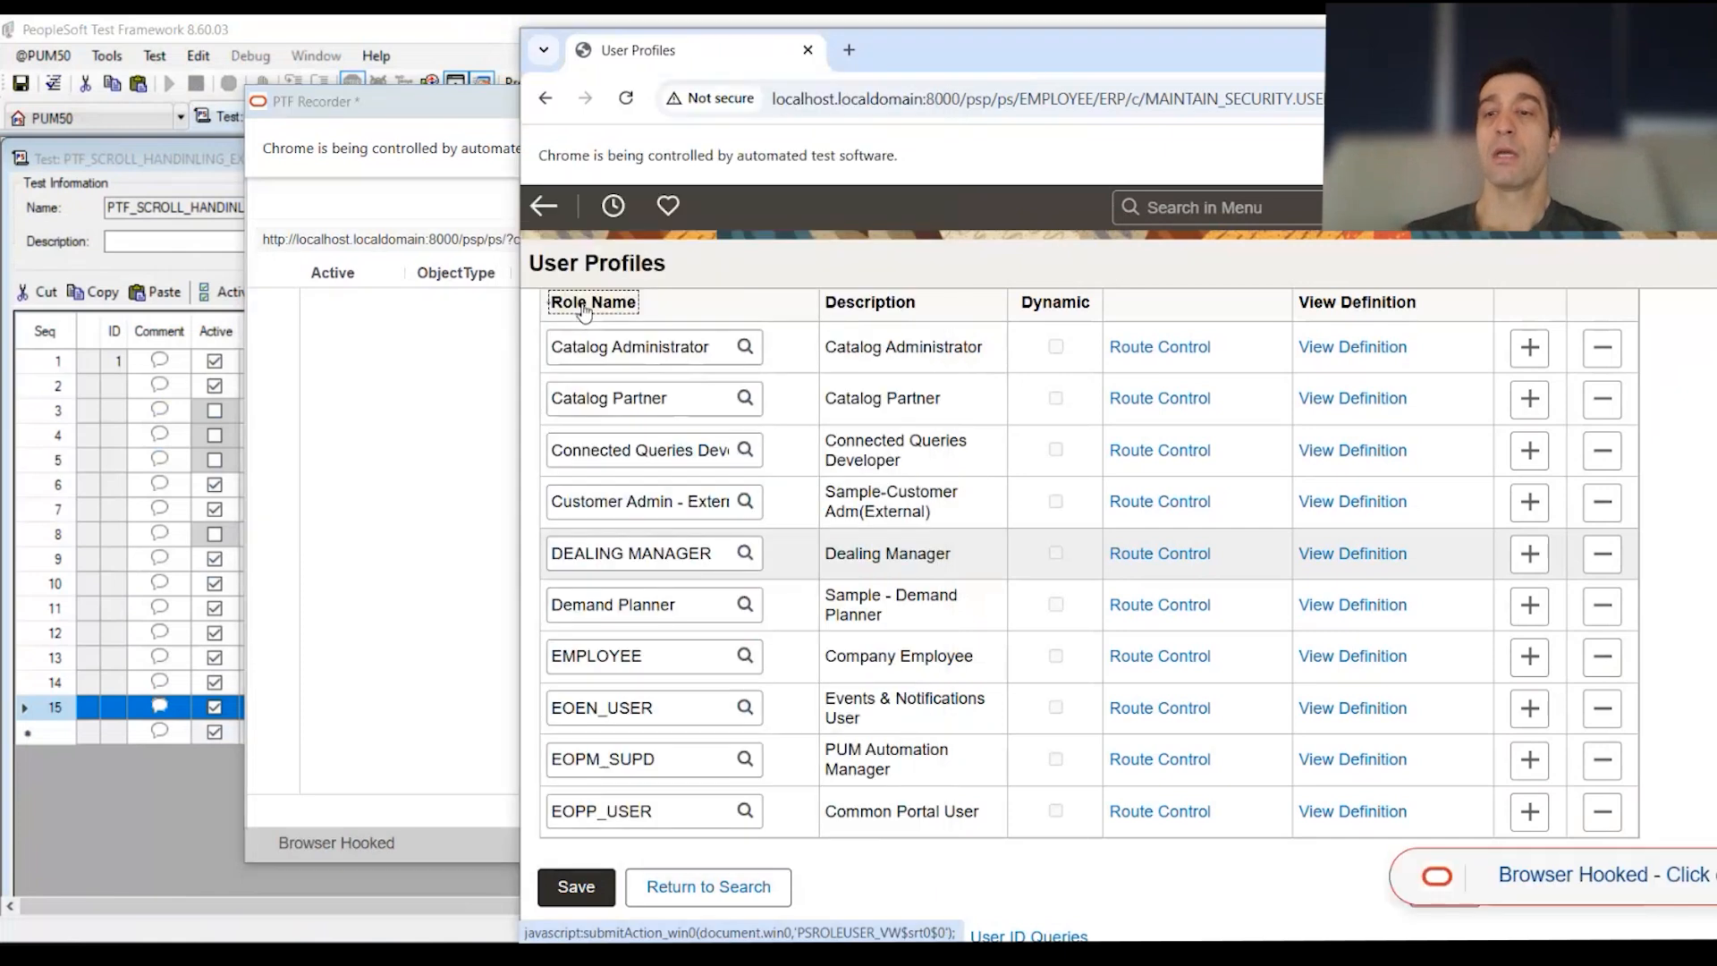
{"action": "left_click", "coordinate": [361, 496]}
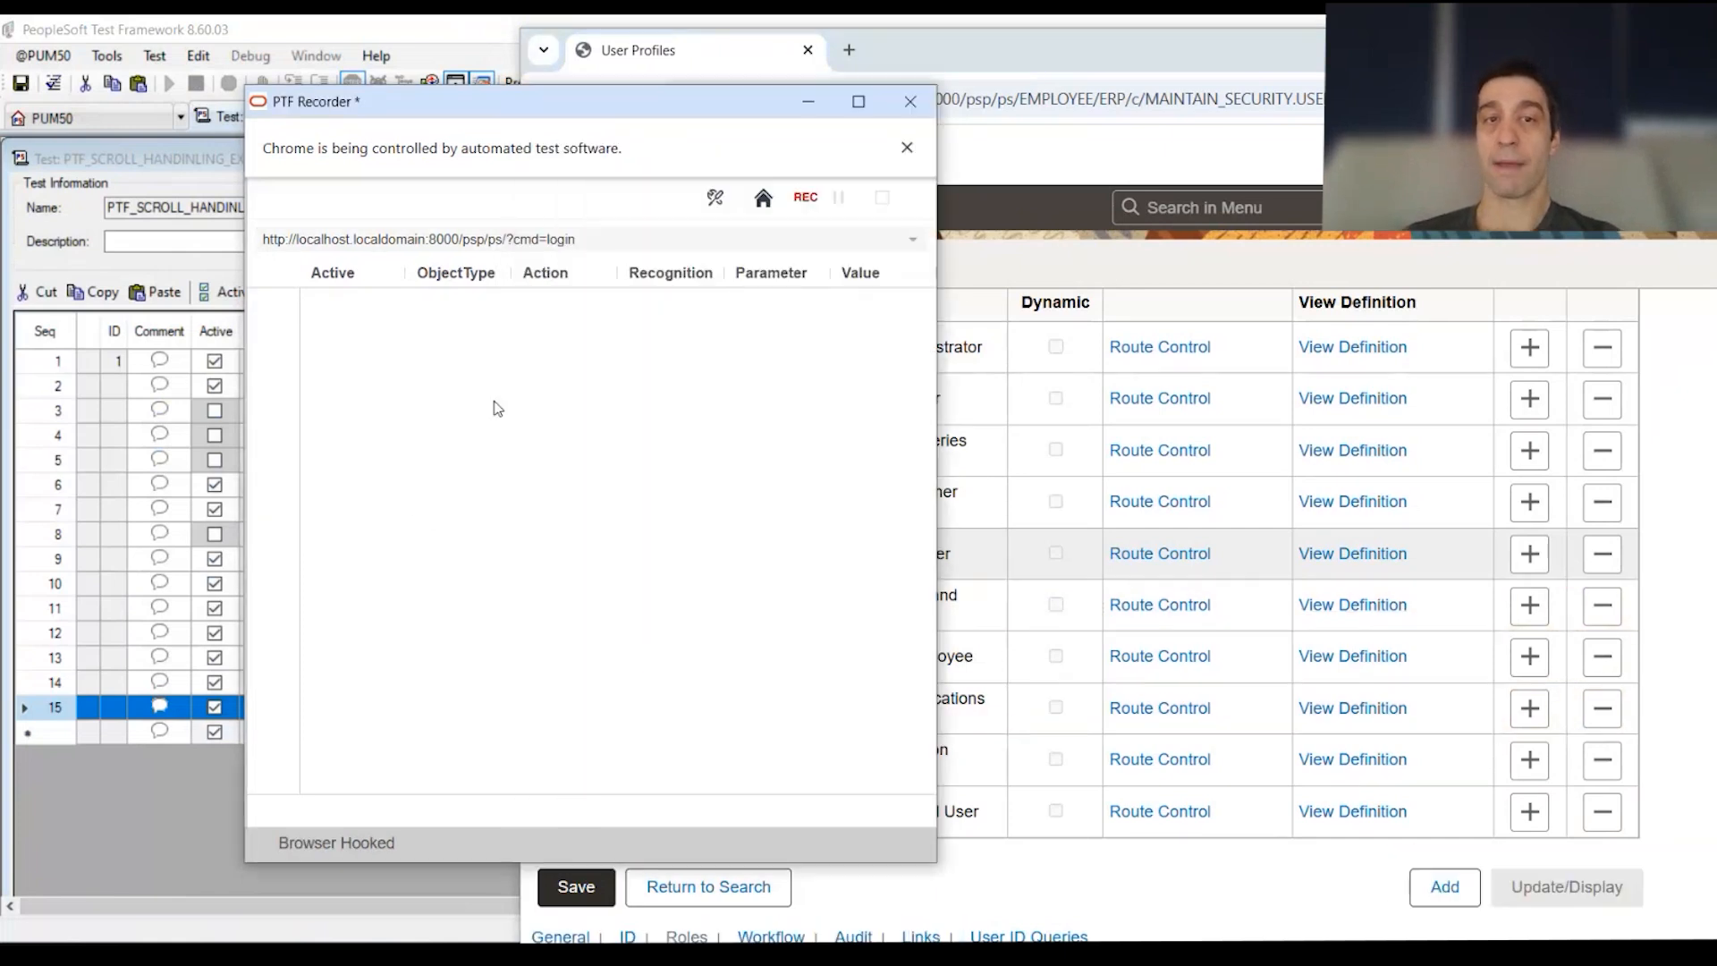
{"action": "left_click", "coordinate": [806, 198]}
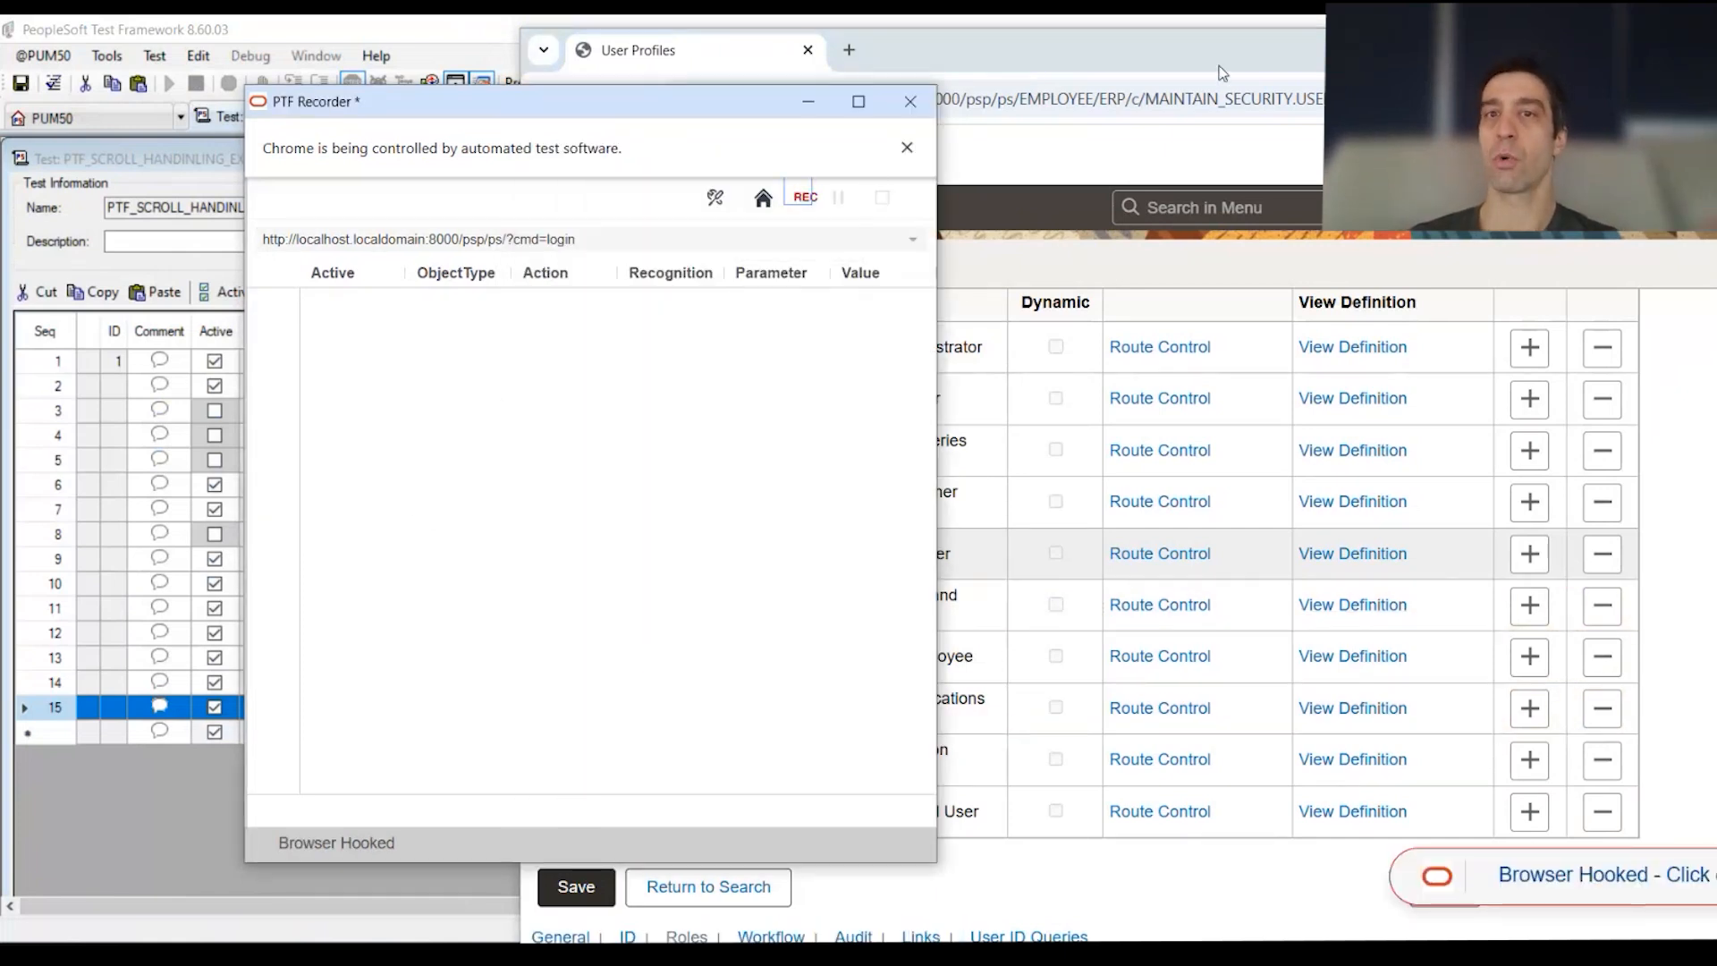
{"action": "scroll", "coordinate": [886, 505], "scroll_direction": "up", "scroll_amount": 5}
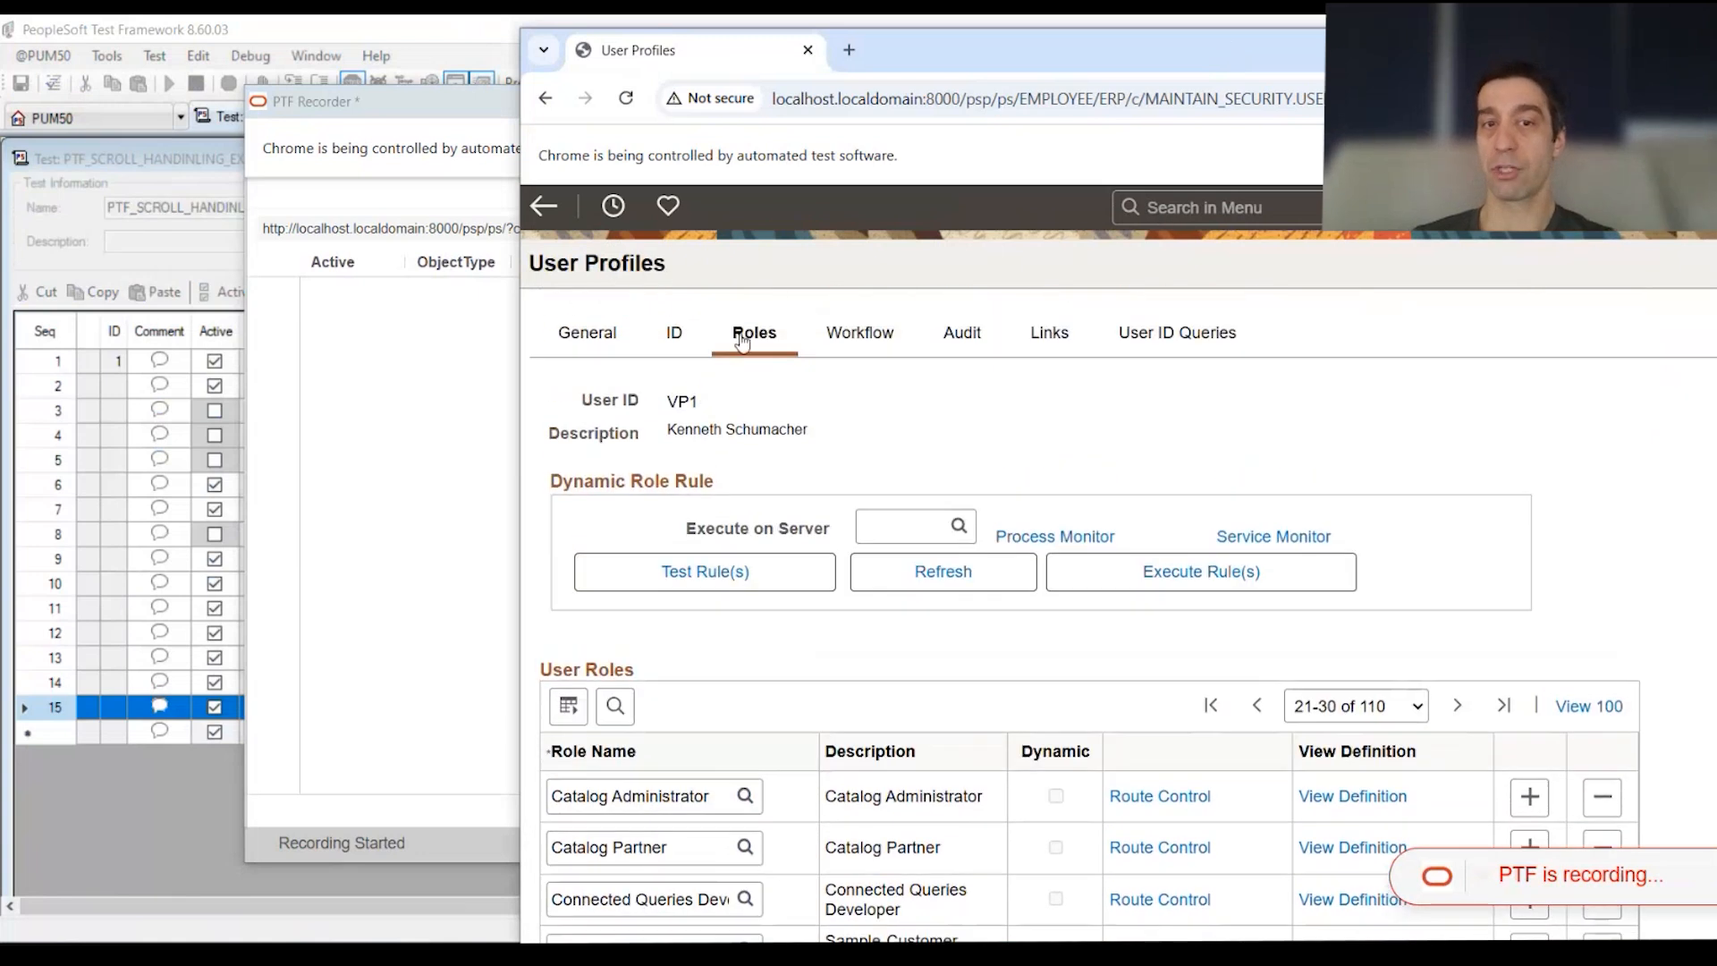
{"action": "scroll", "coordinate": [756, 492], "scroll_direction": "down", "scroll_amount": 4}
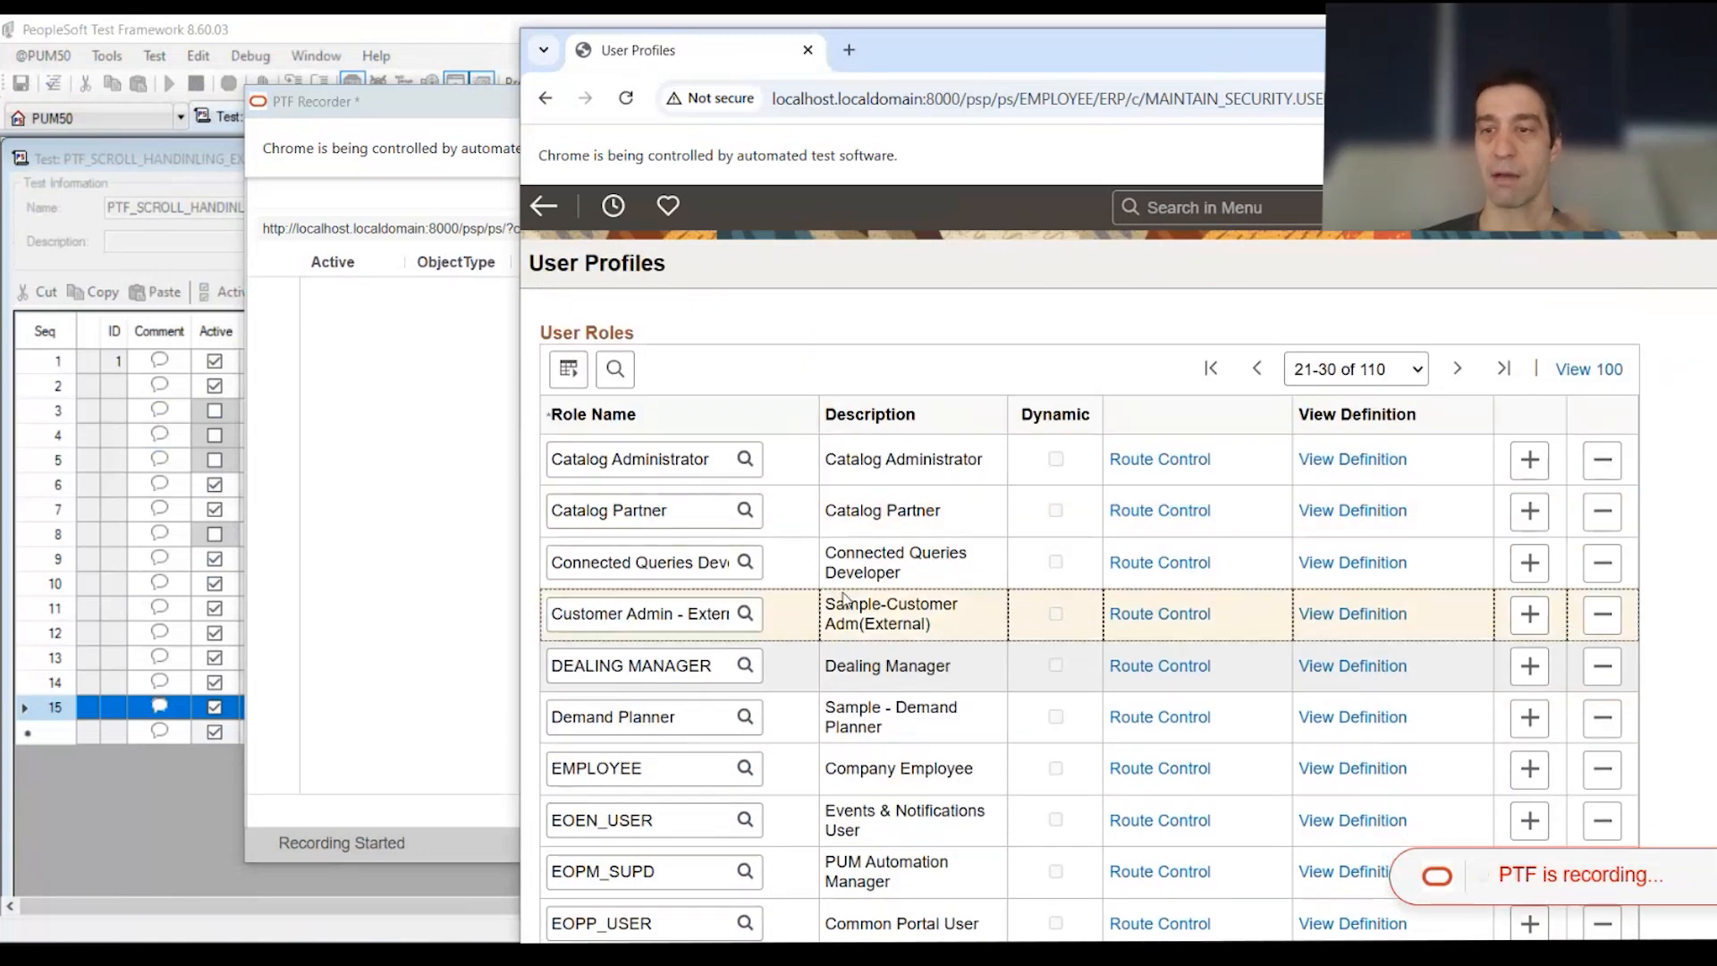
{"action": "scroll", "coordinate": [824, 586], "scroll_direction": "down", "scroll_amount": 2}
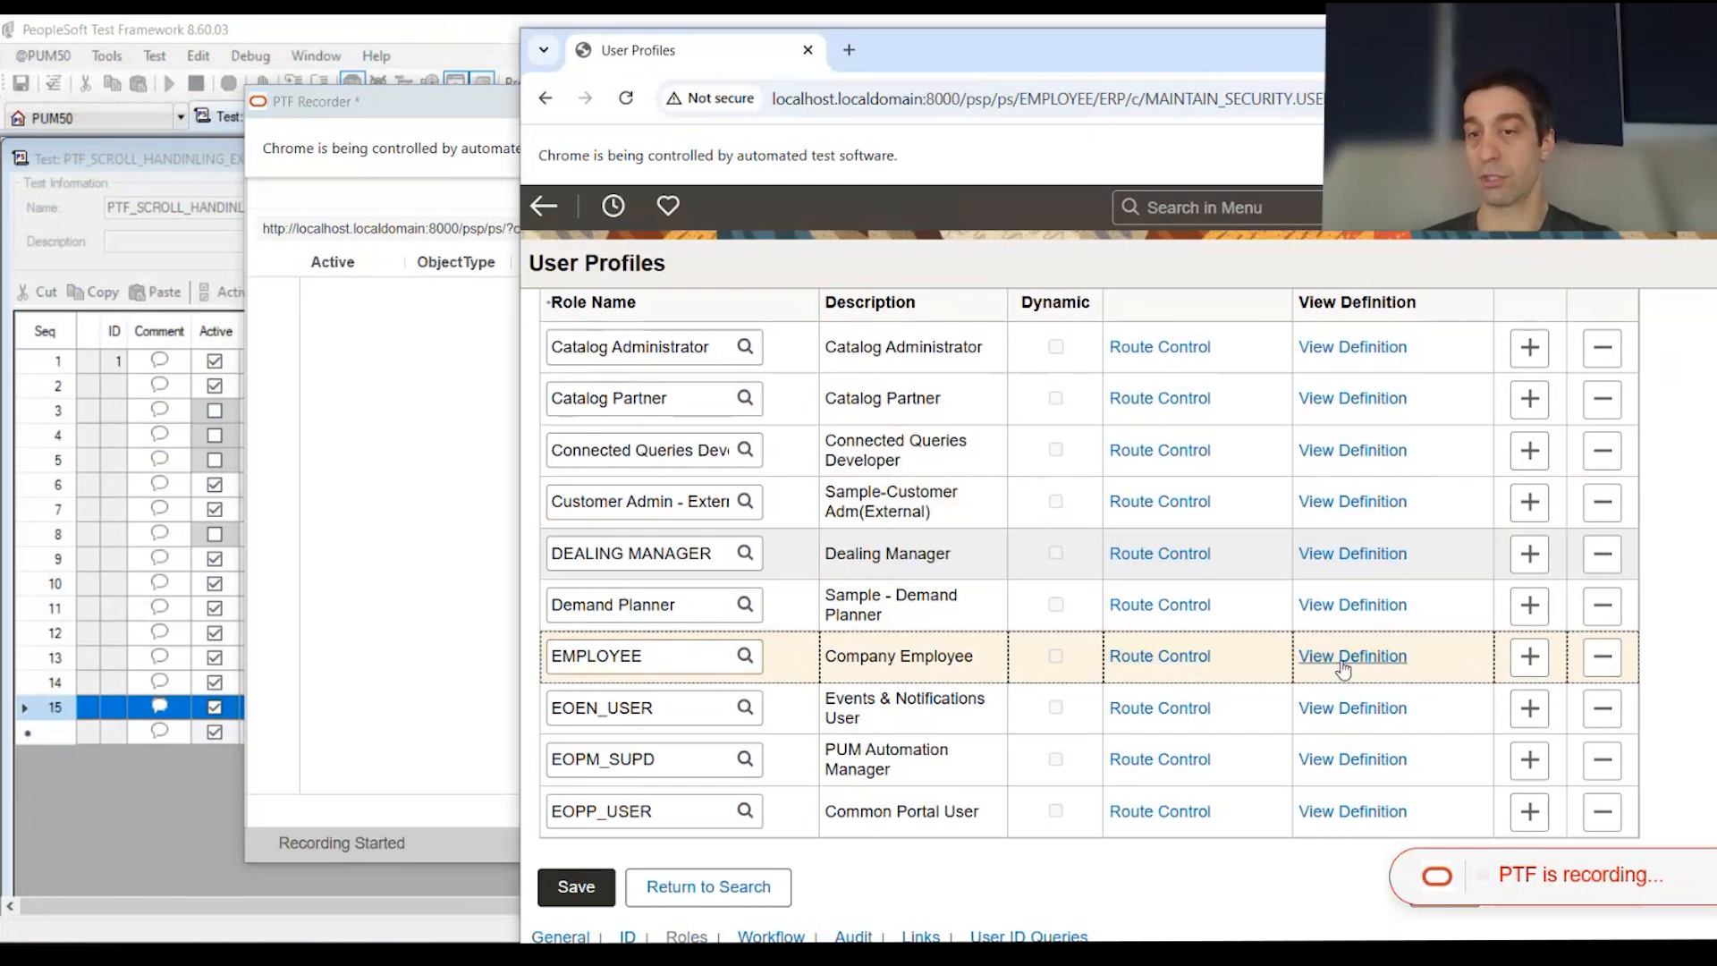
Step: Bring up the PTF Recorder's Add Action choices on the EMPLOYEE role field
{"action": "right_click", "coordinate": [666, 659]}
{"action": "mouse_move", "coordinate": [808, 586]}
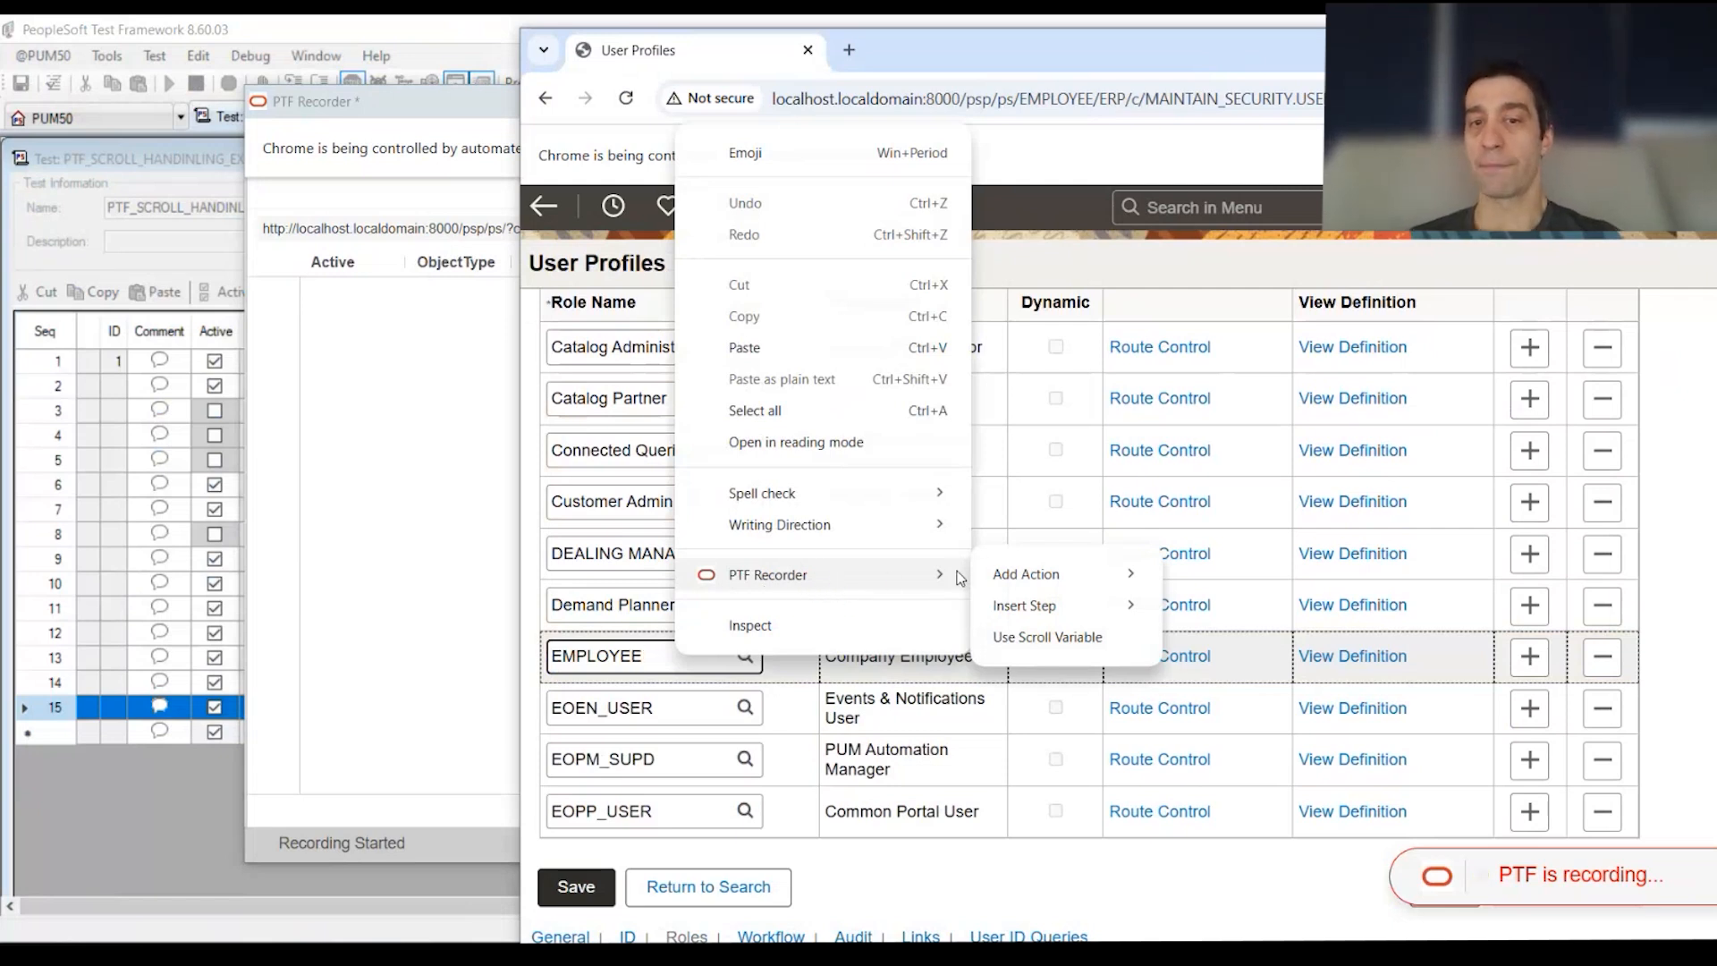
{"action": "mouse_move", "coordinate": [1051, 581]}
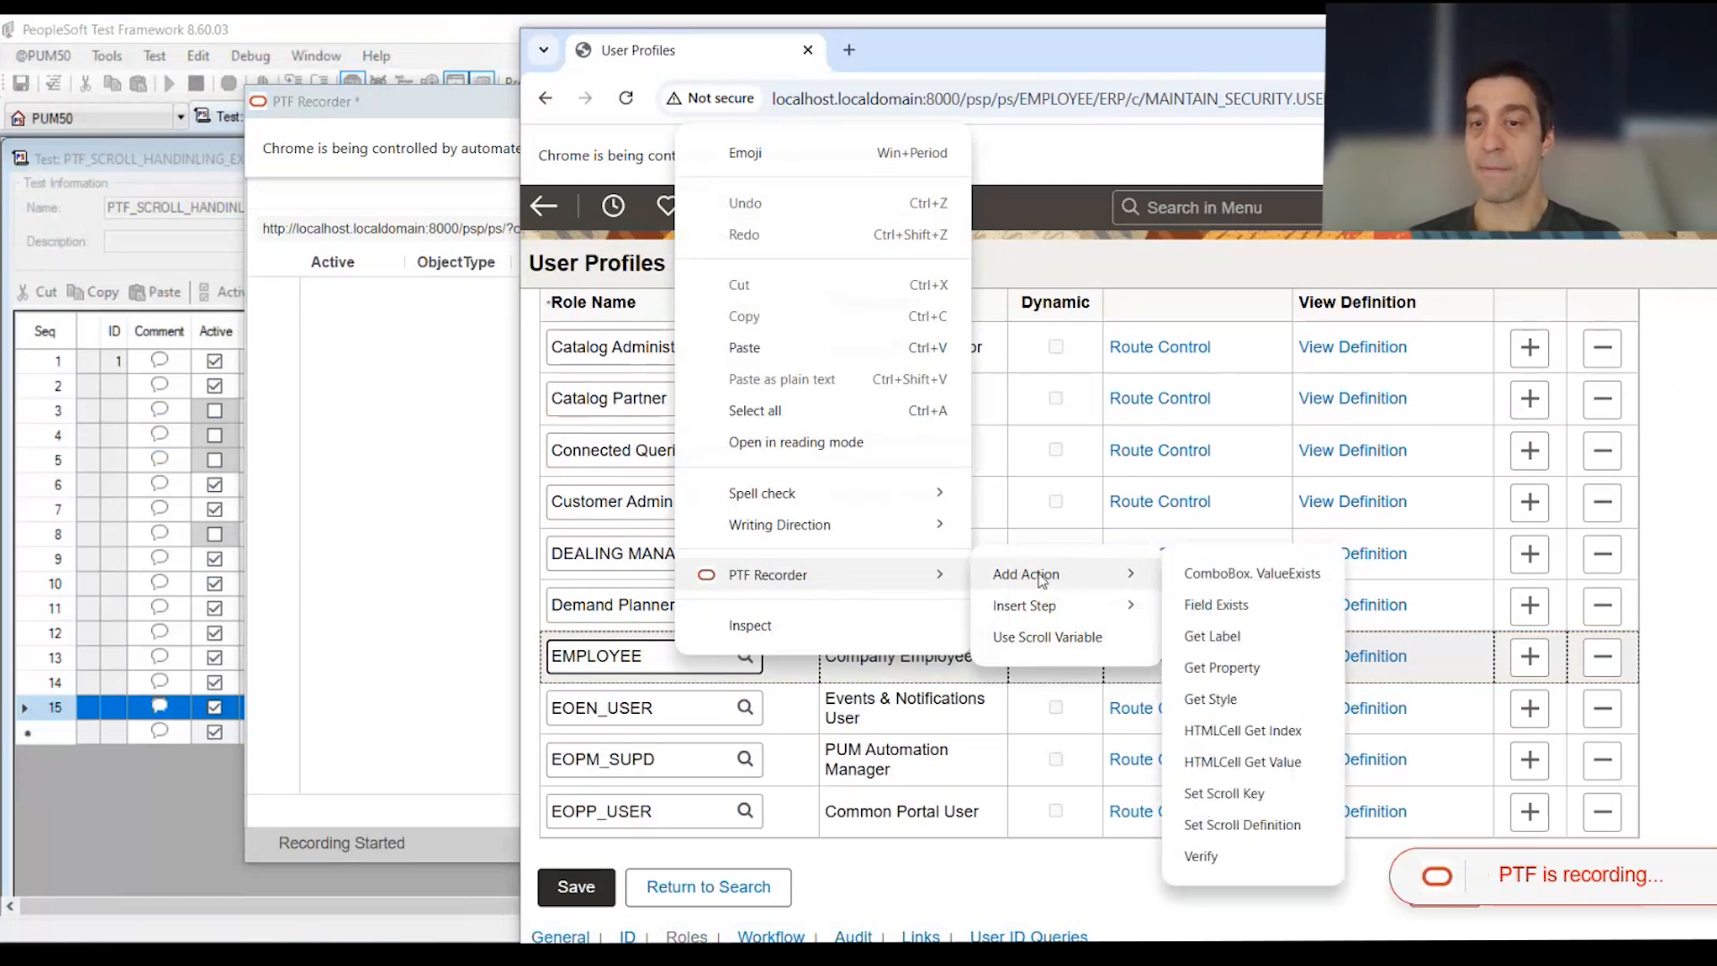
Step: Add a Set Scroll Key step on EMPLOYEE with Scroll Id 8 and save it
{"action": "left_click", "coordinate": [1250, 796]}
{"action": "left_click_drag", "start_coordinate": [1376, 379], "coordinate": [1154, 334]}
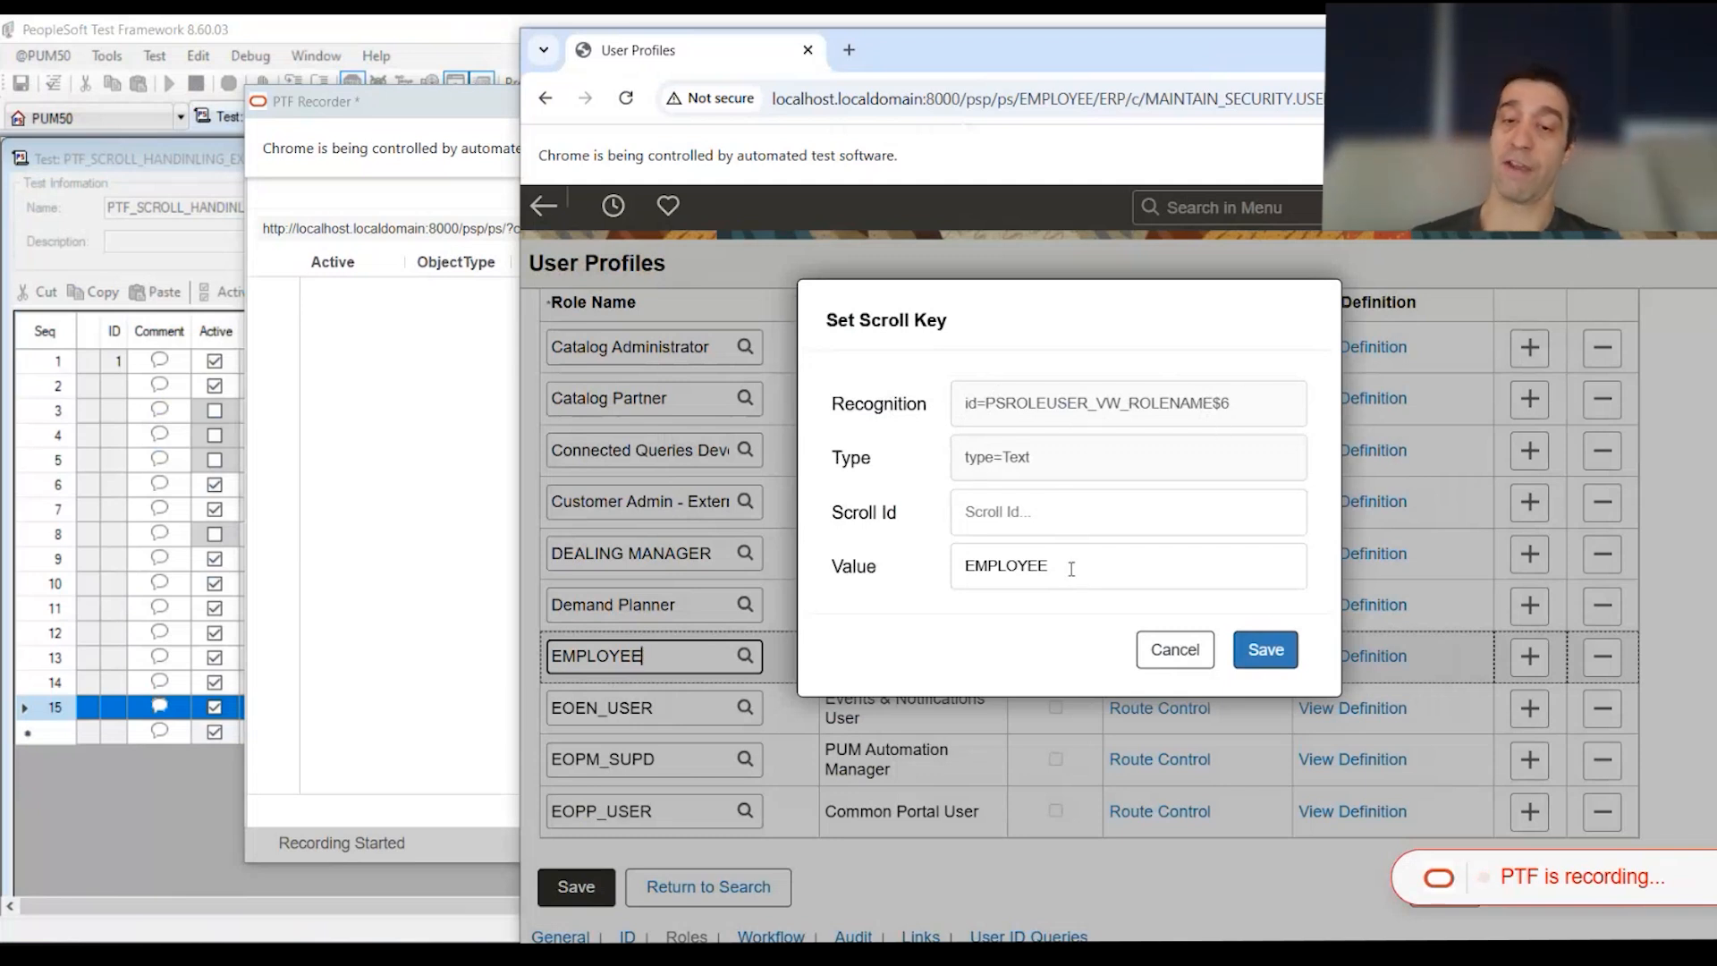
{"action": "left_click", "coordinate": [1035, 516]}
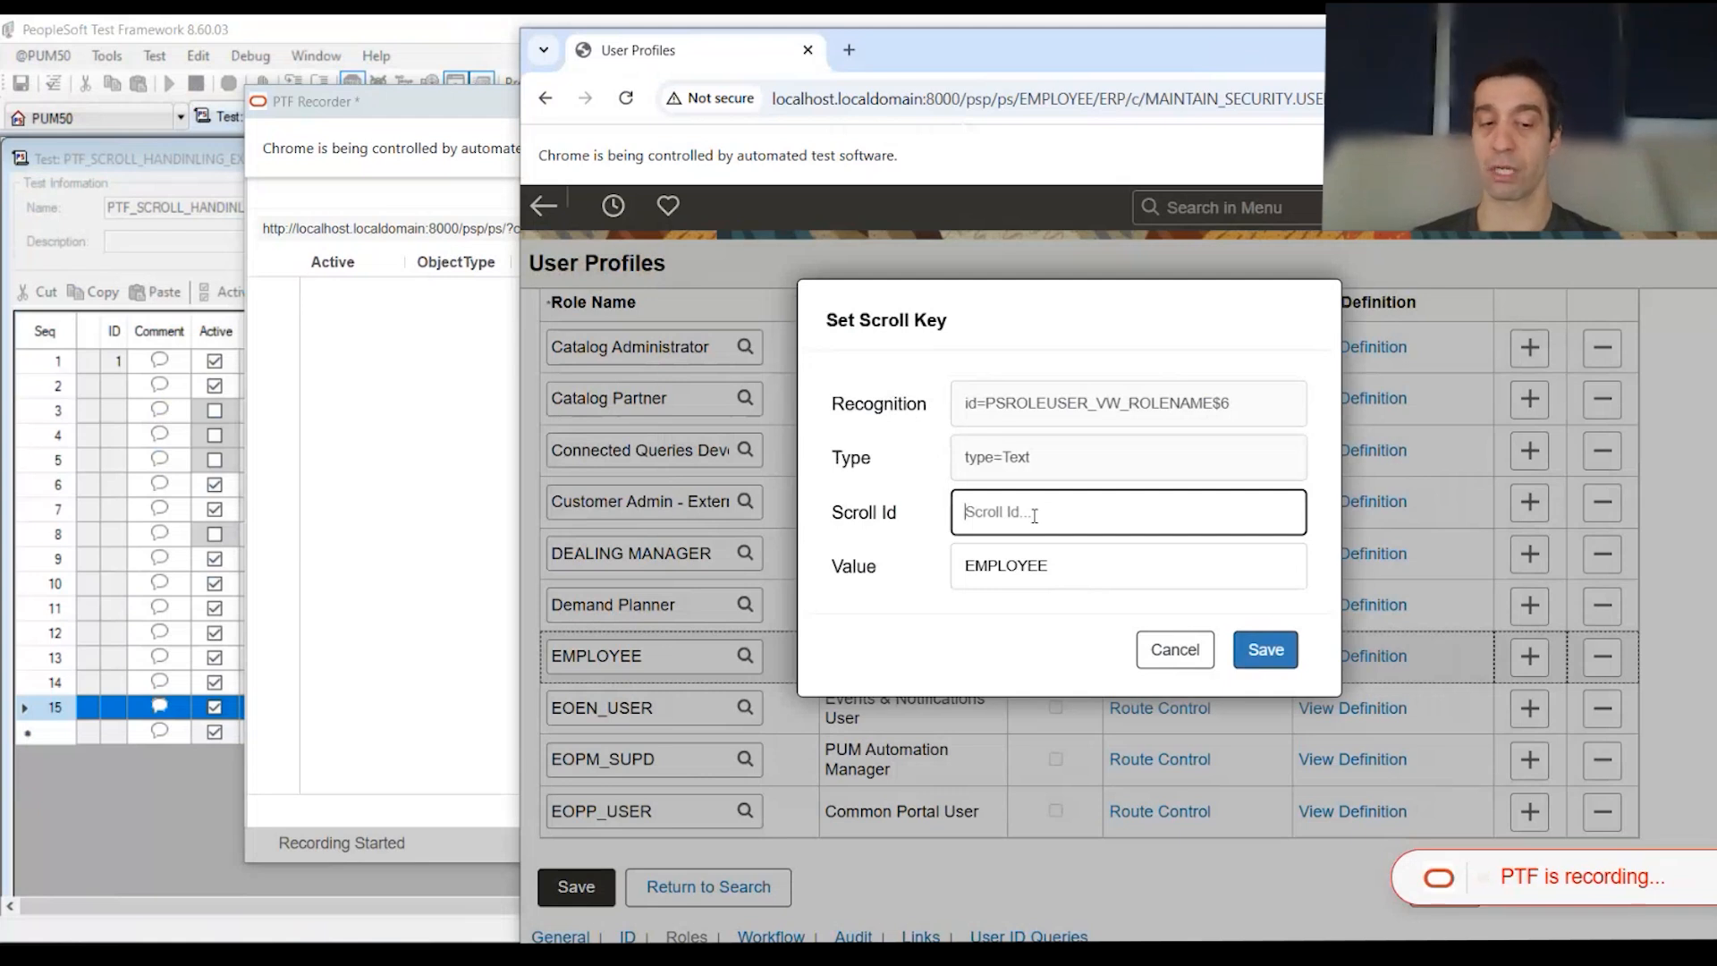
{"action": "type", "text": "8"}
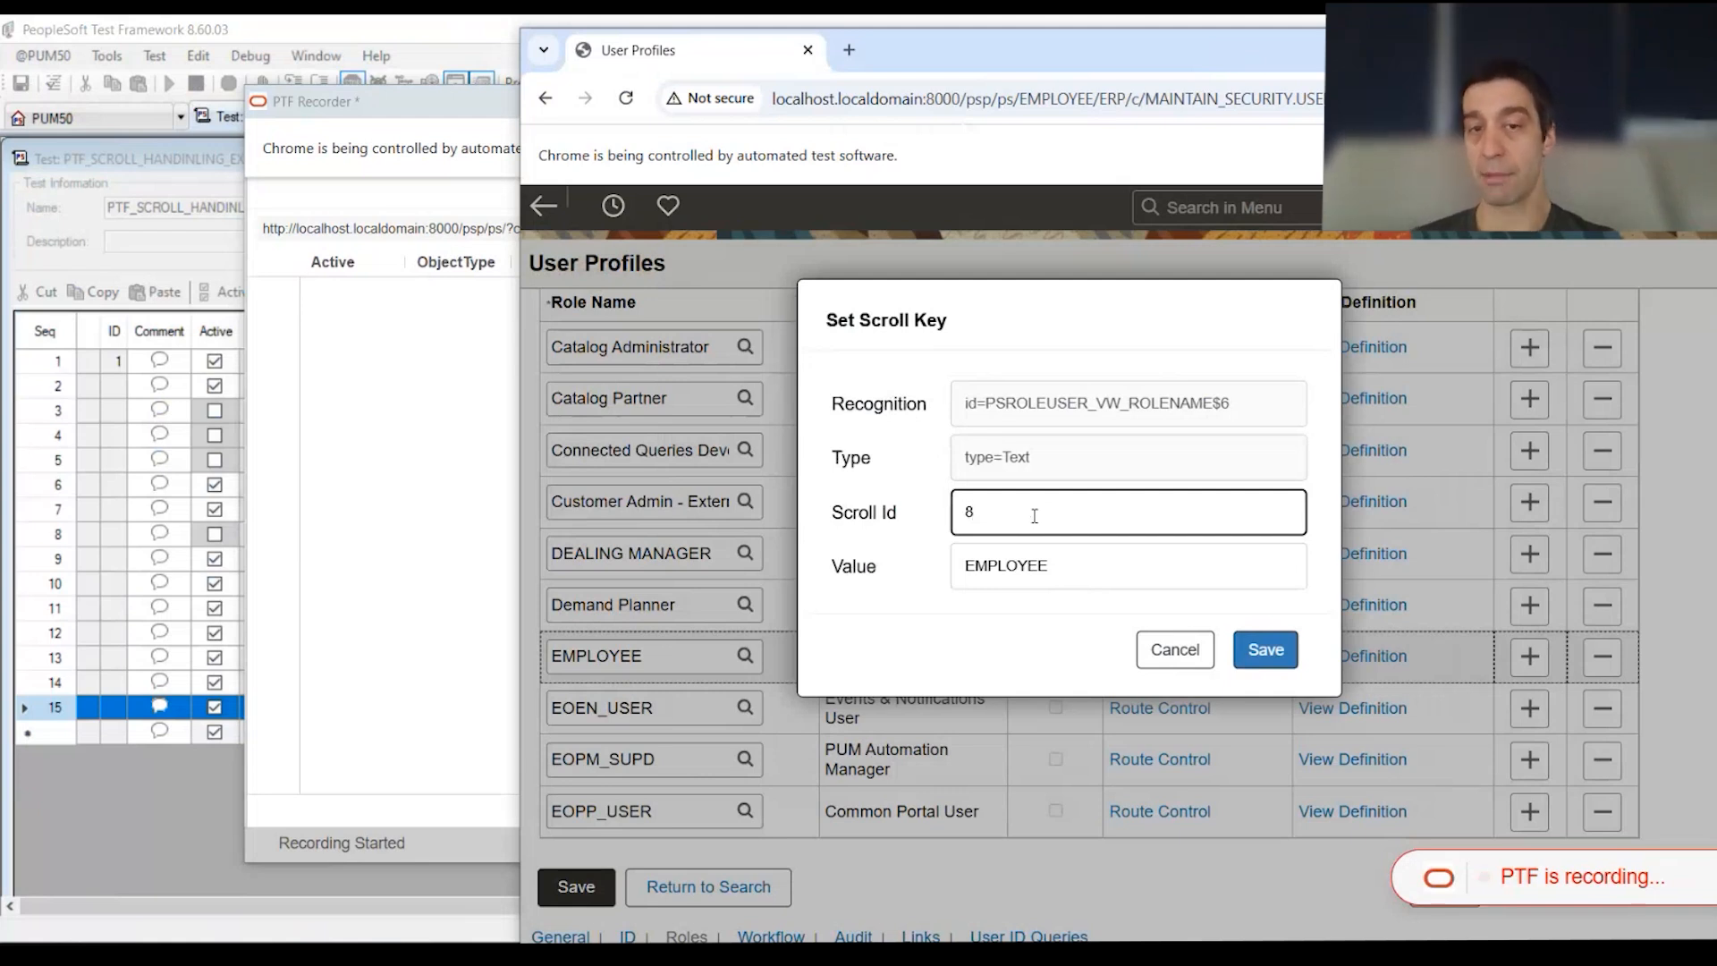
{"action": "left_click", "coordinate": [1265, 650]}
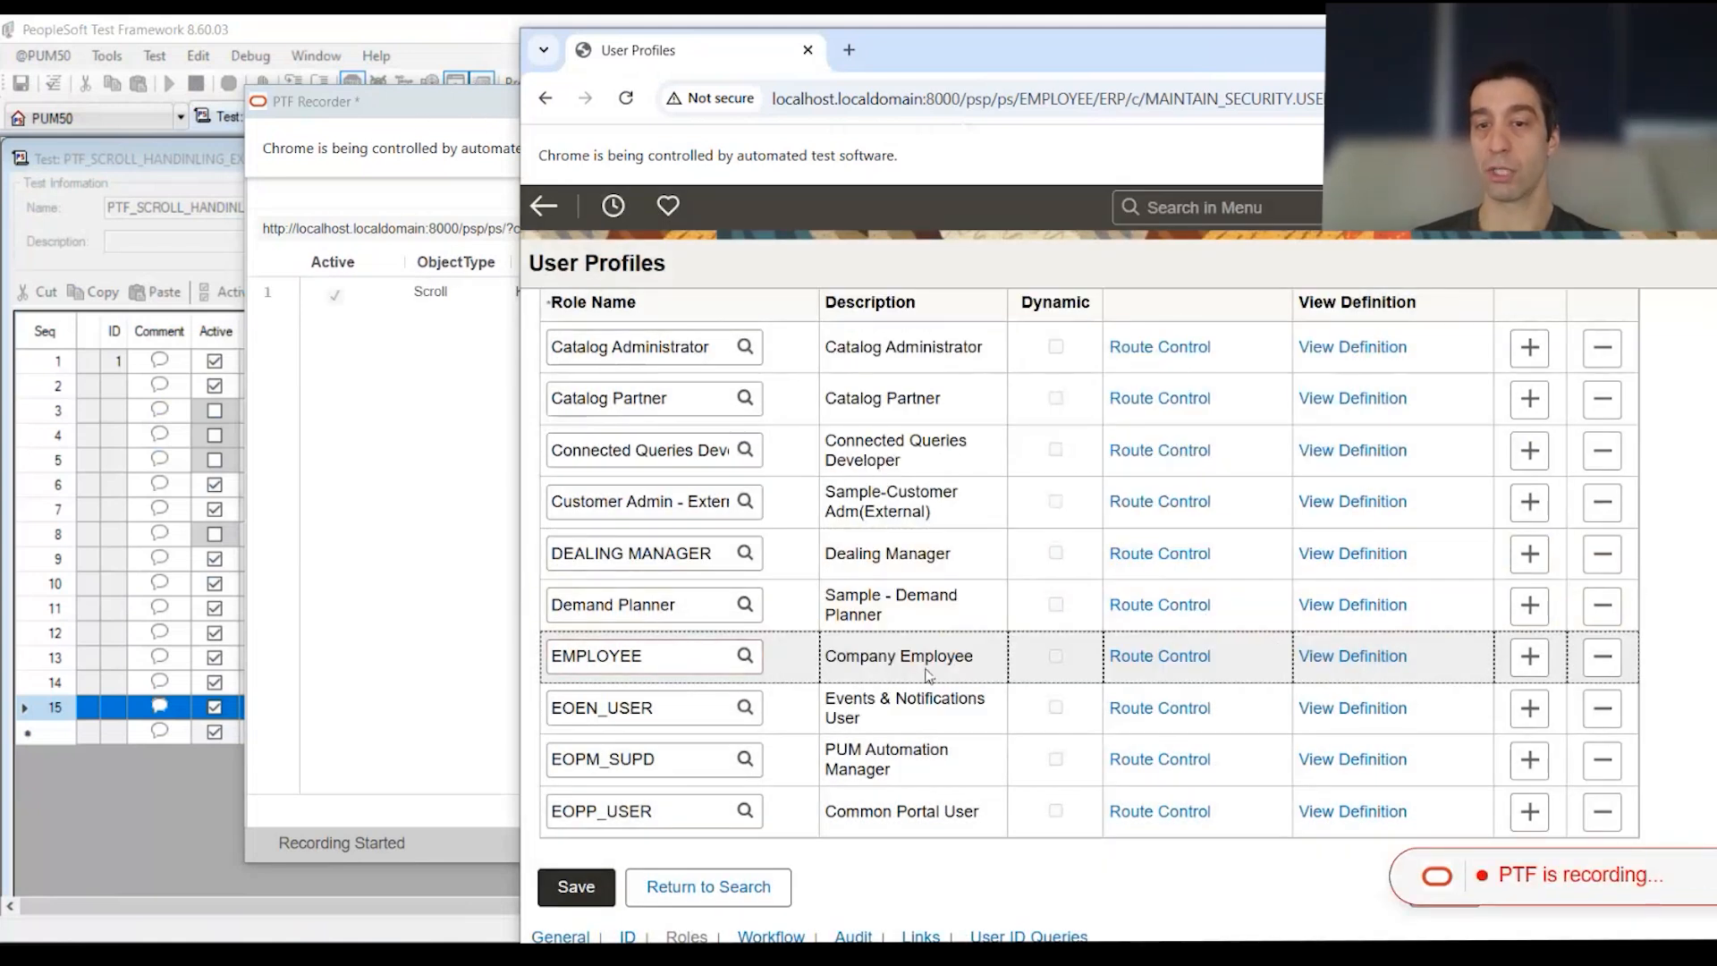
Step: Insert a scroll action from the EMPLOYEE field with Scroll Id 8
{"action": "right_click", "coordinate": [688, 662]}
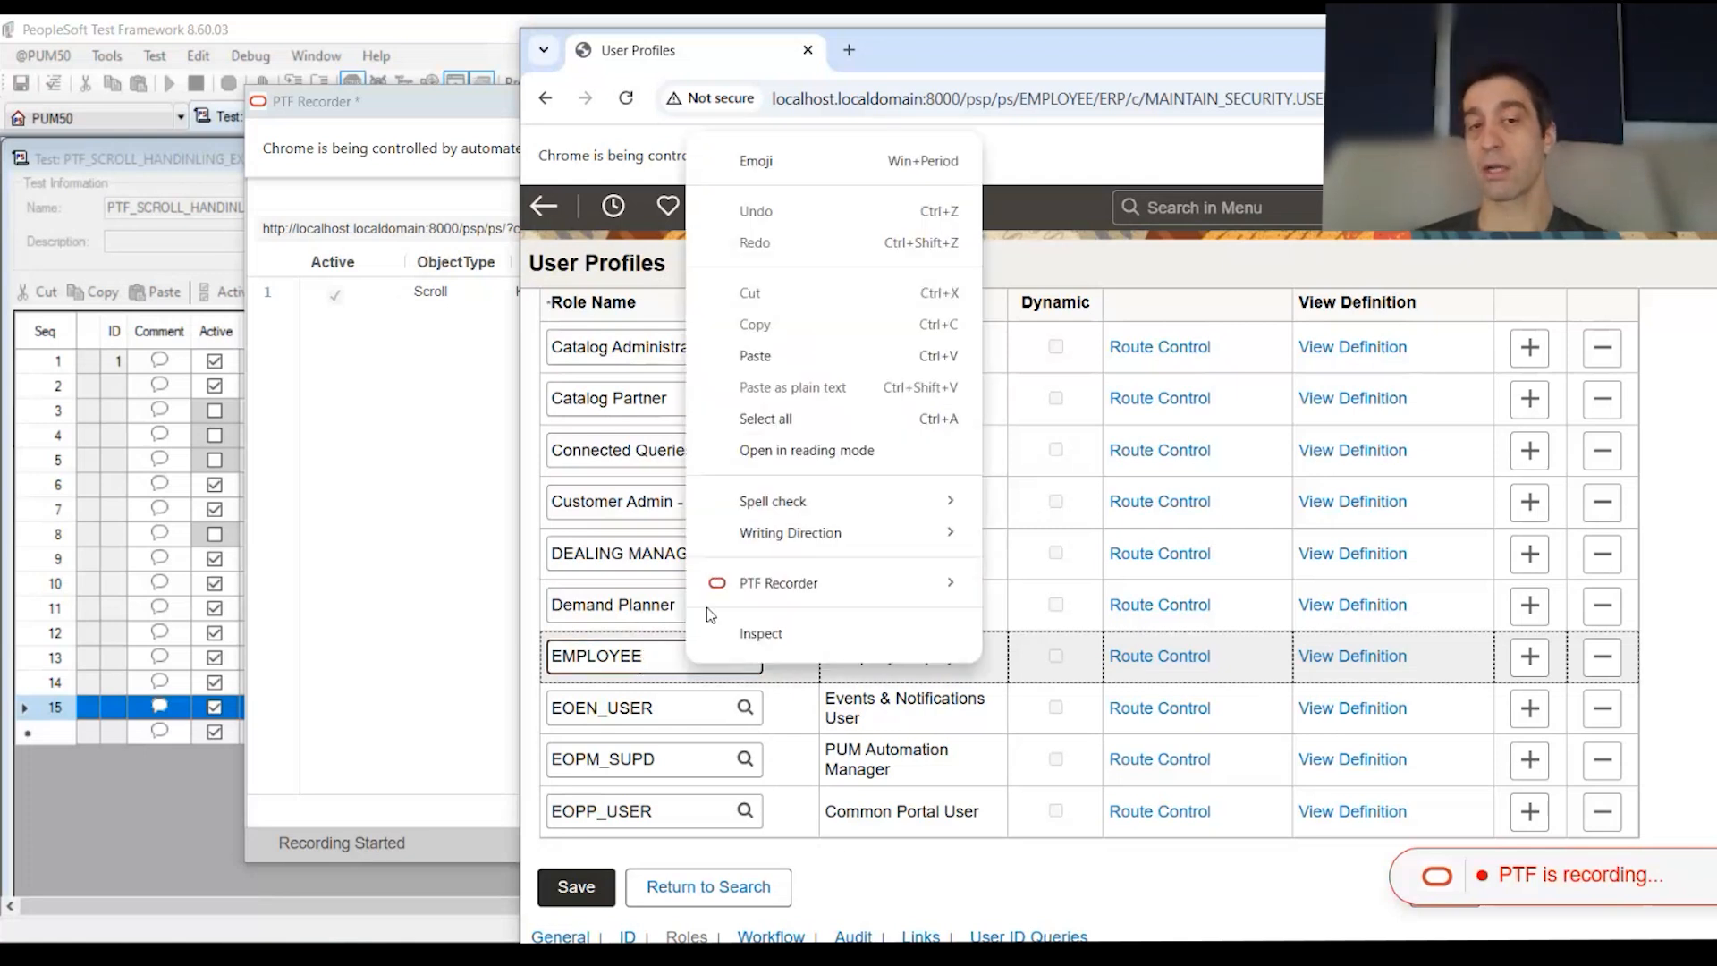
{"action": "mouse_move", "coordinate": [895, 584]}
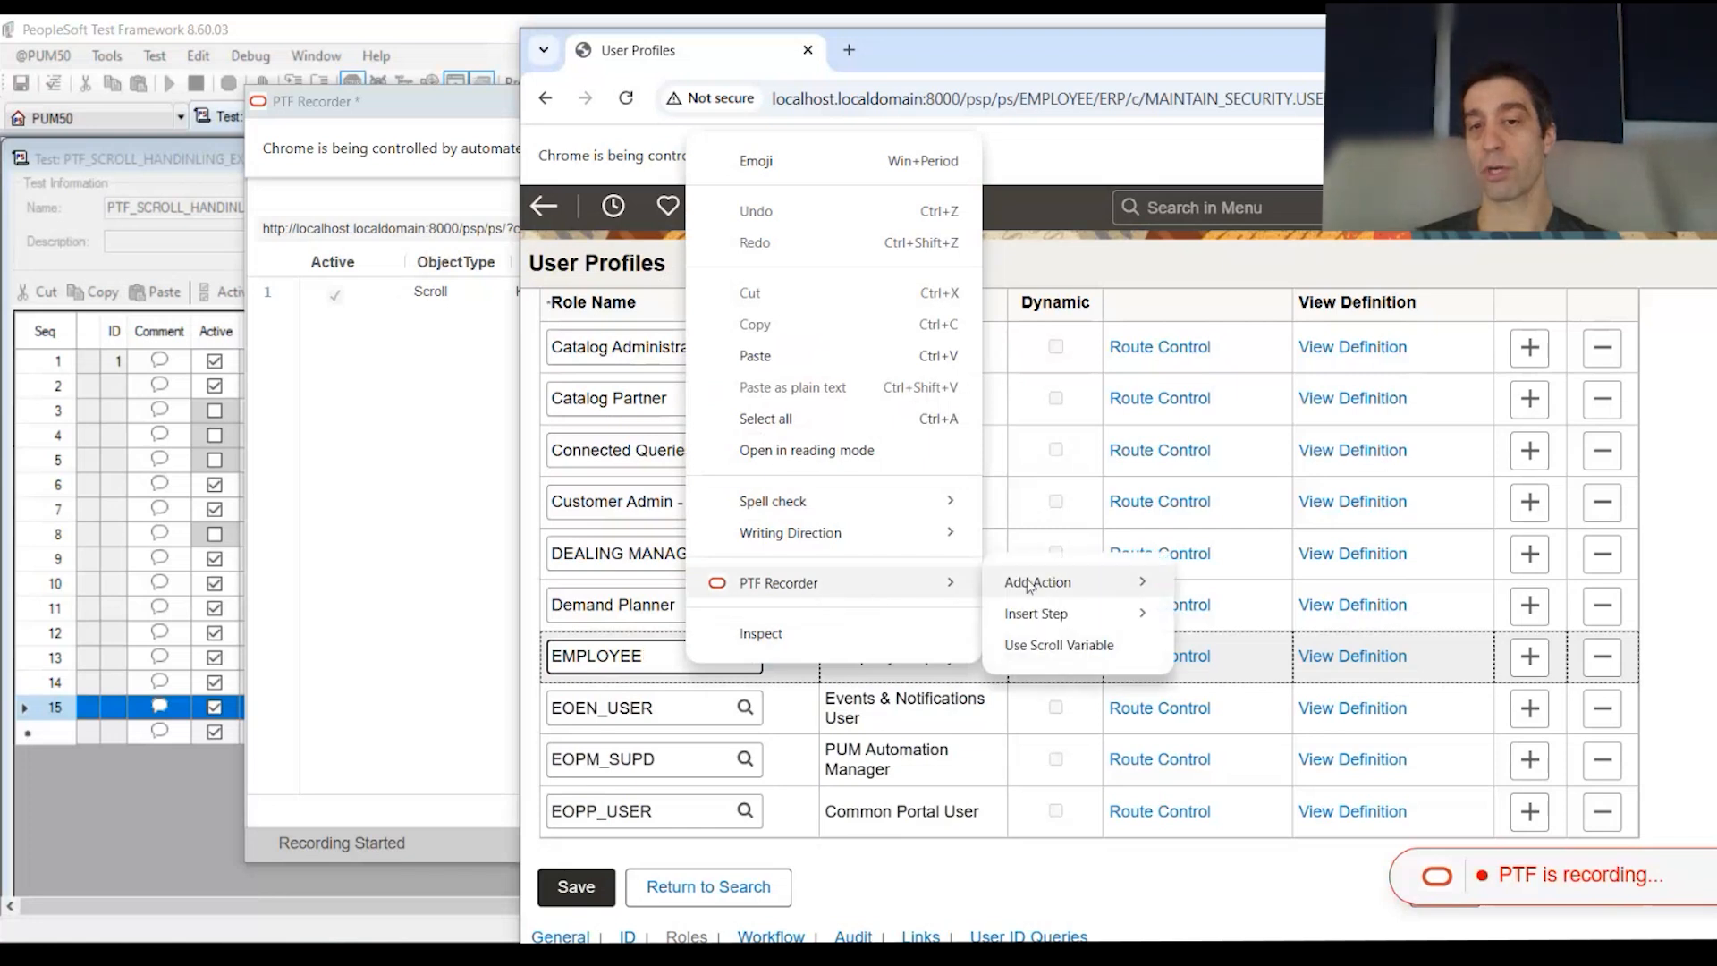
{"action": "mouse_move", "coordinate": [1117, 587]}
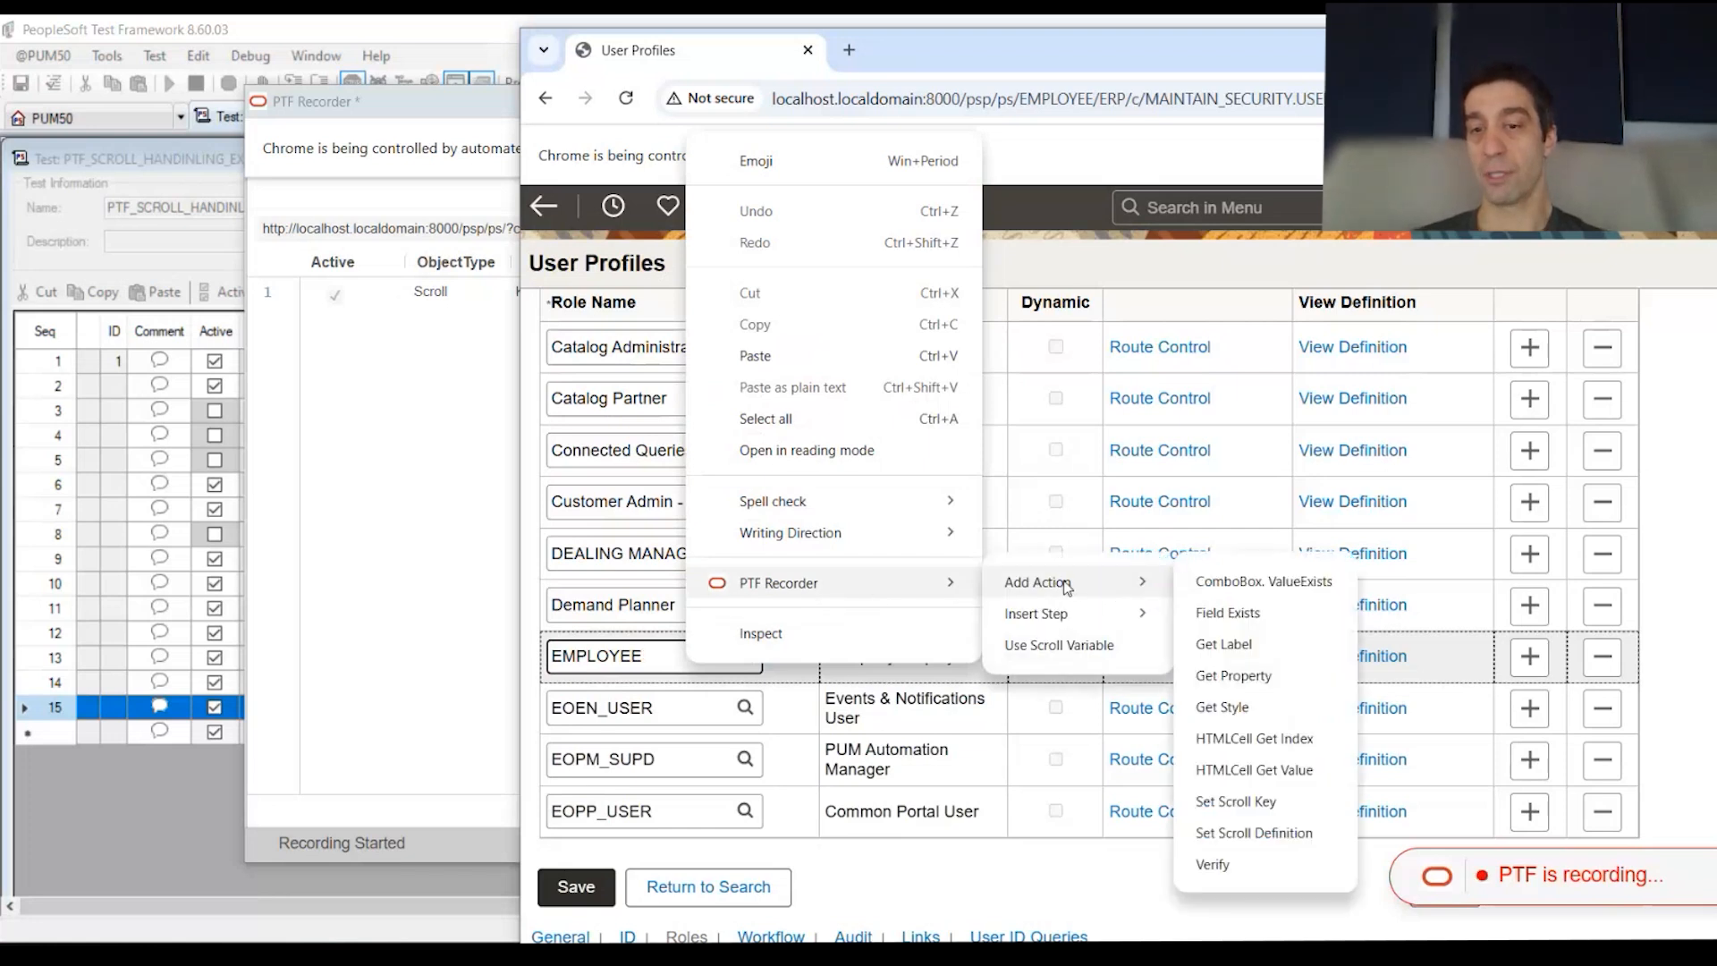
{"action": "mouse_move", "coordinate": [1089, 617]}
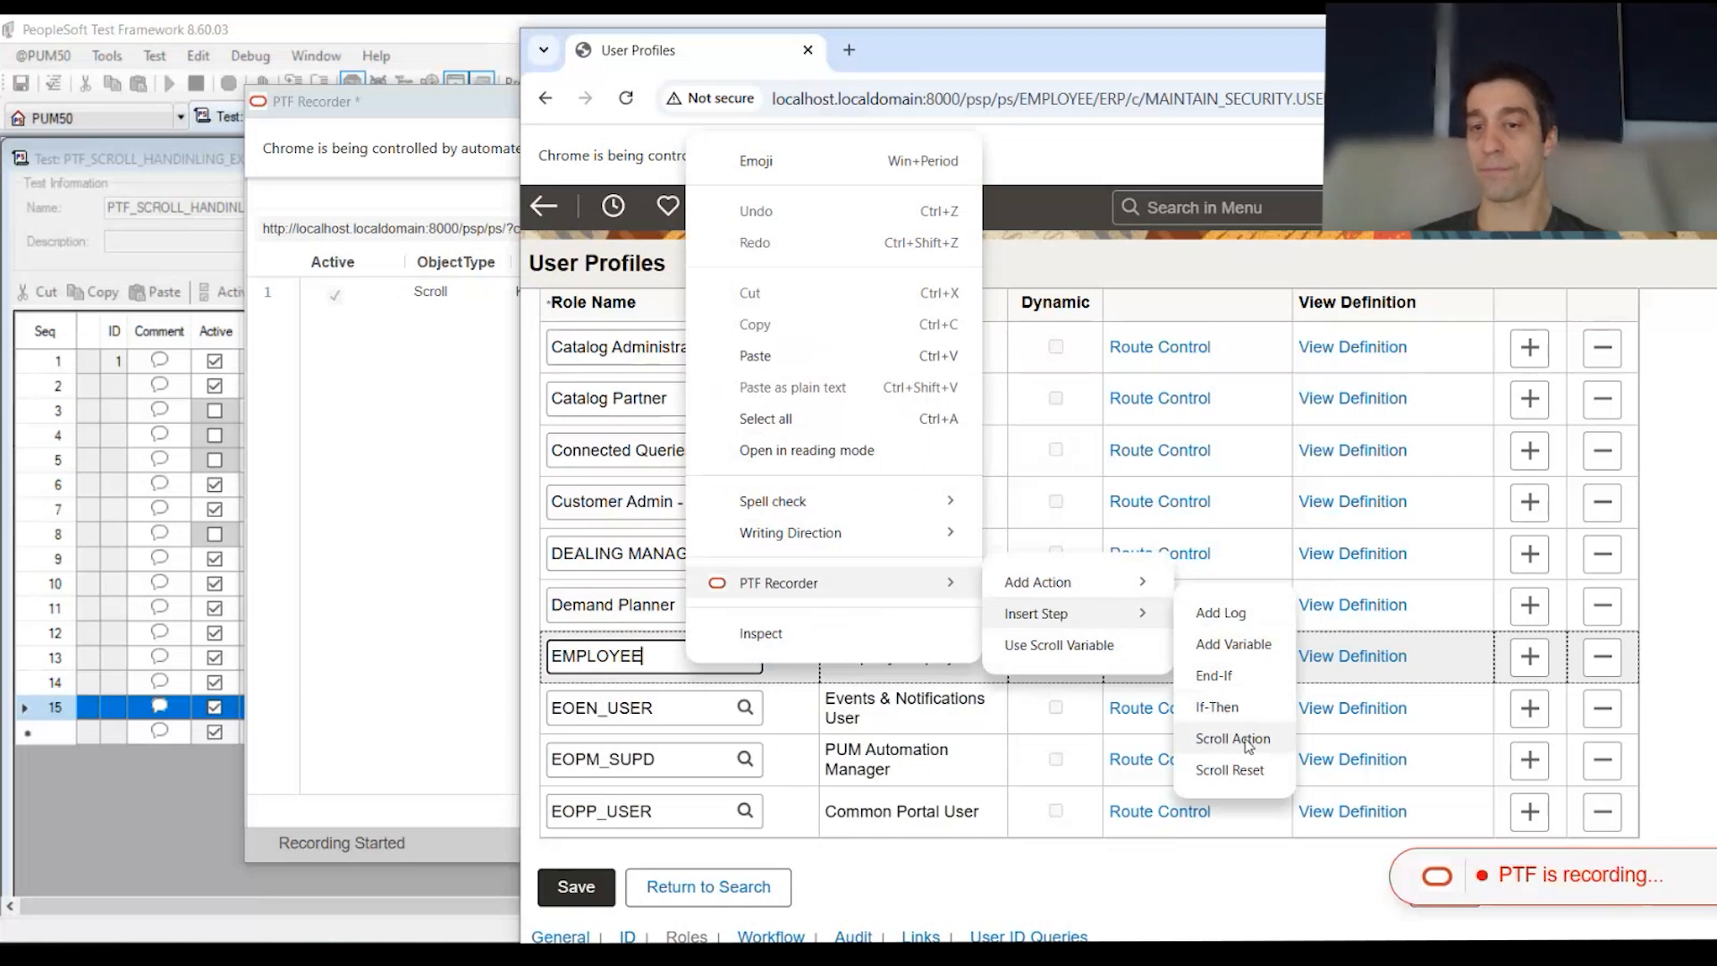
{"action": "left_click", "coordinate": [1216, 741]}
{"action": "left_click_drag", "start_coordinate": [1389, 391], "coordinate": [1151, 319]}
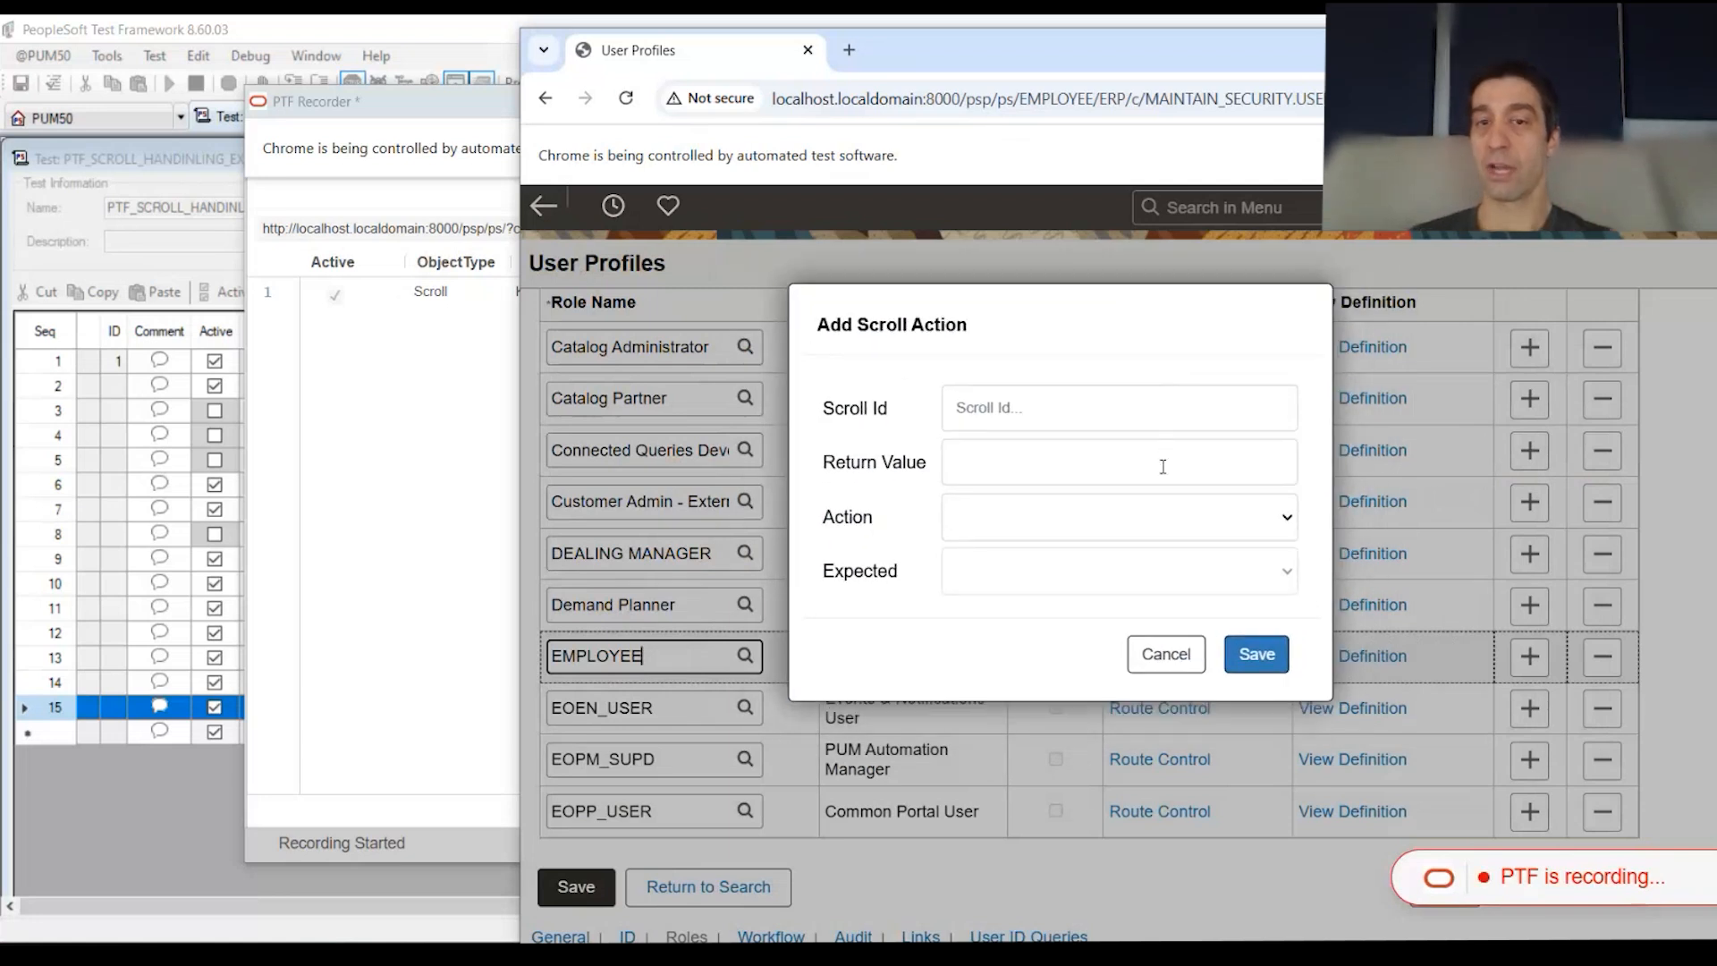
{"action": "left_click", "coordinate": [1021, 407]}
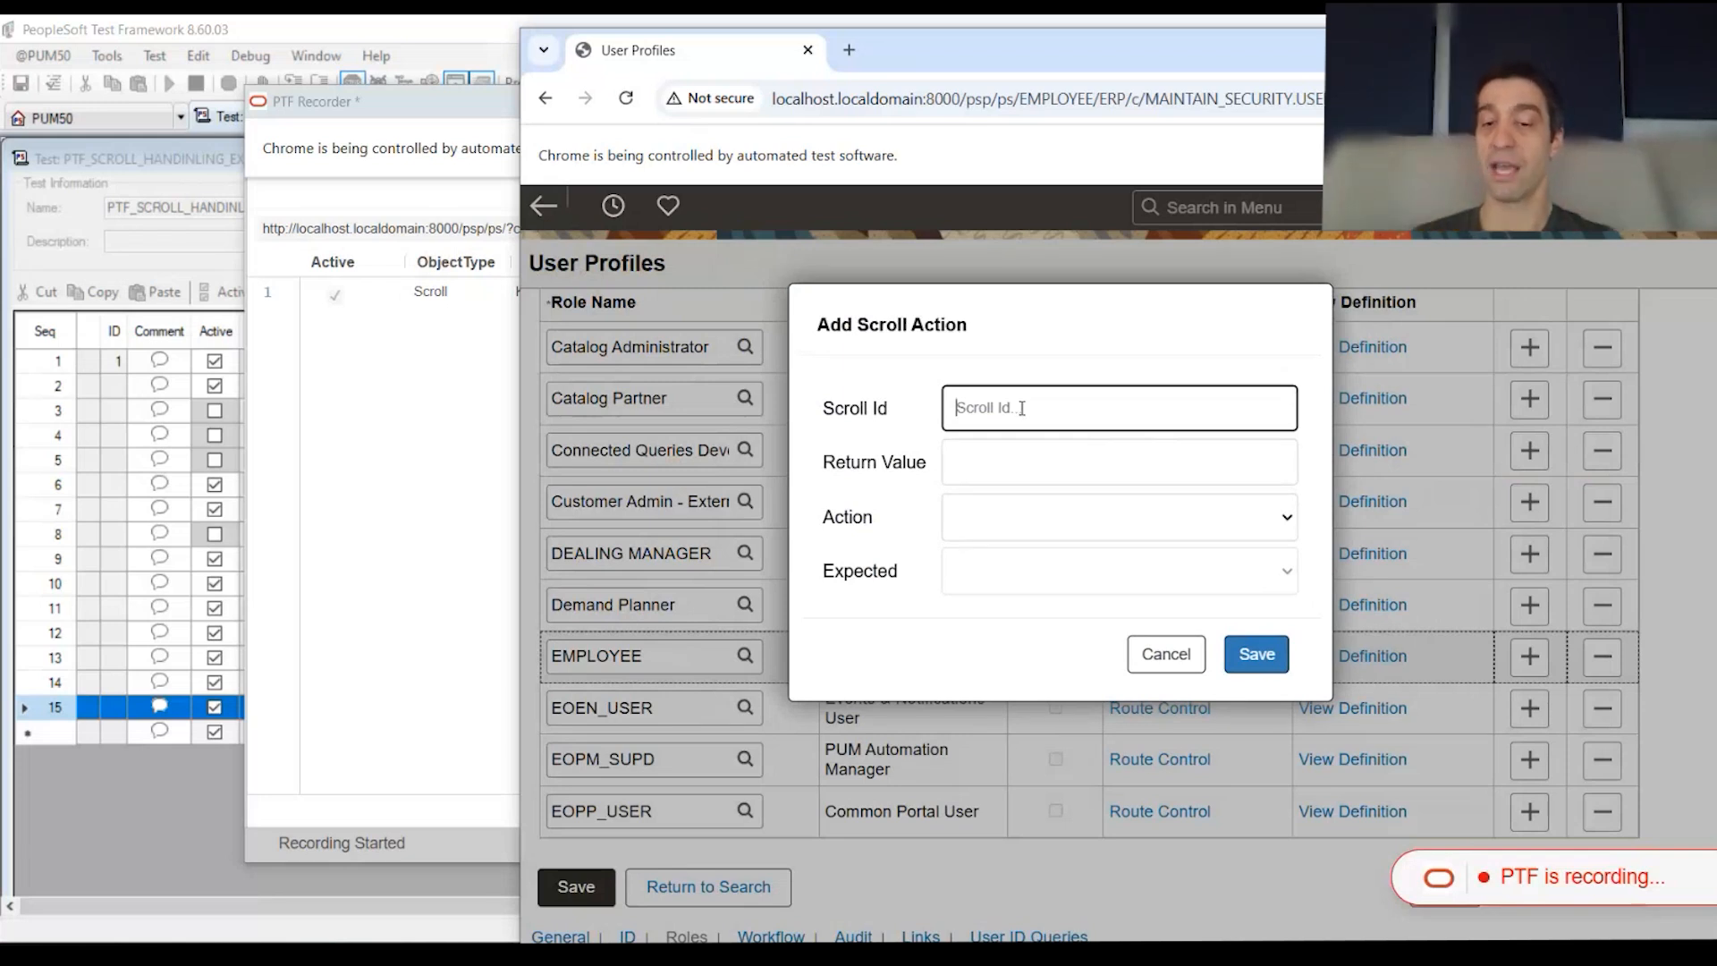
{"action": "type", "text": "8"}
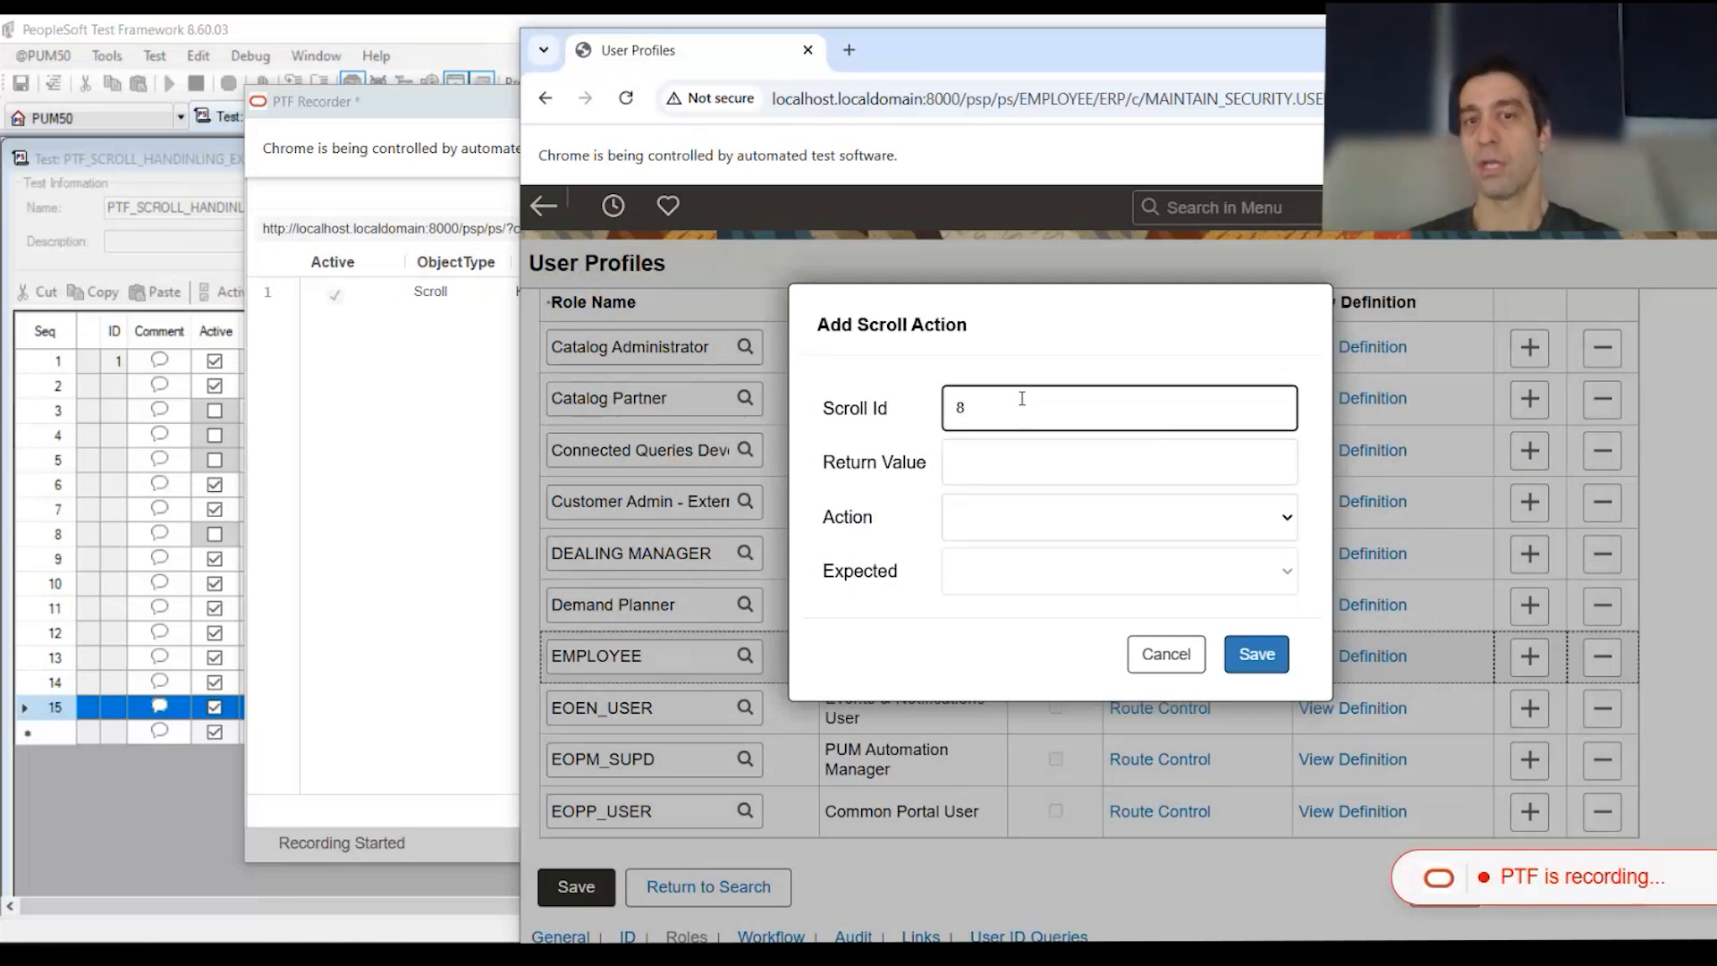
Step: Give the scroll action return value &location and action sel, then save it
{"action": "left_click", "coordinate": [1151, 463]}
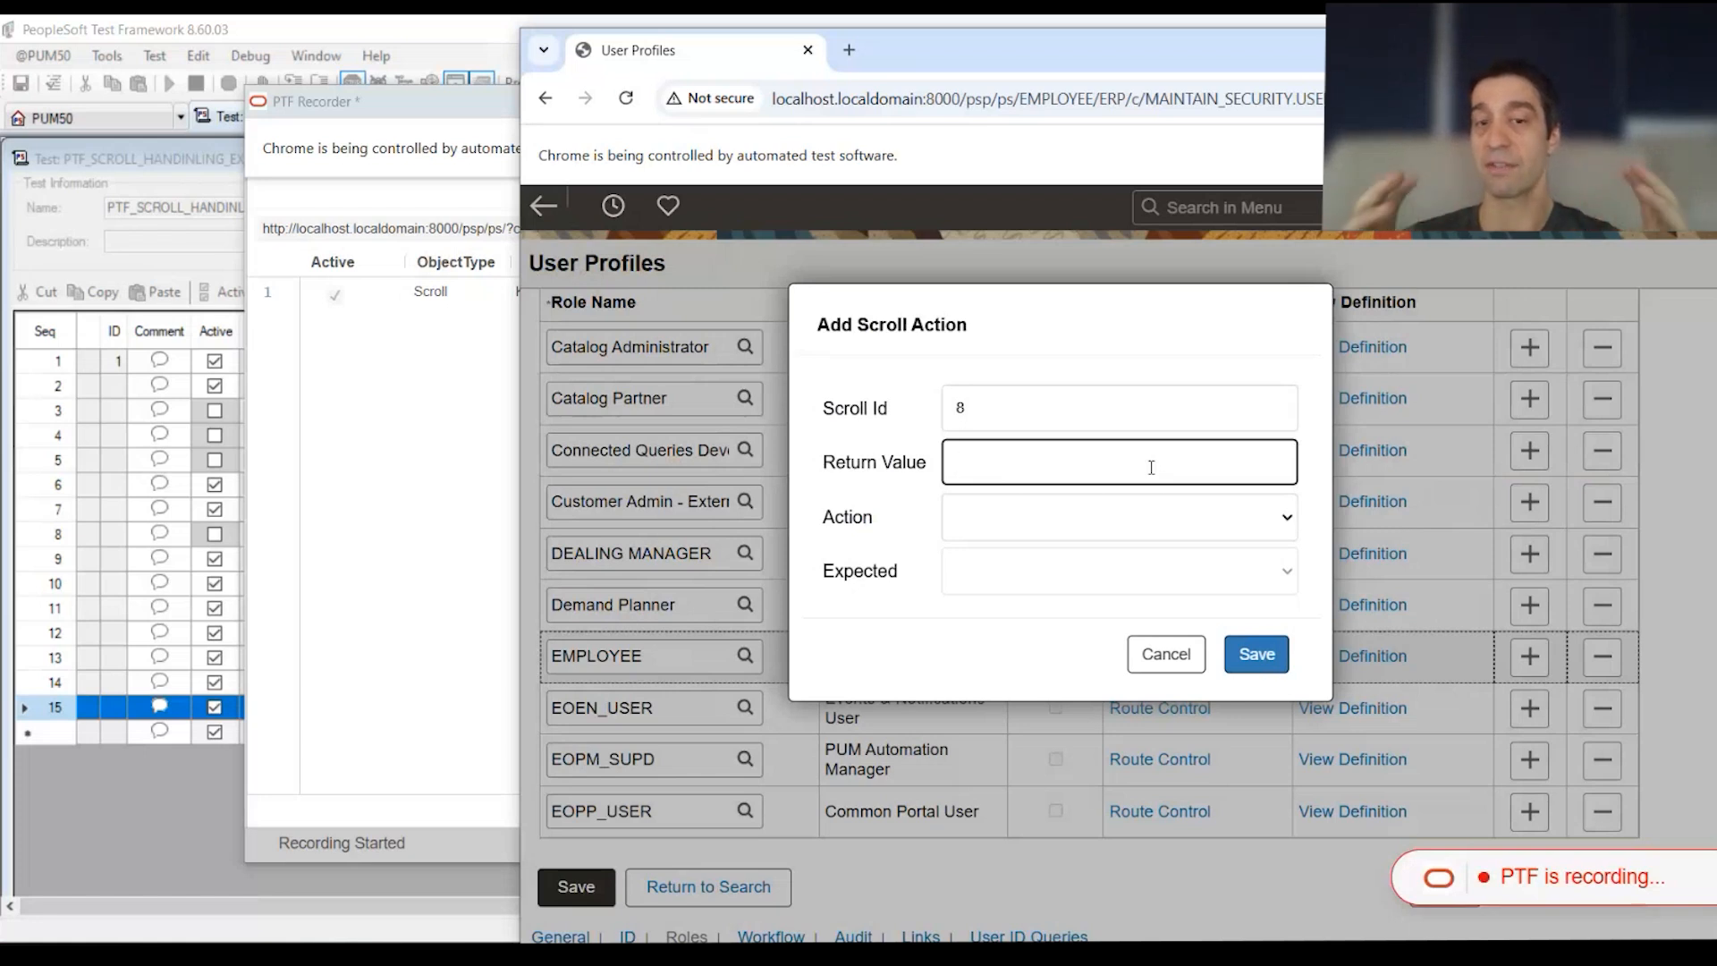
{"action": "type", "text": "&"}
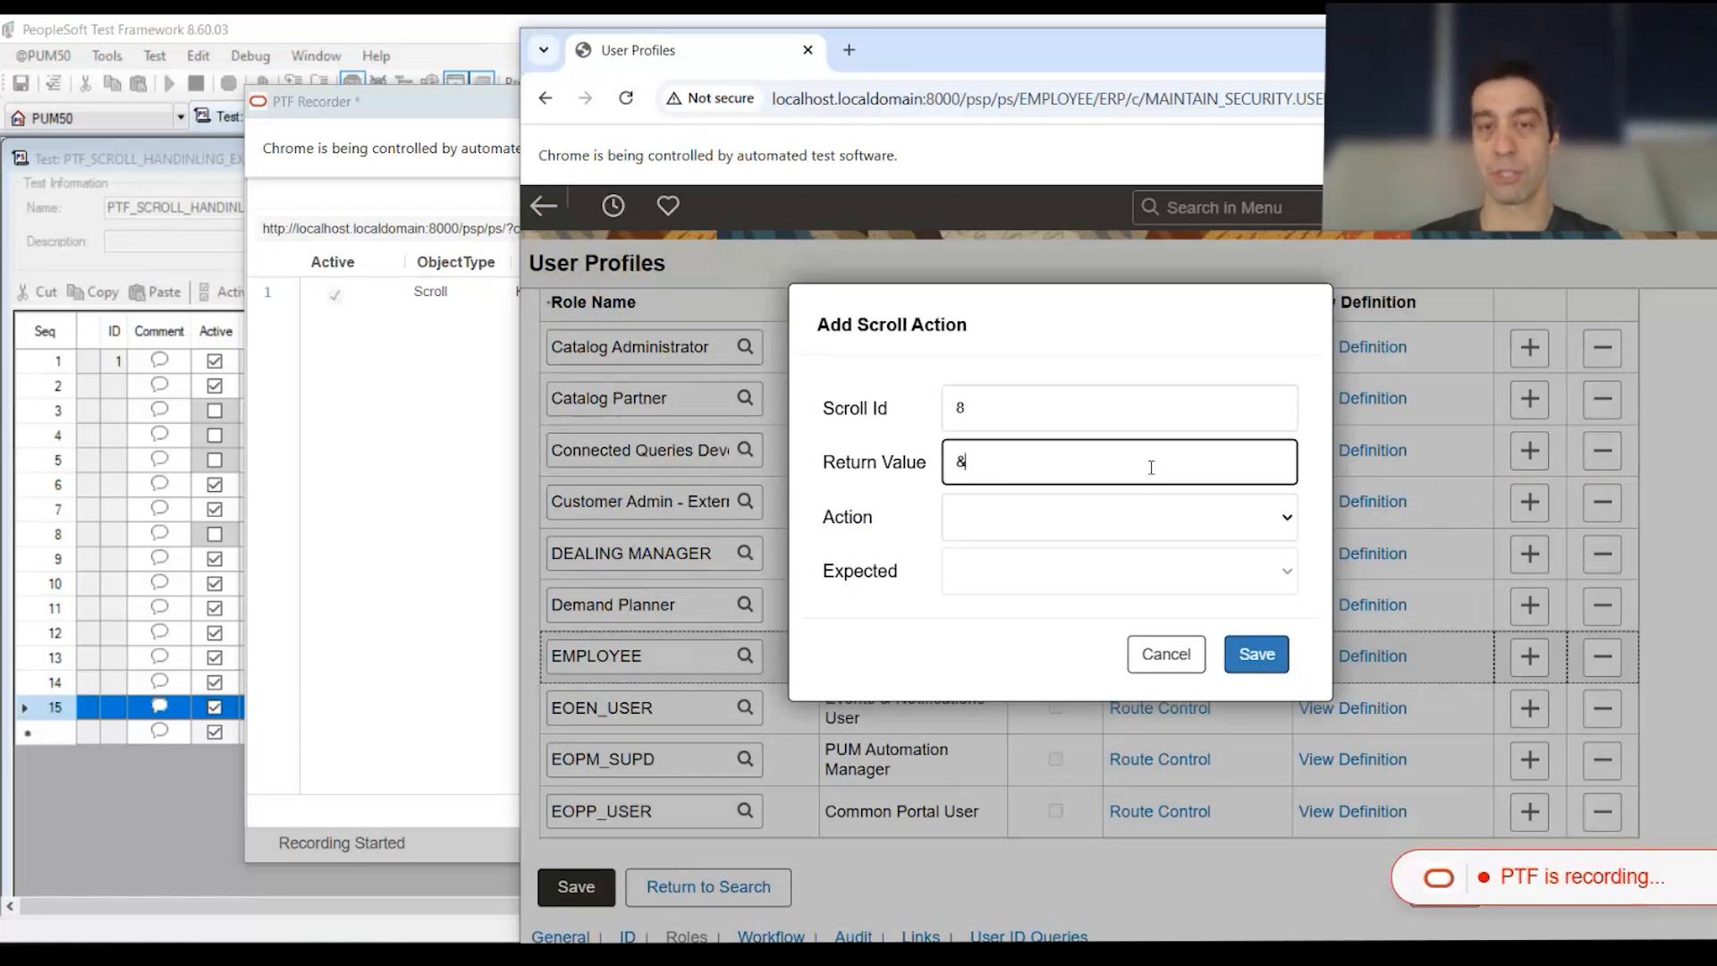
{"action": "type", "text": "location"}
{"action": "key", "text": "BackSpace"}
{"action": "key", "text": "BackSpace"}
{"action": "key", "text": "BackSpace"}
{"action": "key", "text": "BackSpace"}
{"action": "key", "text": "BackSpace"}
{"action": "key", "text": "BackSpace"}
{"action": "type", "text": "ation"}
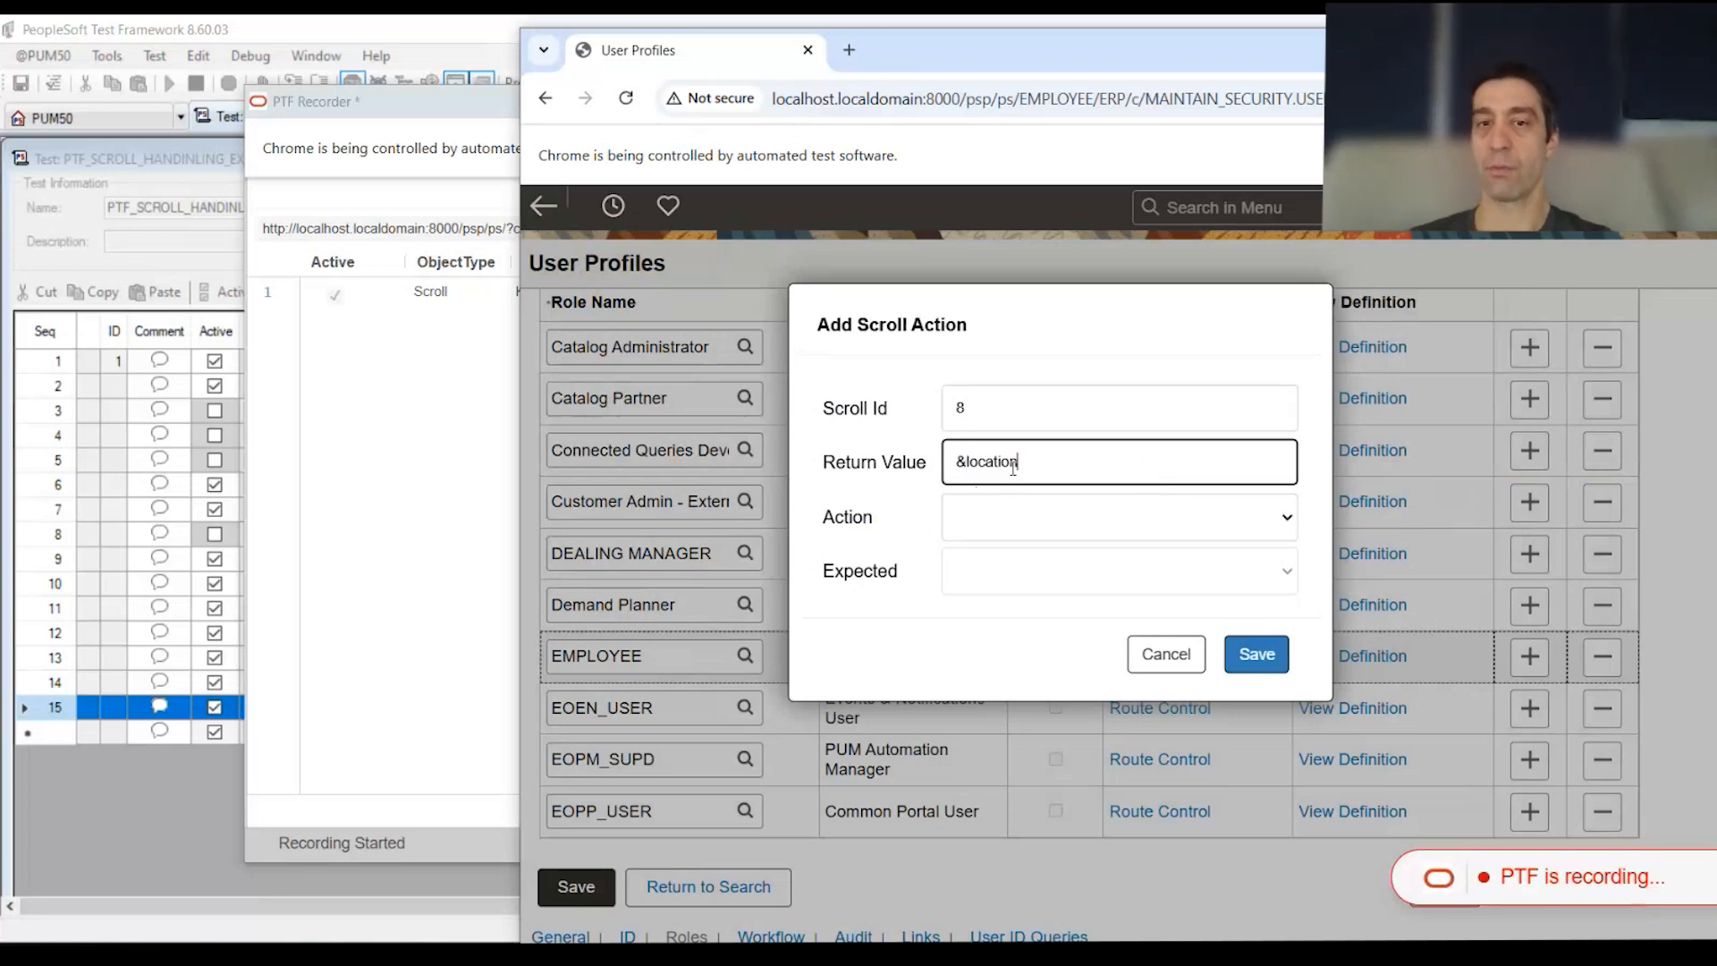
{"action": "left_click_drag", "start_coordinate": [1015, 461], "coordinate": [879, 468]}
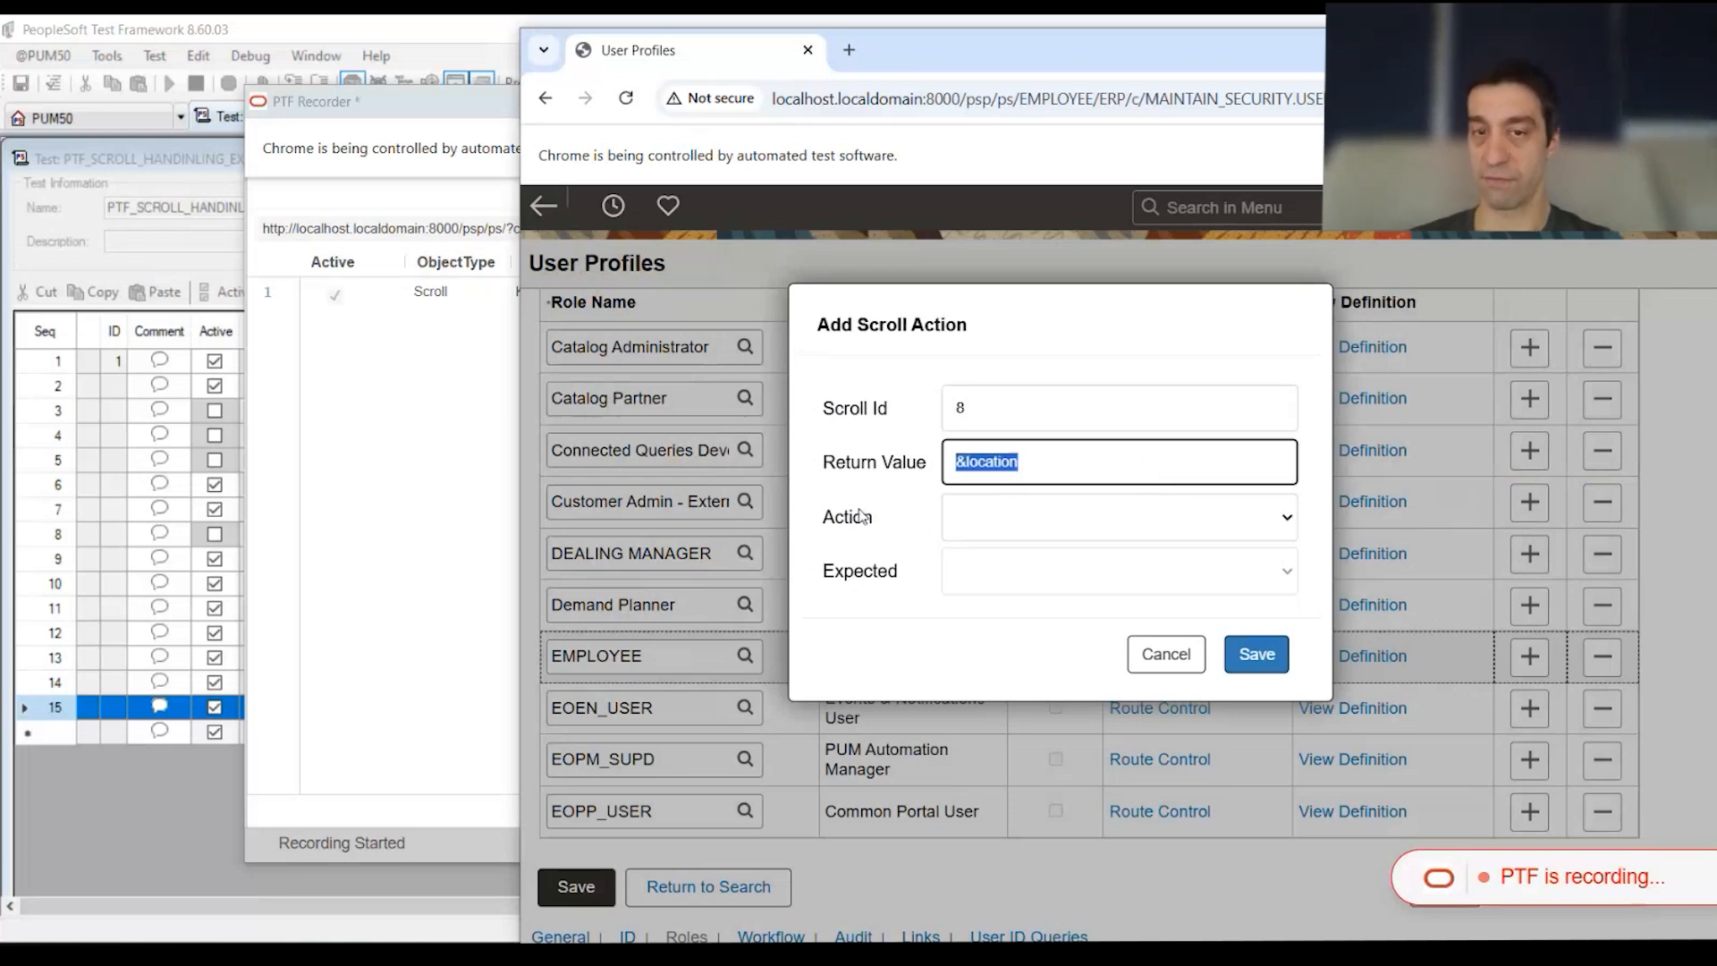
{"action": "left_click", "coordinate": [1288, 519]}
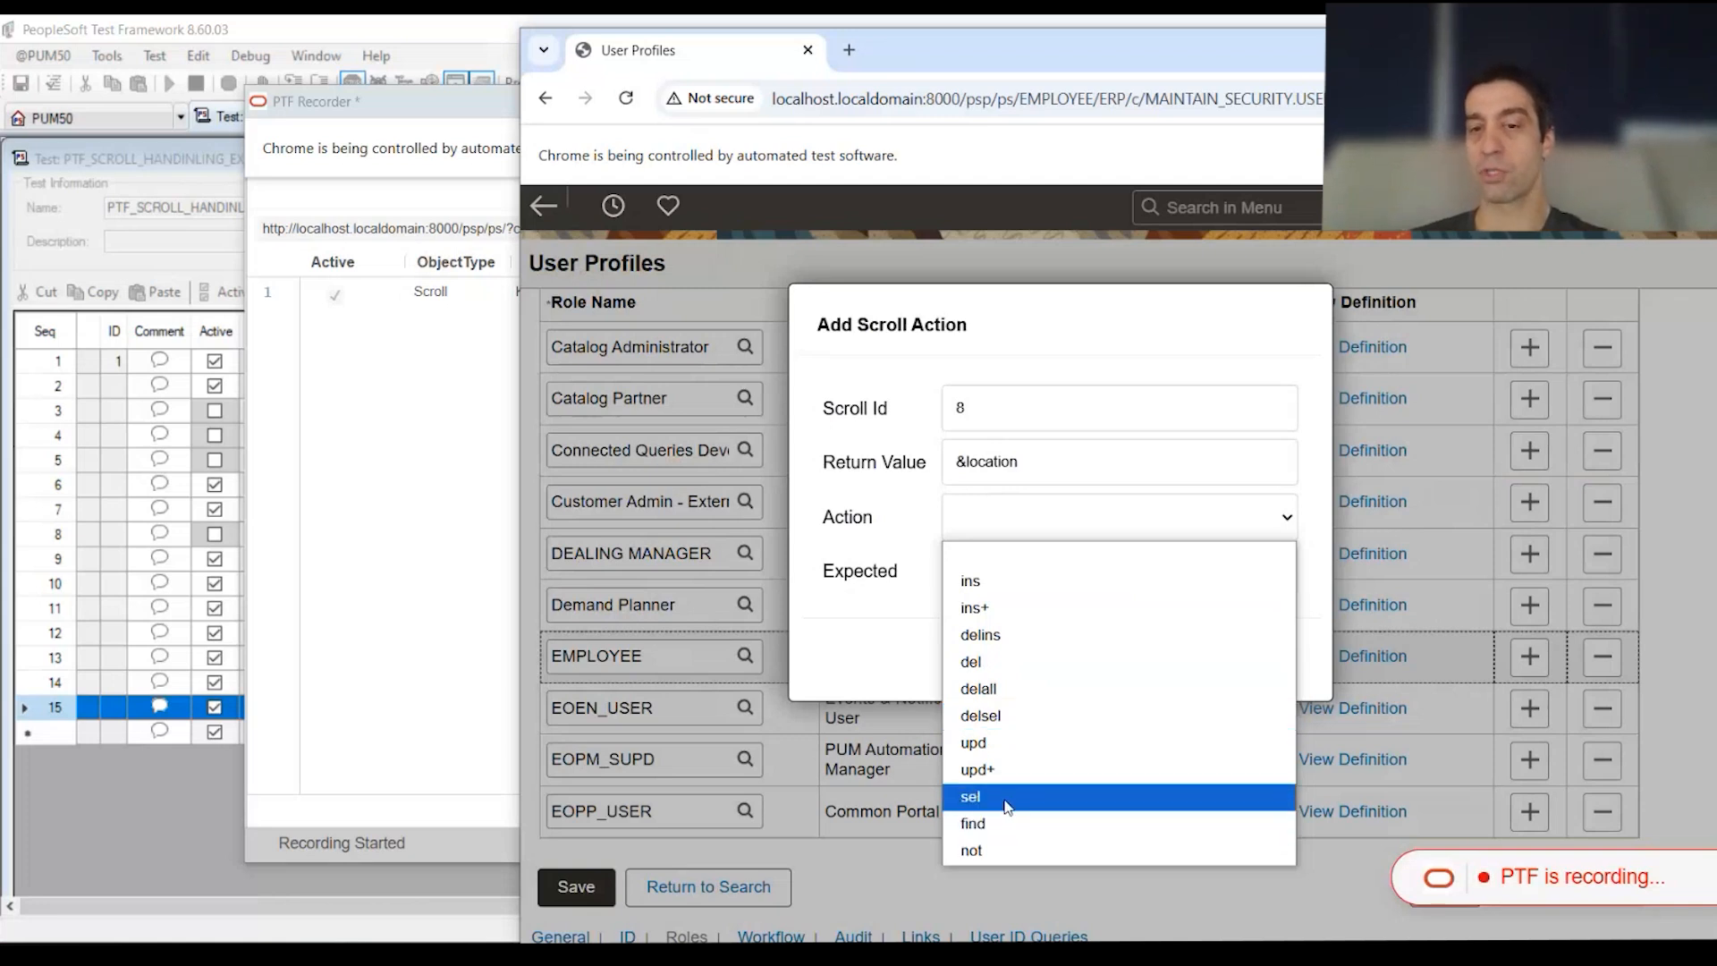
{"action": "left_click", "coordinate": [972, 799]}
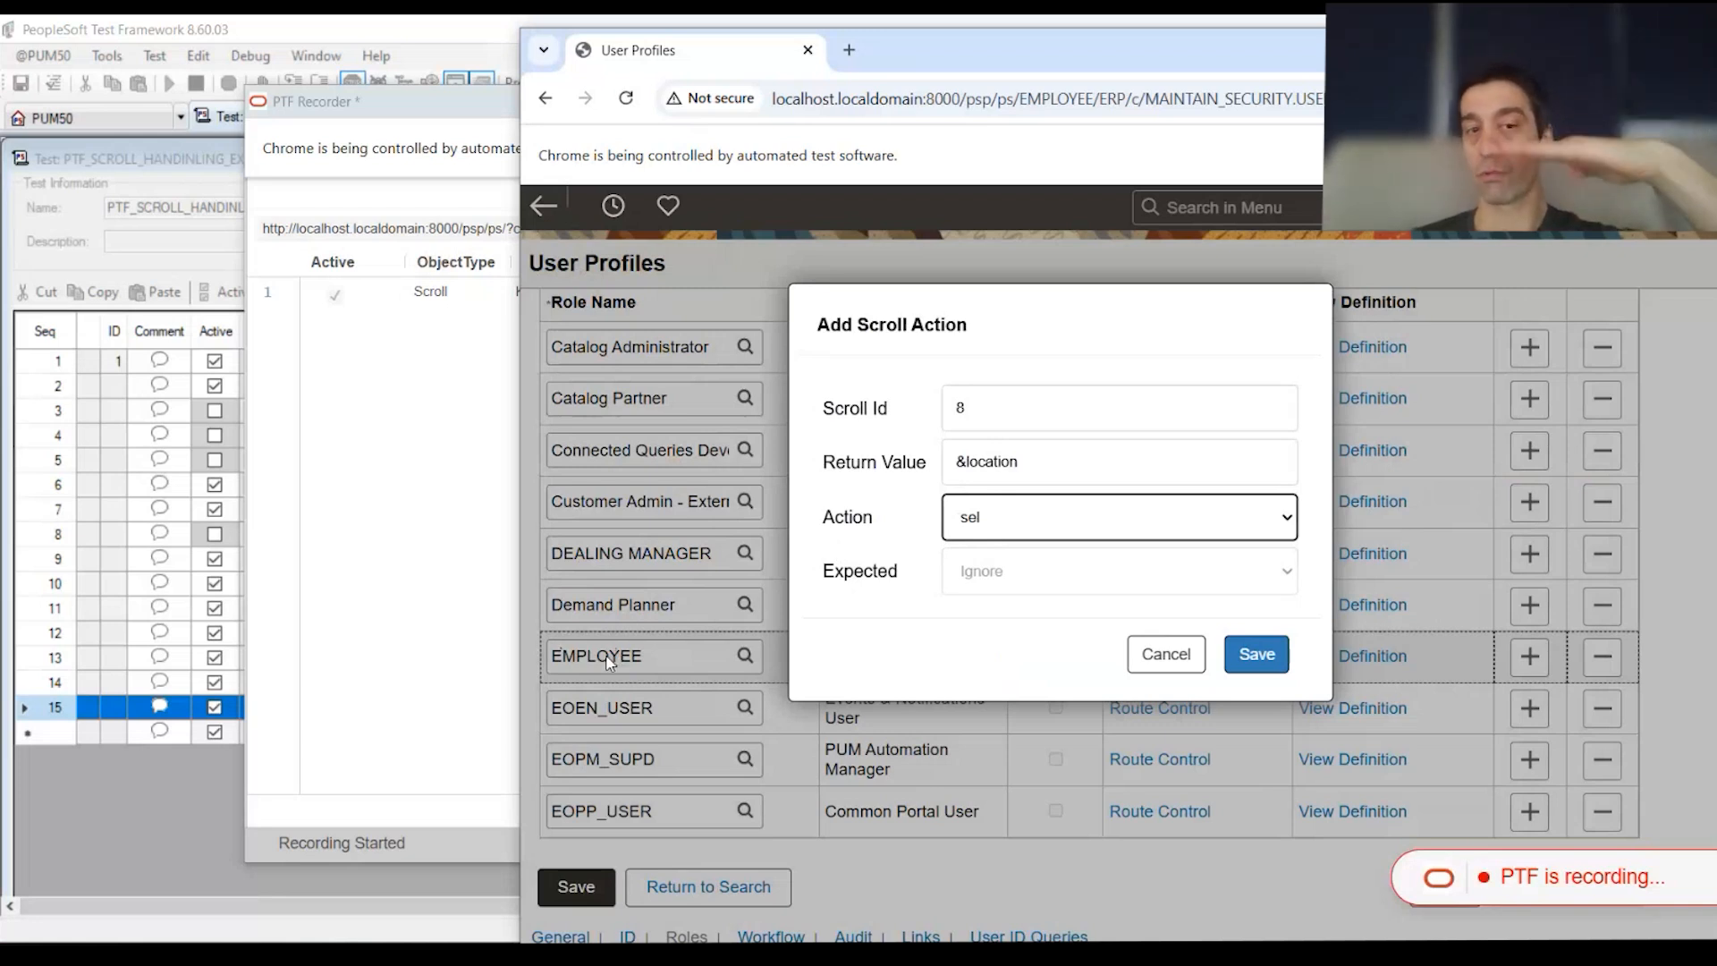
{"action": "triple_click", "coordinate": [1035, 464]}
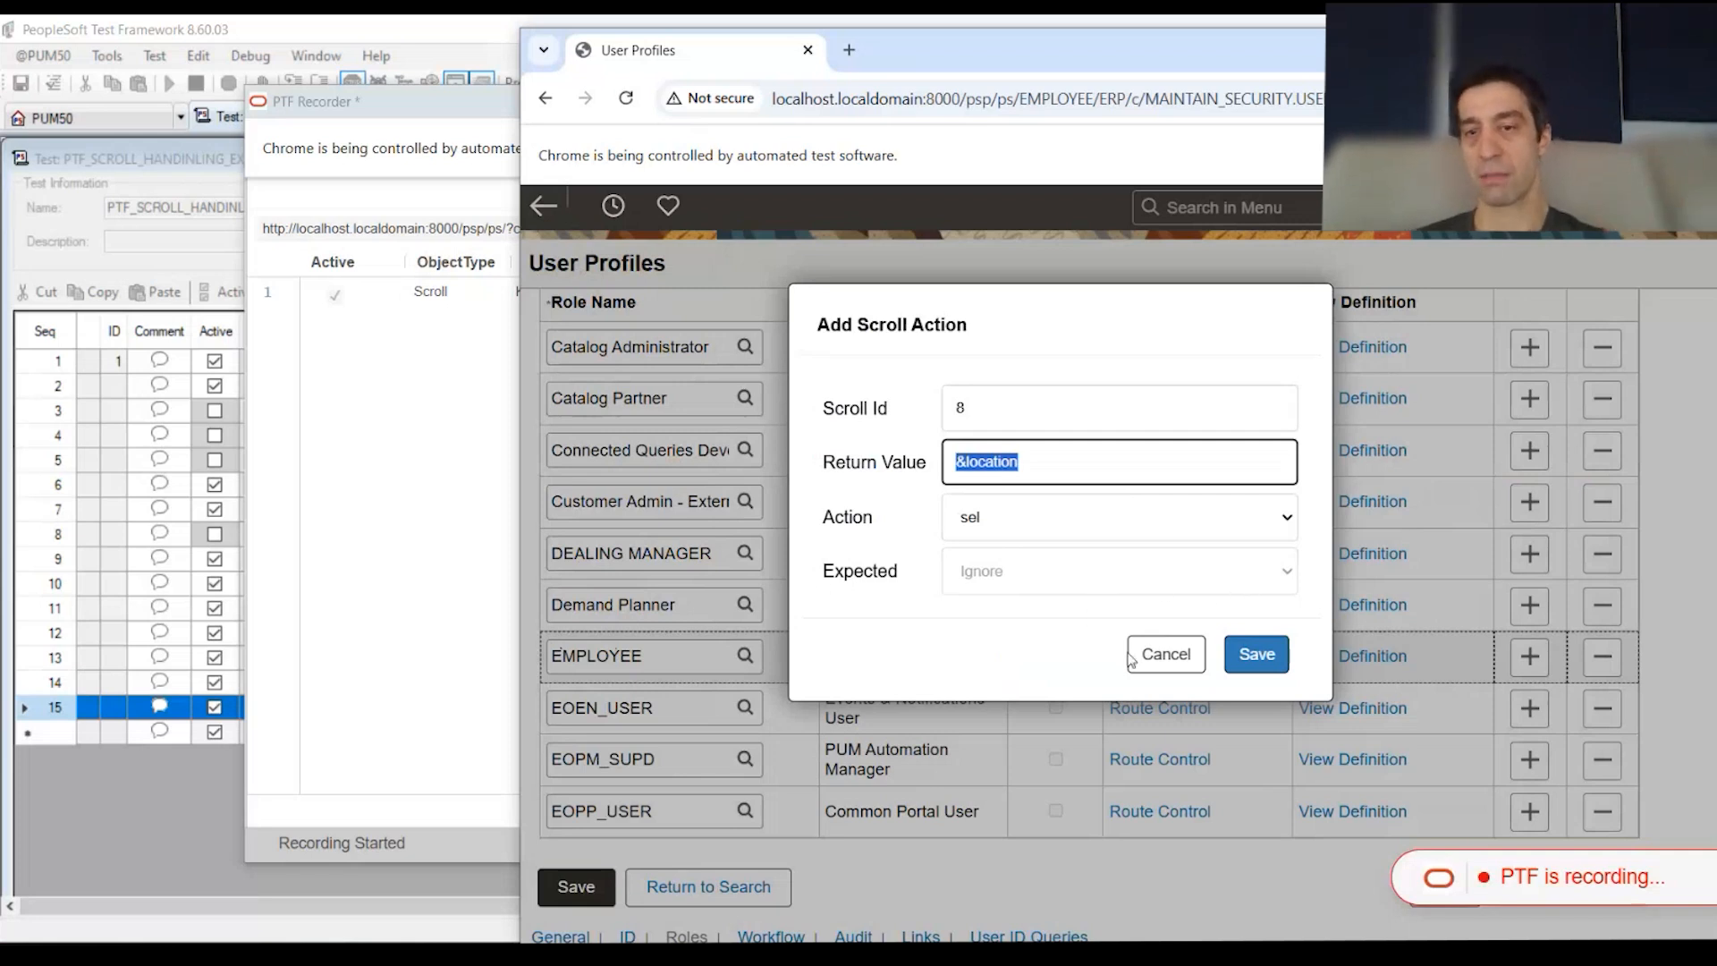
{"action": "left_click", "coordinate": [1256, 655]}
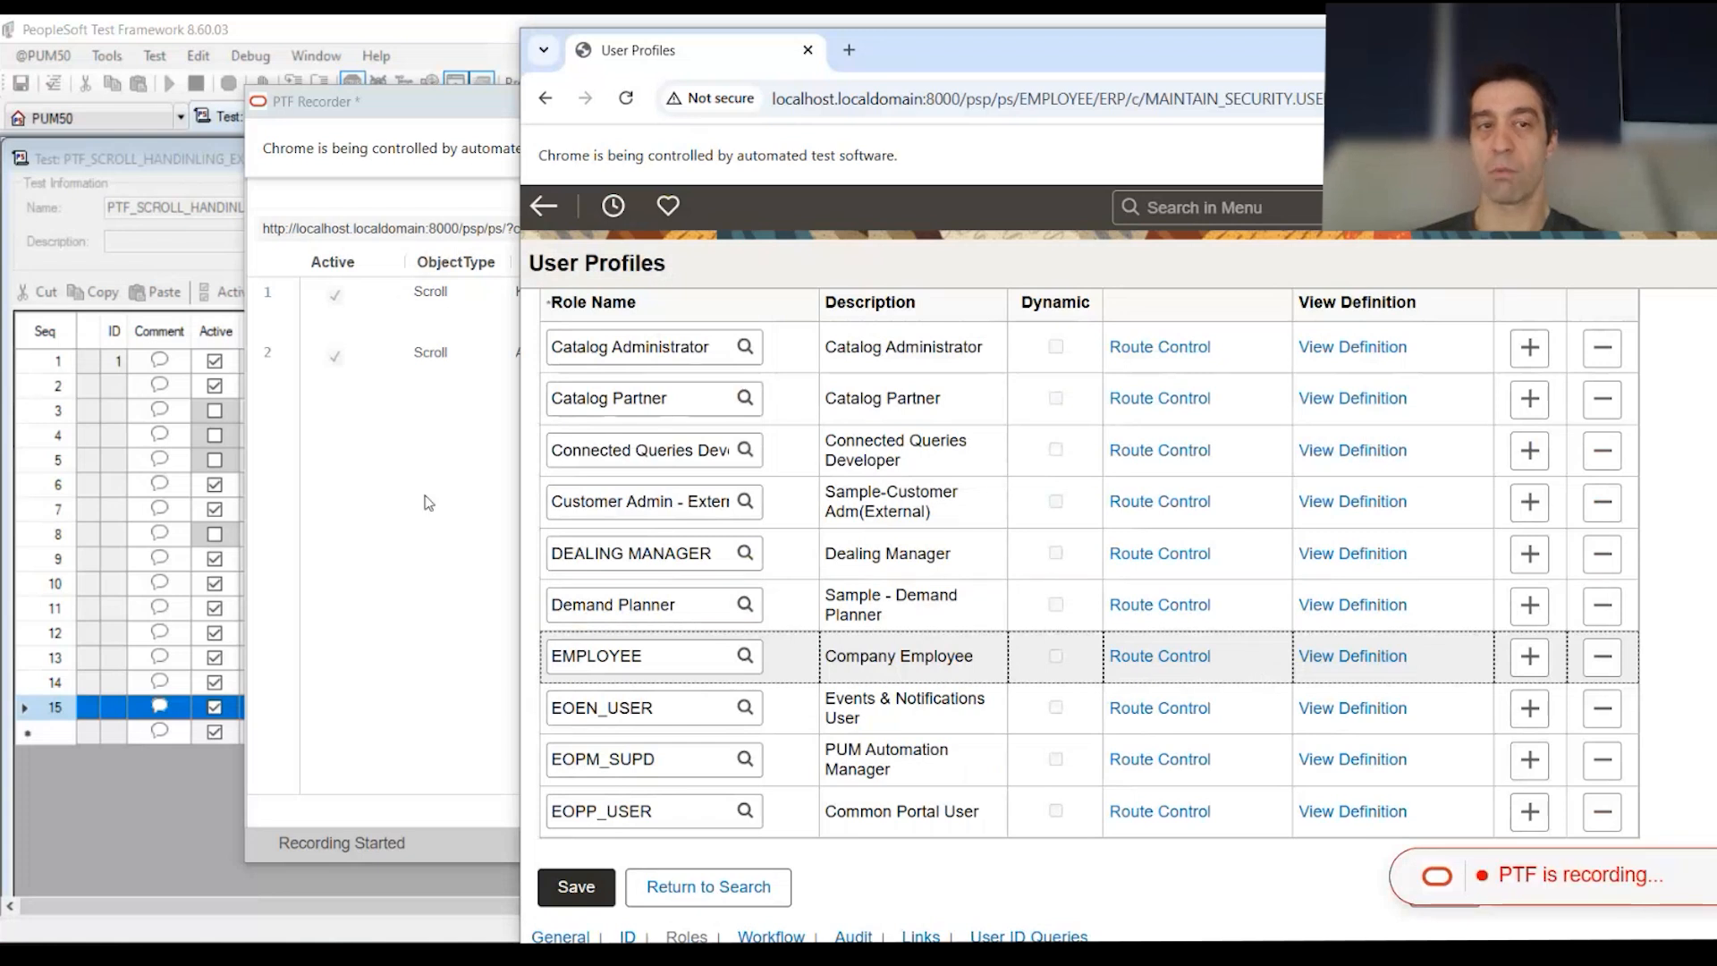
Step: Stop recording so the two Scroll steps are added to the test
{"action": "left_click", "coordinate": [462, 510]}
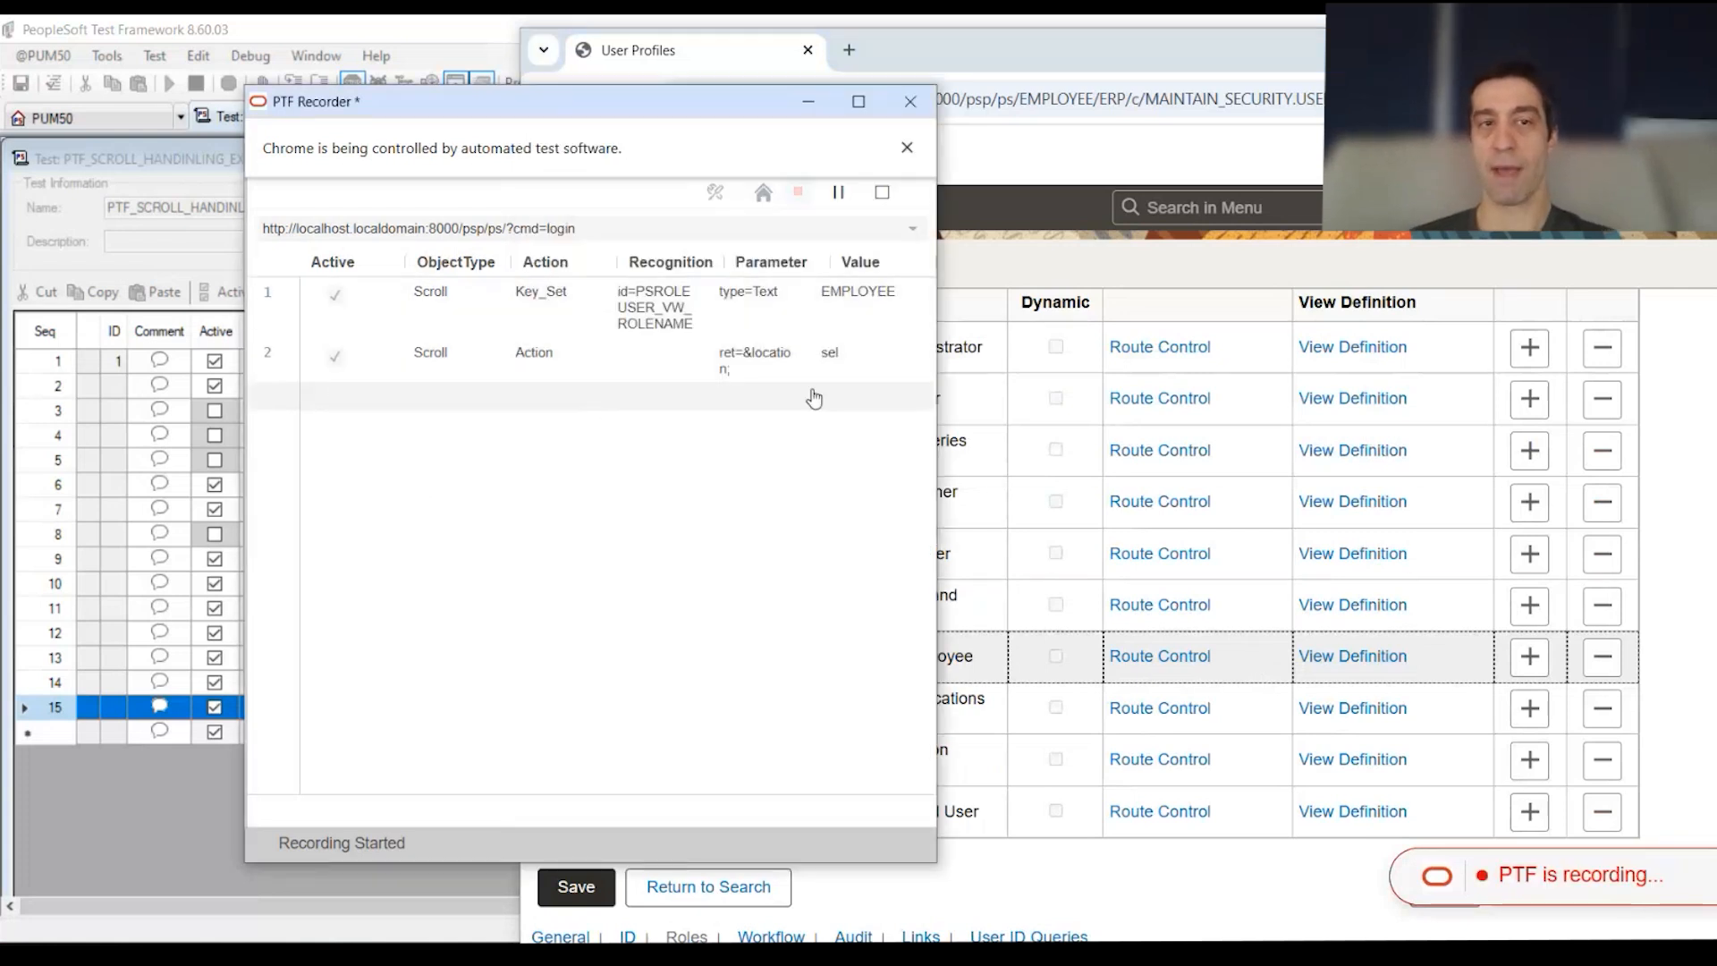
{"action": "left_click_drag", "start_coordinate": [642, 113], "coordinate": [835, 132]}
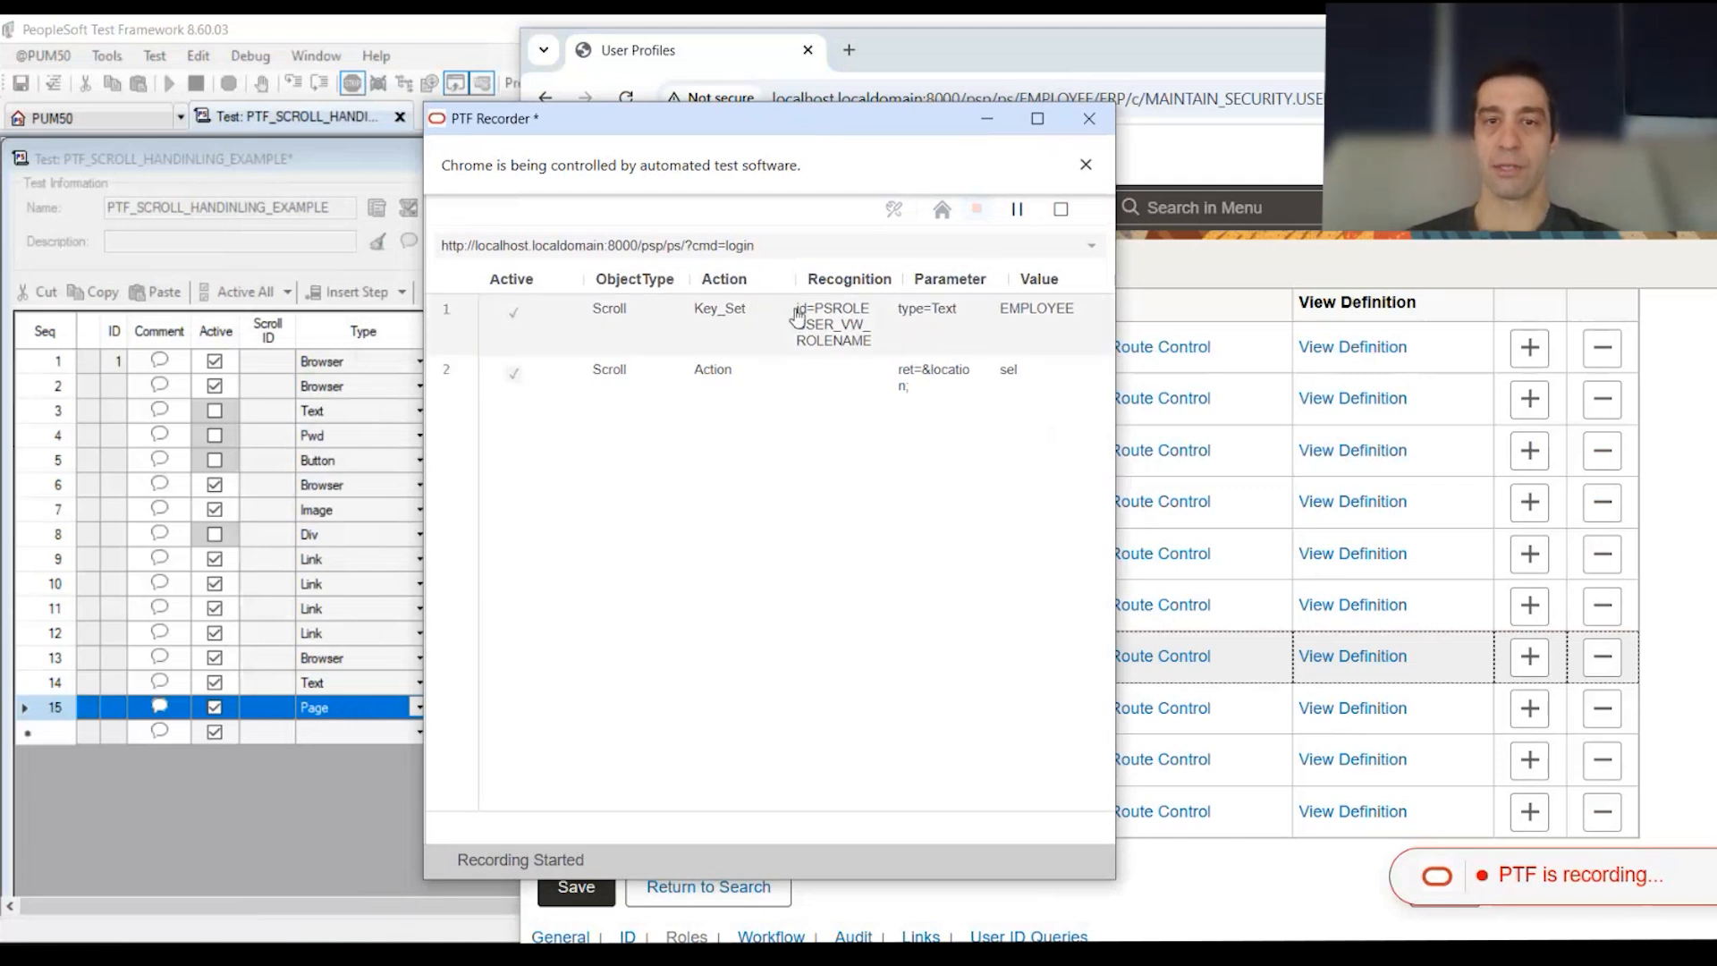
{"action": "left_click", "coordinate": [1062, 211]}
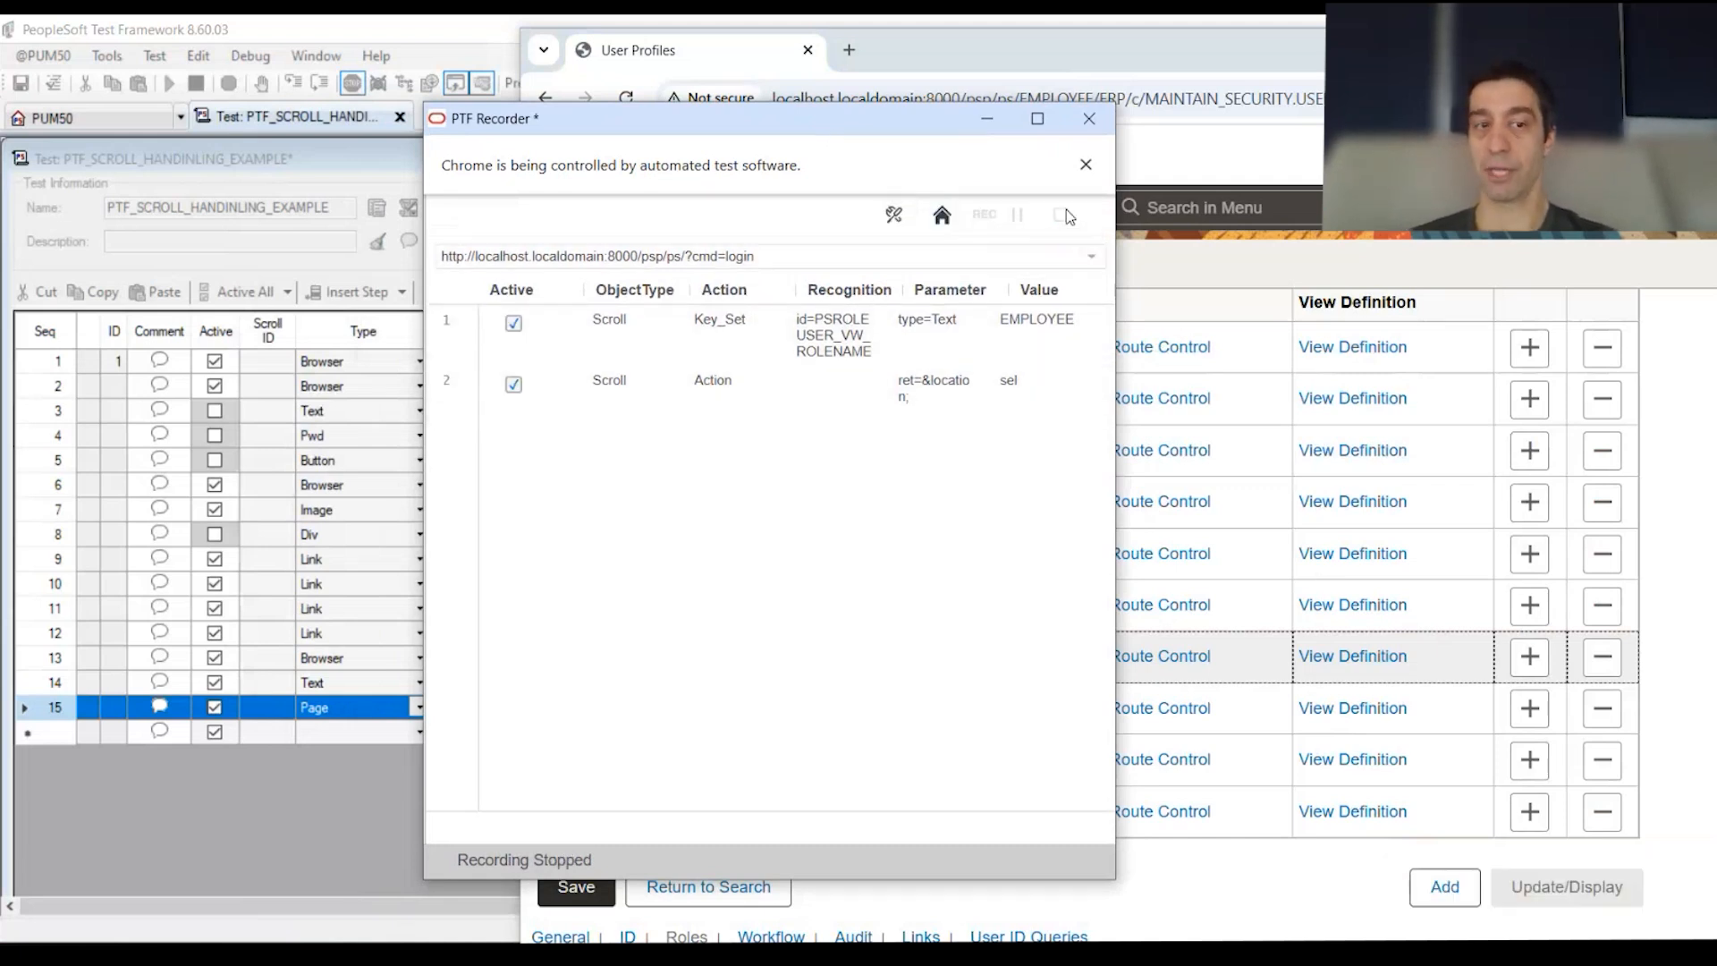
{"action": "left_click", "coordinate": [201, 159]}
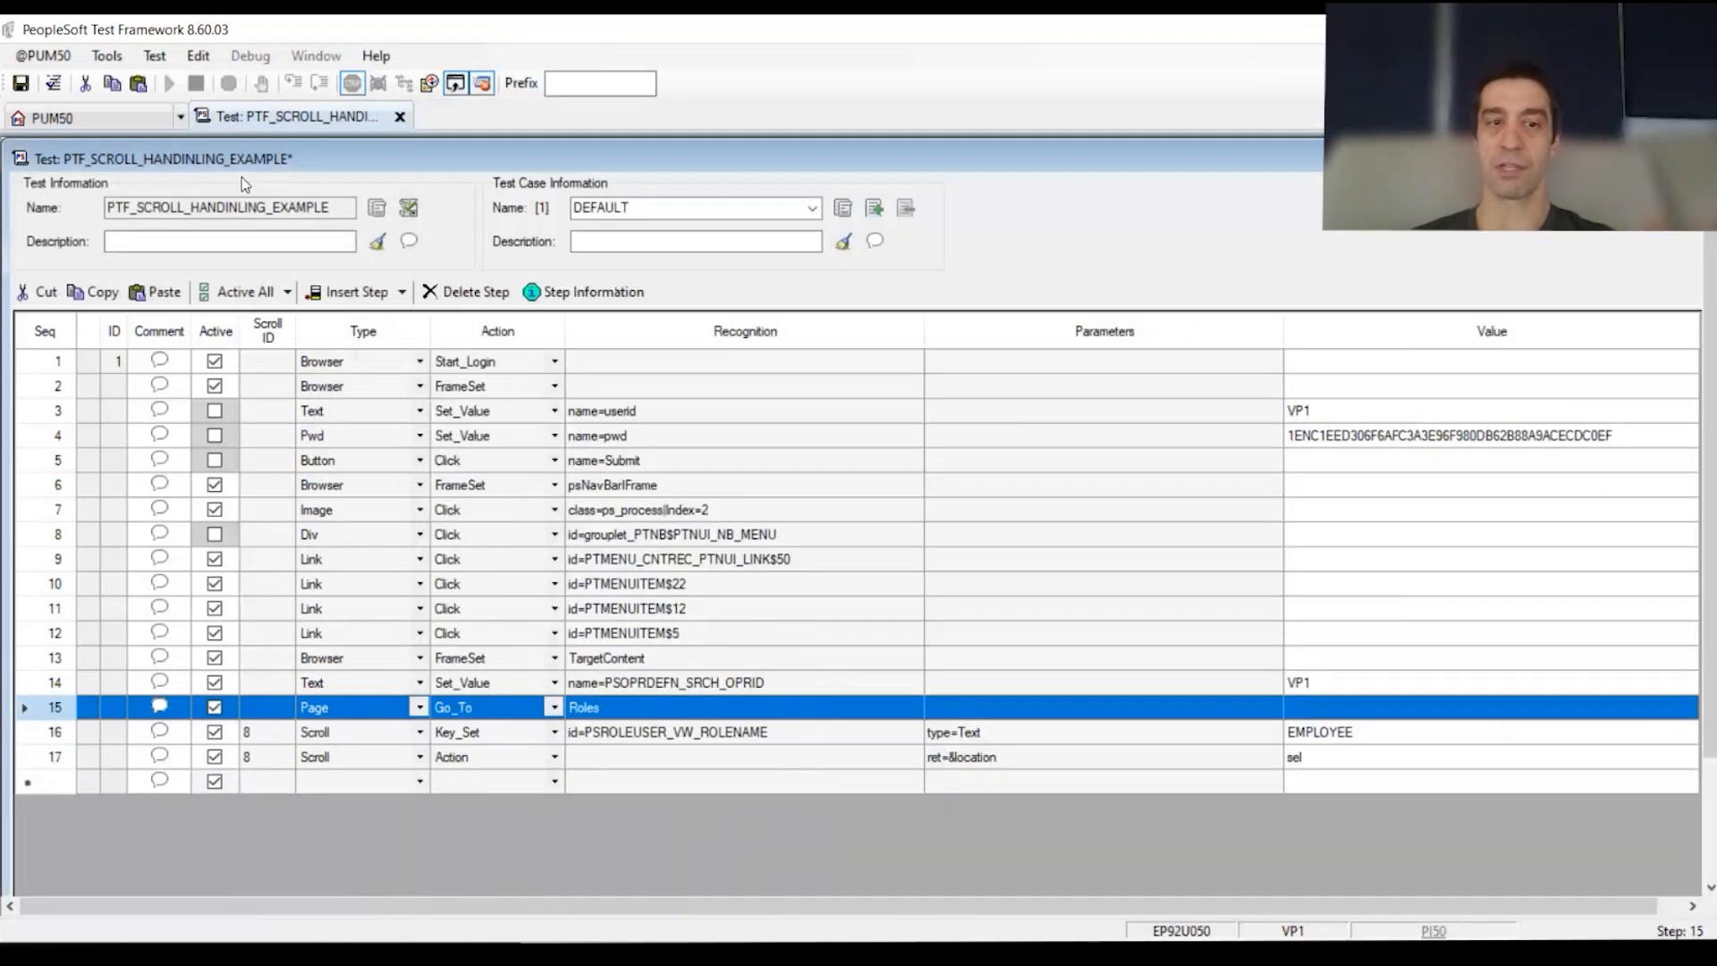
Step: Review new step 16's recognition, type=Text parameter and scroll ID 8
{"action": "left_click_drag", "start_coordinate": [42, 732], "coordinate": [44, 757]}
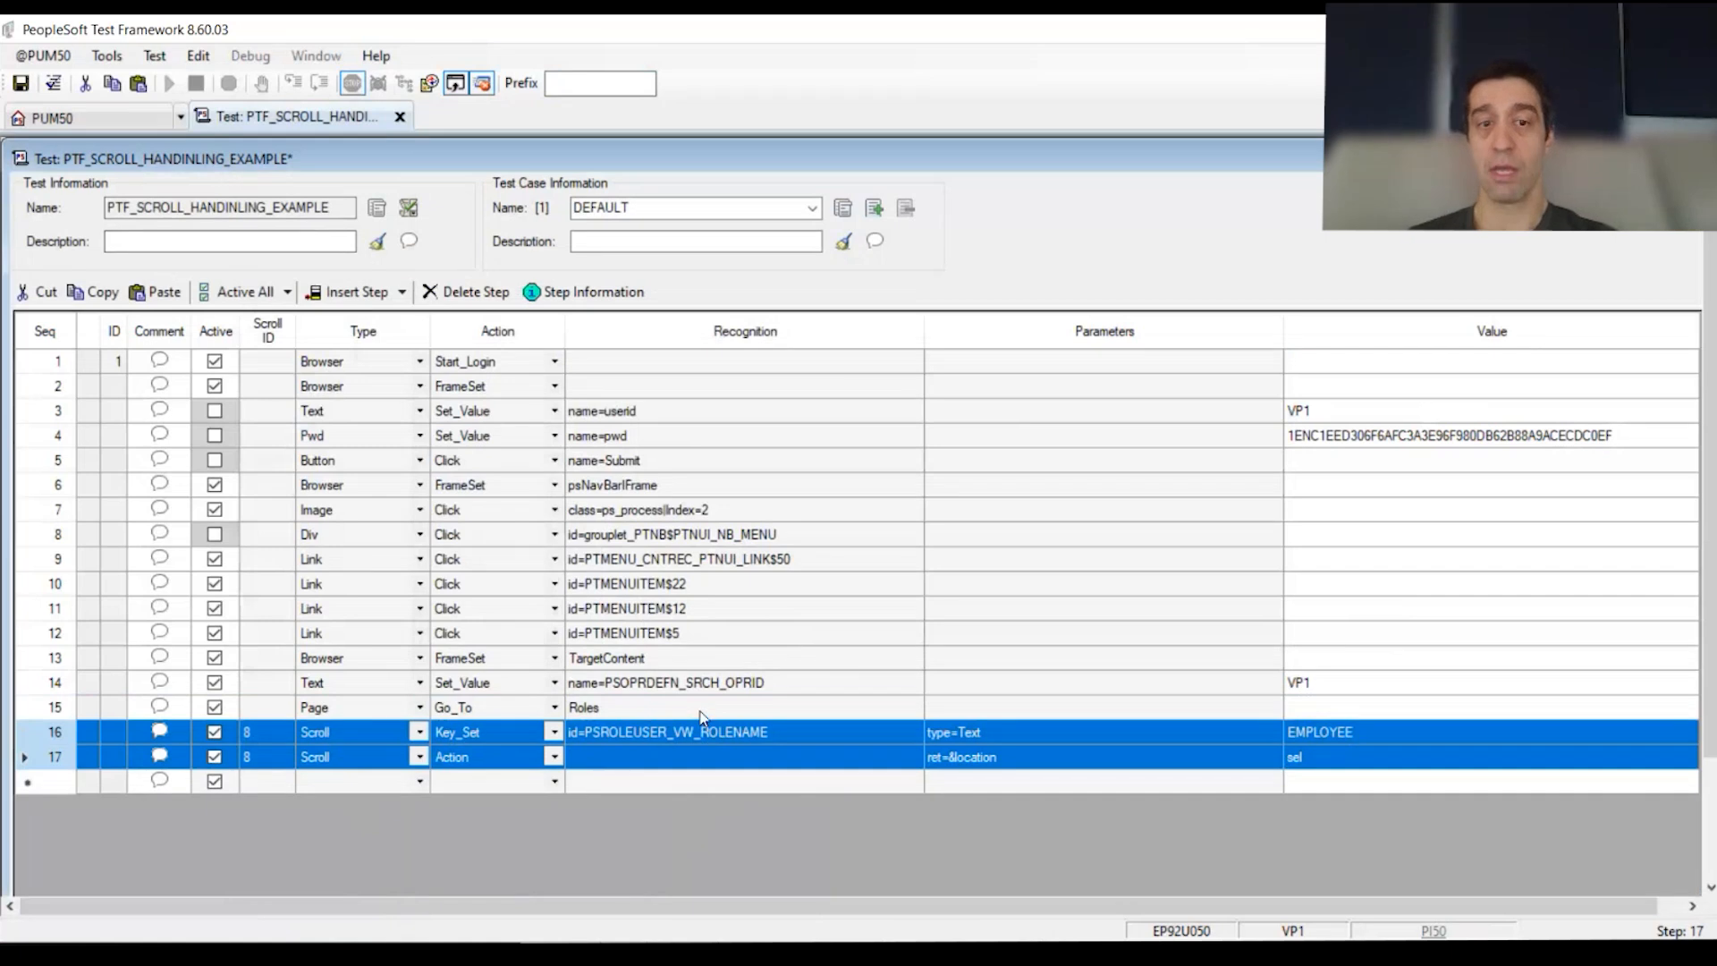
{"action": "left_click", "coordinate": [367, 706]}
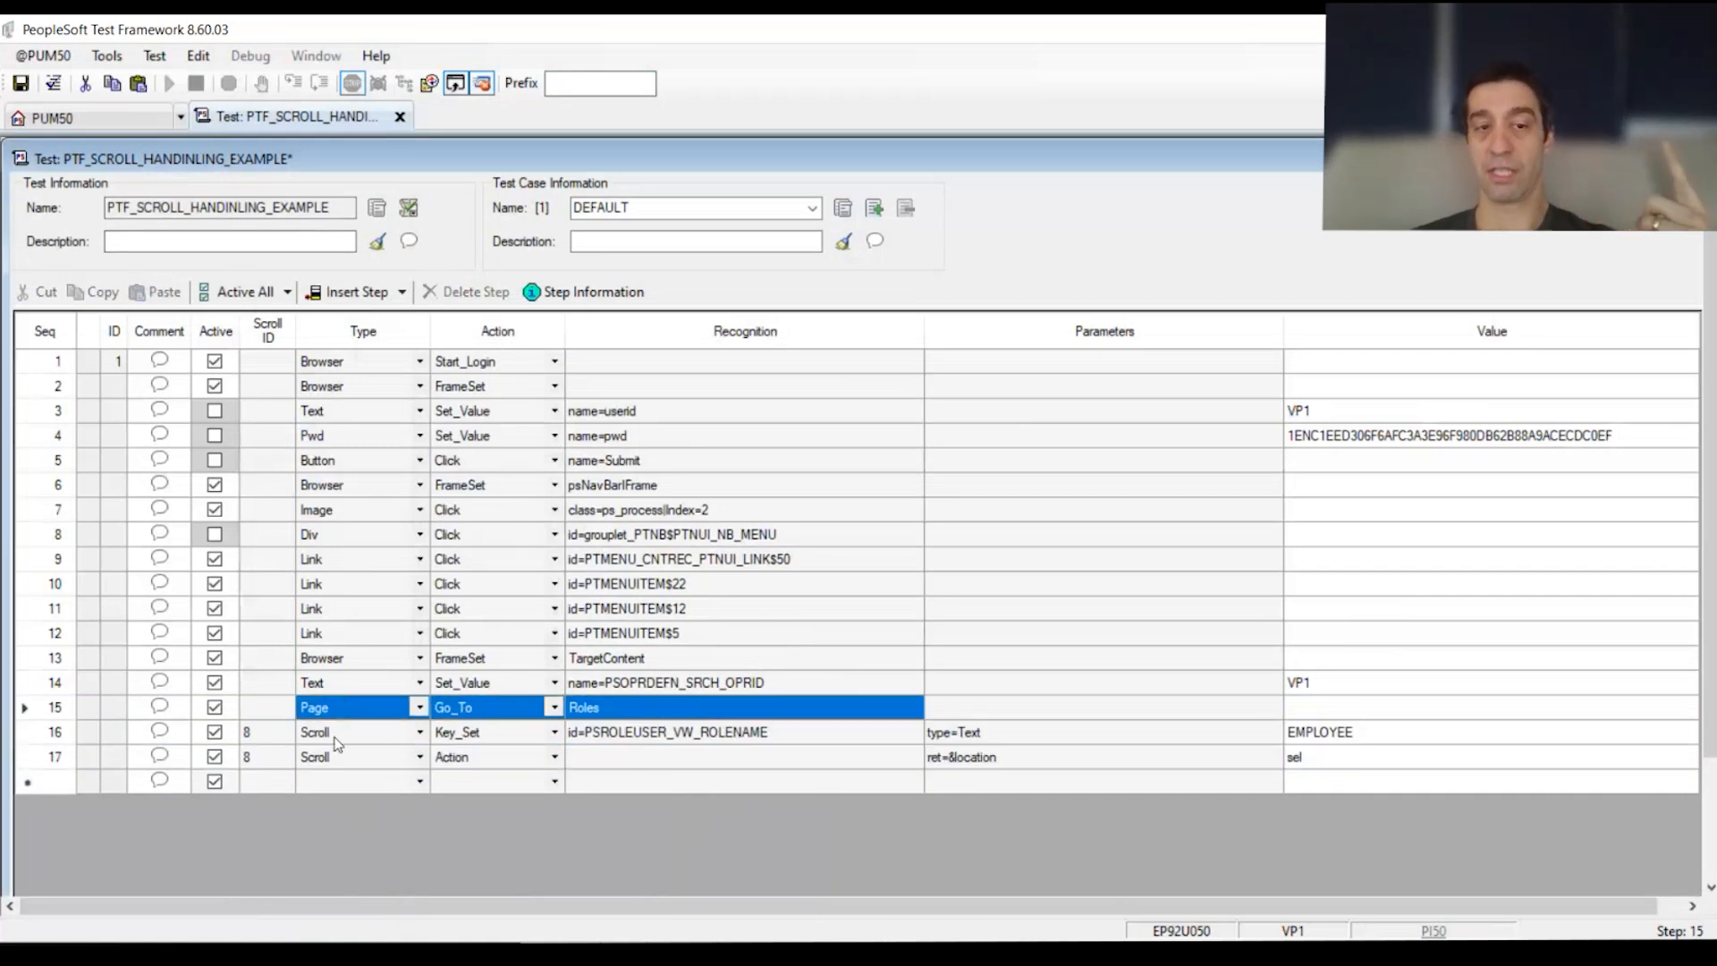
{"action": "left_click", "coordinate": [473, 737]}
{"action": "left_click", "coordinate": [742, 735]}
{"action": "left_click", "coordinate": [793, 735]}
{"action": "double_click", "coordinate": [766, 734]}
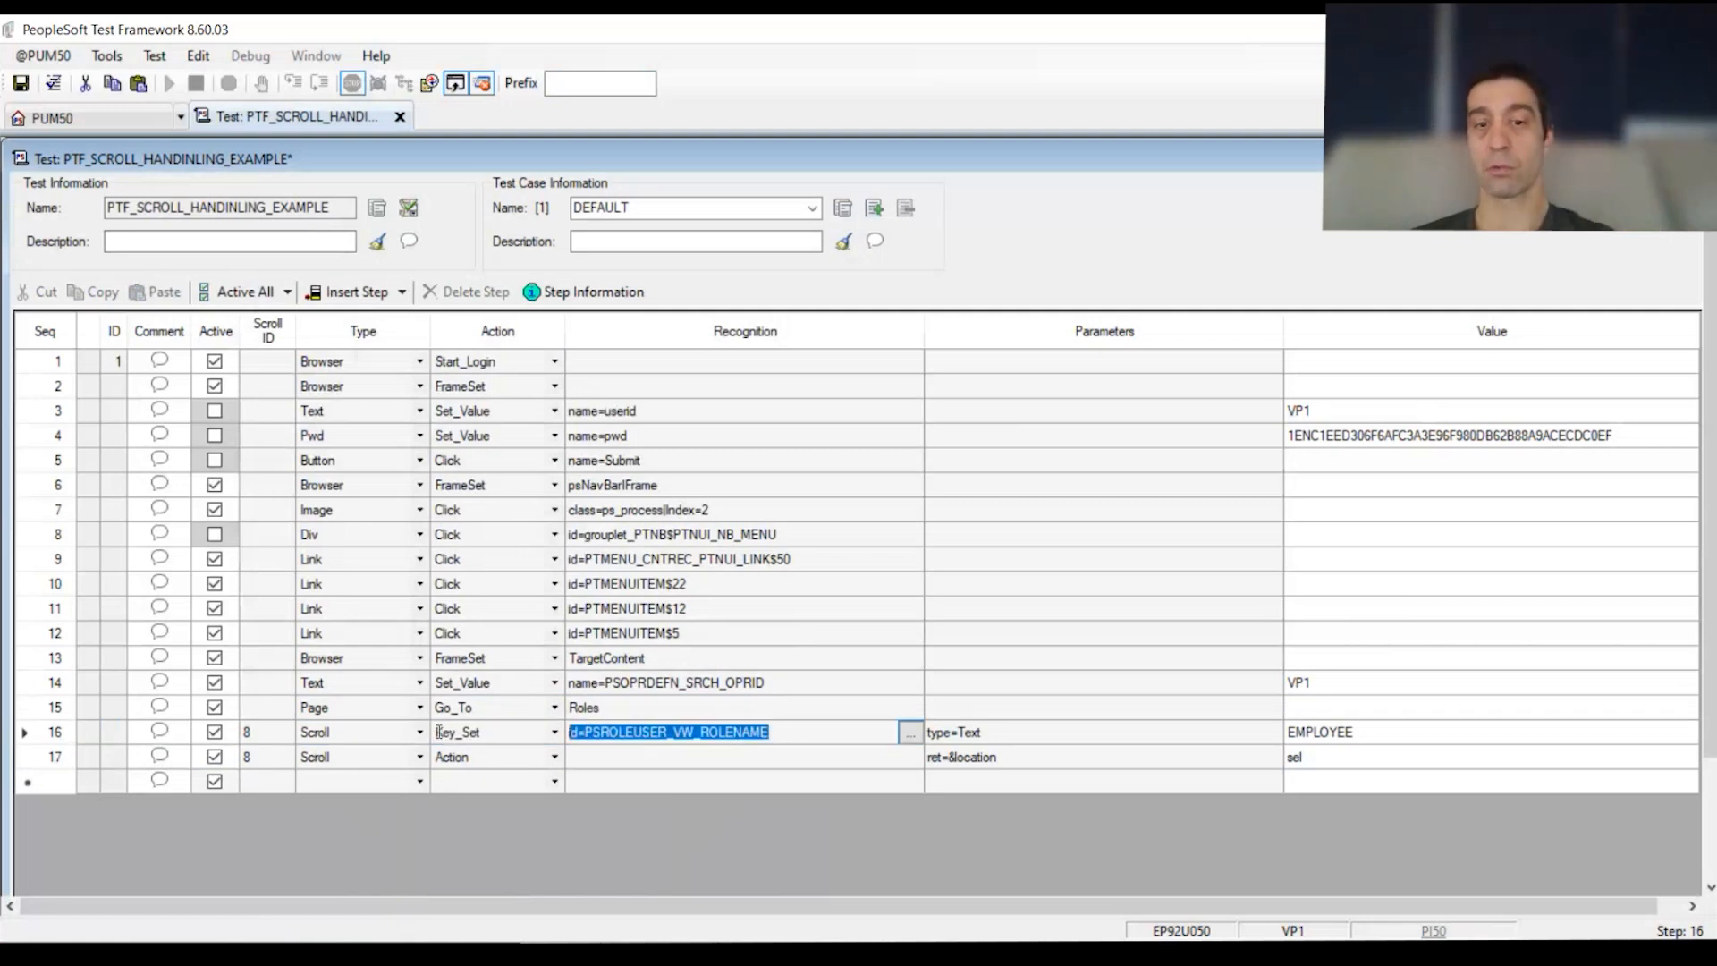
{"action": "left_click", "coordinate": [1026, 735]}
{"action": "left_click_drag", "start_coordinate": [1353, 745], "coordinate": [351, 741]}
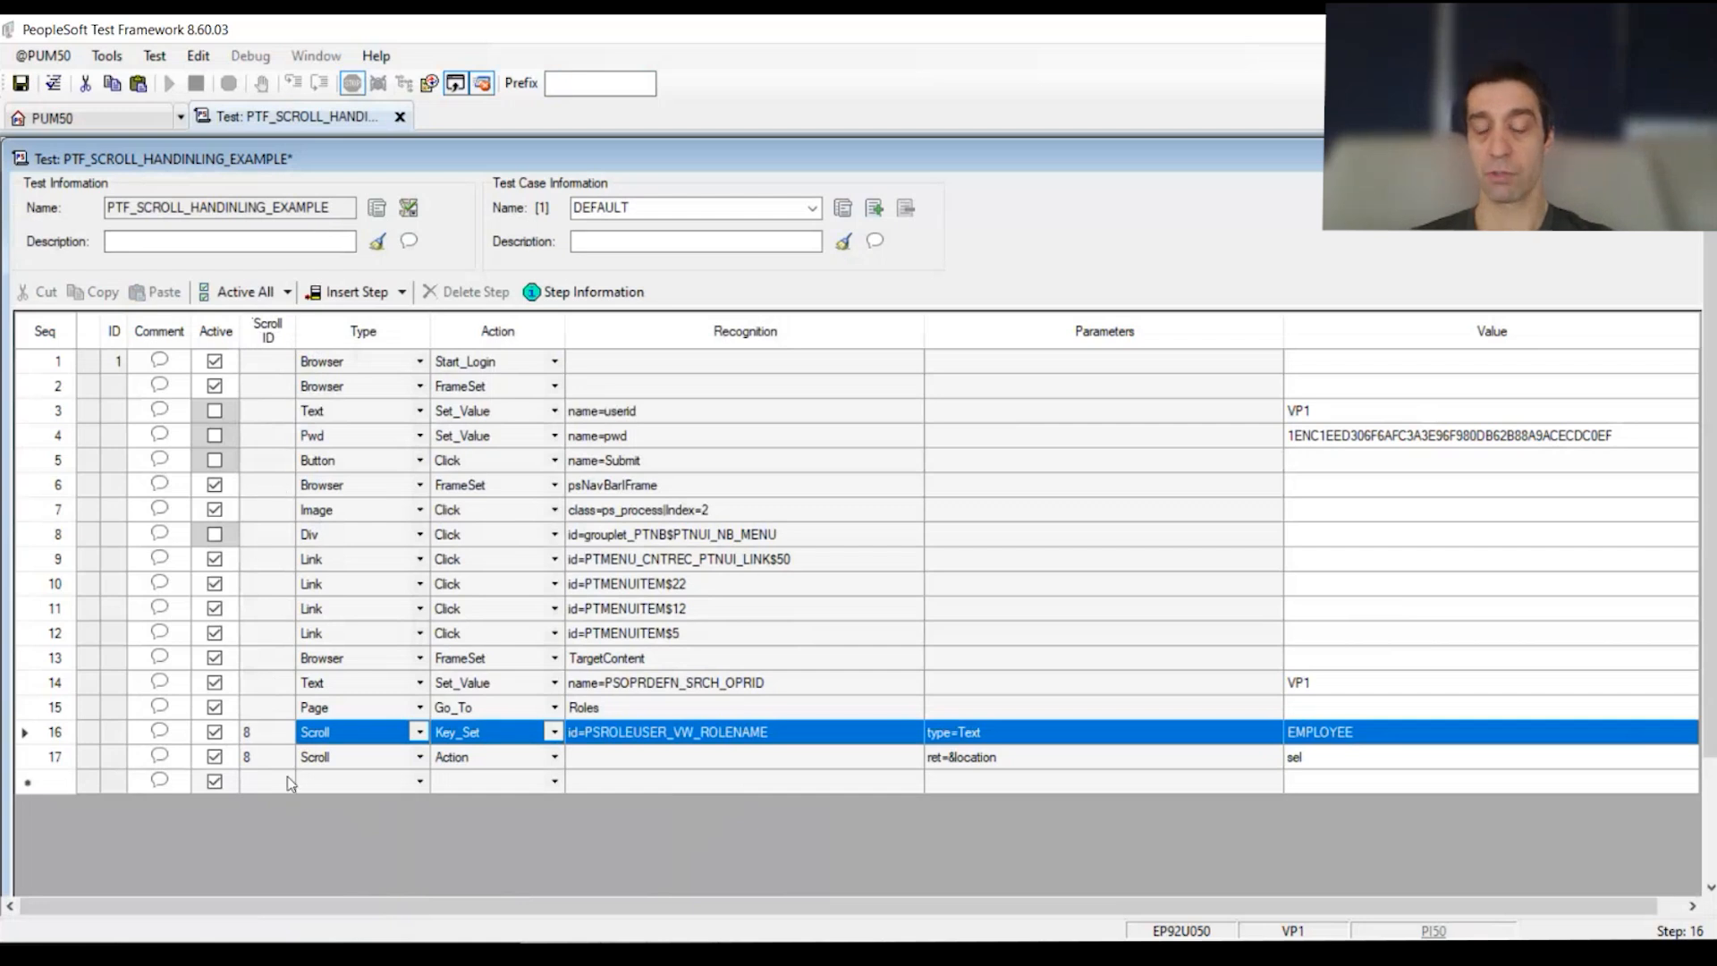
{"action": "left_click", "coordinate": [276, 738]}
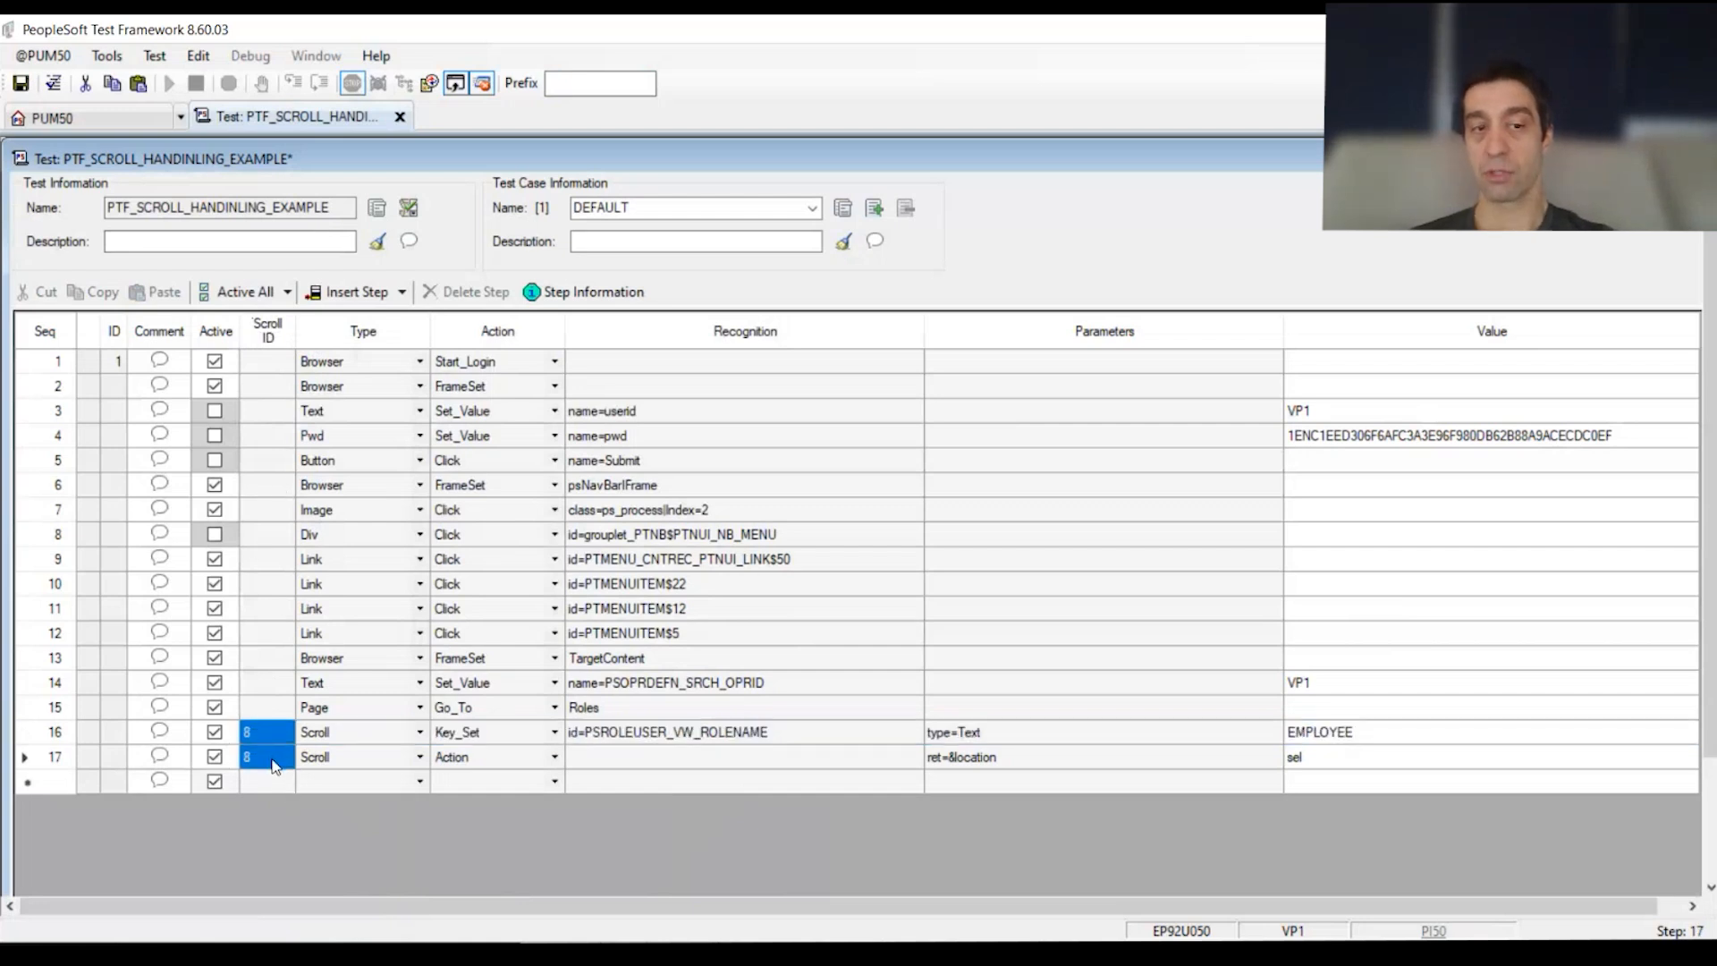
Step: Review step 16's Scroll ID 8 and its full Scroll definition
{"action": "left_click", "coordinate": [275, 737]}
{"action": "left_click_drag", "start_coordinate": [49, 732], "coordinate": [42, 768]}
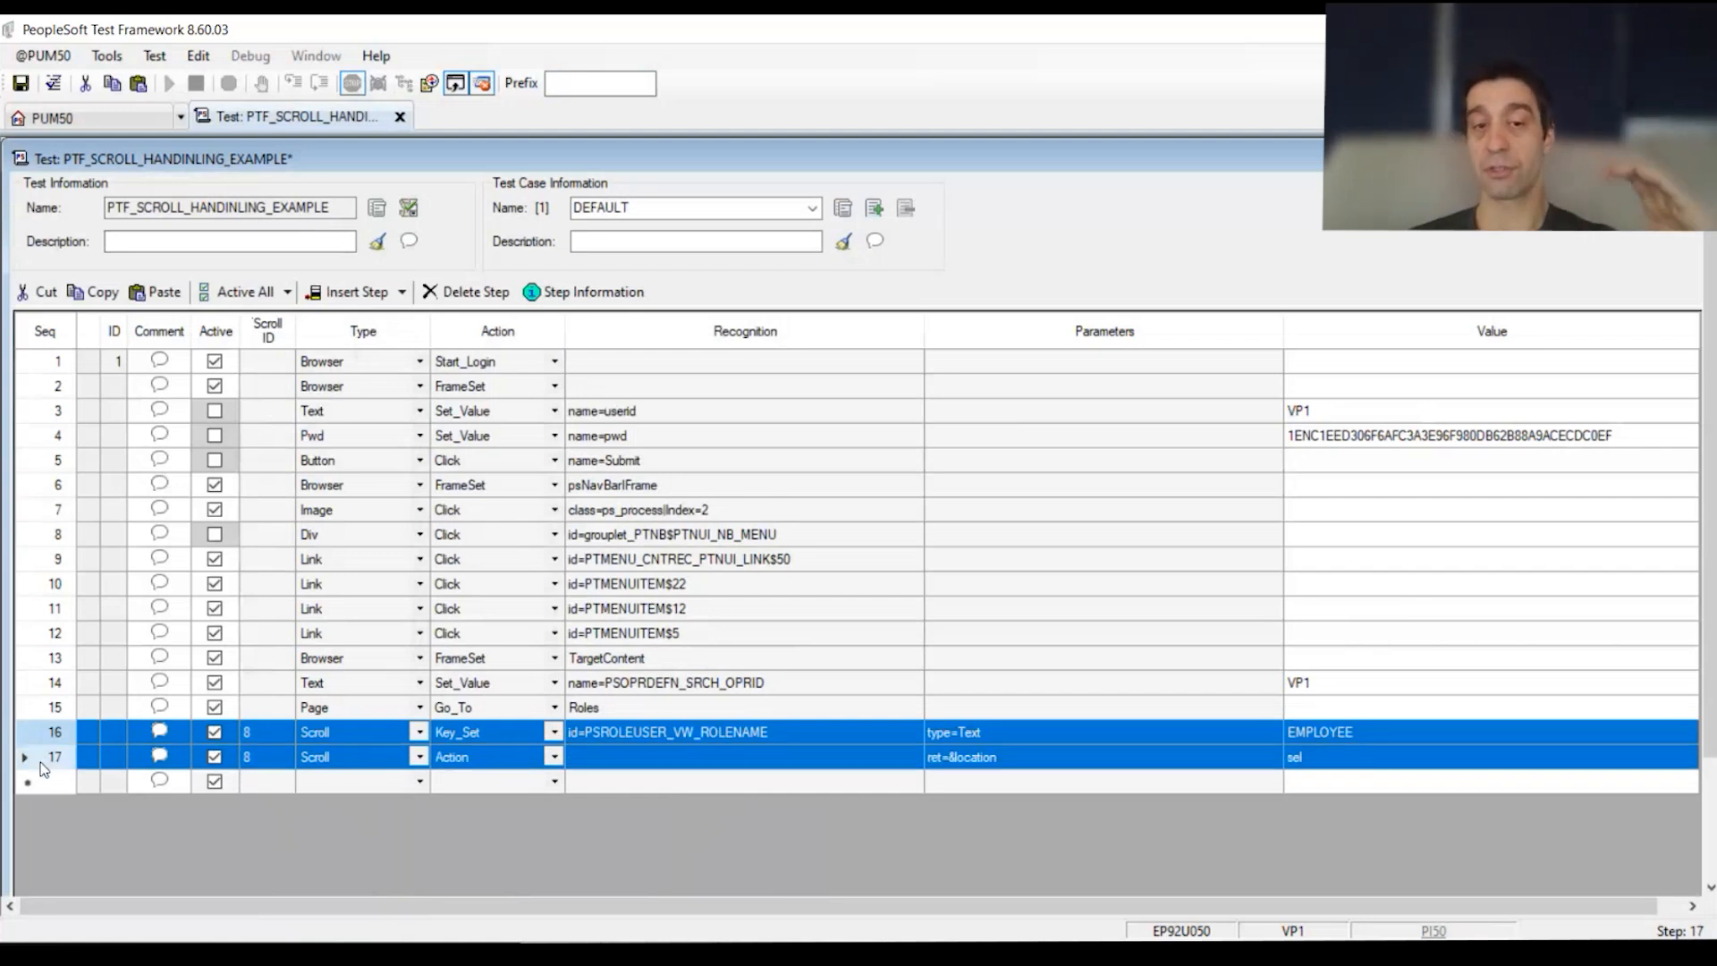
{"action": "left_click", "coordinate": [329, 734]}
{"action": "left_click_drag", "start_coordinate": [330, 734], "coordinate": [1384, 748]}
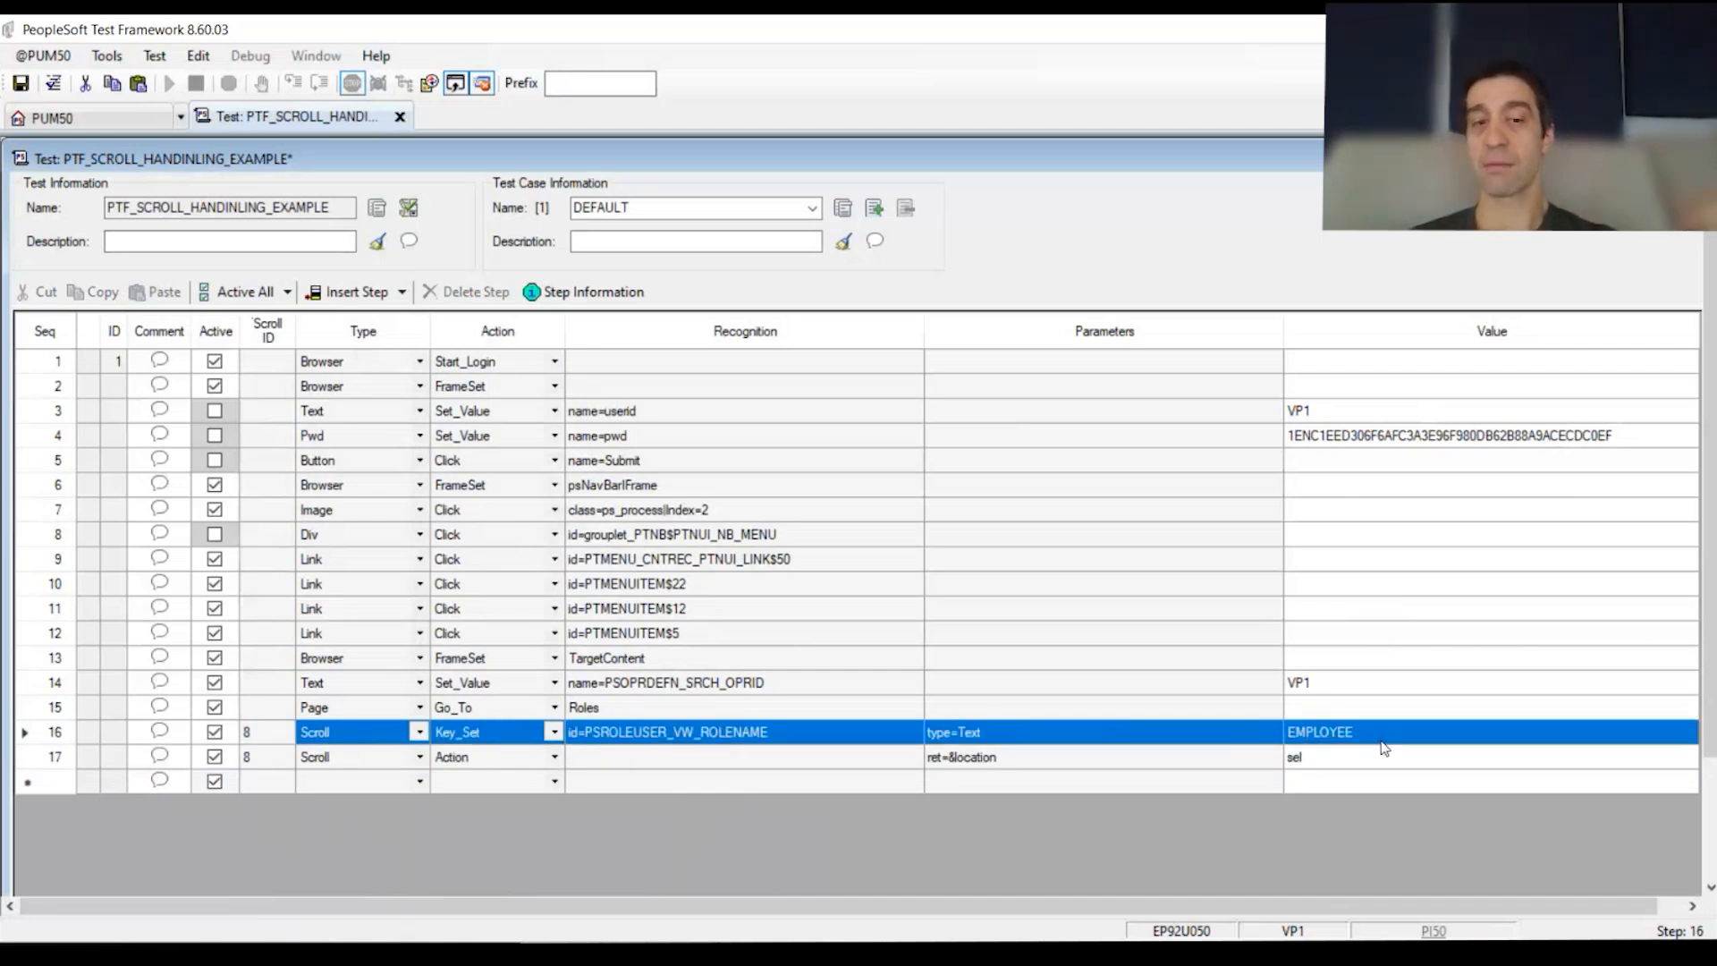
Step: Inspect step 17's Action type, ret=&location parameter and value sel
{"action": "left_click_drag", "start_coordinate": [356, 760], "coordinate": [474, 773]}
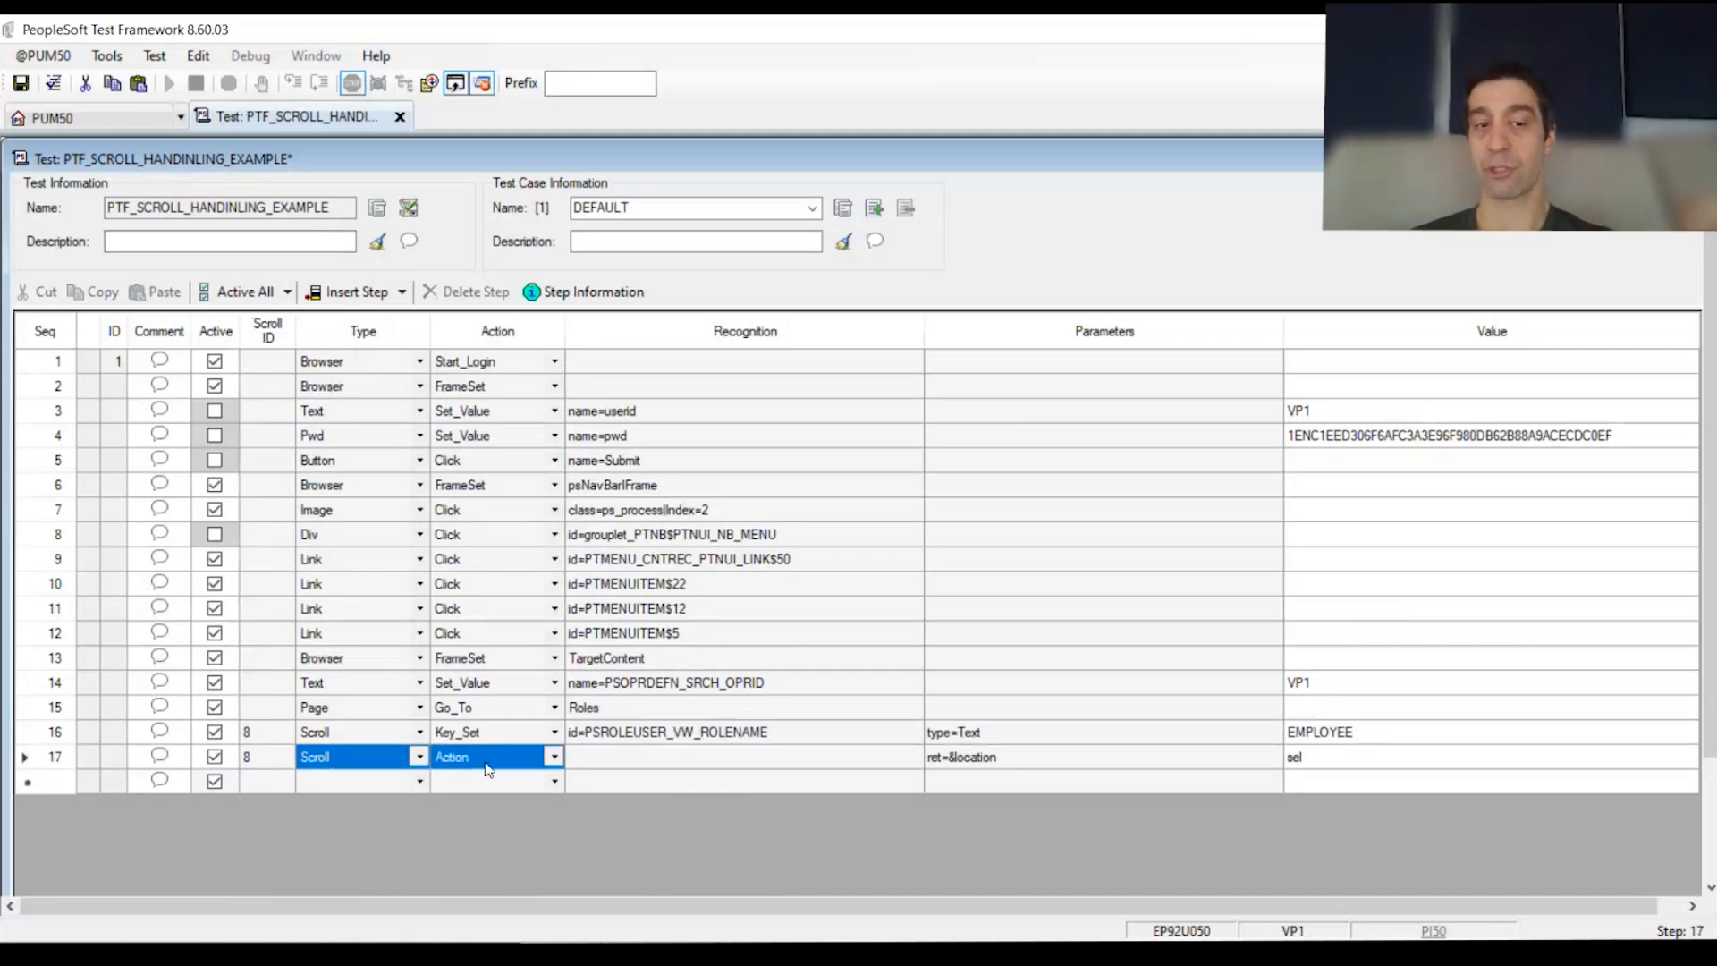
{"action": "left_click", "coordinate": [467, 768]}
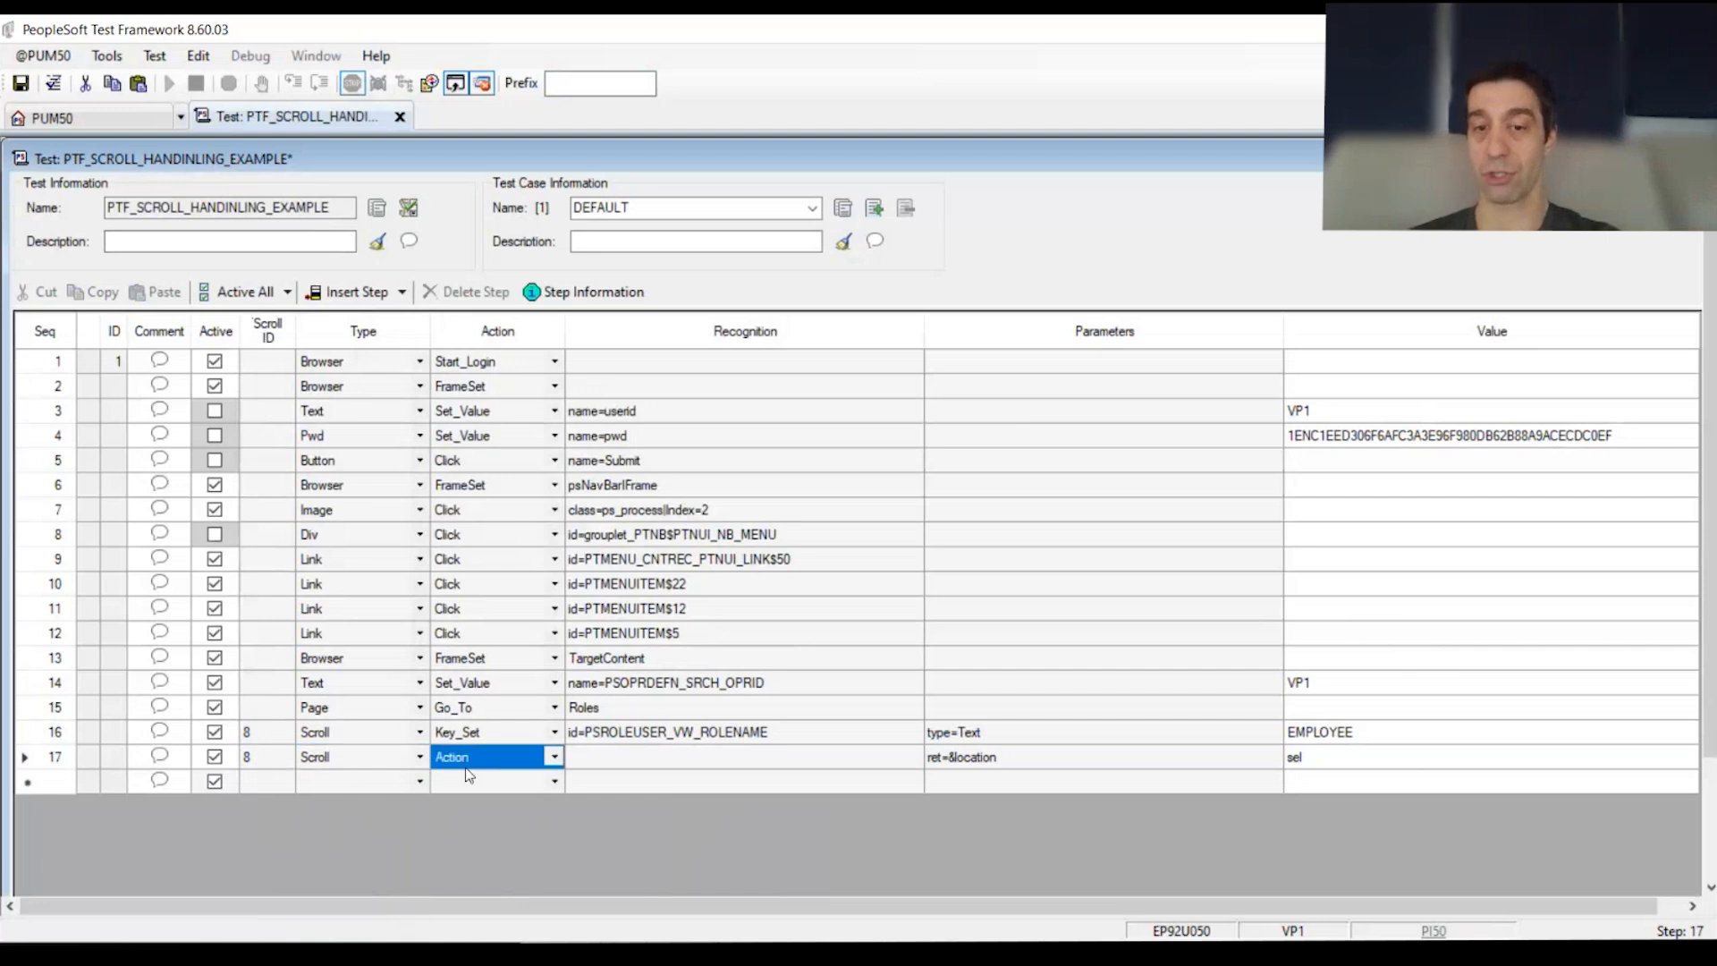
{"action": "left_click", "coordinate": [1029, 762]}
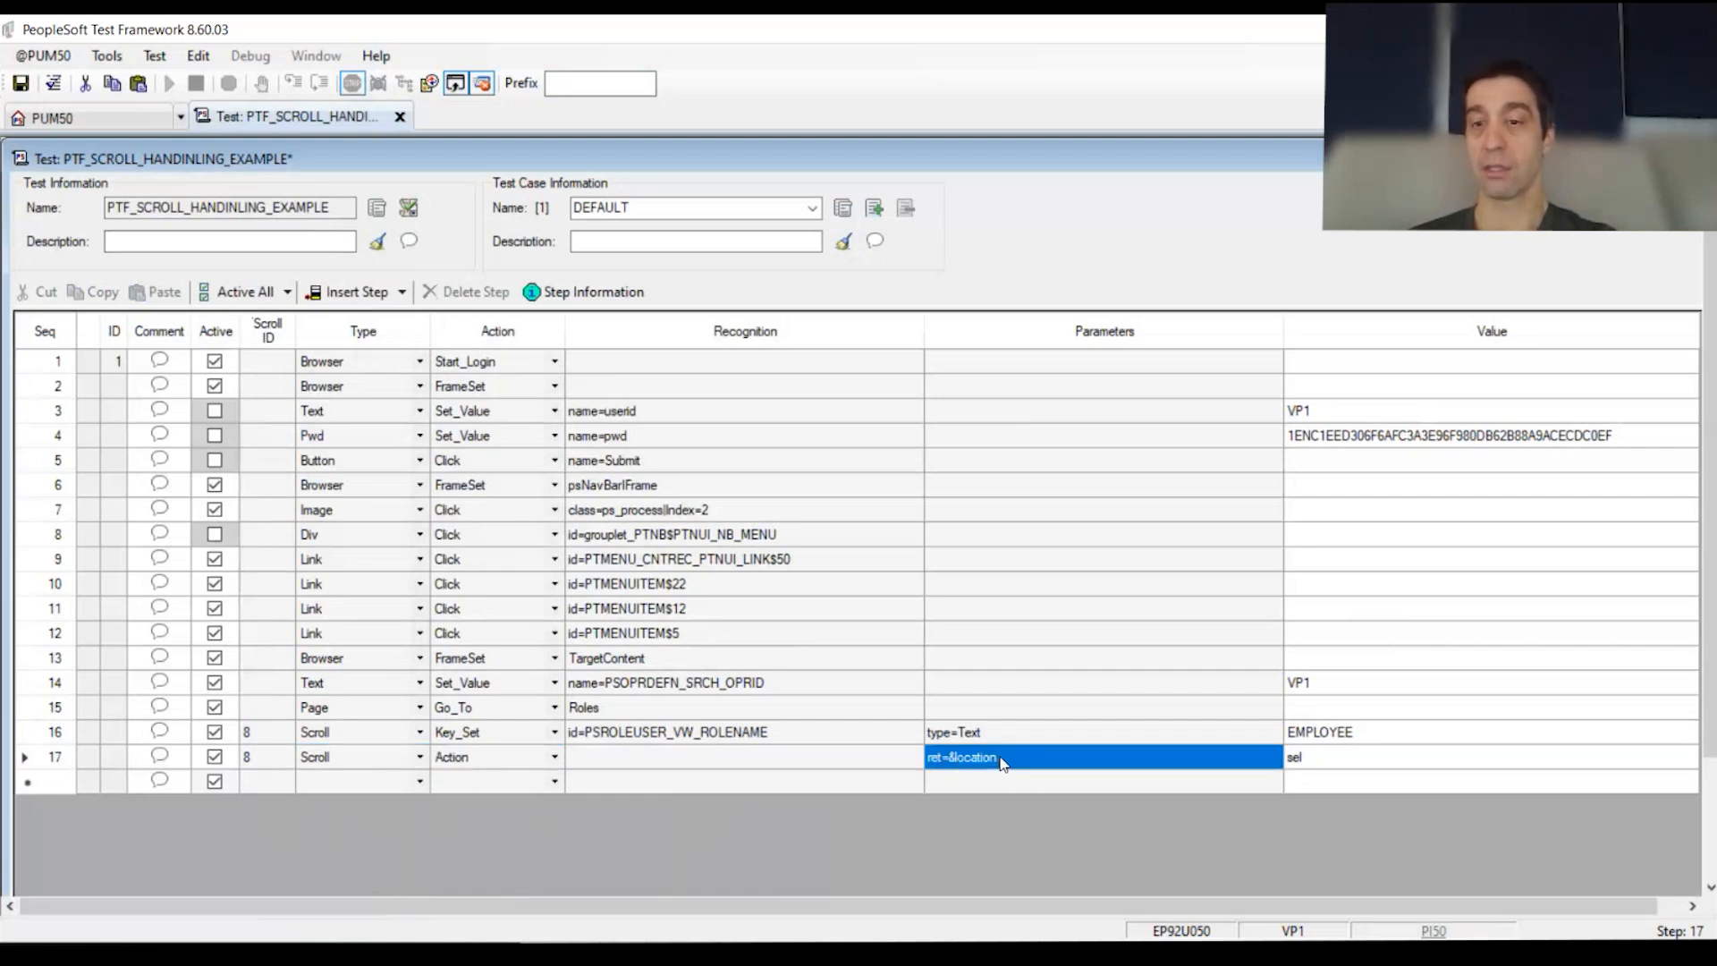
{"action": "left_click", "coordinate": [1002, 762]}
{"action": "left_click_drag", "start_coordinate": [1000, 760], "coordinate": [958, 757]}
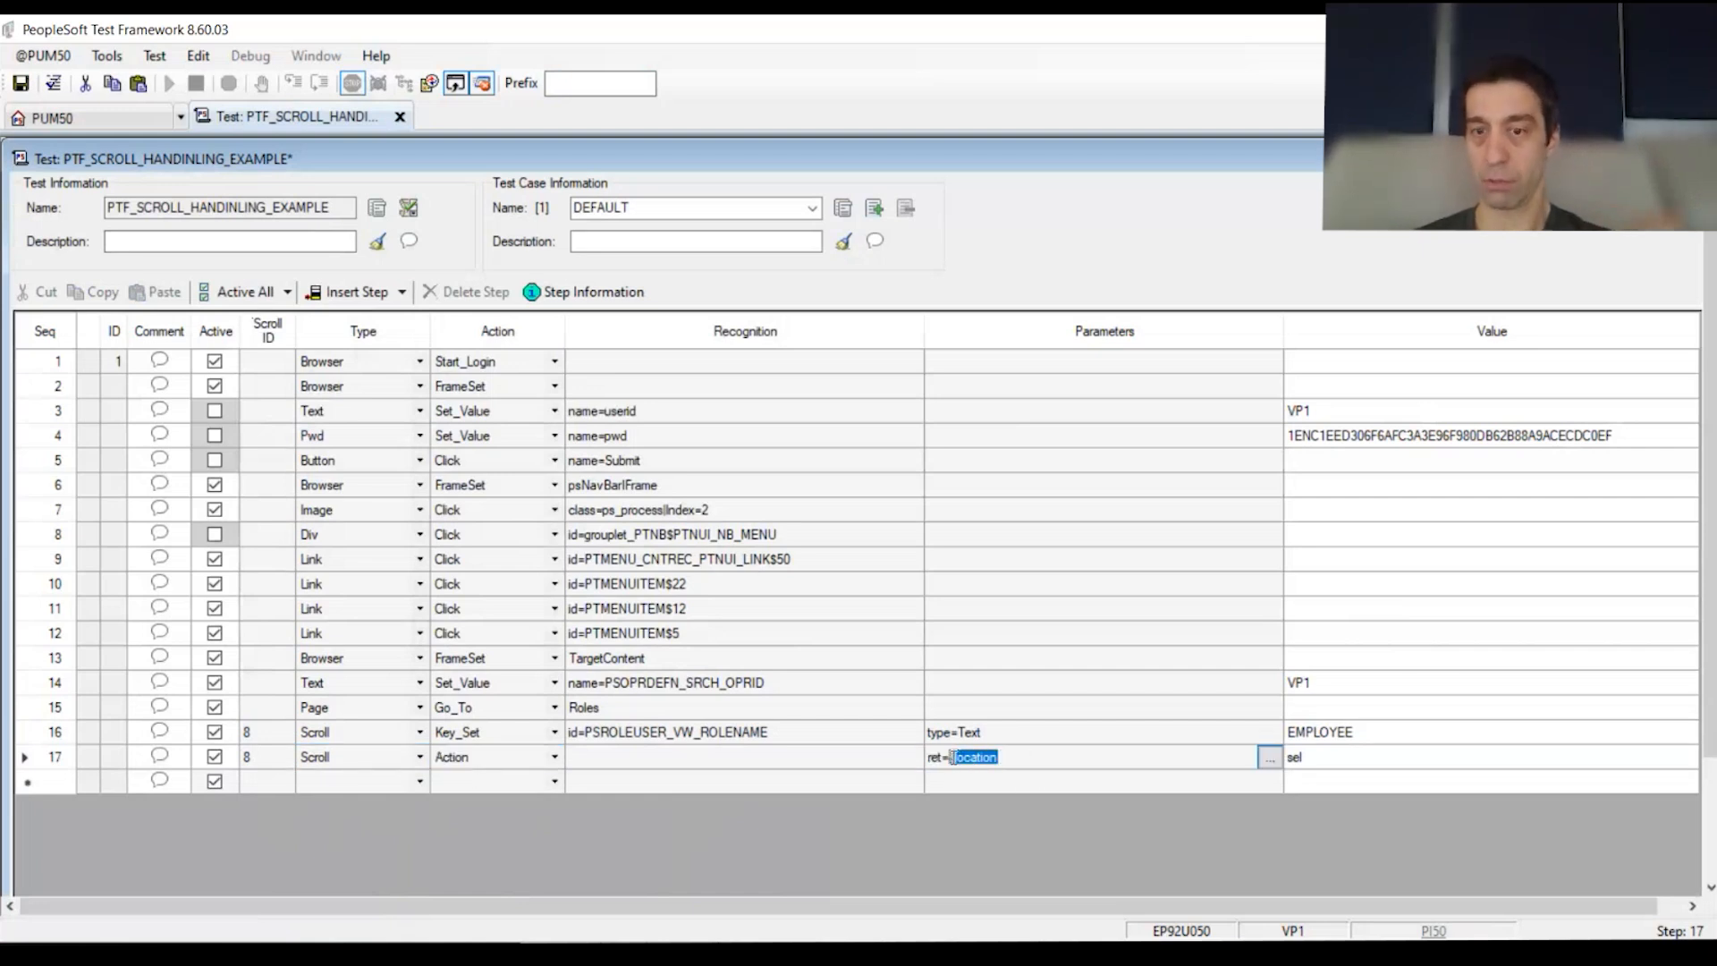
{"action": "left_click", "coordinate": [1371, 755]}
{"action": "left_click", "coordinate": [1016, 755]}
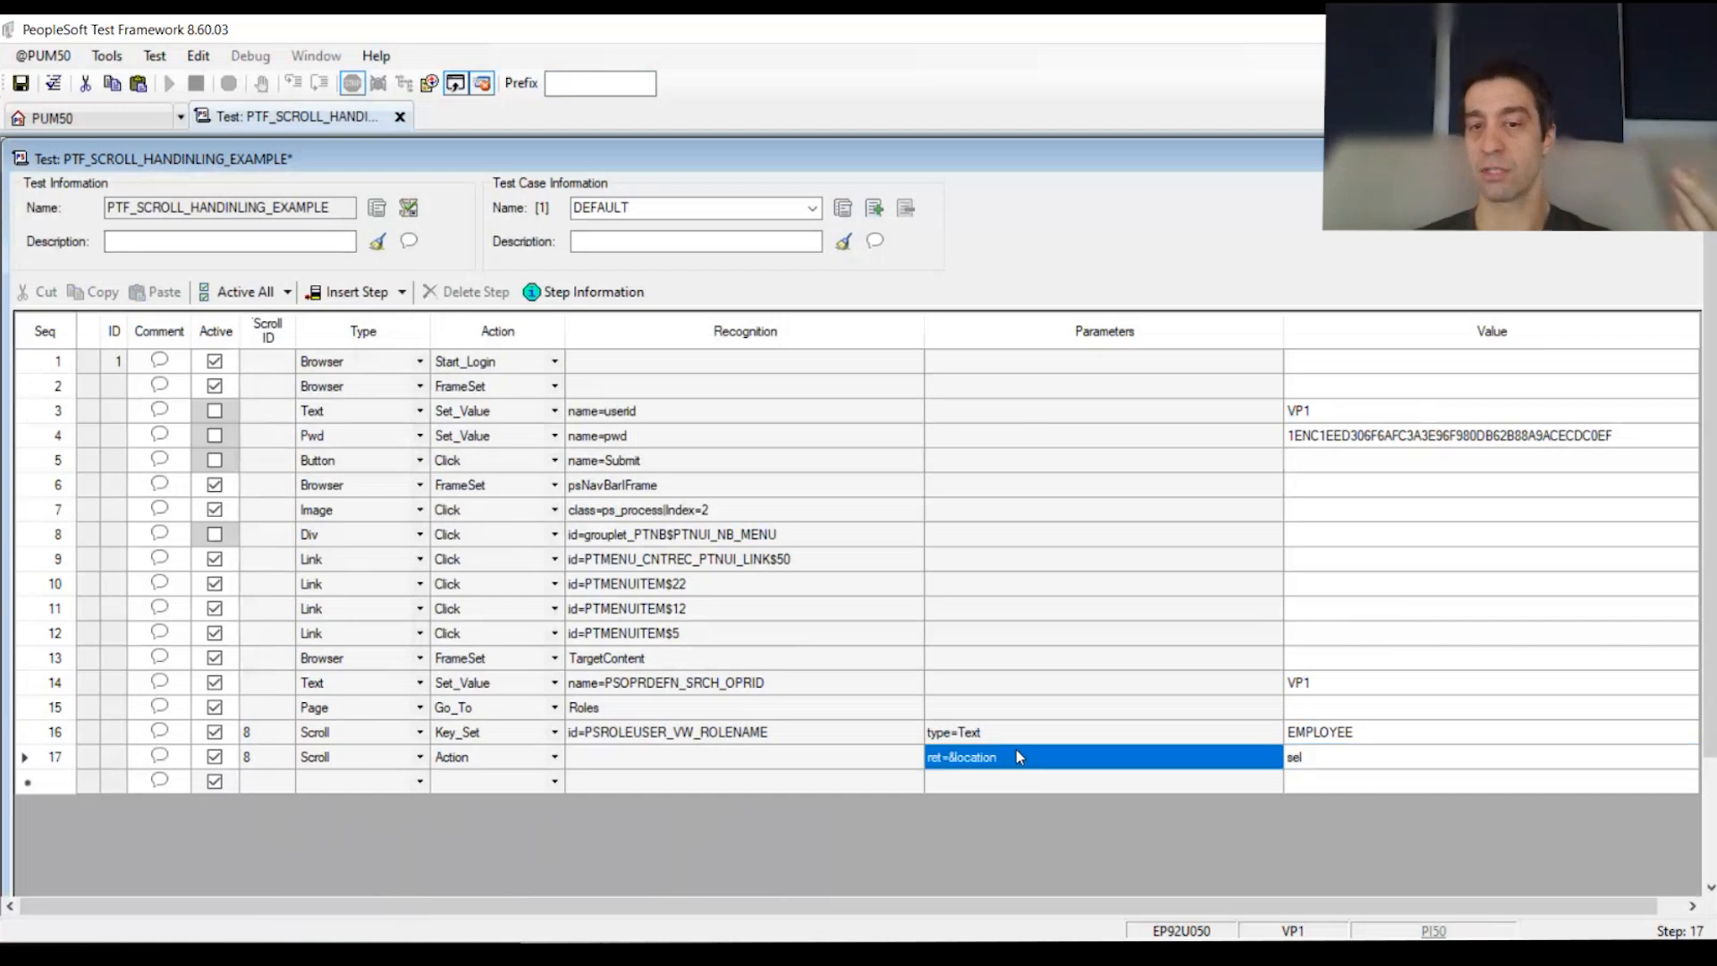
{"action": "left_click", "coordinate": [998, 758]}
{"action": "left_click_drag", "start_coordinate": [998, 758], "coordinate": [936, 755]}
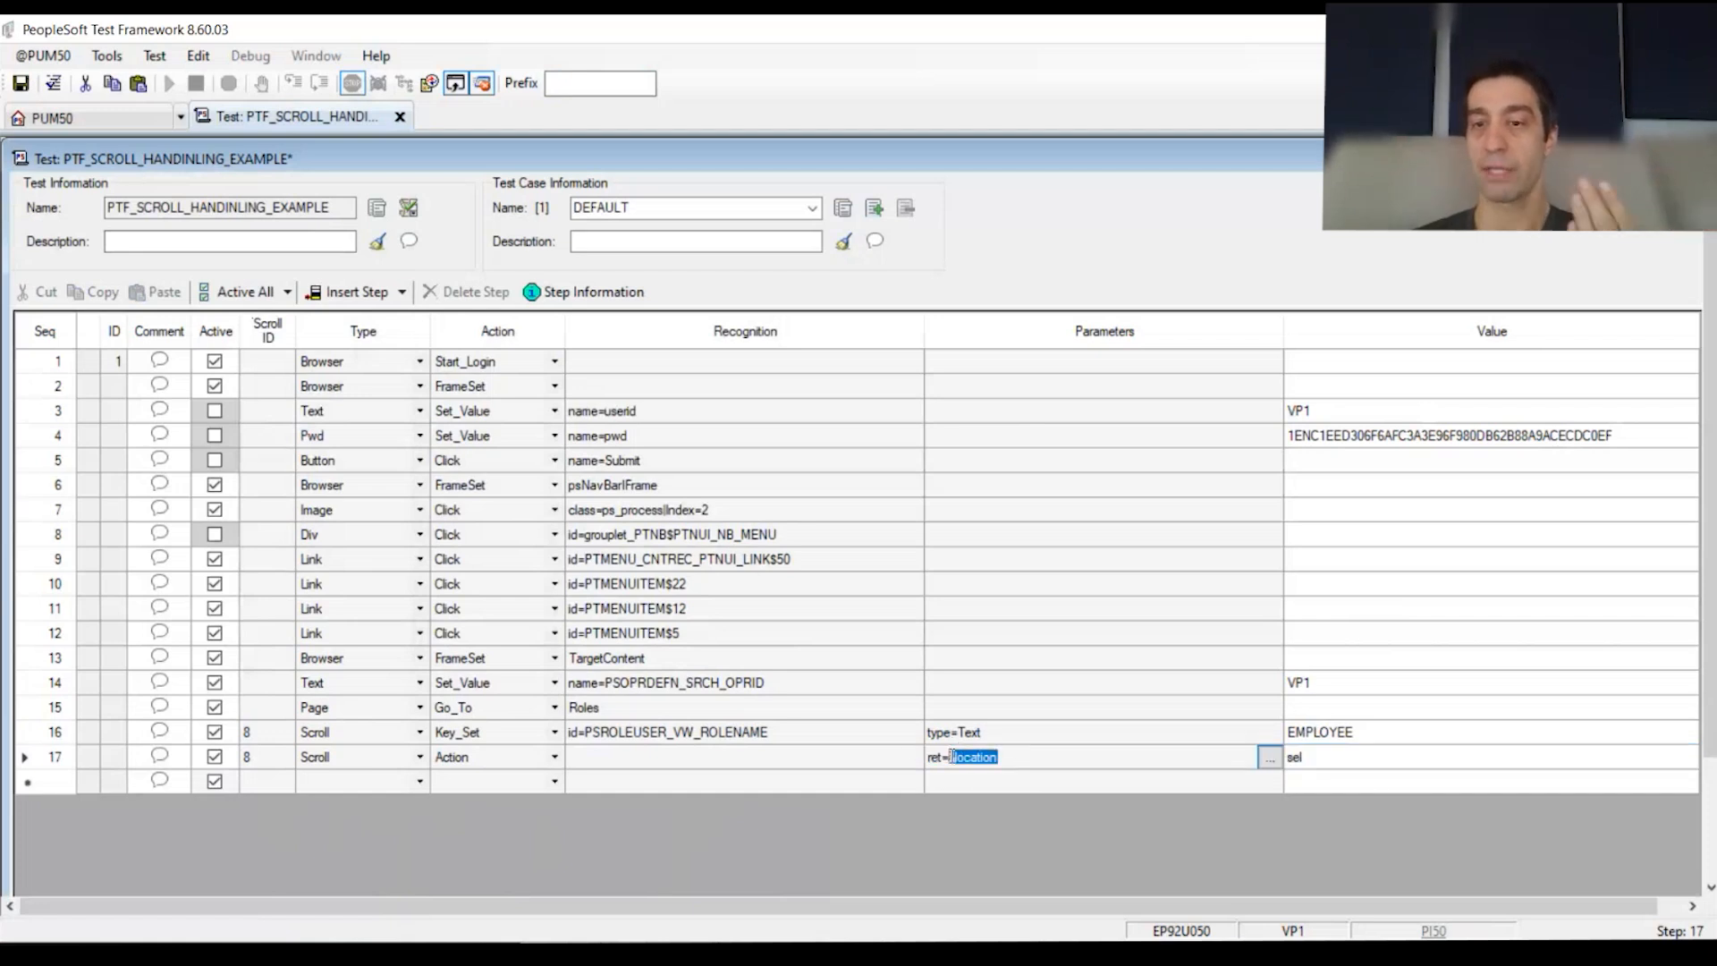
Step: Recheck step 16's EMPLOYEE value and step 17's &location parameter
{"action": "left_click_drag", "start_coordinate": [358, 732], "coordinate": [612, 739]}
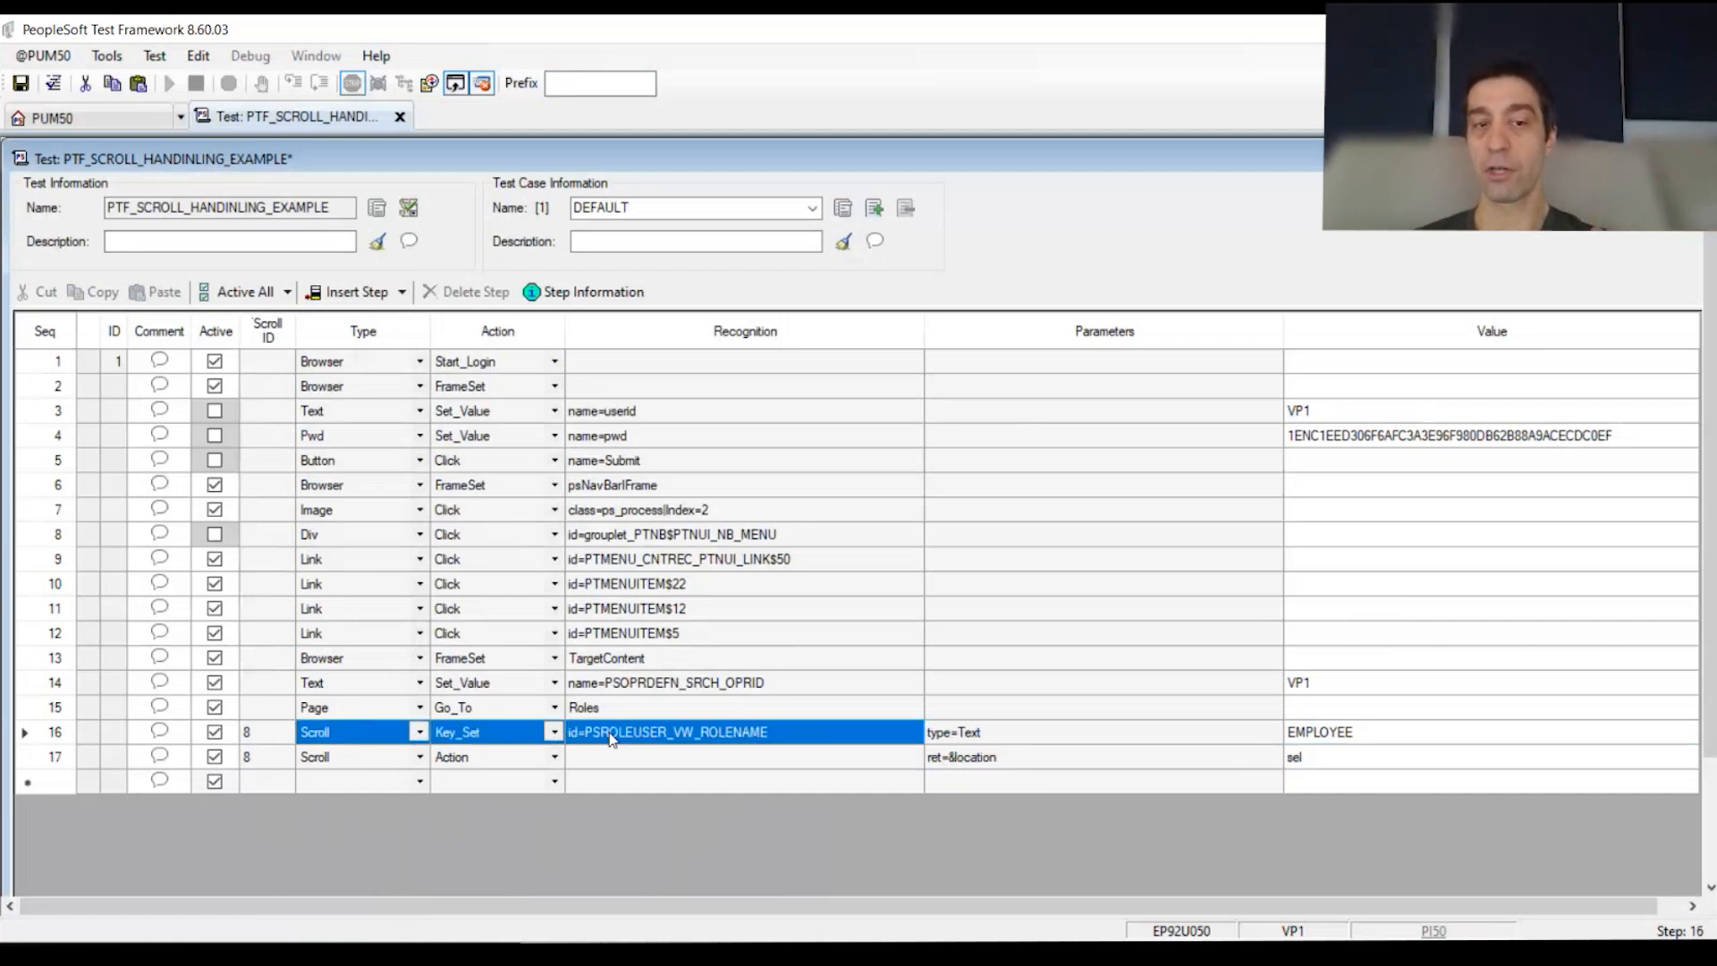
{"action": "left_click", "coordinate": [1358, 735]}
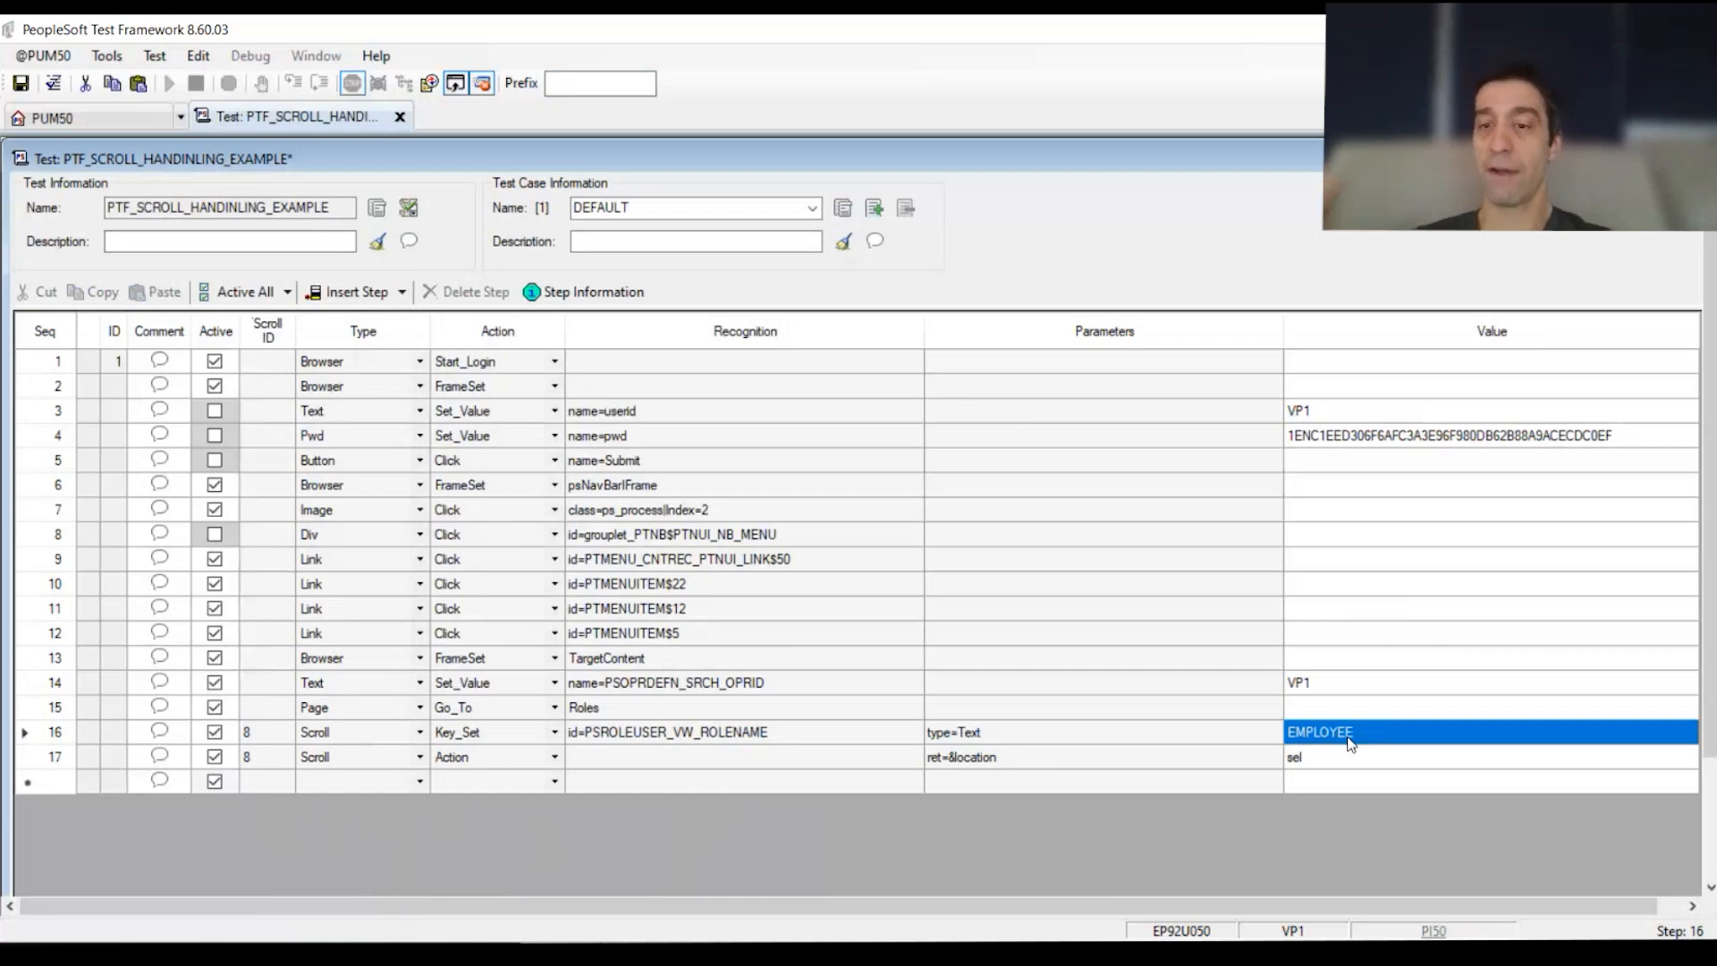
{"action": "left_click", "coordinate": [1118, 741]}
{"action": "left_click", "coordinate": [995, 758]}
{"action": "left_click", "coordinate": [995, 760]}
{"action": "left_click_drag", "start_coordinate": [948, 759], "coordinate": [1093, 756]}
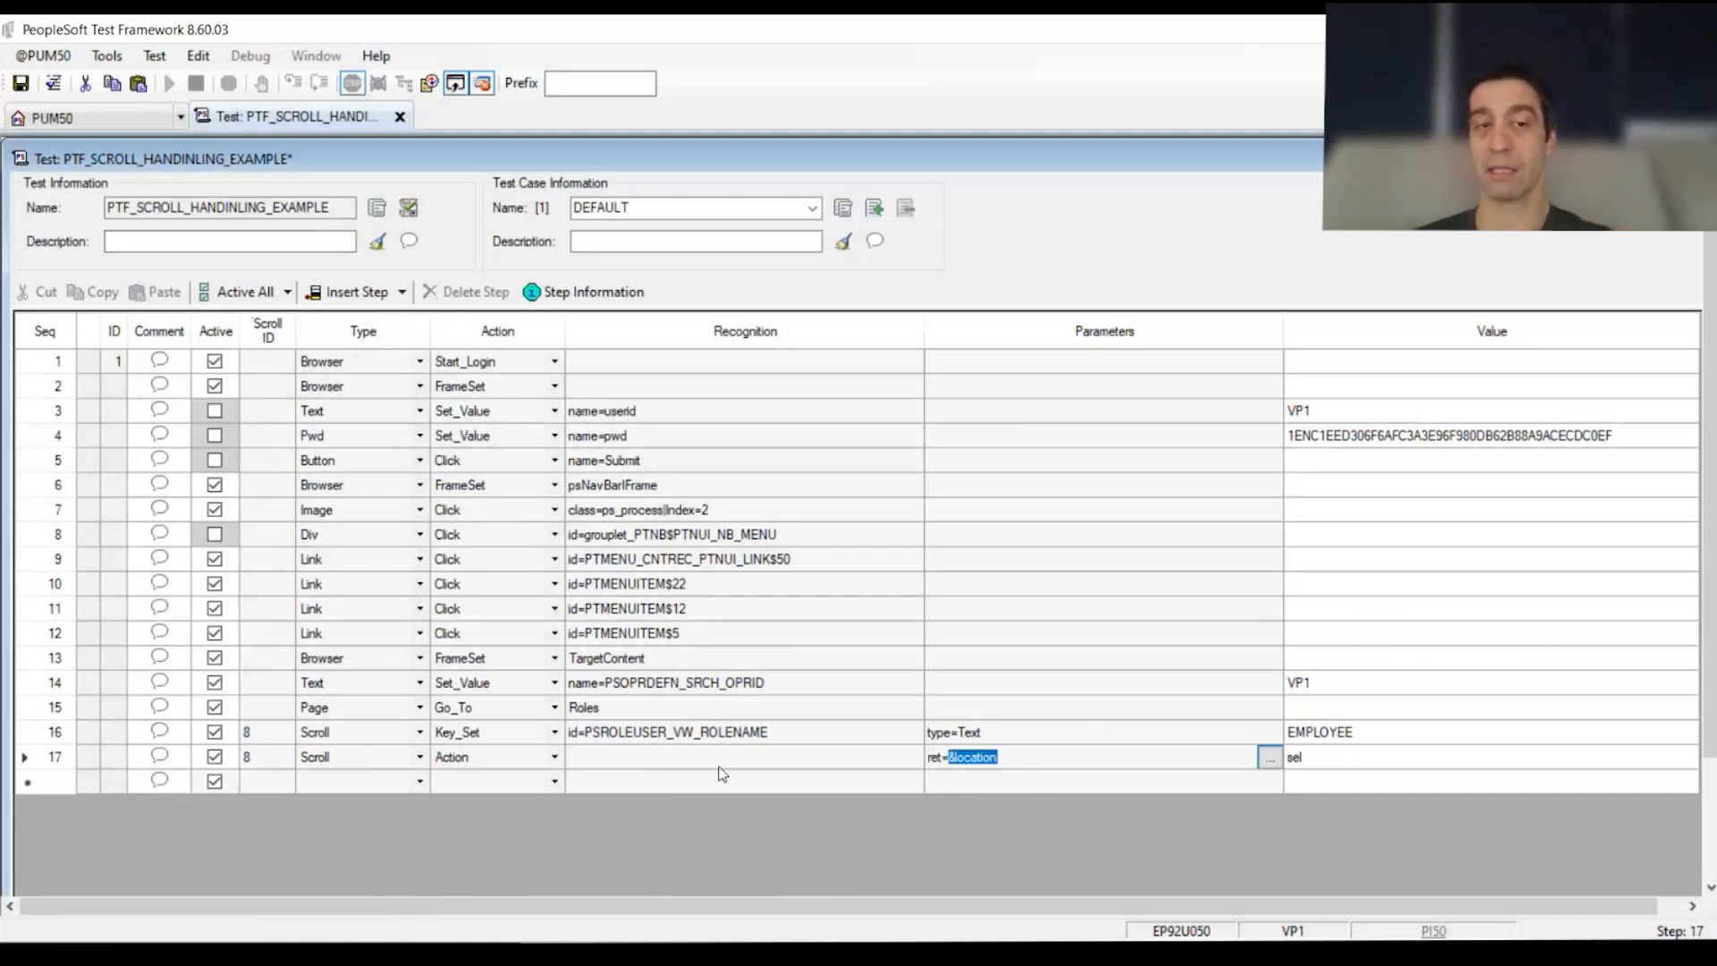
{"action": "left_click", "coordinate": [49, 757]}
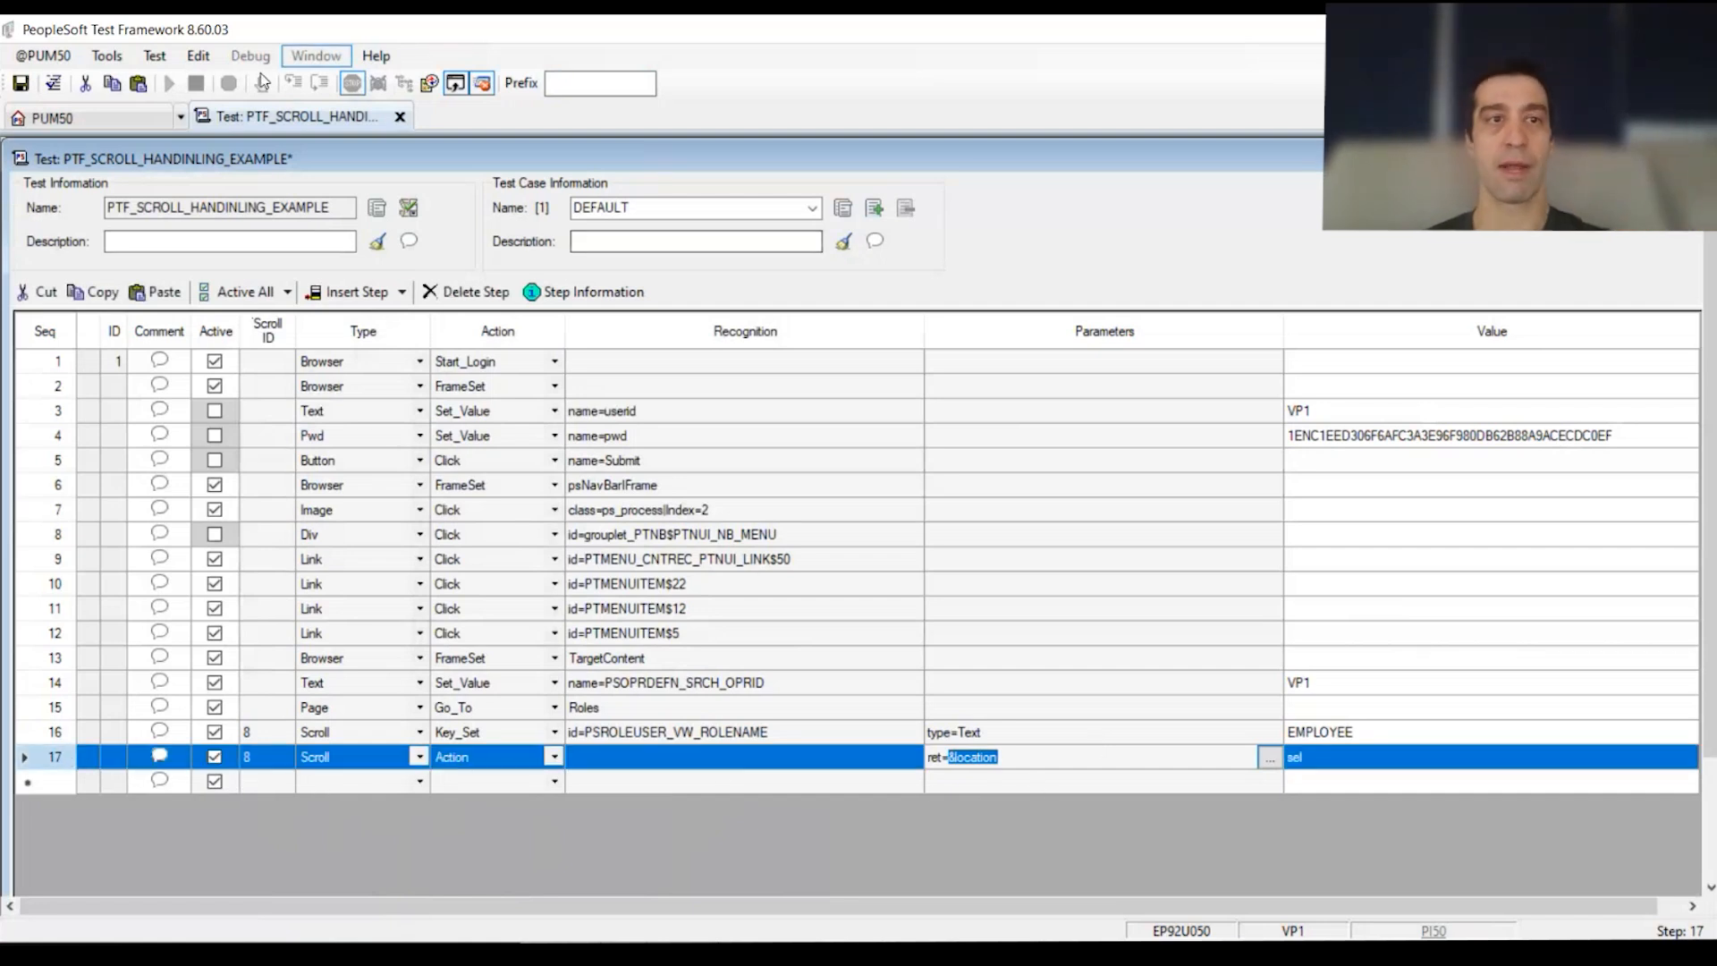
Step: Re-hook the recorder to the open Chrome page and start recording
{"action": "key", "text": "alt+Tab"}
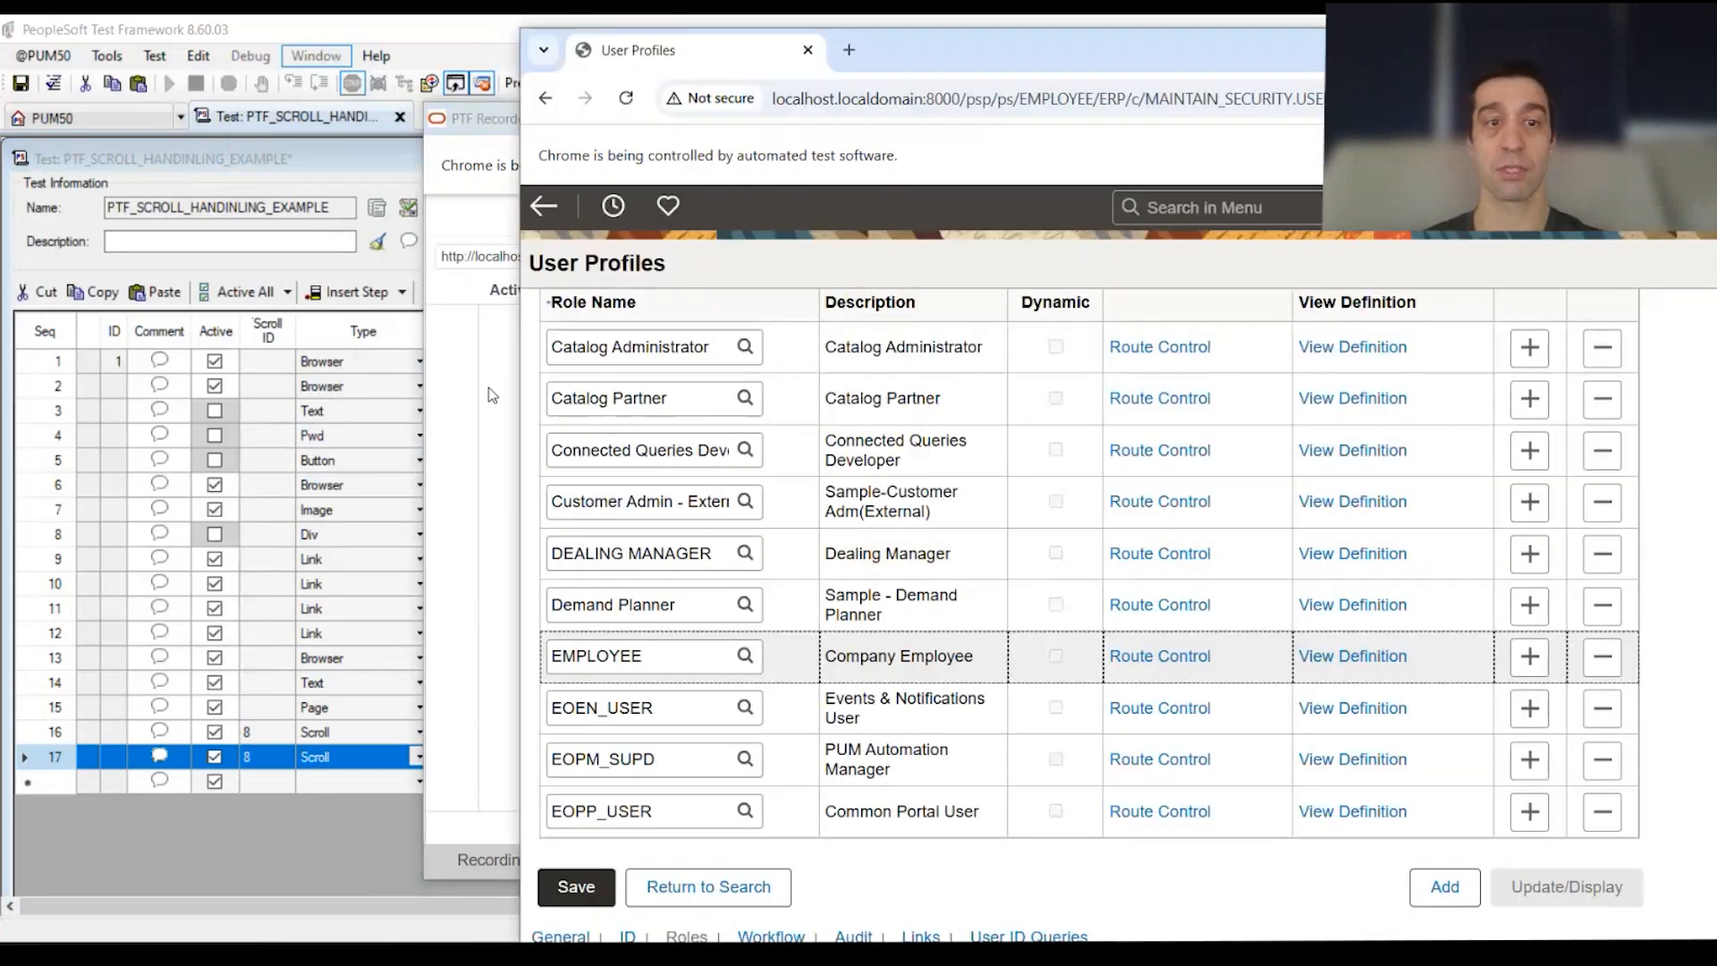
{"action": "left_click", "coordinate": [985, 257]}
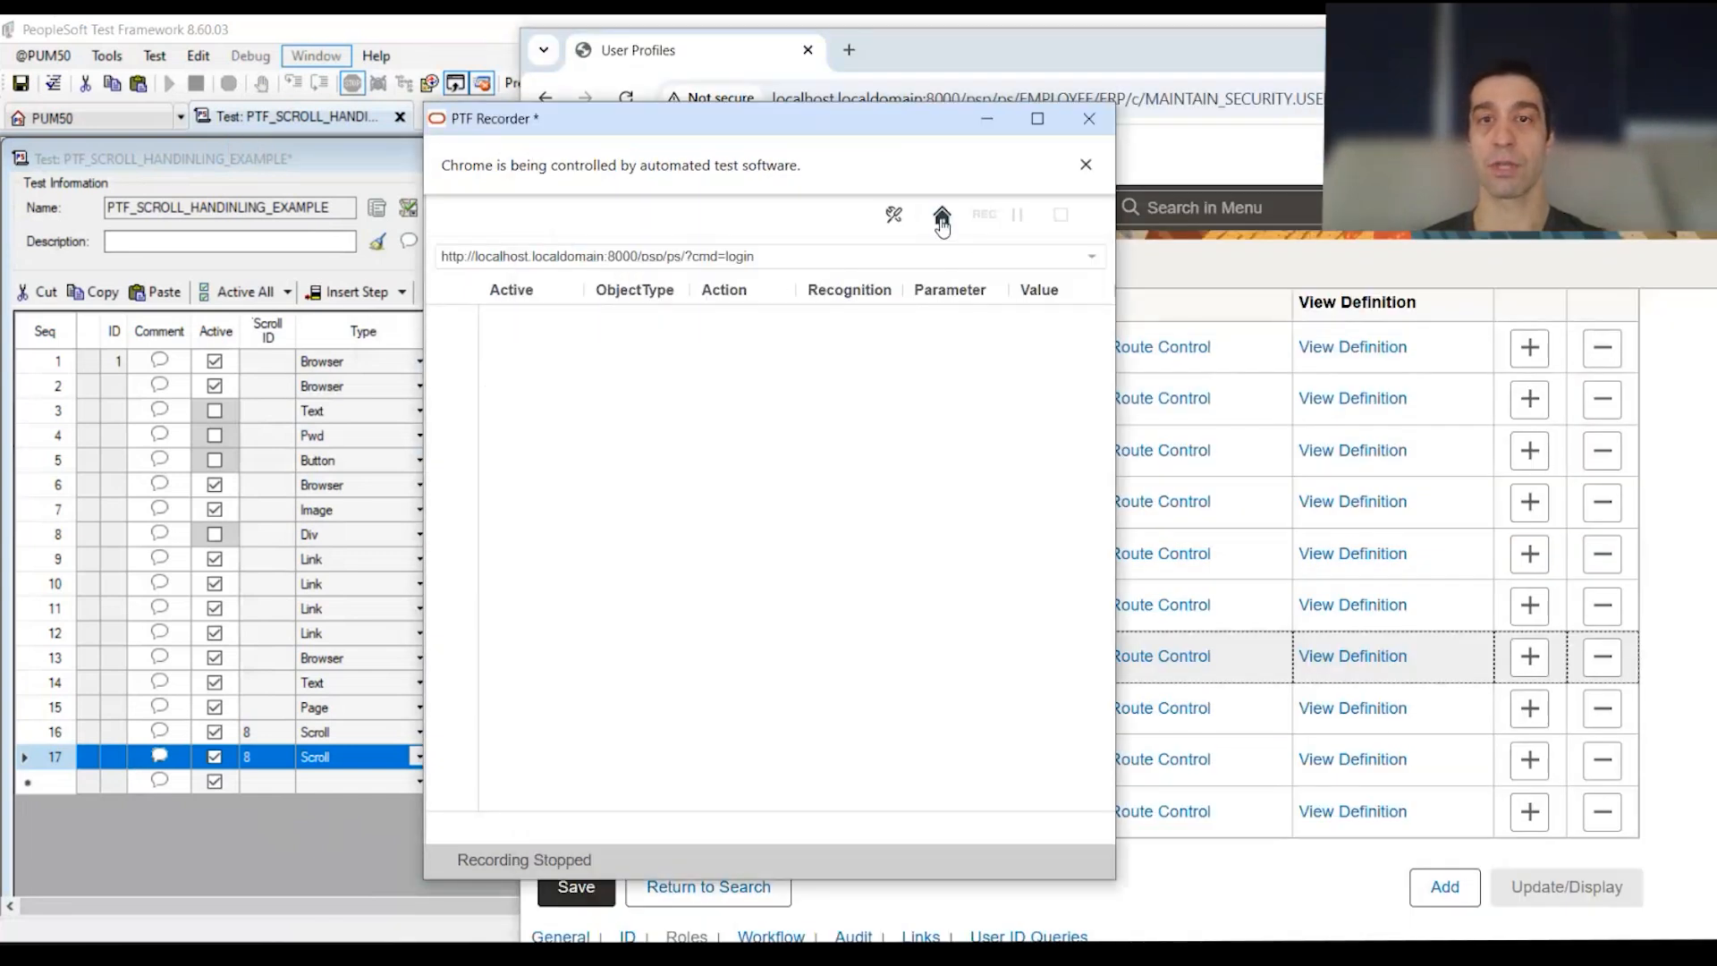
{"action": "left_click", "coordinate": [942, 217]}
{"action": "left_click", "coordinate": [775, 308]}
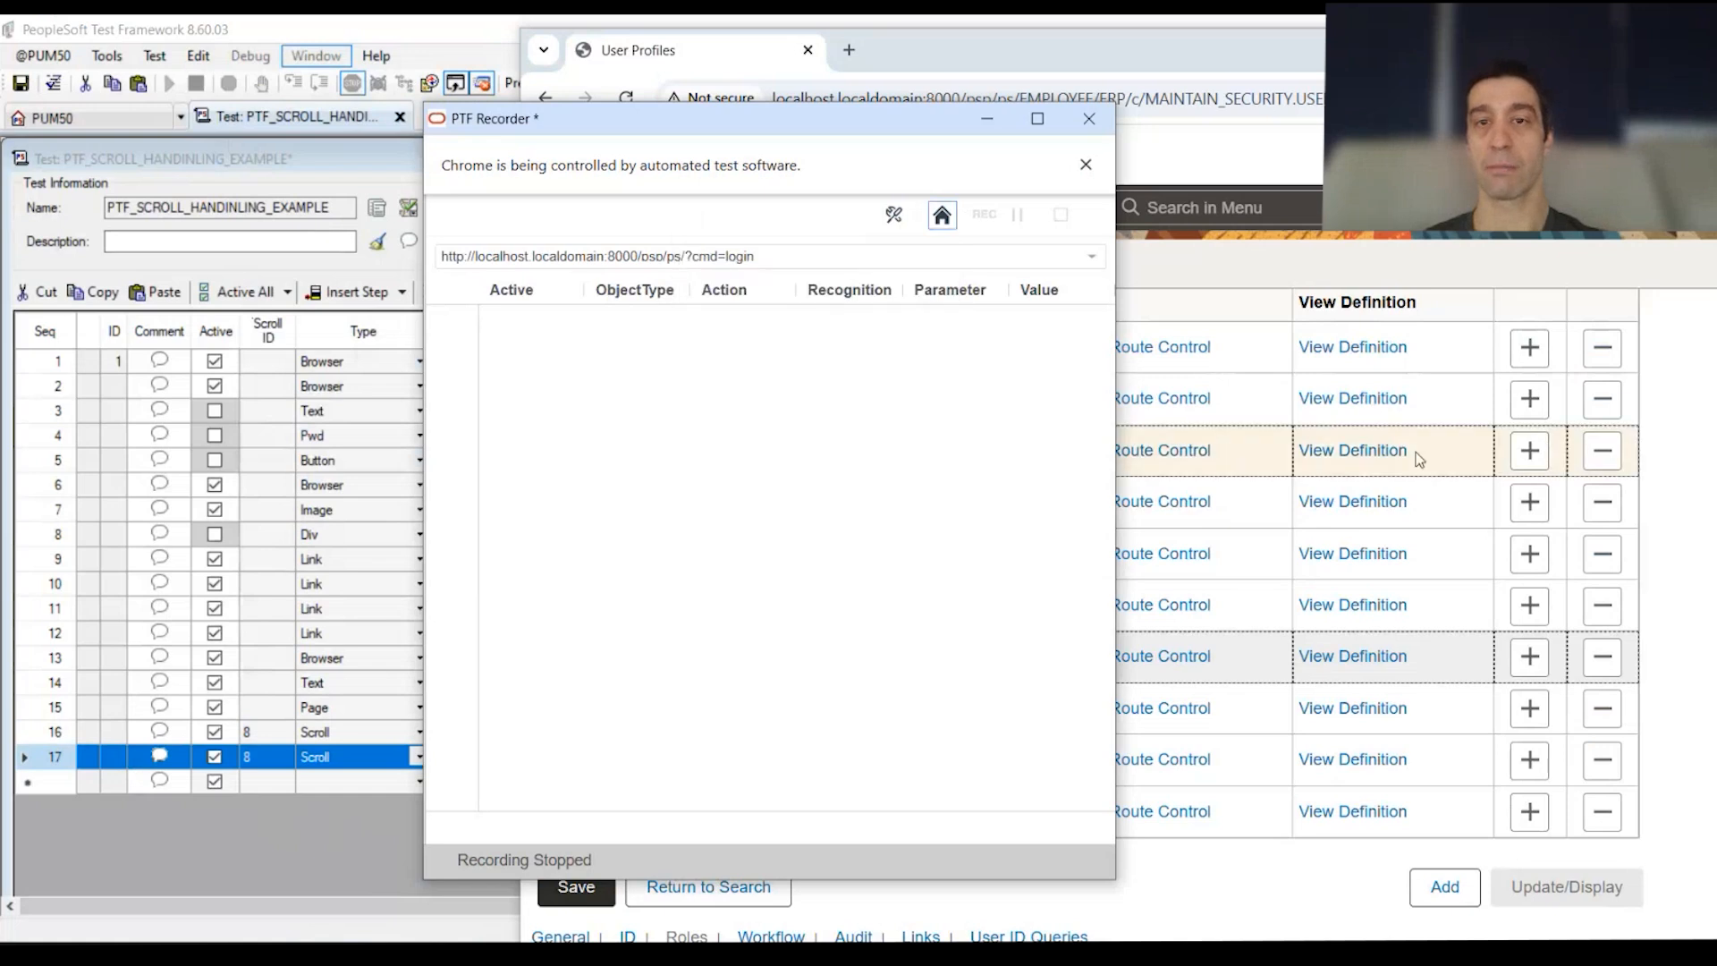
{"action": "left_click", "coordinate": [509, 527]}
{"action": "left_click", "coordinate": [974, 217]}
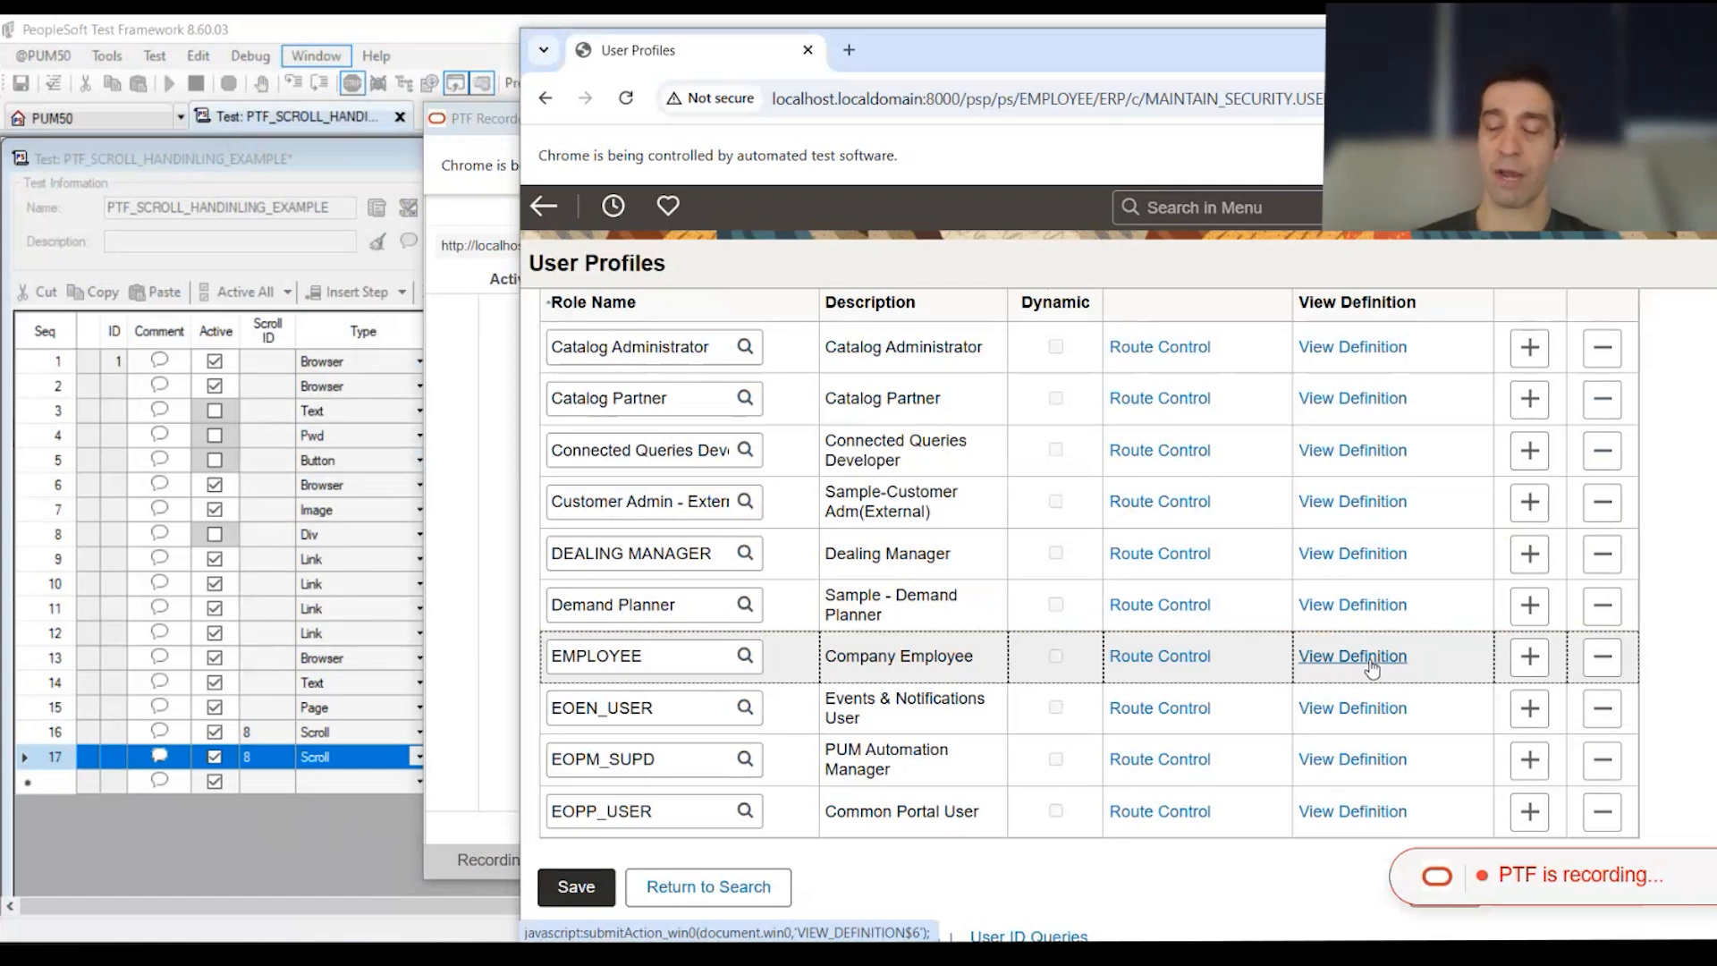
Step: Record clicking EMPLOYEE's View Definition link, answer No, and stop recording
{"action": "left_click", "coordinate": [1371, 661]}
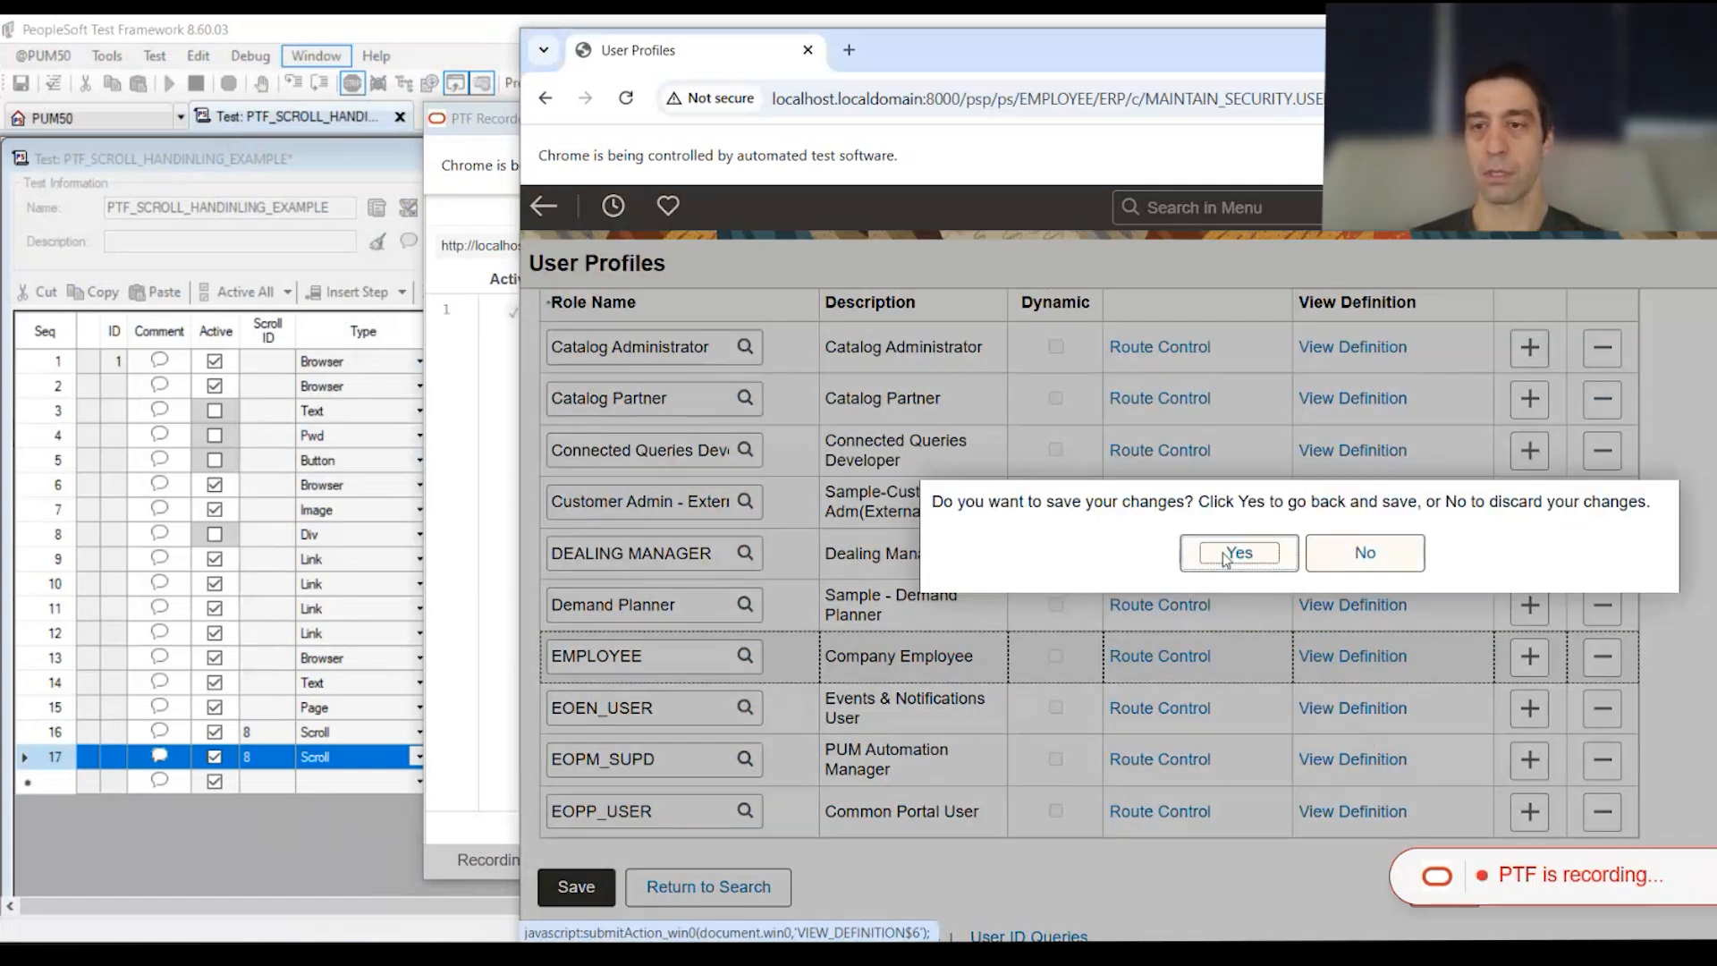
{"action": "left_click", "coordinate": [1404, 555]}
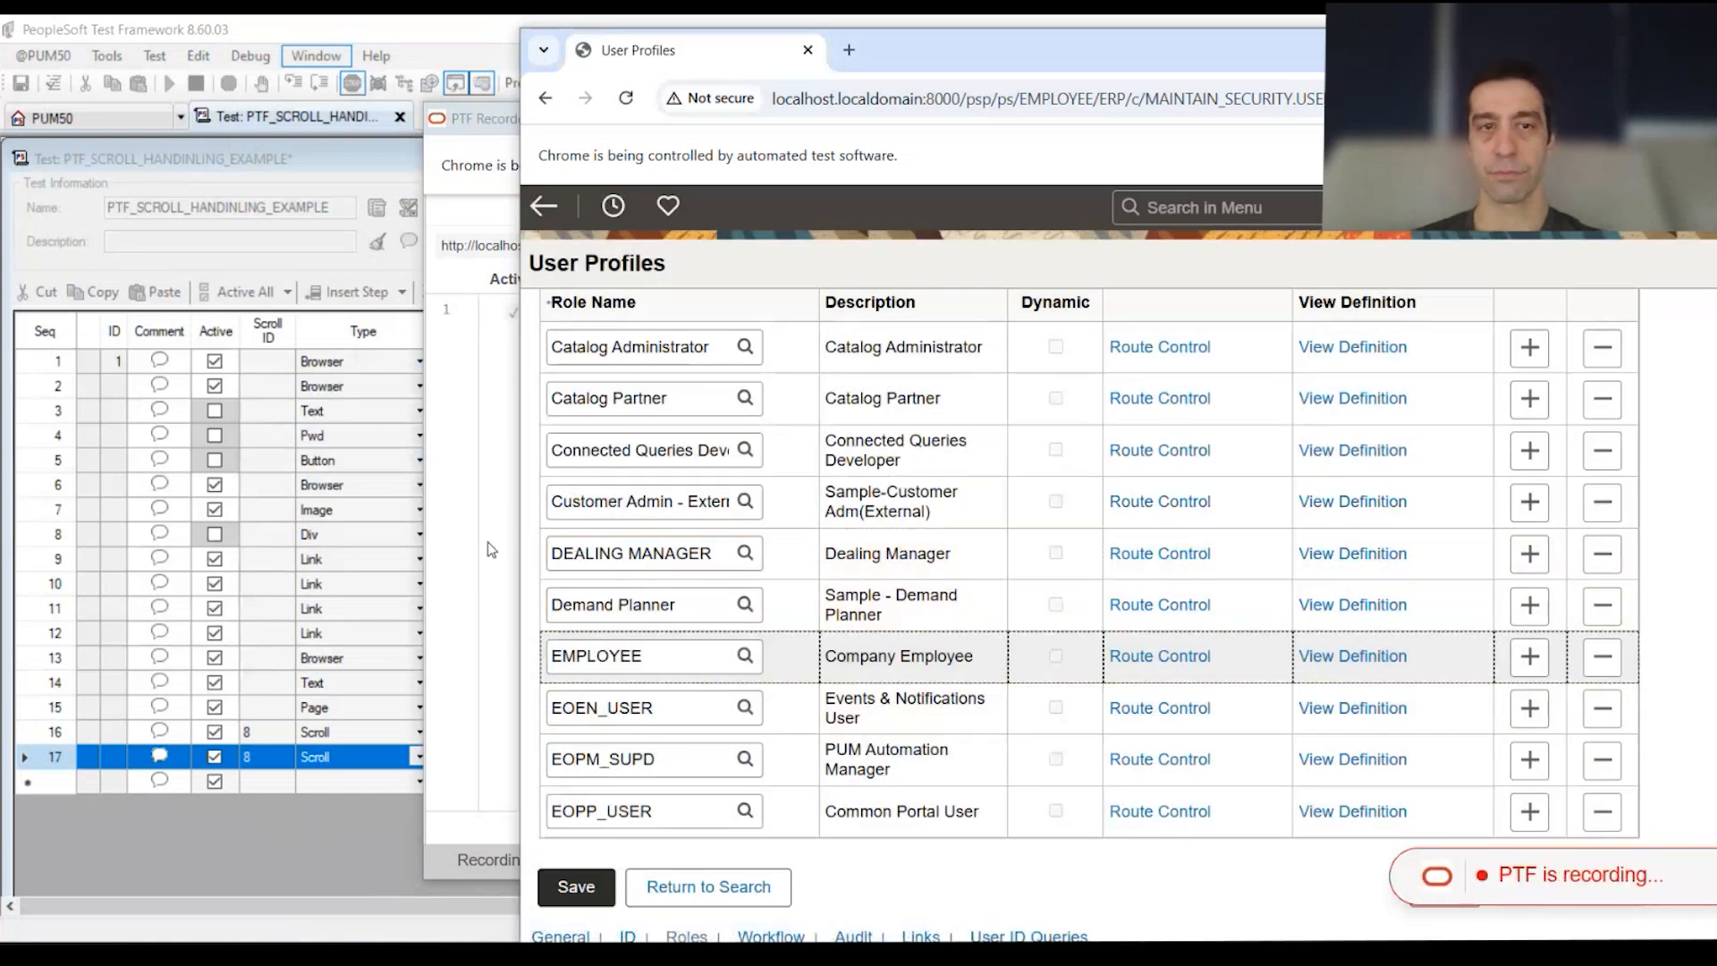
{"action": "left_click", "coordinate": [490, 549]}
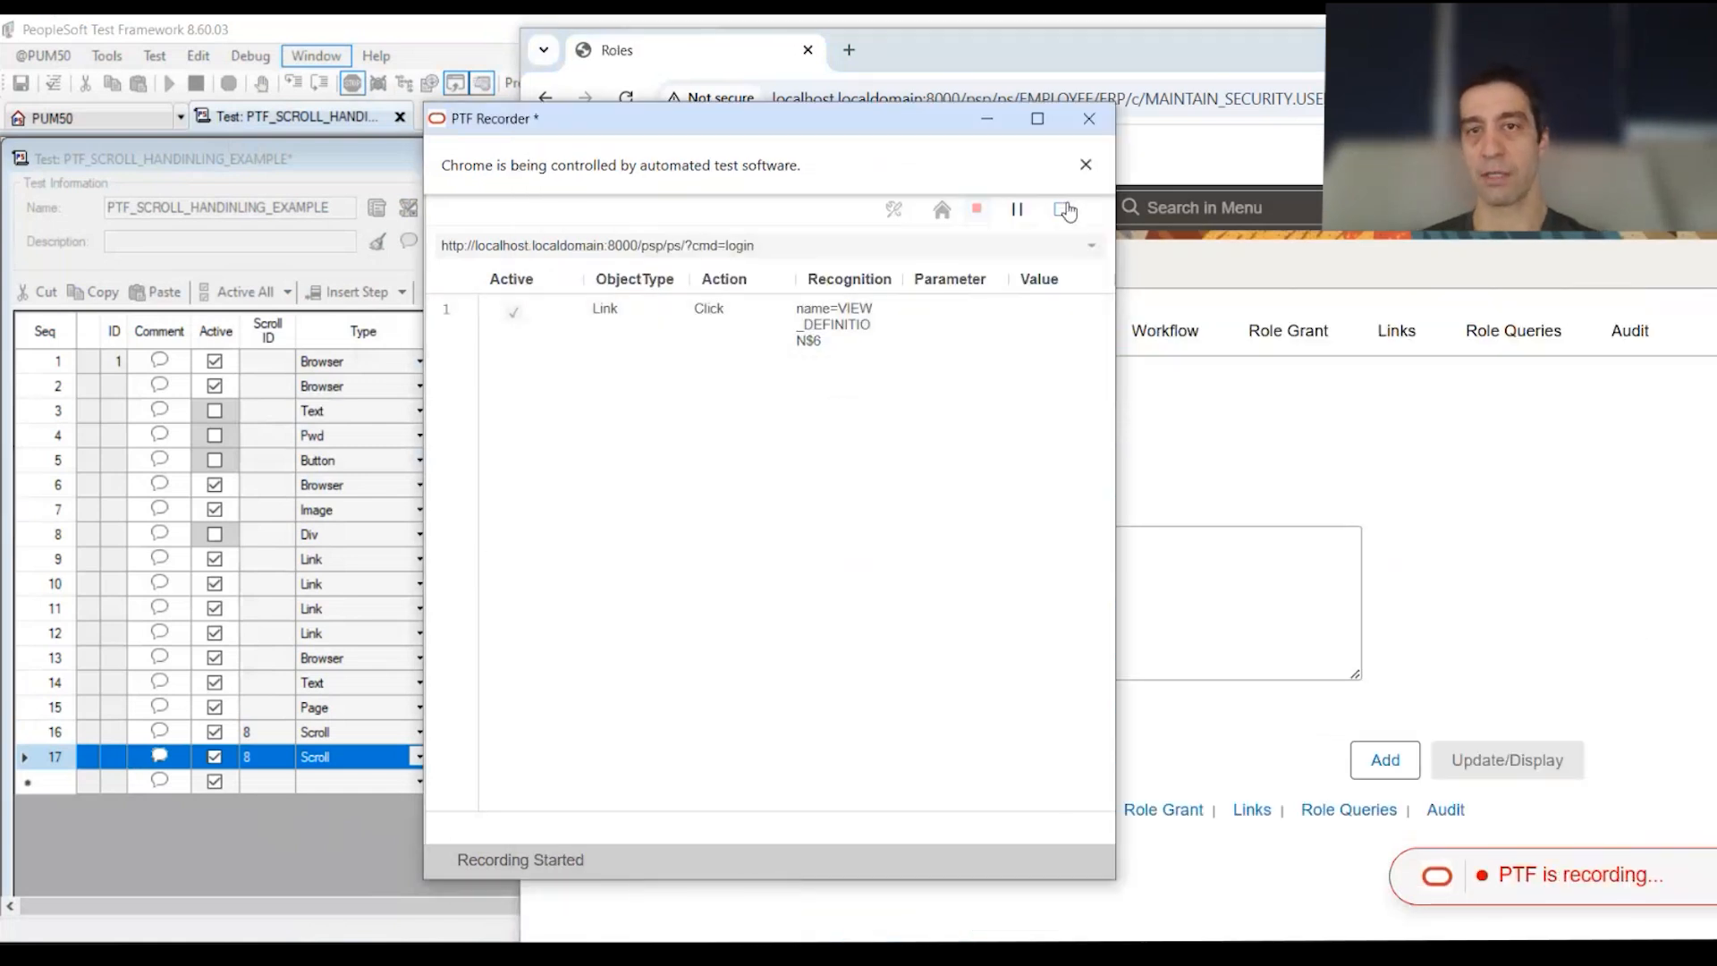
{"action": "left_click", "coordinate": [1064, 211]}
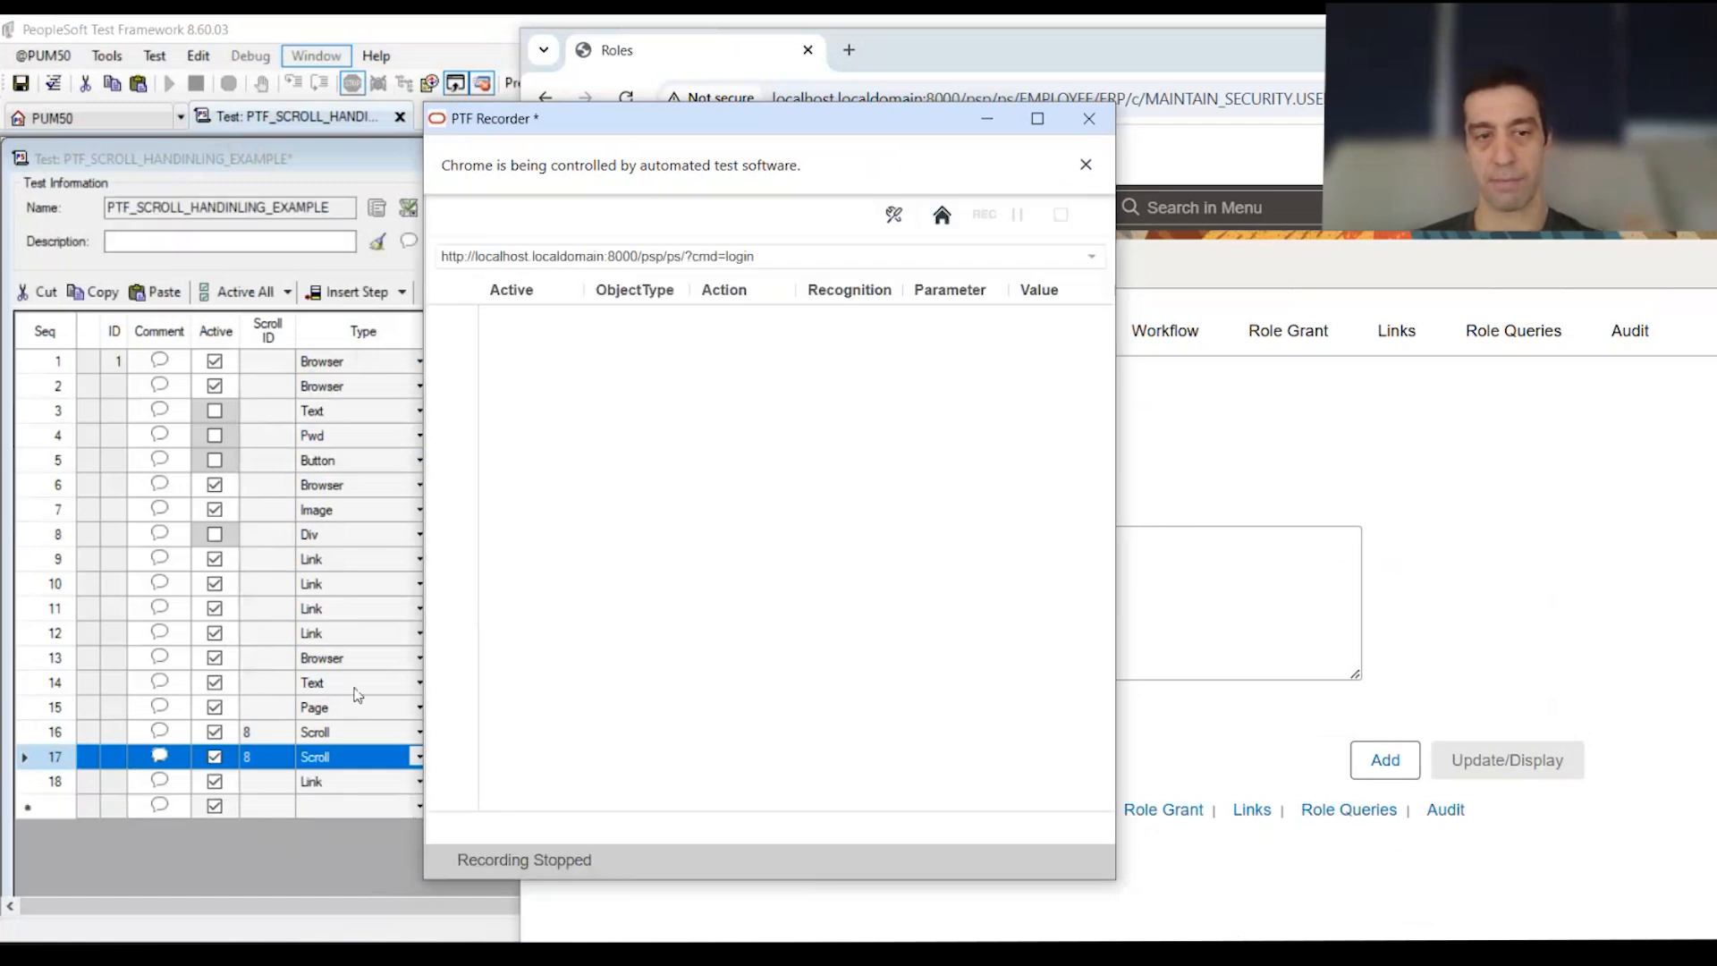
{"action": "left_click", "coordinate": [356, 687]}
Step: Replace the trailing $6 in step 18's recognition with &location
{"action": "left_click", "coordinate": [702, 785]}
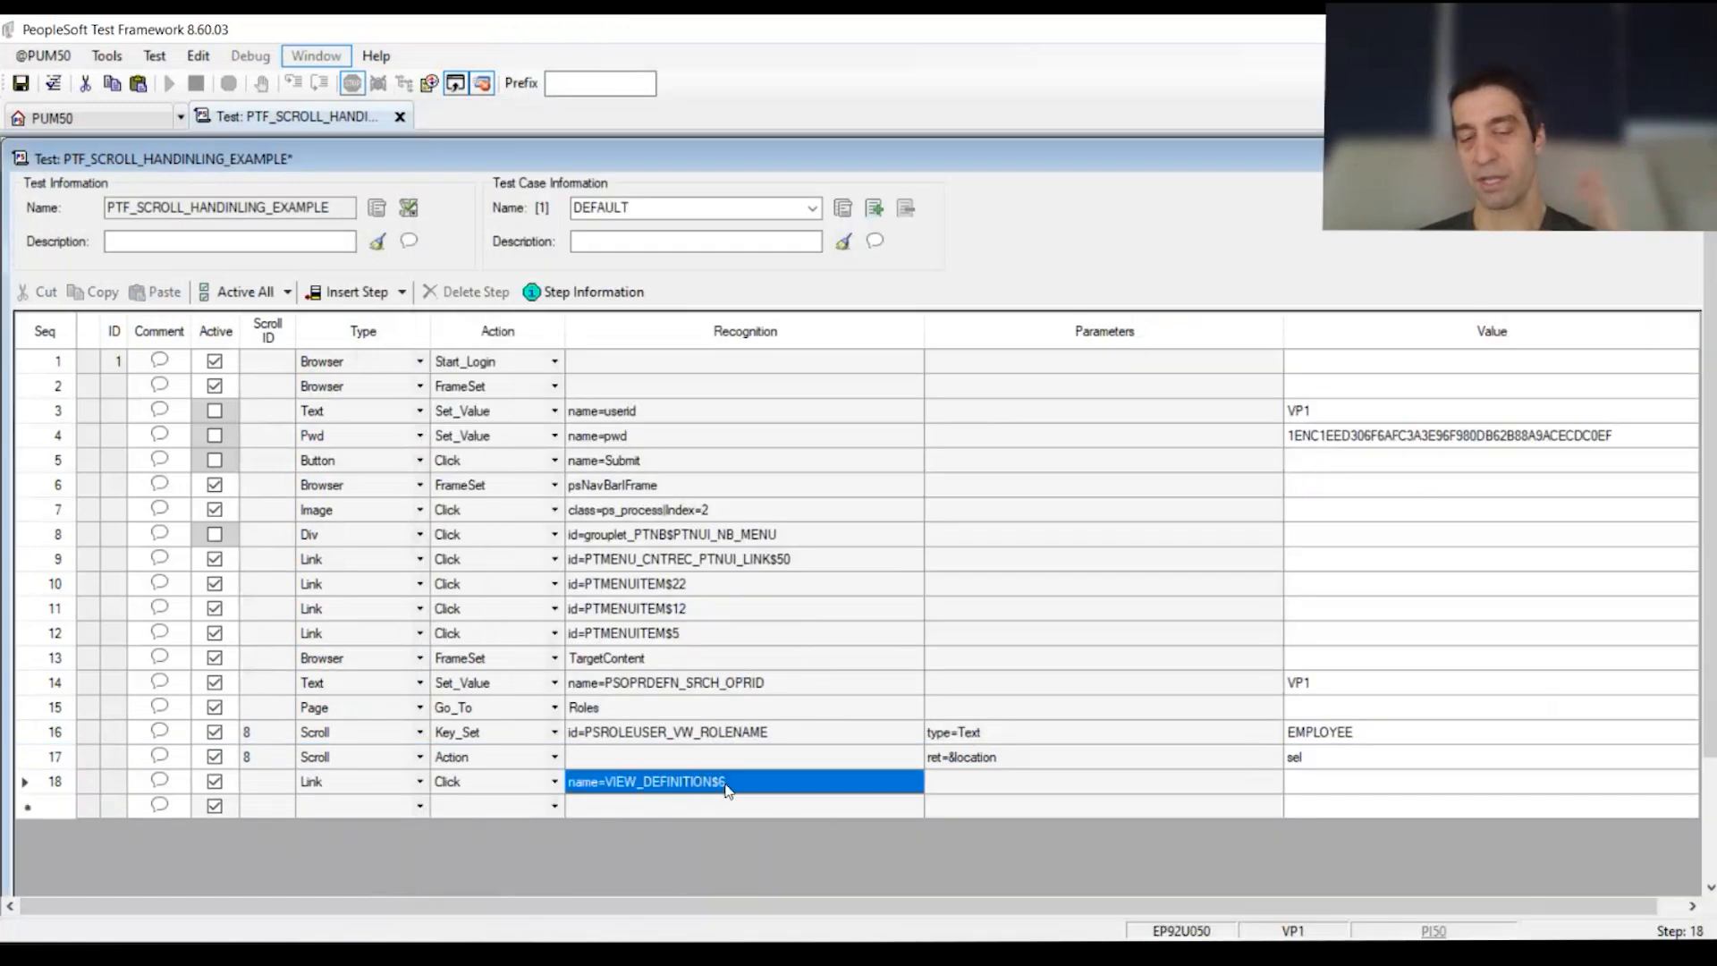
{"action": "left_click_drag", "start_coordinate": [740, 786], "coordinate": [701, 782]}
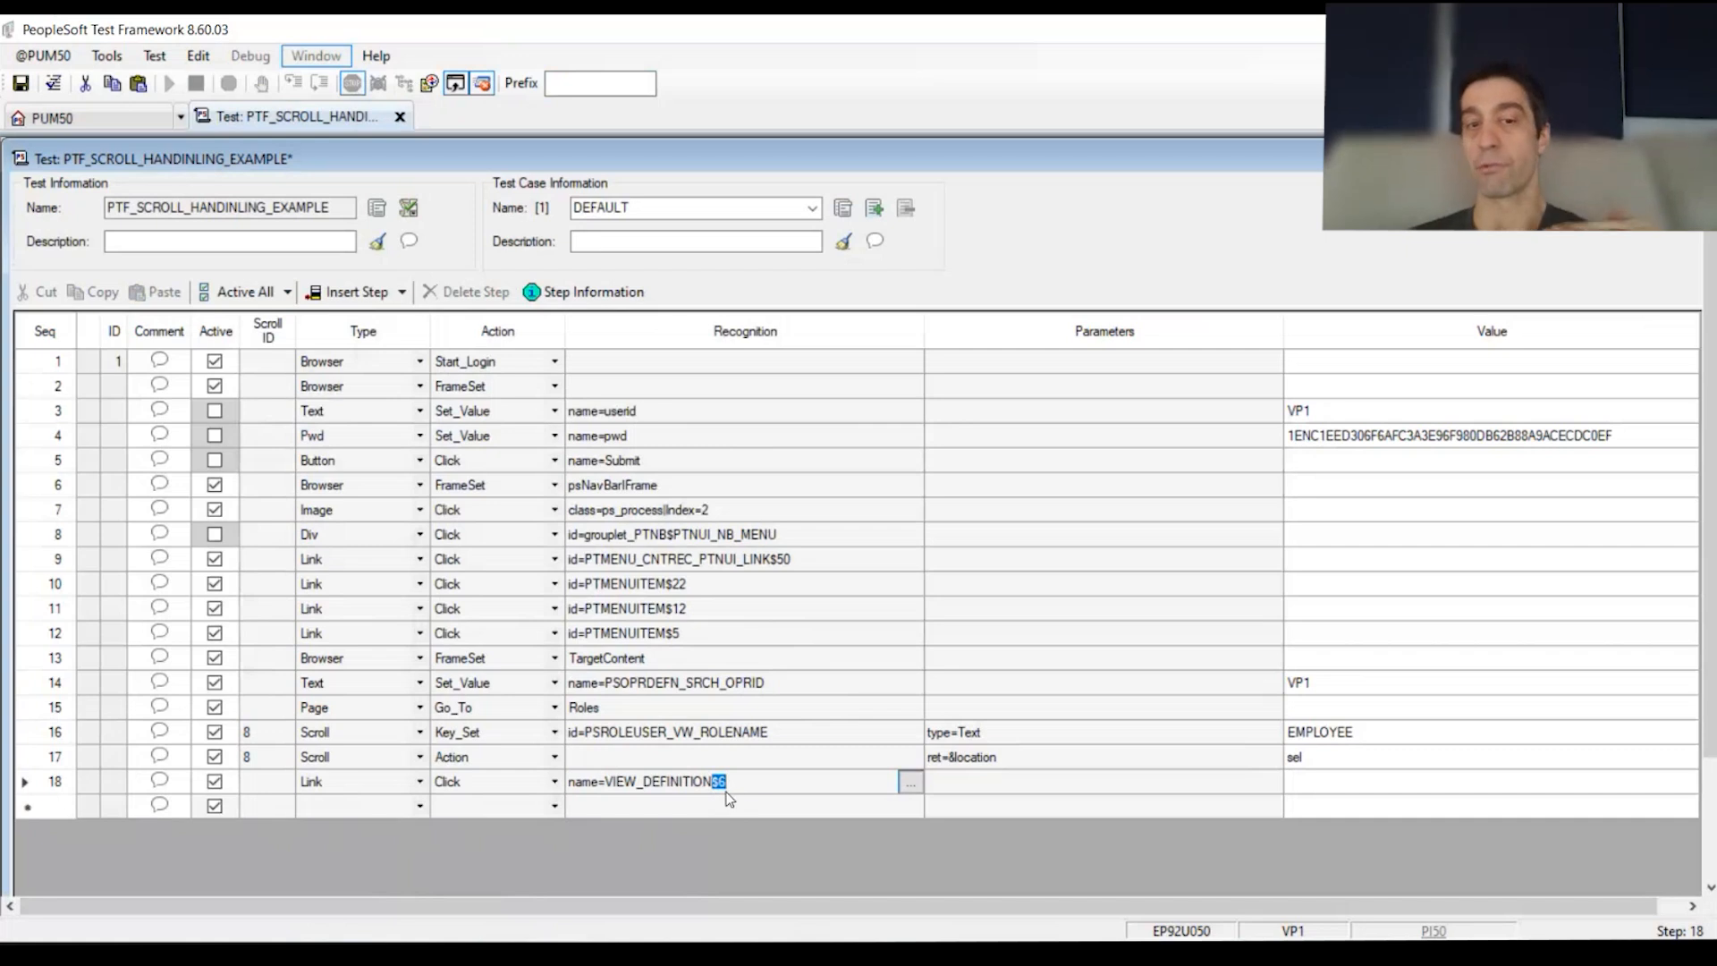
{"action": "key", "text": "BackSpace"}
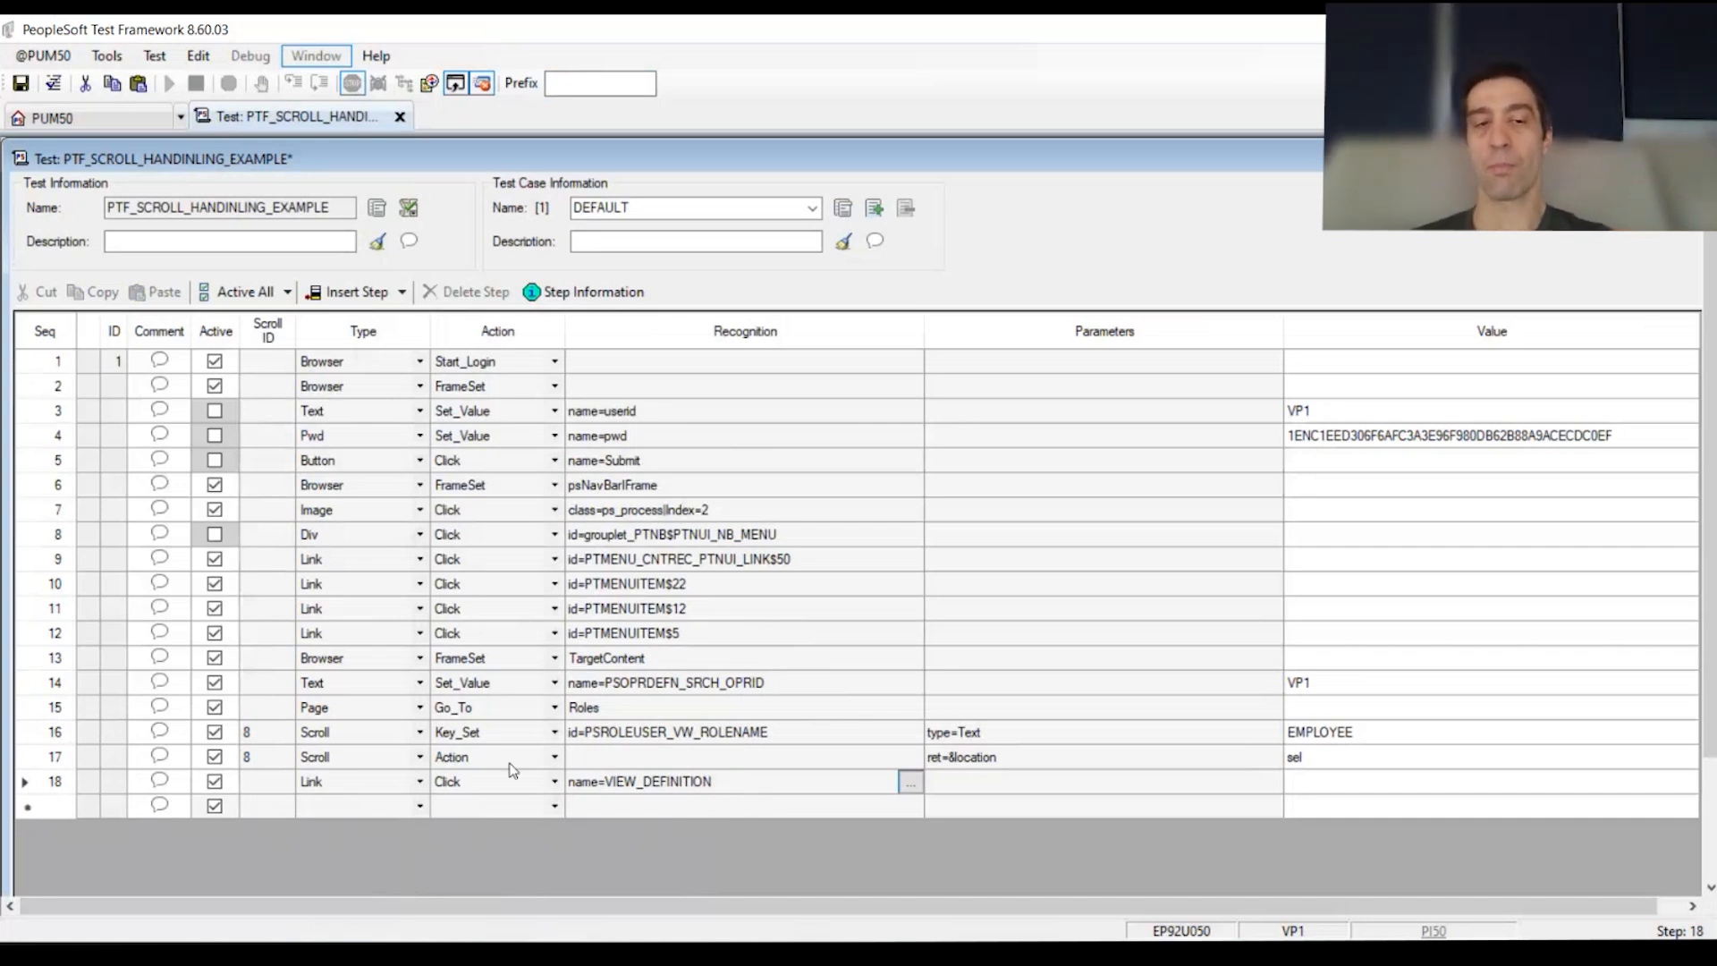
{"action": "left_click_drag", "start_coordinate": [338, 742], "coordinate": [1301, 757]}
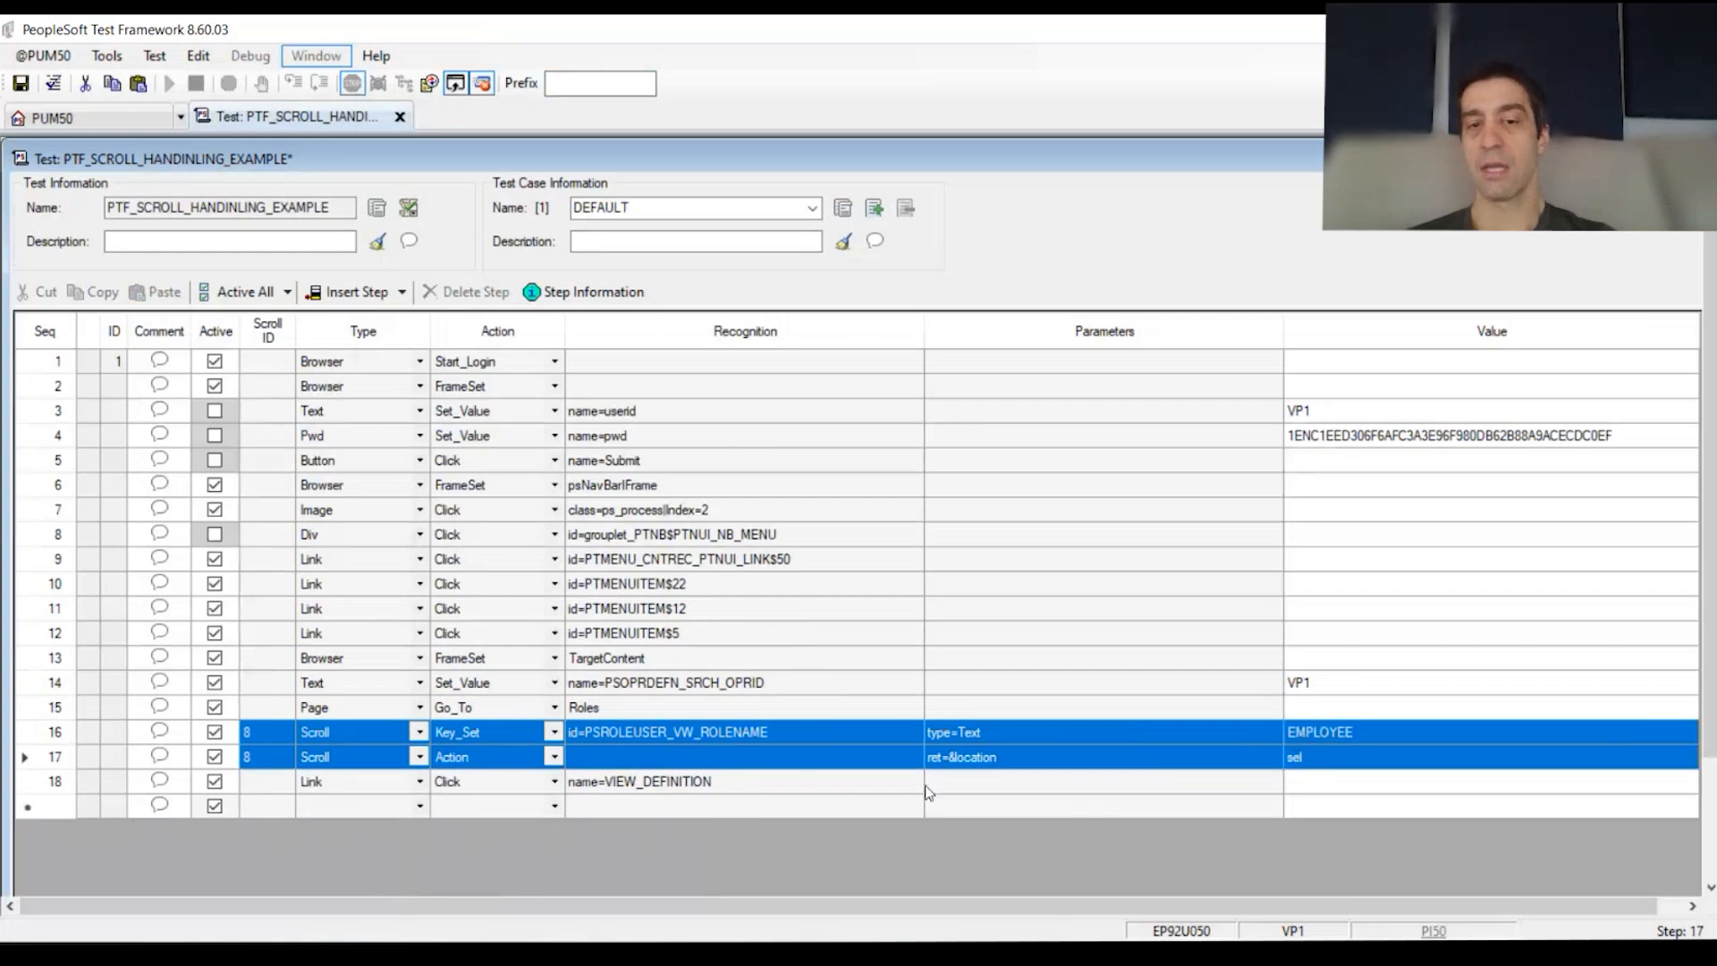
{"action": "left_click", "coordinate": [750, 788]}
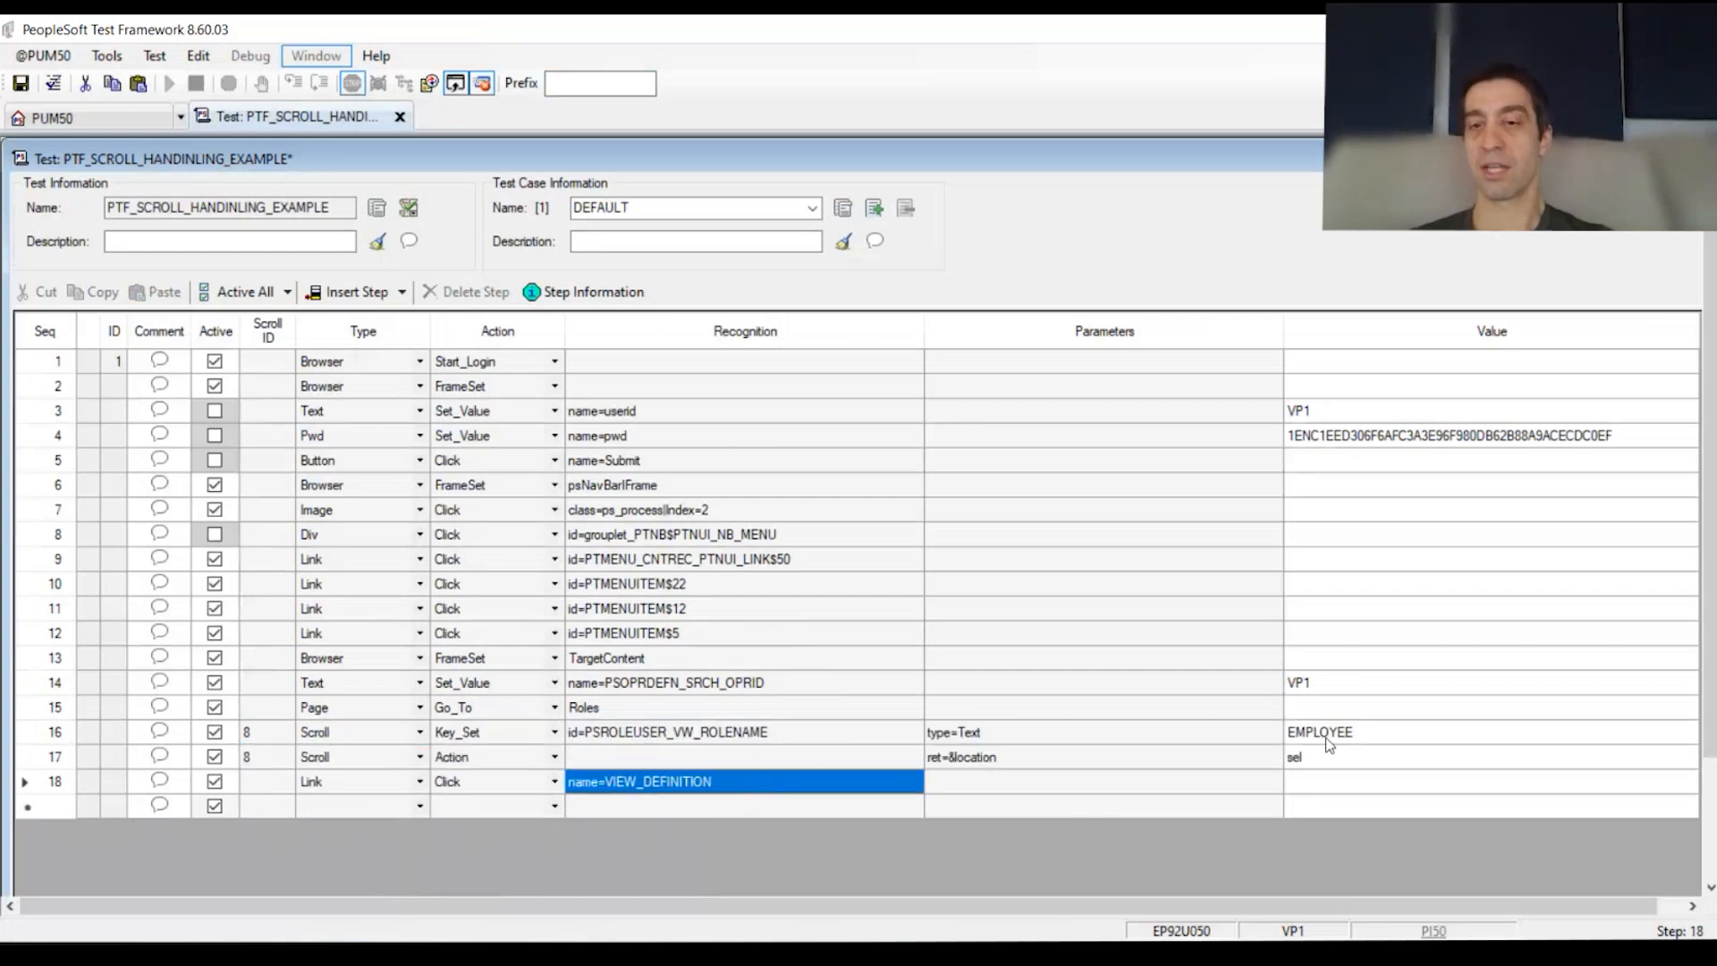
{"action": "left_click", "coordinate": [1375, 738]}
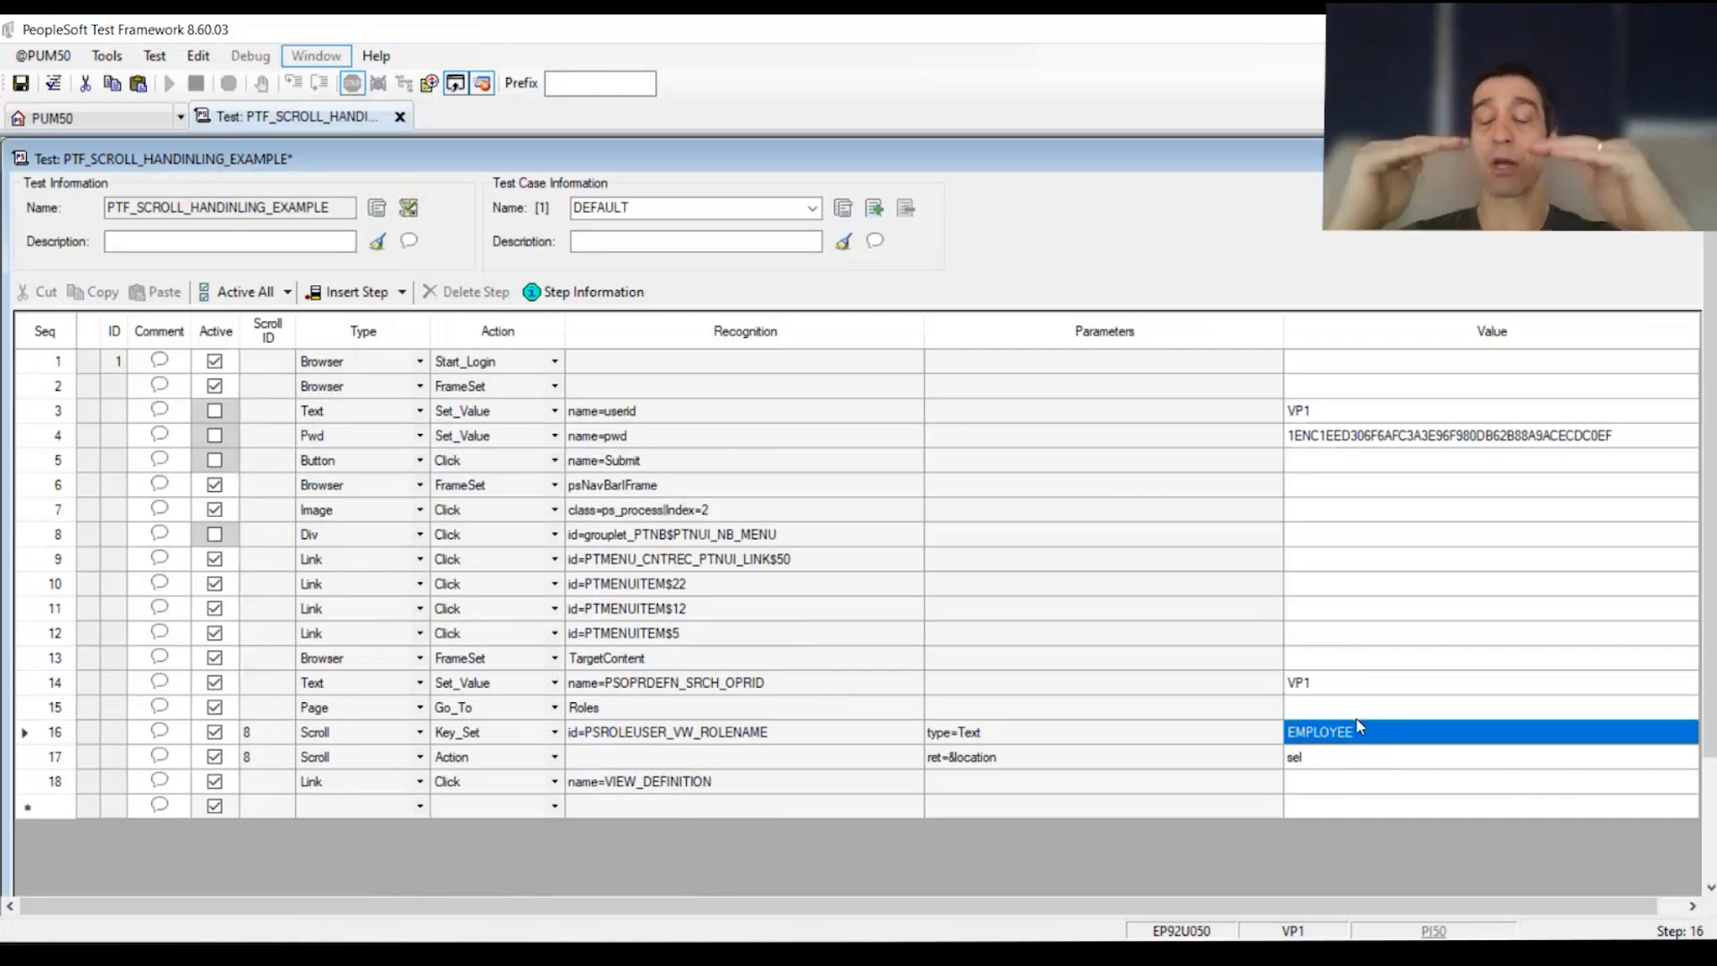
{"action": "left_click", "coordinate": [1106, 766]}
{"action": "left_click", "coordinate": [1013, 761]}
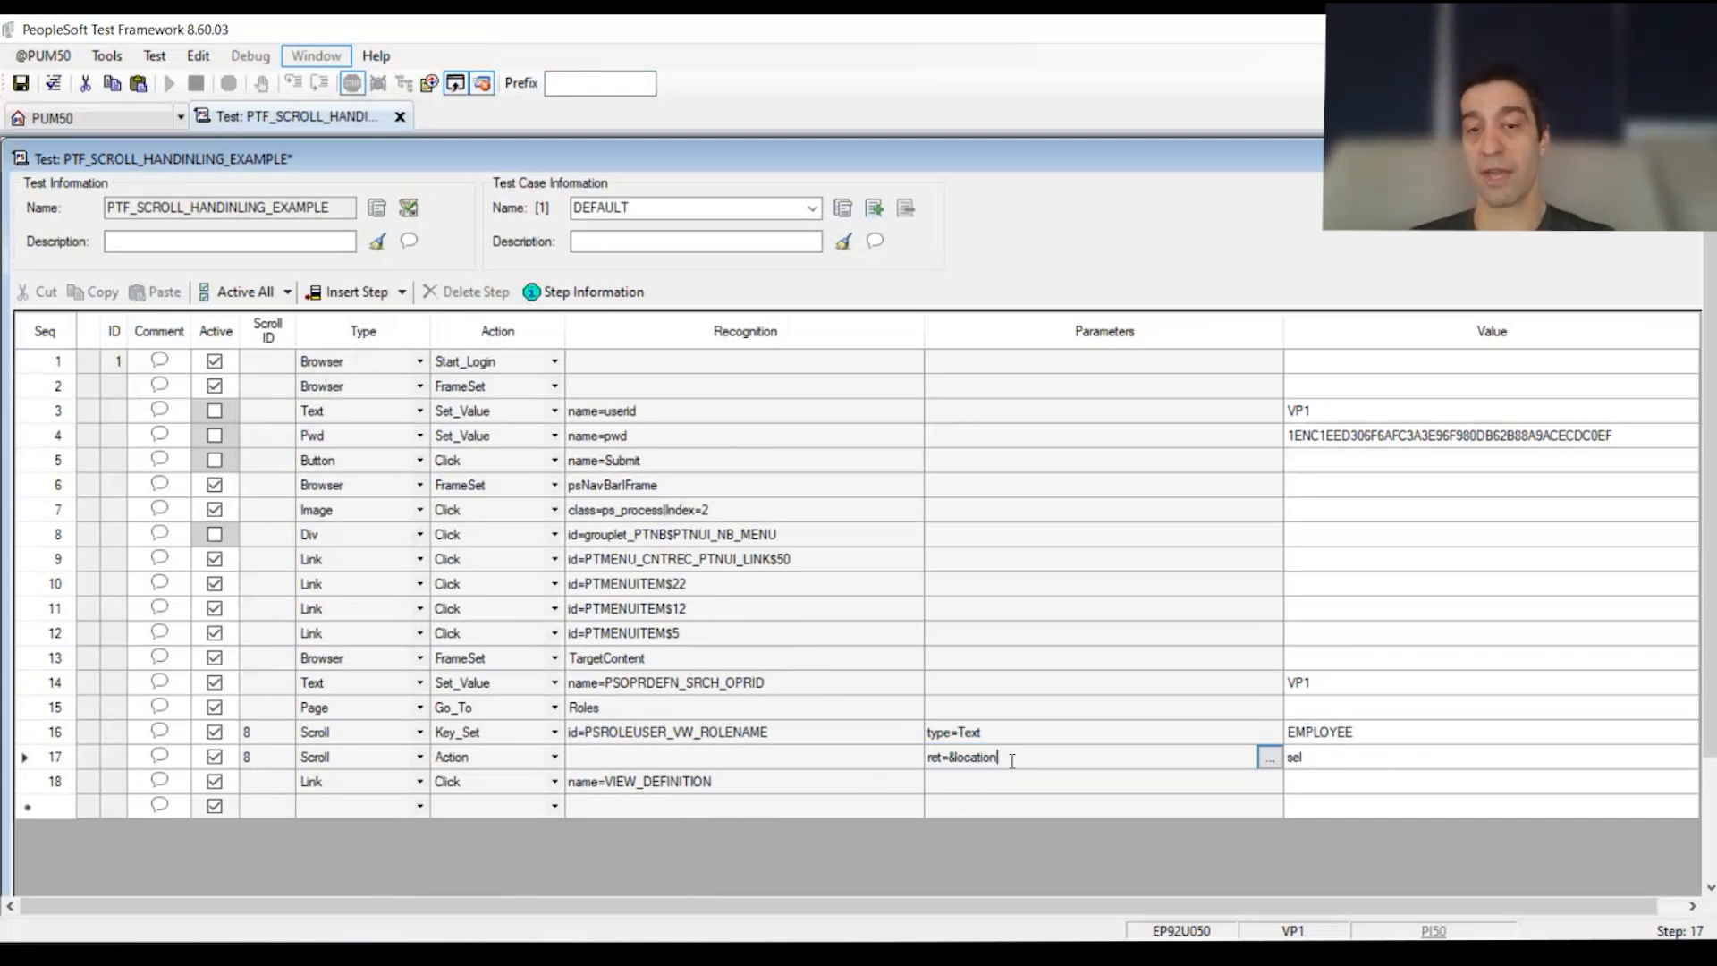
{"action": "left_click", "coordinate": [754, 782]}
{"action": "left_click", "coordinate": [756, 781]}
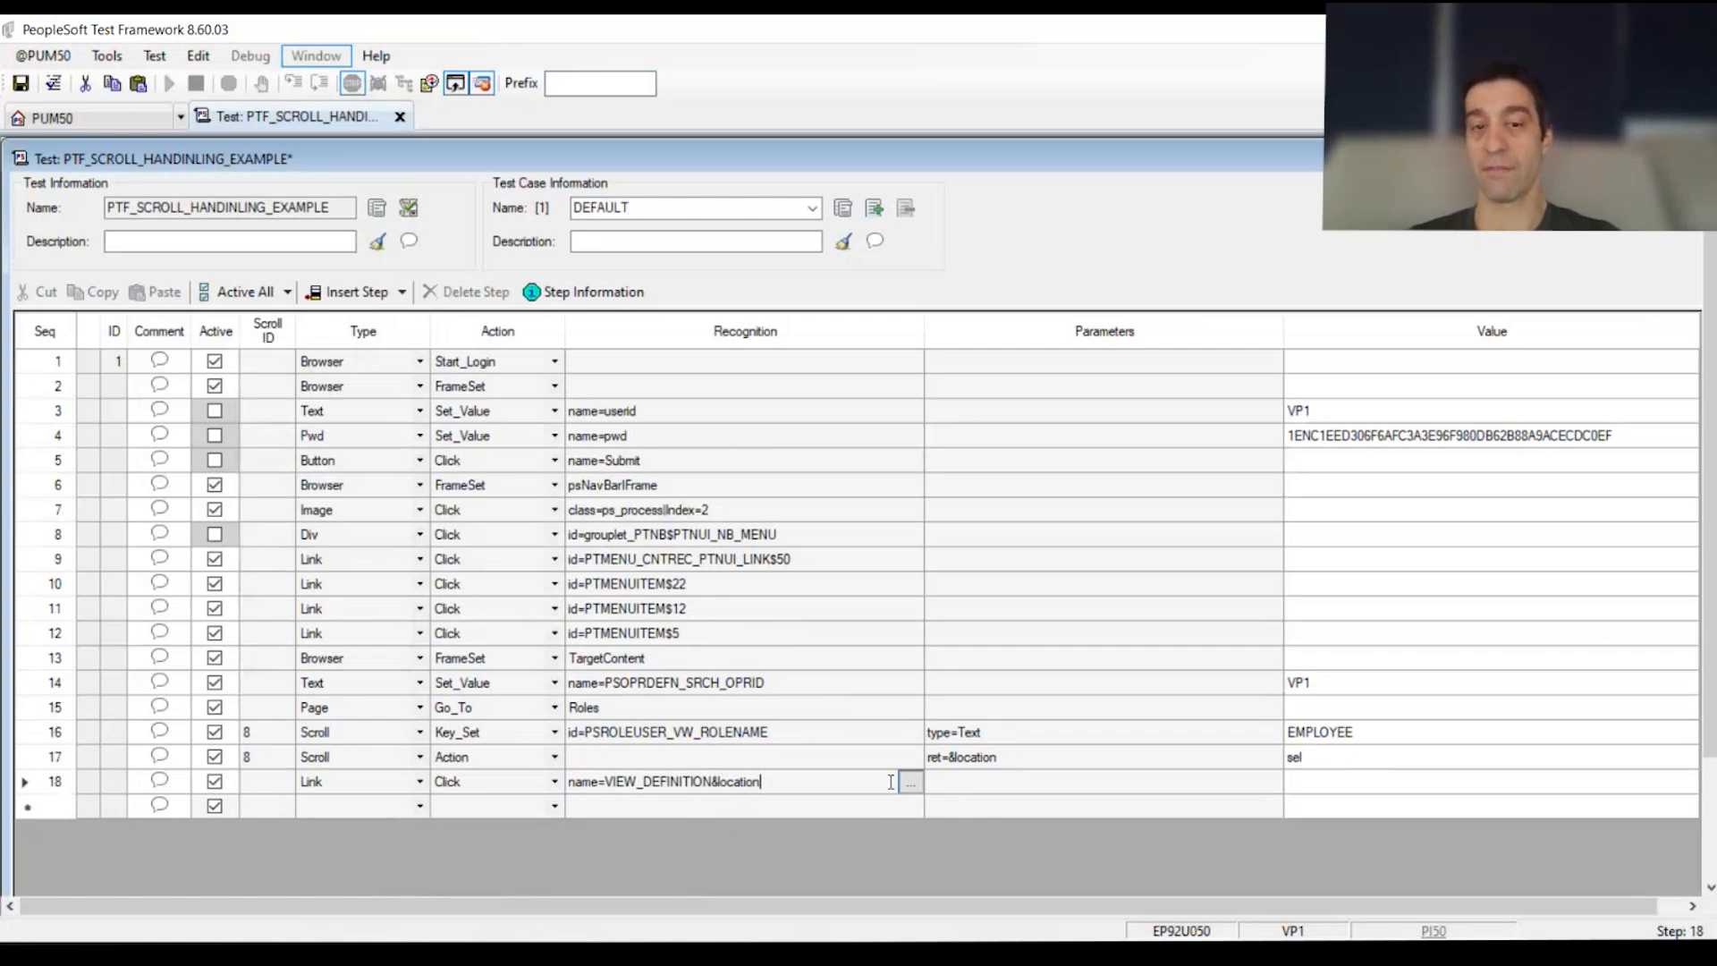
{"action": "left_click", "coordinate": [1065, 809]}
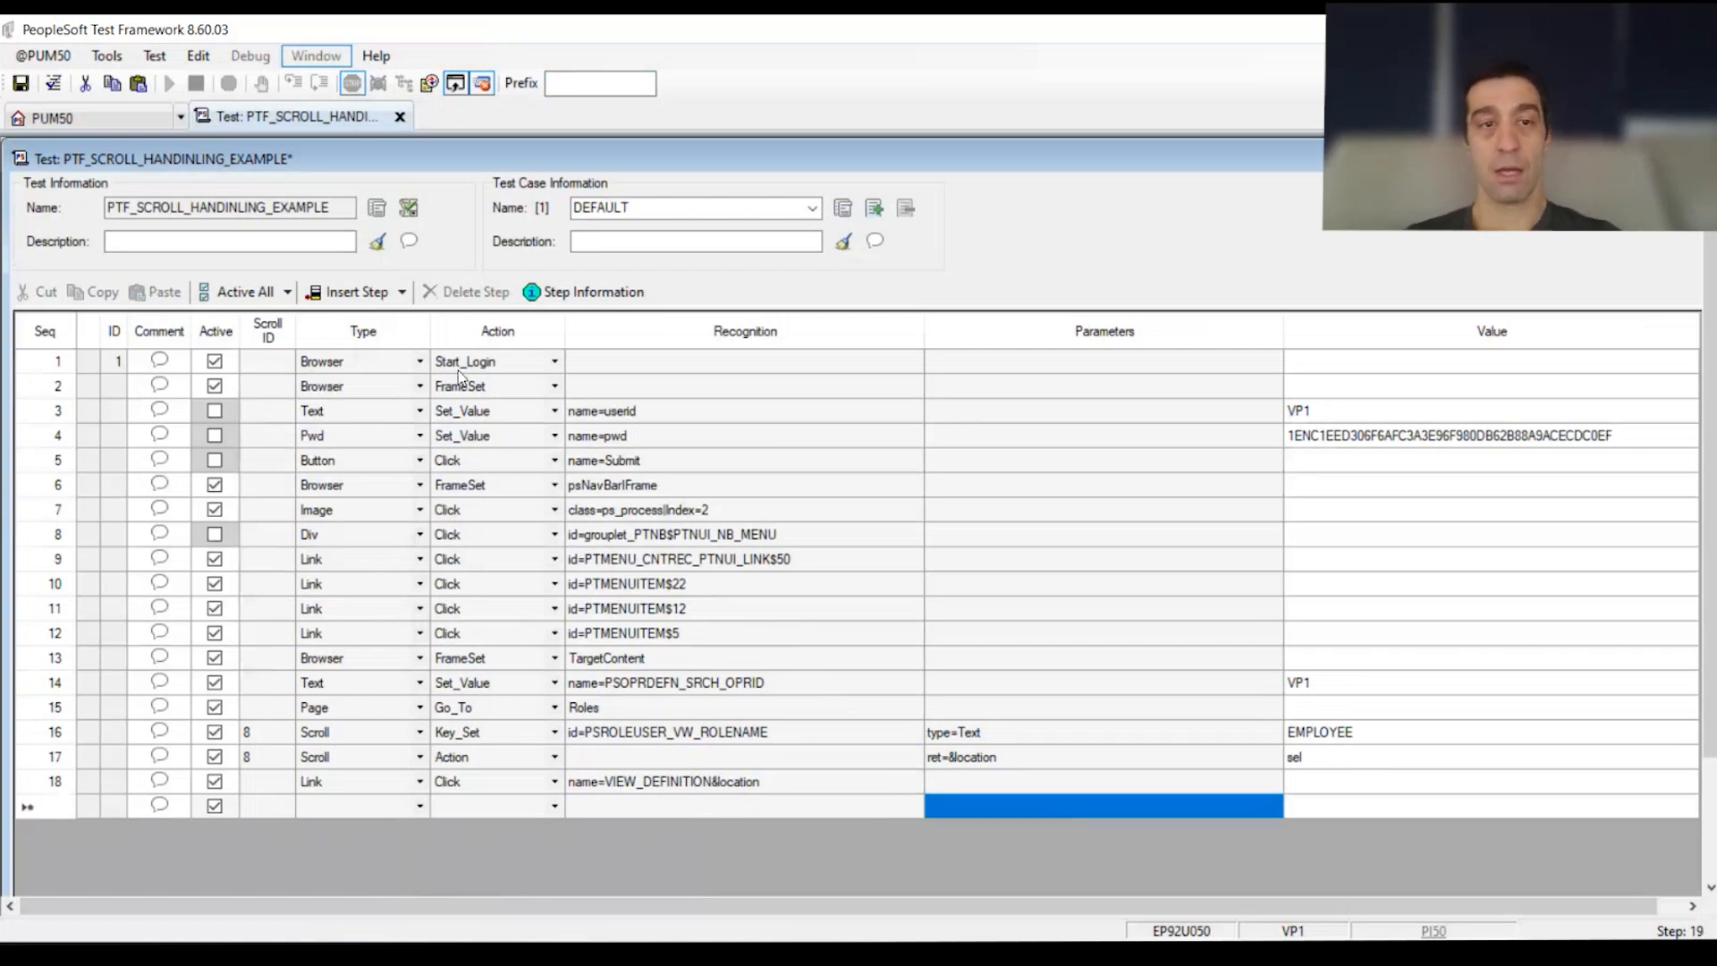
Step: Change step 1's action from Start_Login to Start
{"action": "left_click", "coordinate": [554, 361]}
{"action": "left_click", "coordinate": [529, 386]}
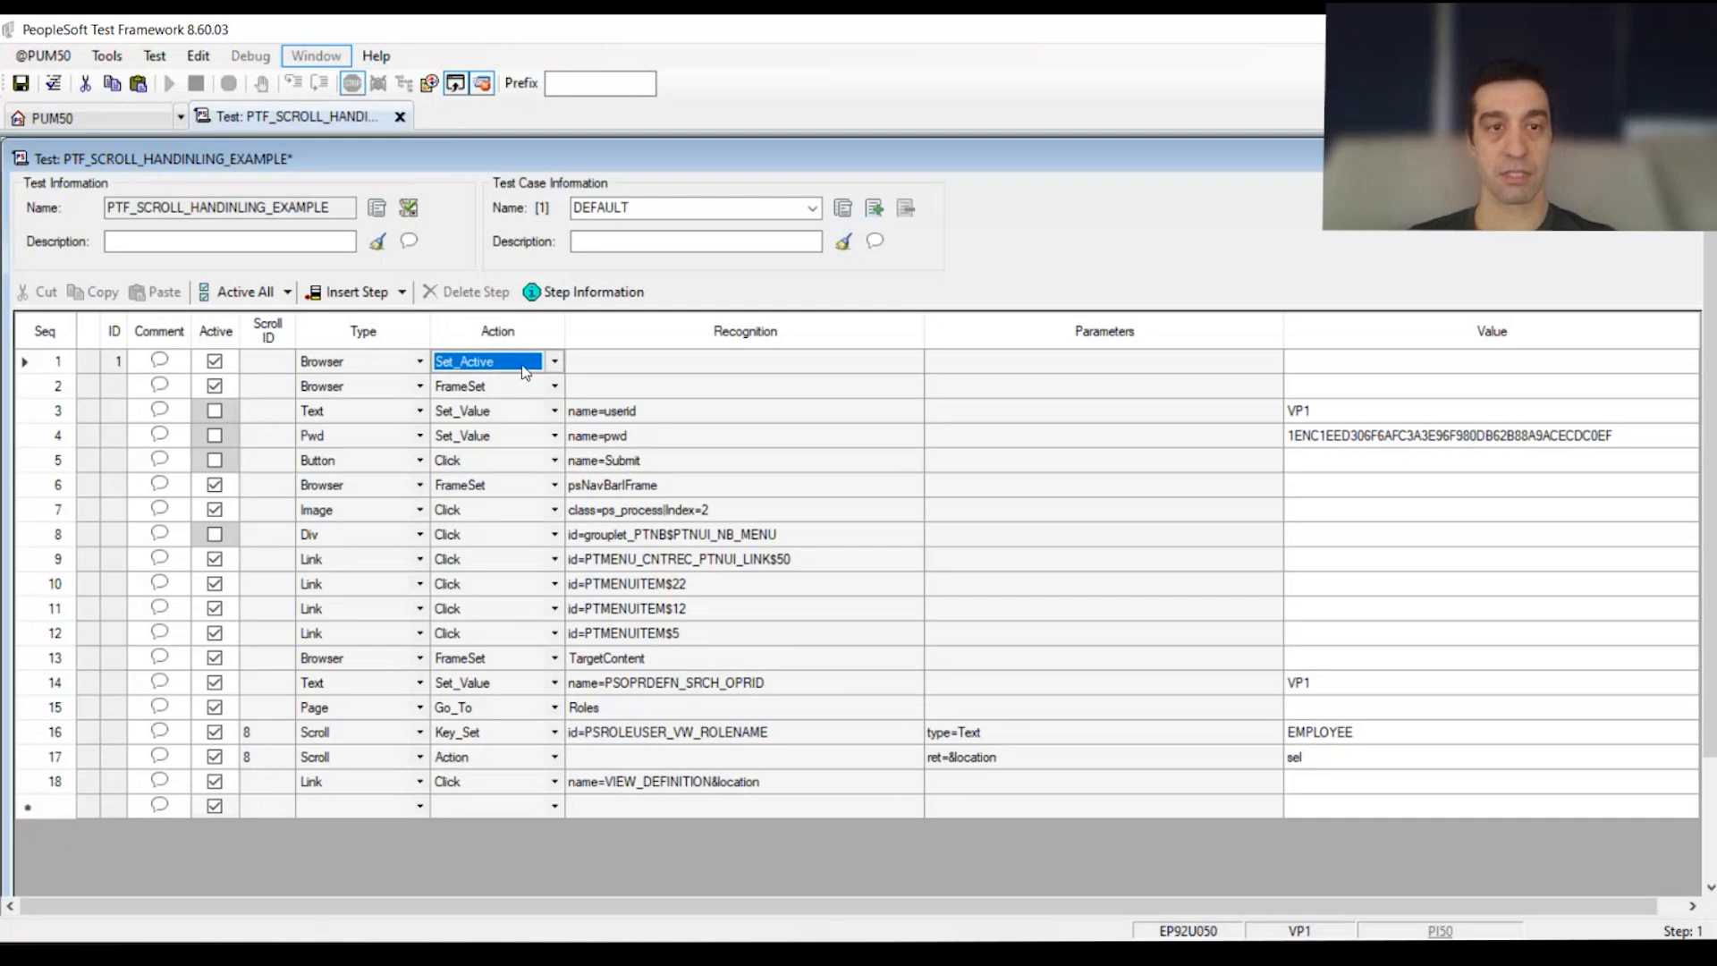
{"action": "left_click", "coordinate": [554, 361]}
Step: Confirm Start for step 1, reactivate steps 3–5, and delete steps 6–12
{"action": "left_click", "coordinate": [486, 513]}
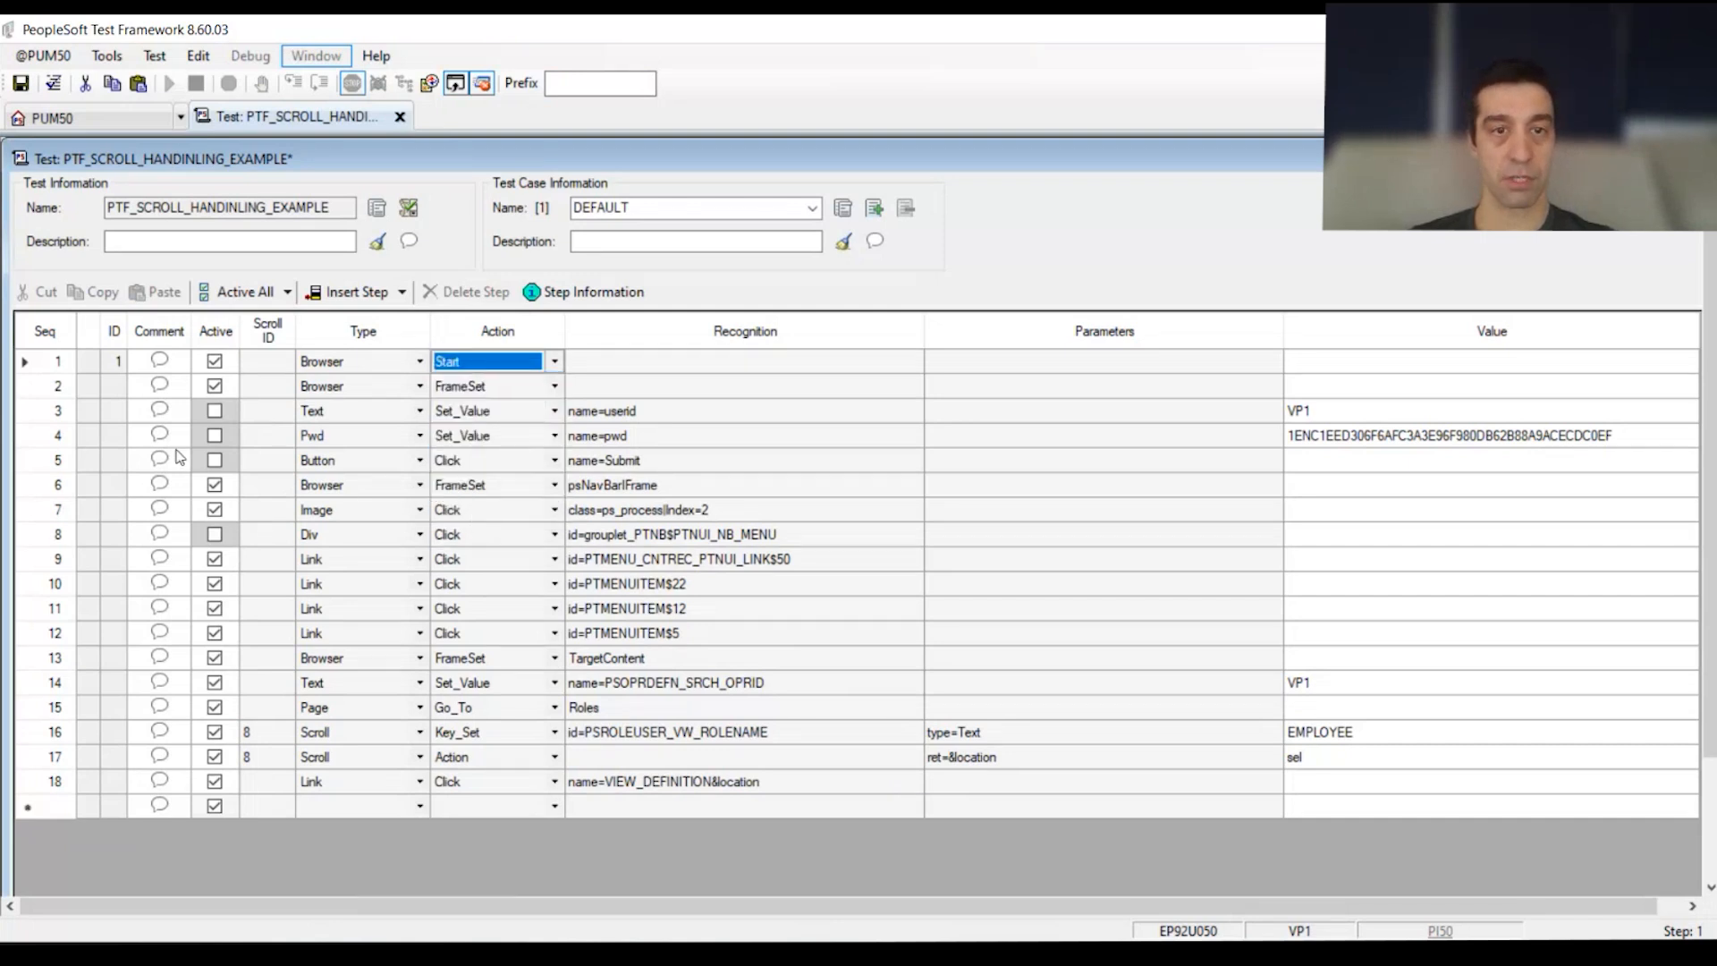
{"action": "left_click", "coordinate": [215, 411]}
{"action": "left_click", "coordinate": [214, 435]}
{"action": "left_click", "coordinate": [215, 459]}
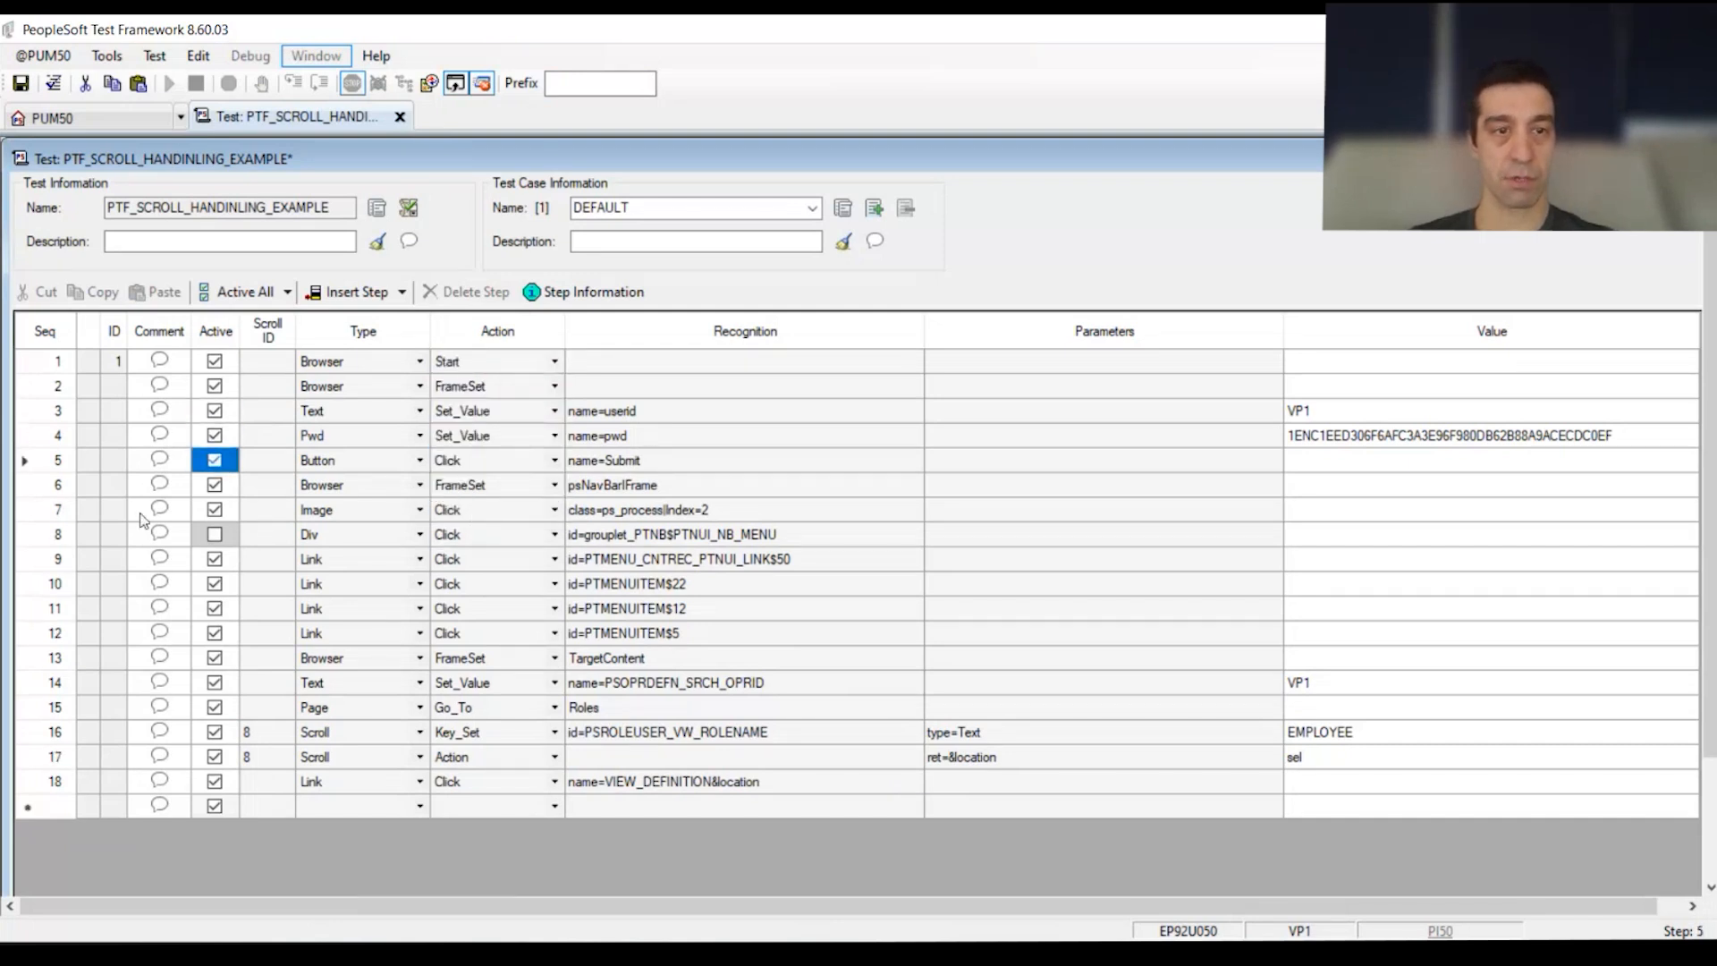
{"action": "left_click_drag", "start_coordinate": [59, 490], "coordinate": [64, 633]}
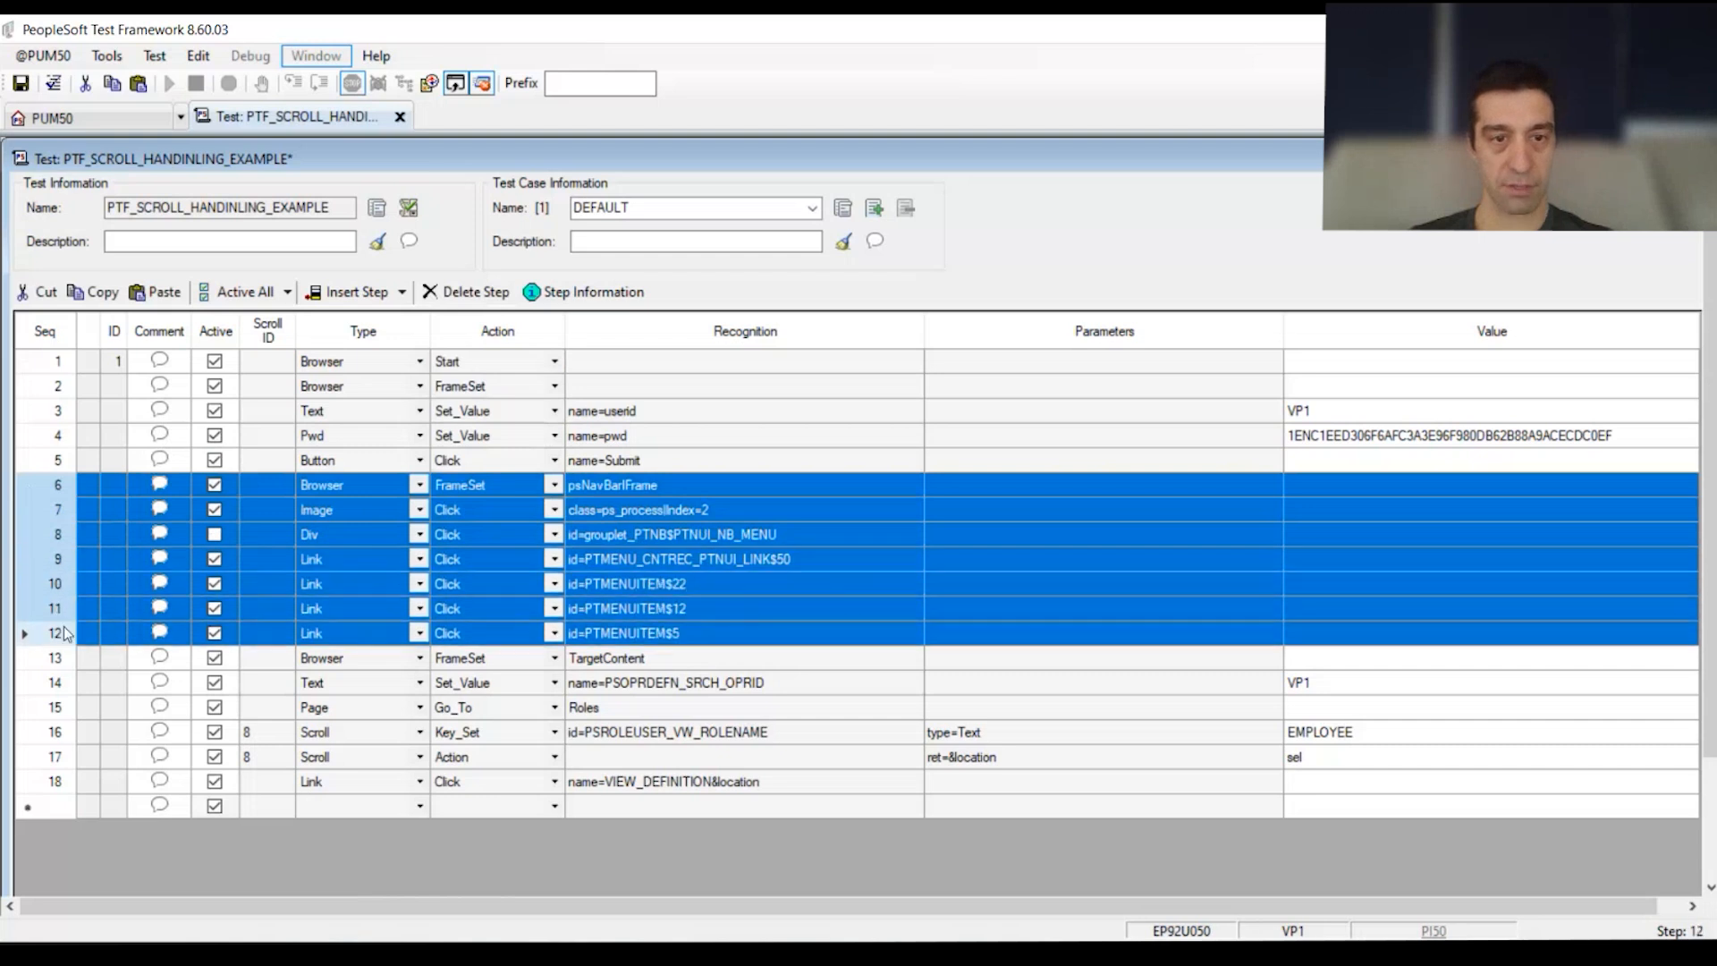
{"action": "key", "text": "Delete"}
{"action": "key", "text": "Return"}
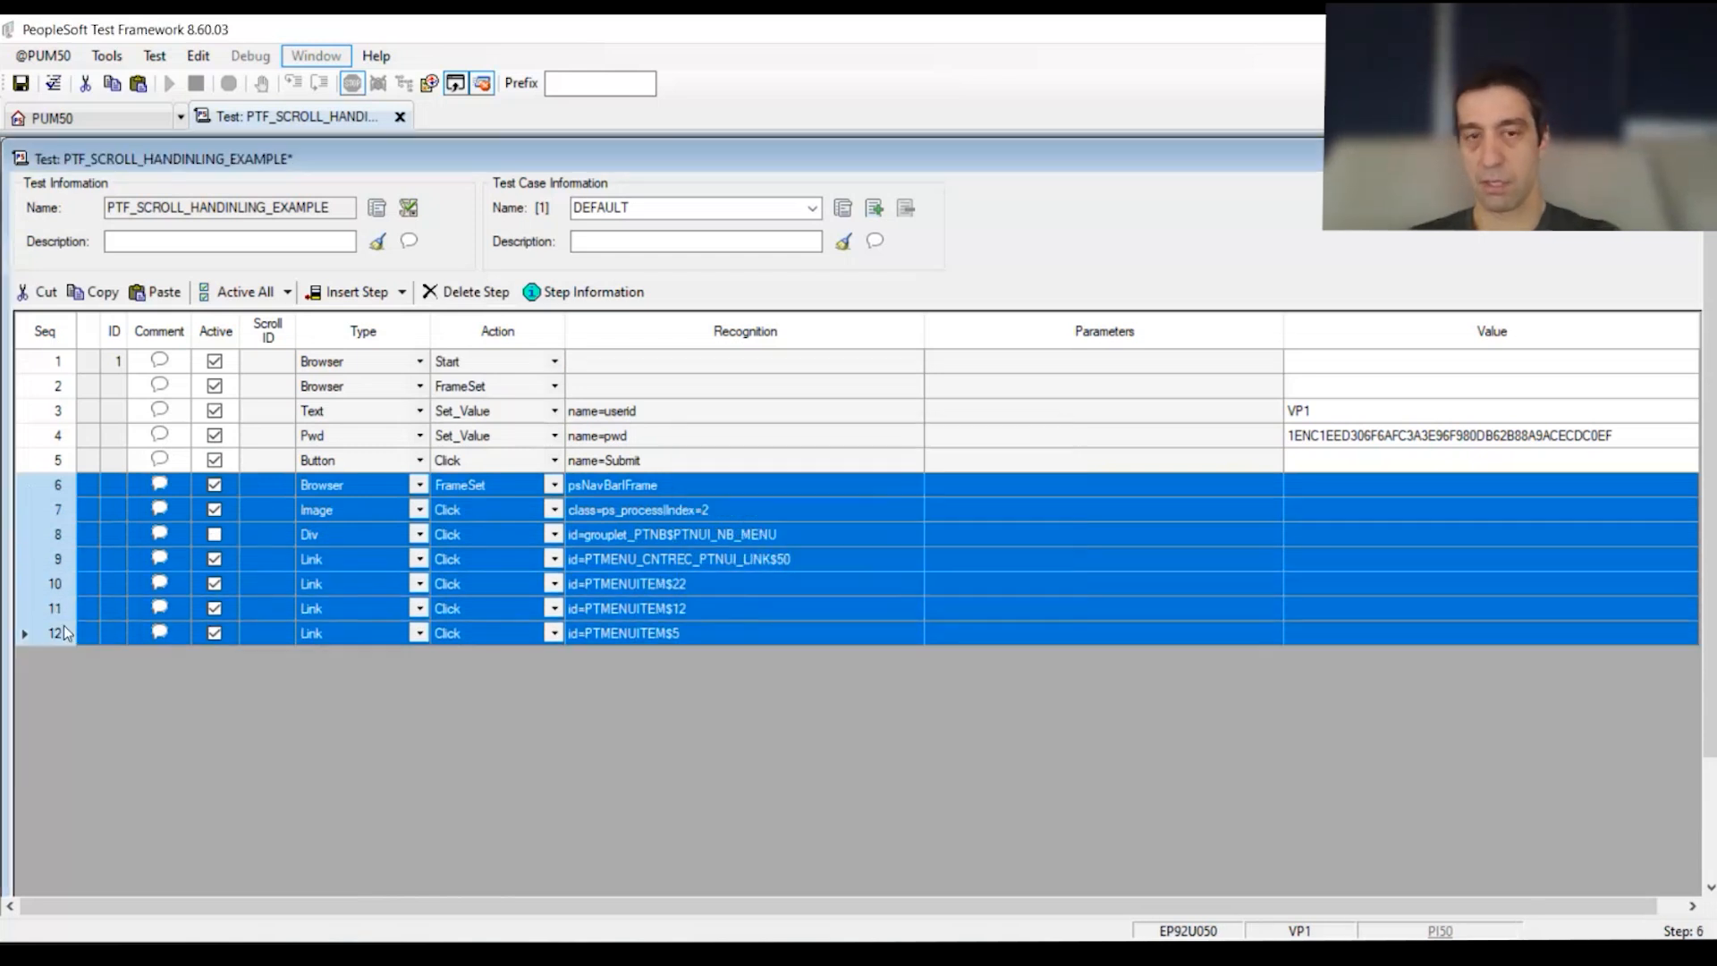
Step: Make step 6 a Page Prompt step
{"action": "left_click", "coordinate": [350, 487]}
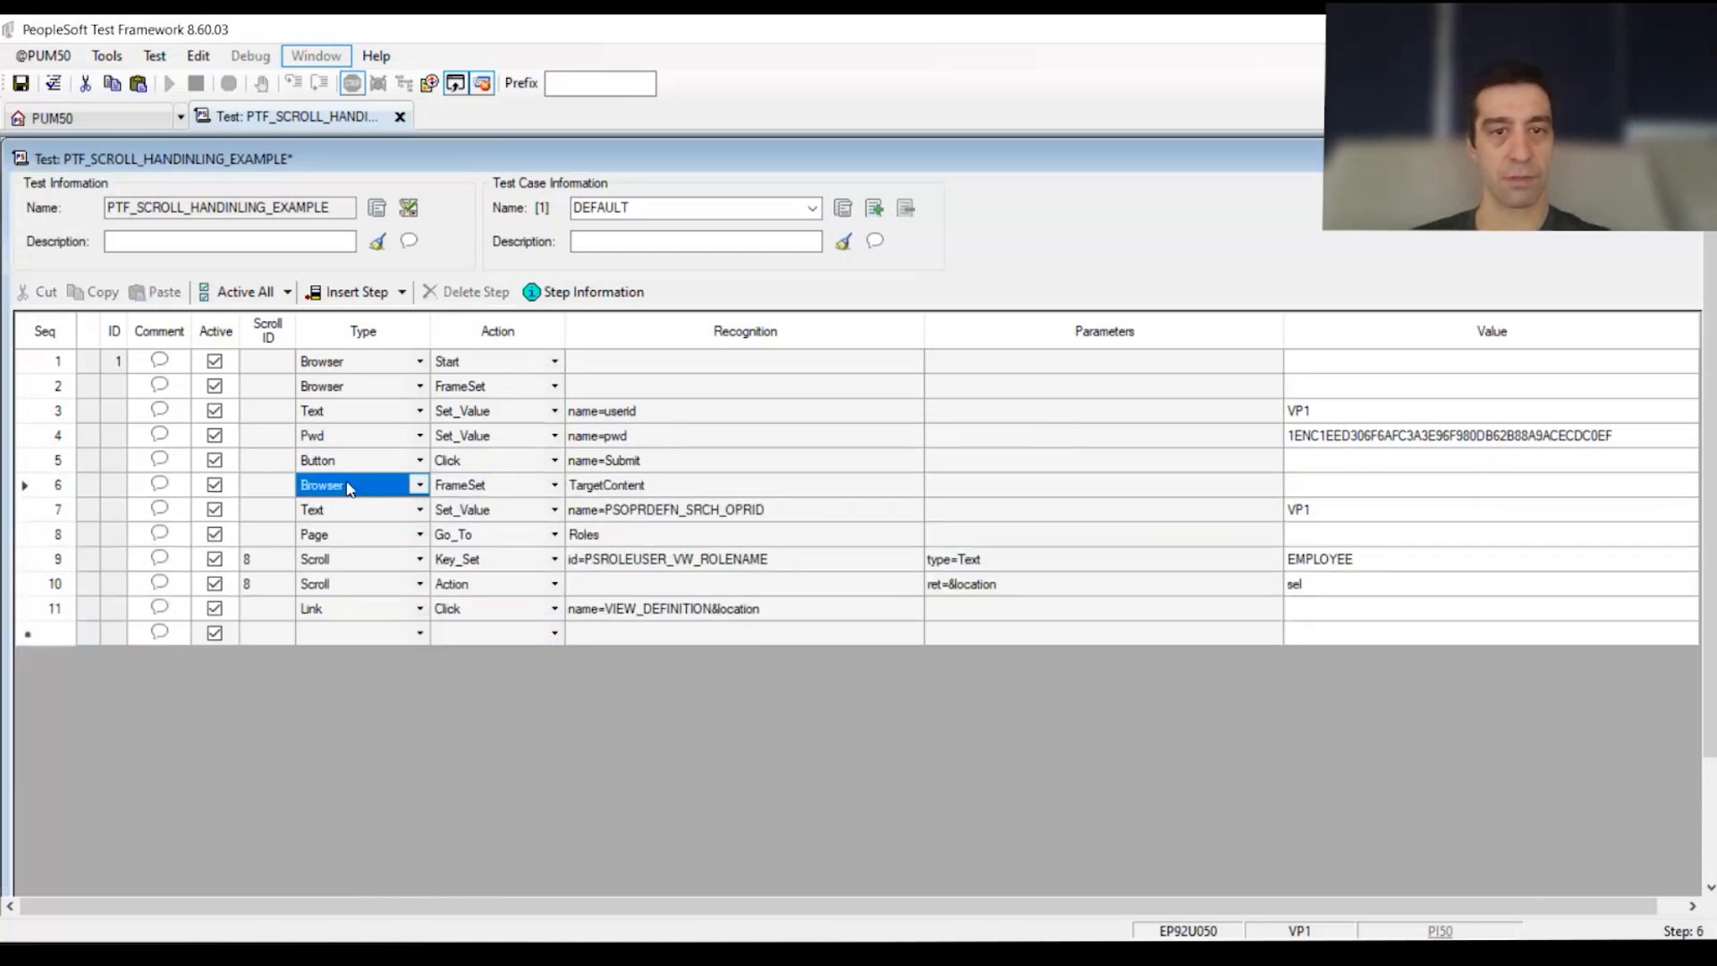
{"action": "key", "text": "p"}
{"action": "left_click", "coordinate": [497, 485]}
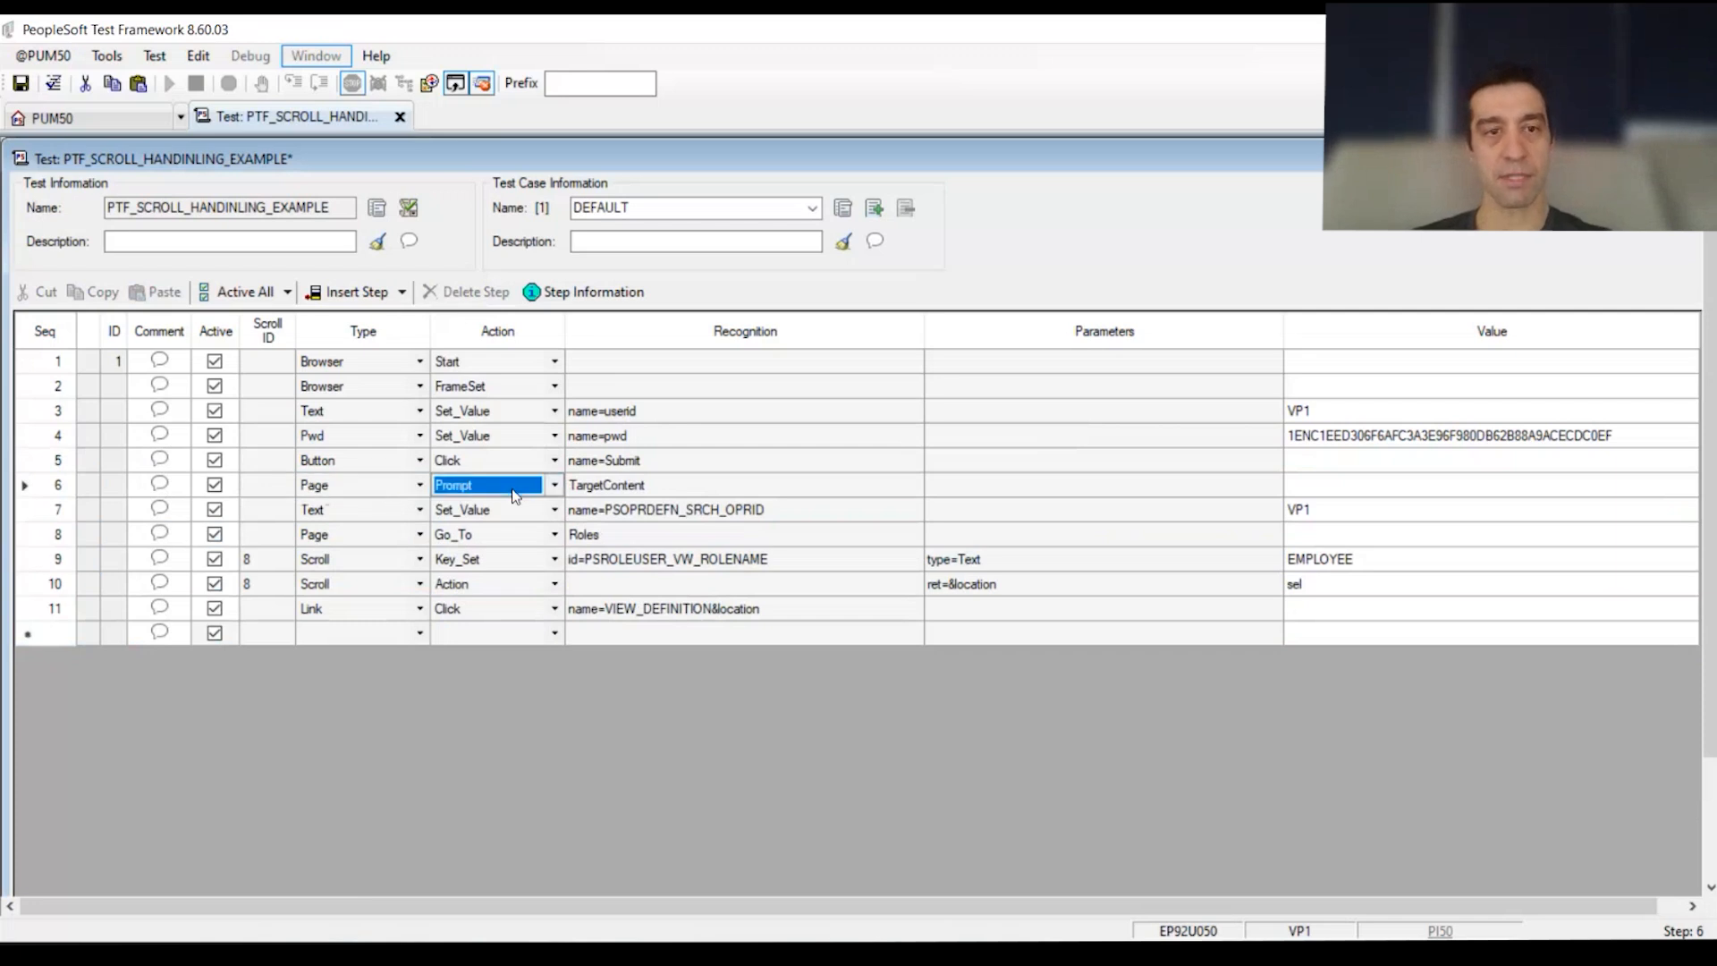
{"action": "left_click", "coordinate": [771, 559]}
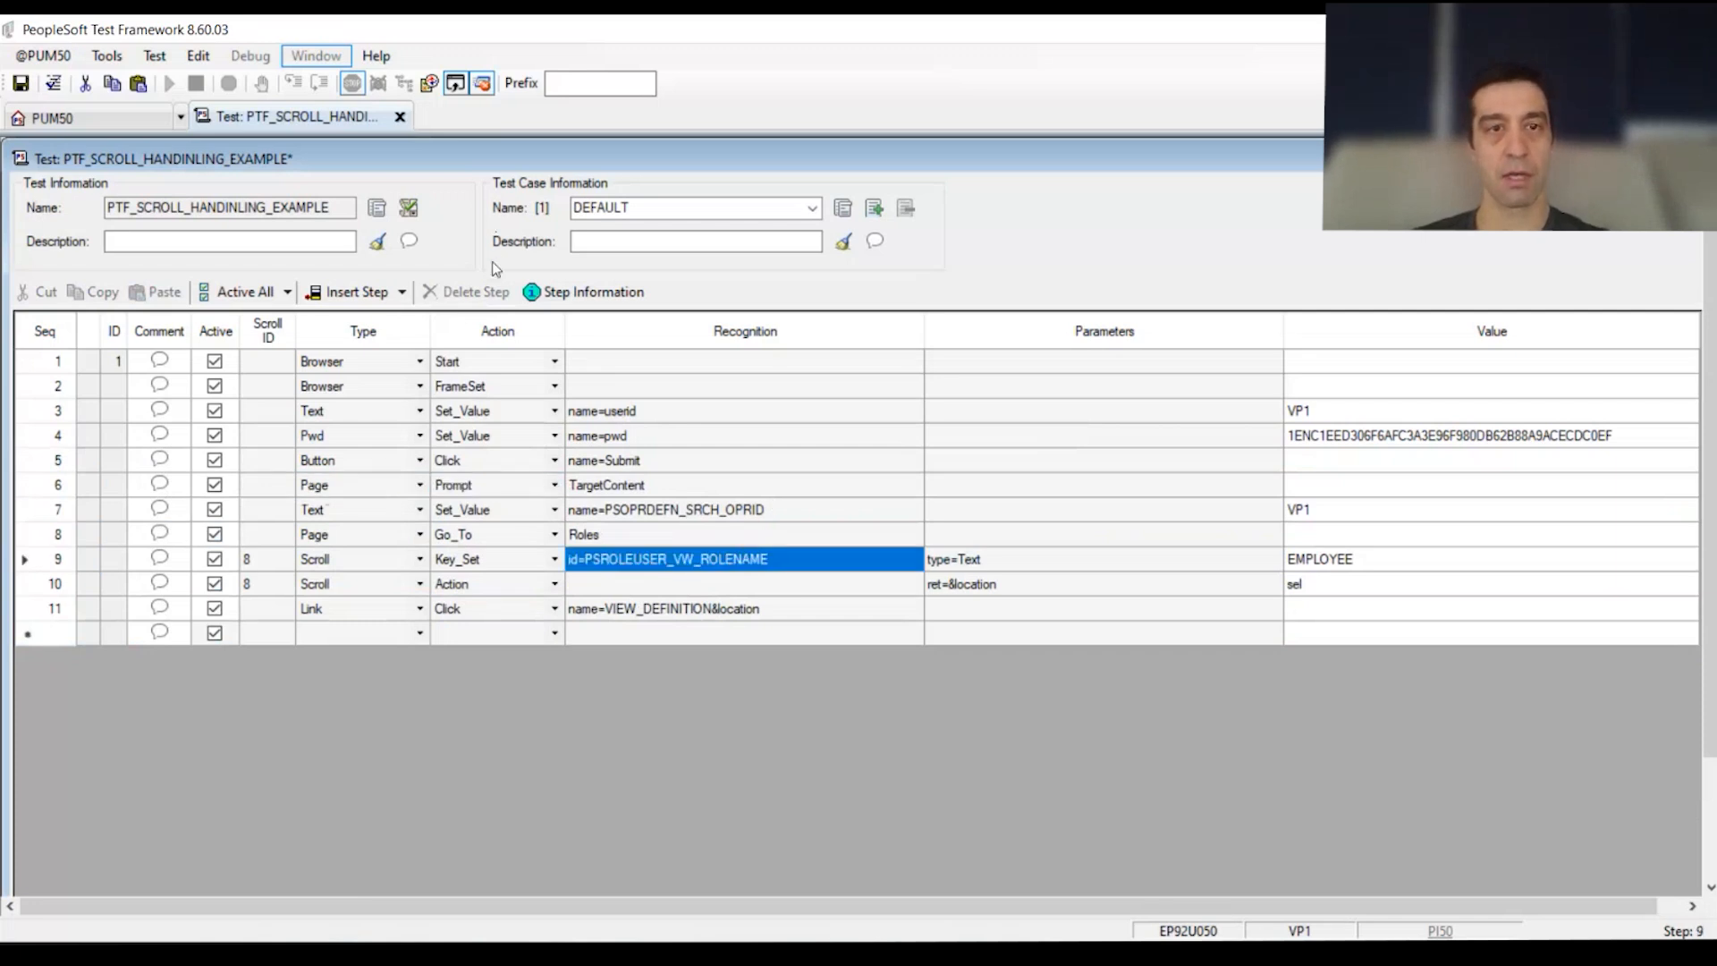
{"action": "left_click", "coordinate": [542, 292]}
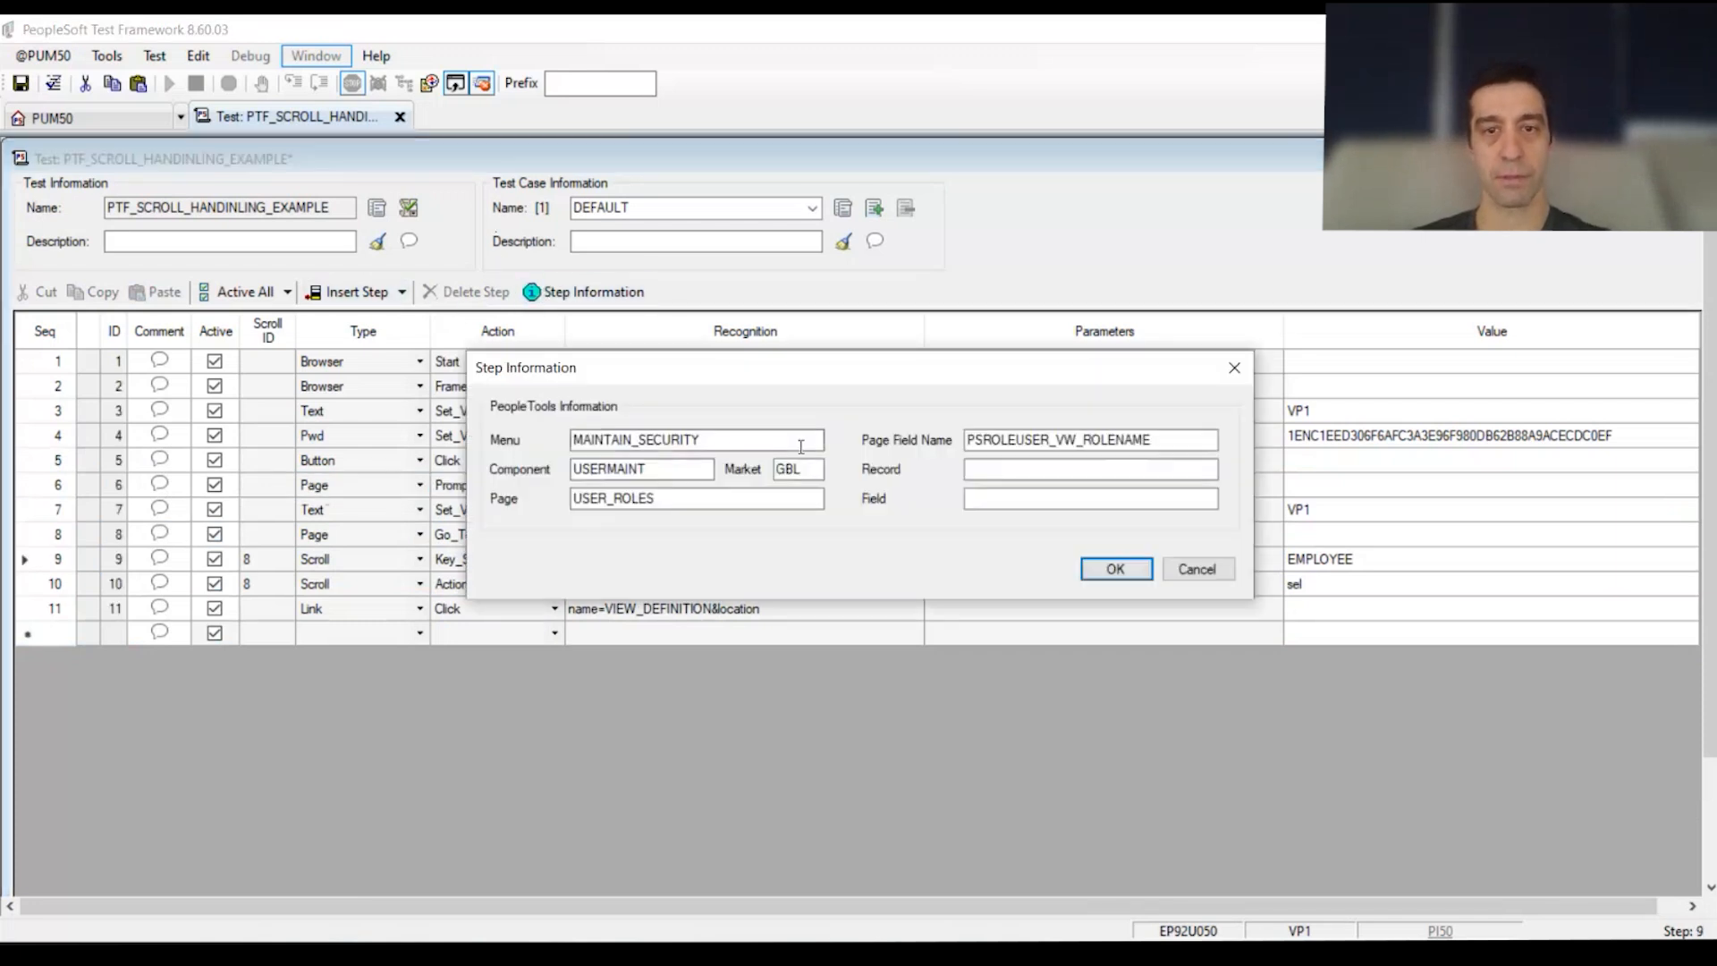
{"action": "left_click", "coordinate": [1197, 569]}
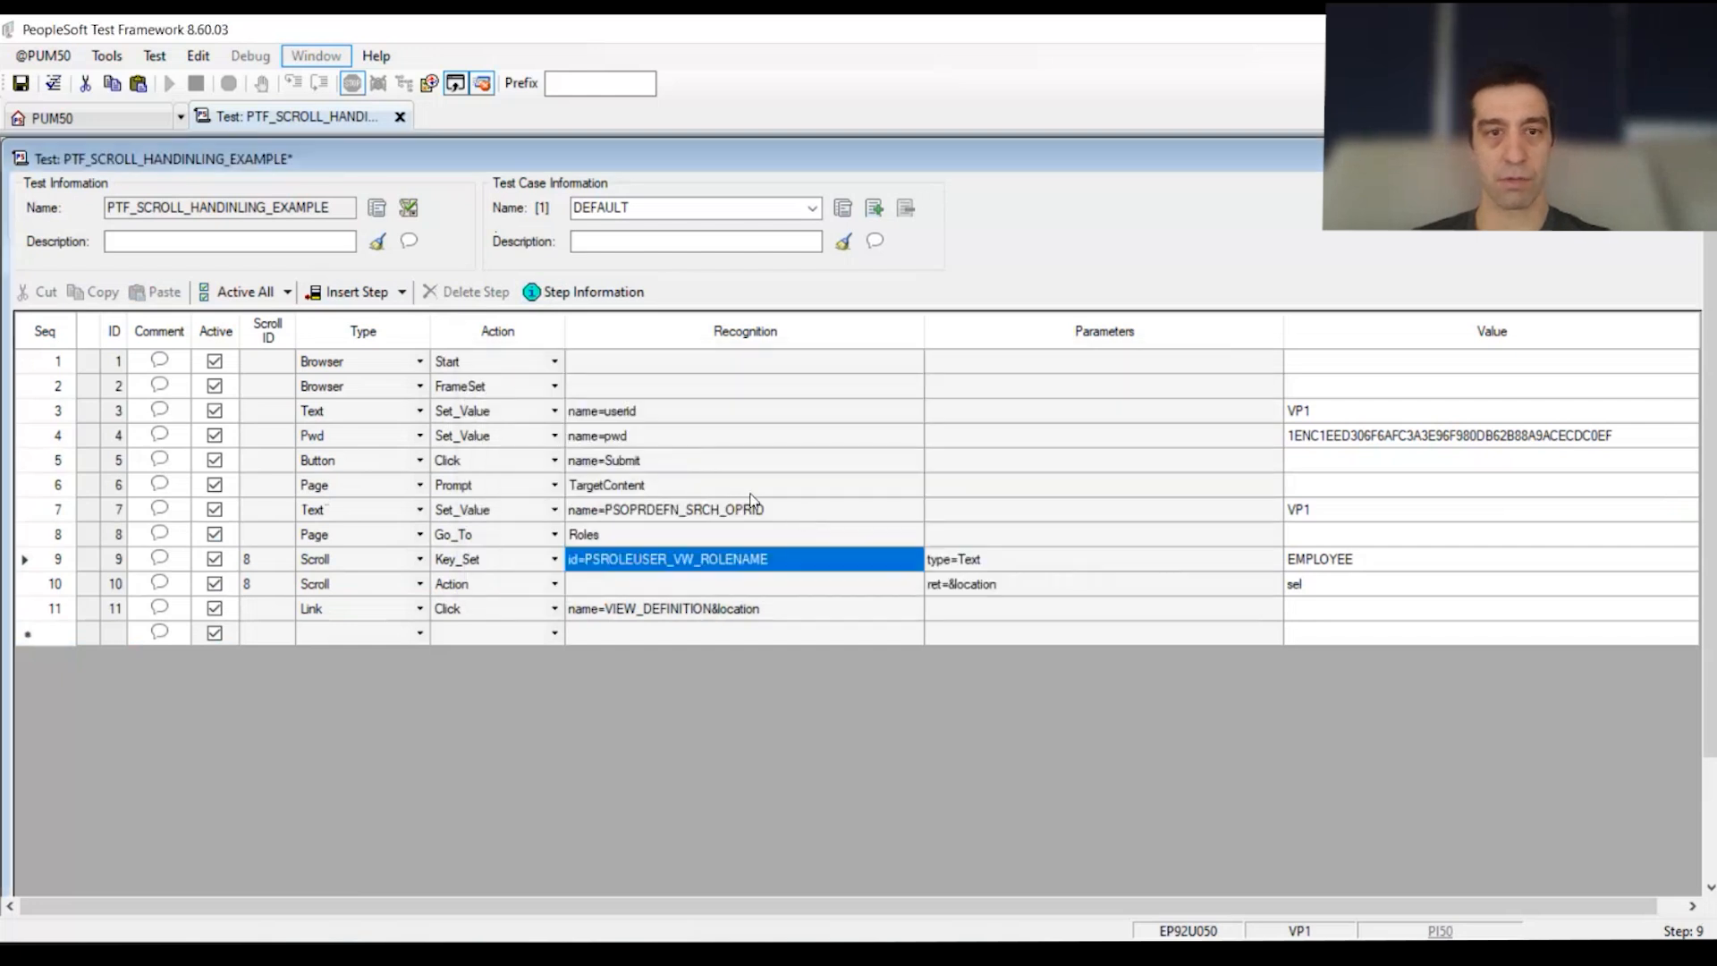
Step: Set step 6's recognition to MAINTAIN_SECURITY.USERMAINT.GBL and its value to update
{"action": "left_click", "coordinate": [673, 488]}
{"action": "type", "text": "MAINTAIN_SECURITY"}
{"action": "left_click", "coordinate": [778, 560]}
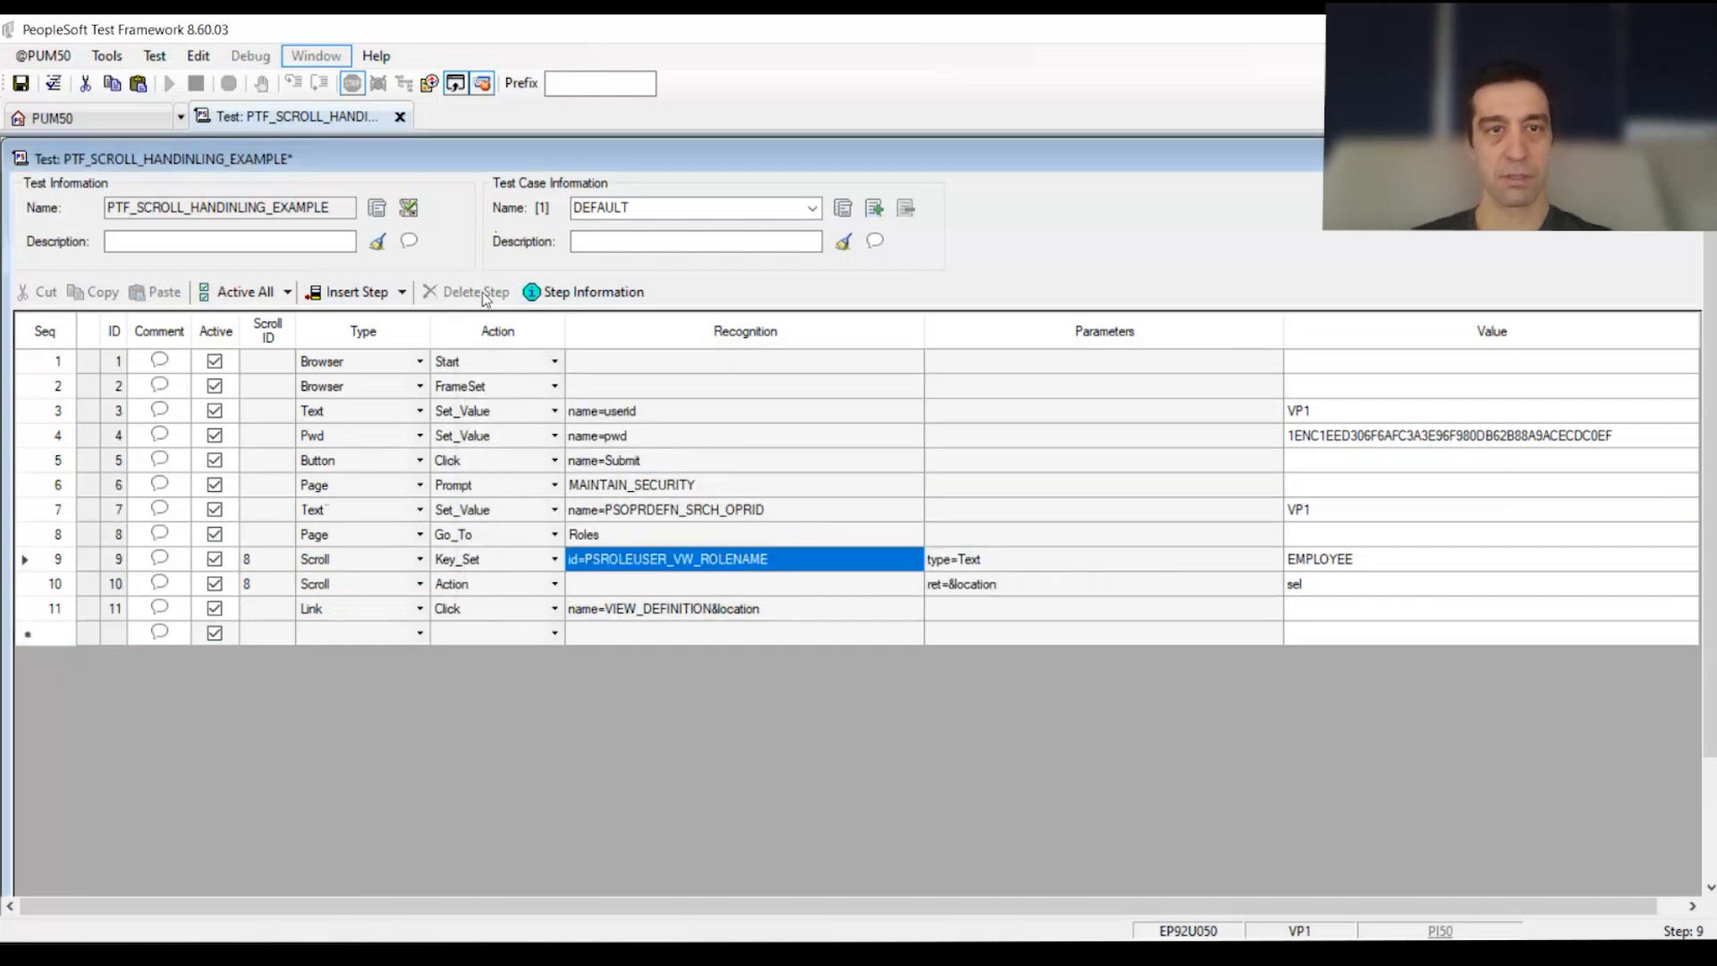
{"action": "left_click", "coordinate": [590, 300]}
{"action": "key", "text": "Tab"}
{"action": "key", "text": "ctrl+c"}
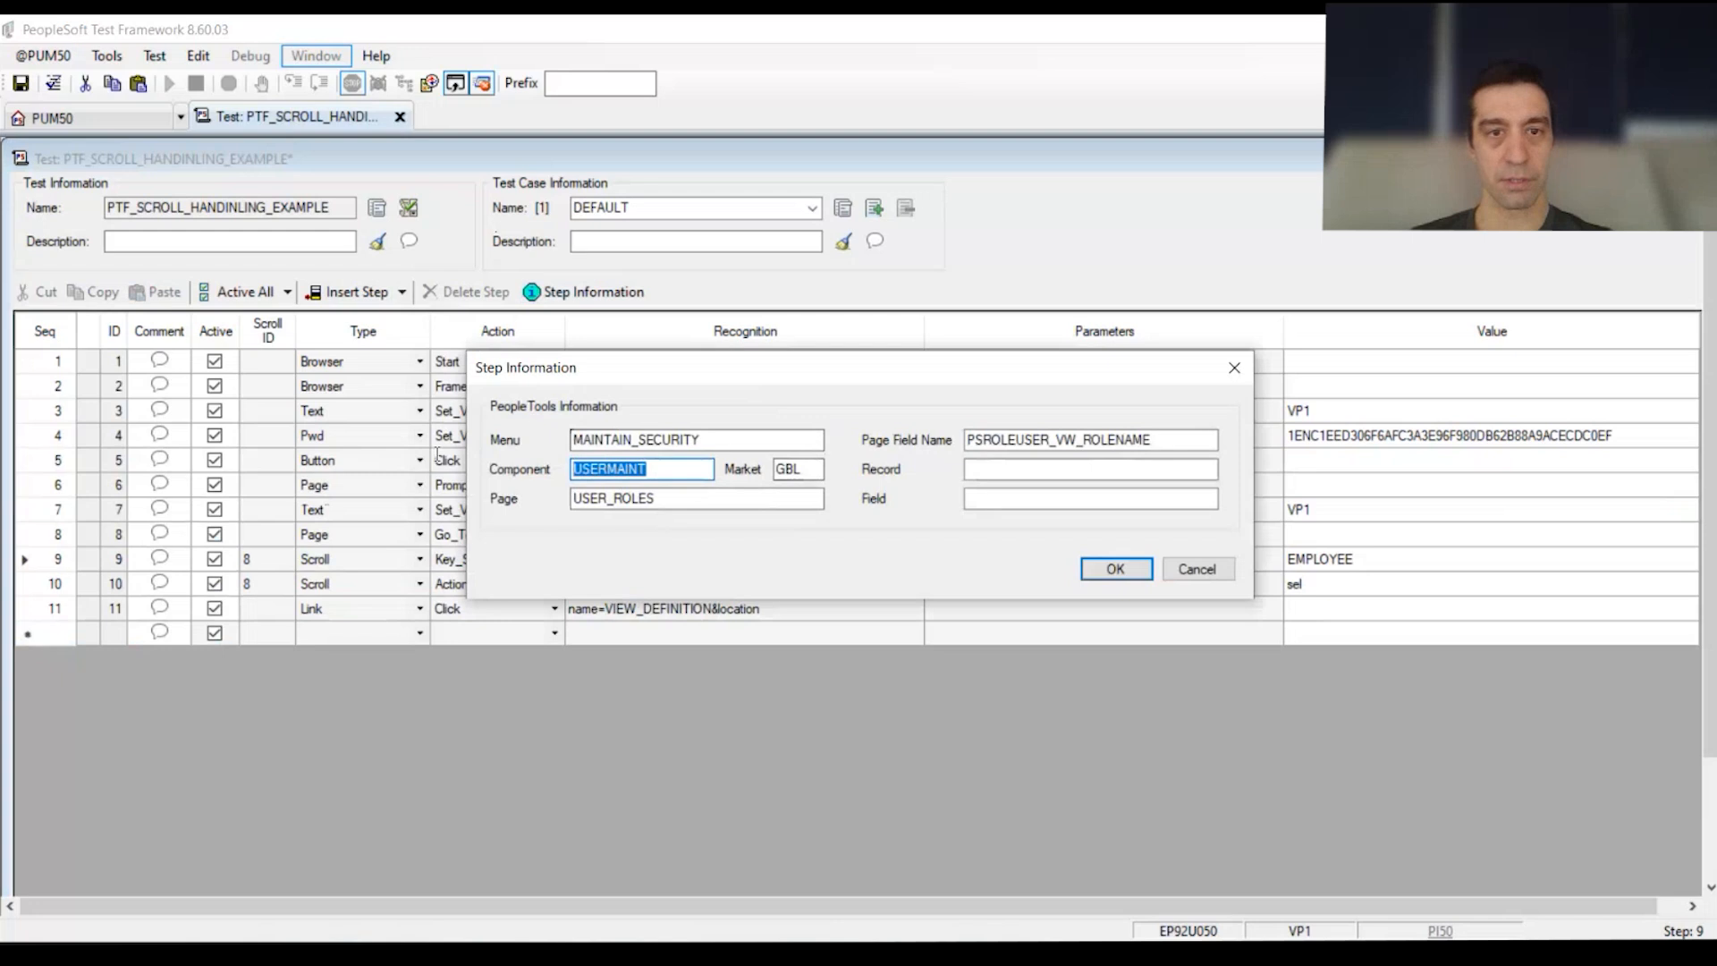
{"action": "left_click", "coordinate": [1197, 569]}
{"action": "left_click", "coordinate": [705, 487]}
{"action": "left_click", "coordinate": [738, 482]}
{"action": "type", "text": "."}
{"action": "key", "text": "ctrl+v"}
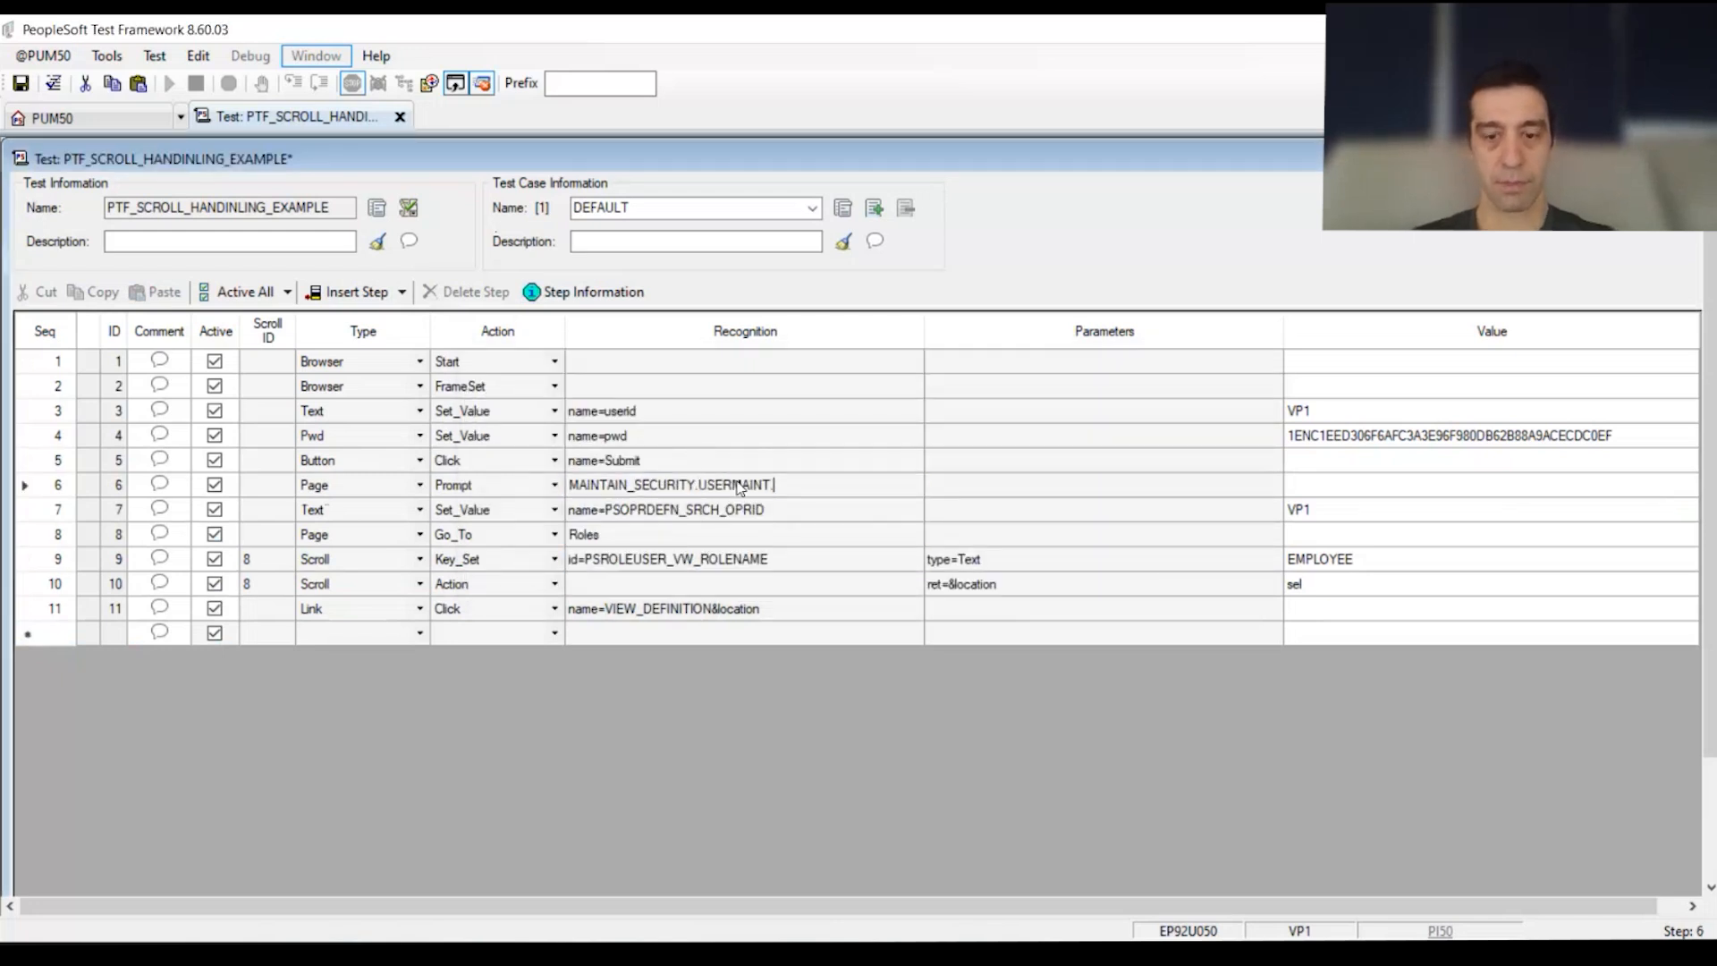
{"action": "key", "text": "Tab"}
{"action": "key", "text": "Tab"}
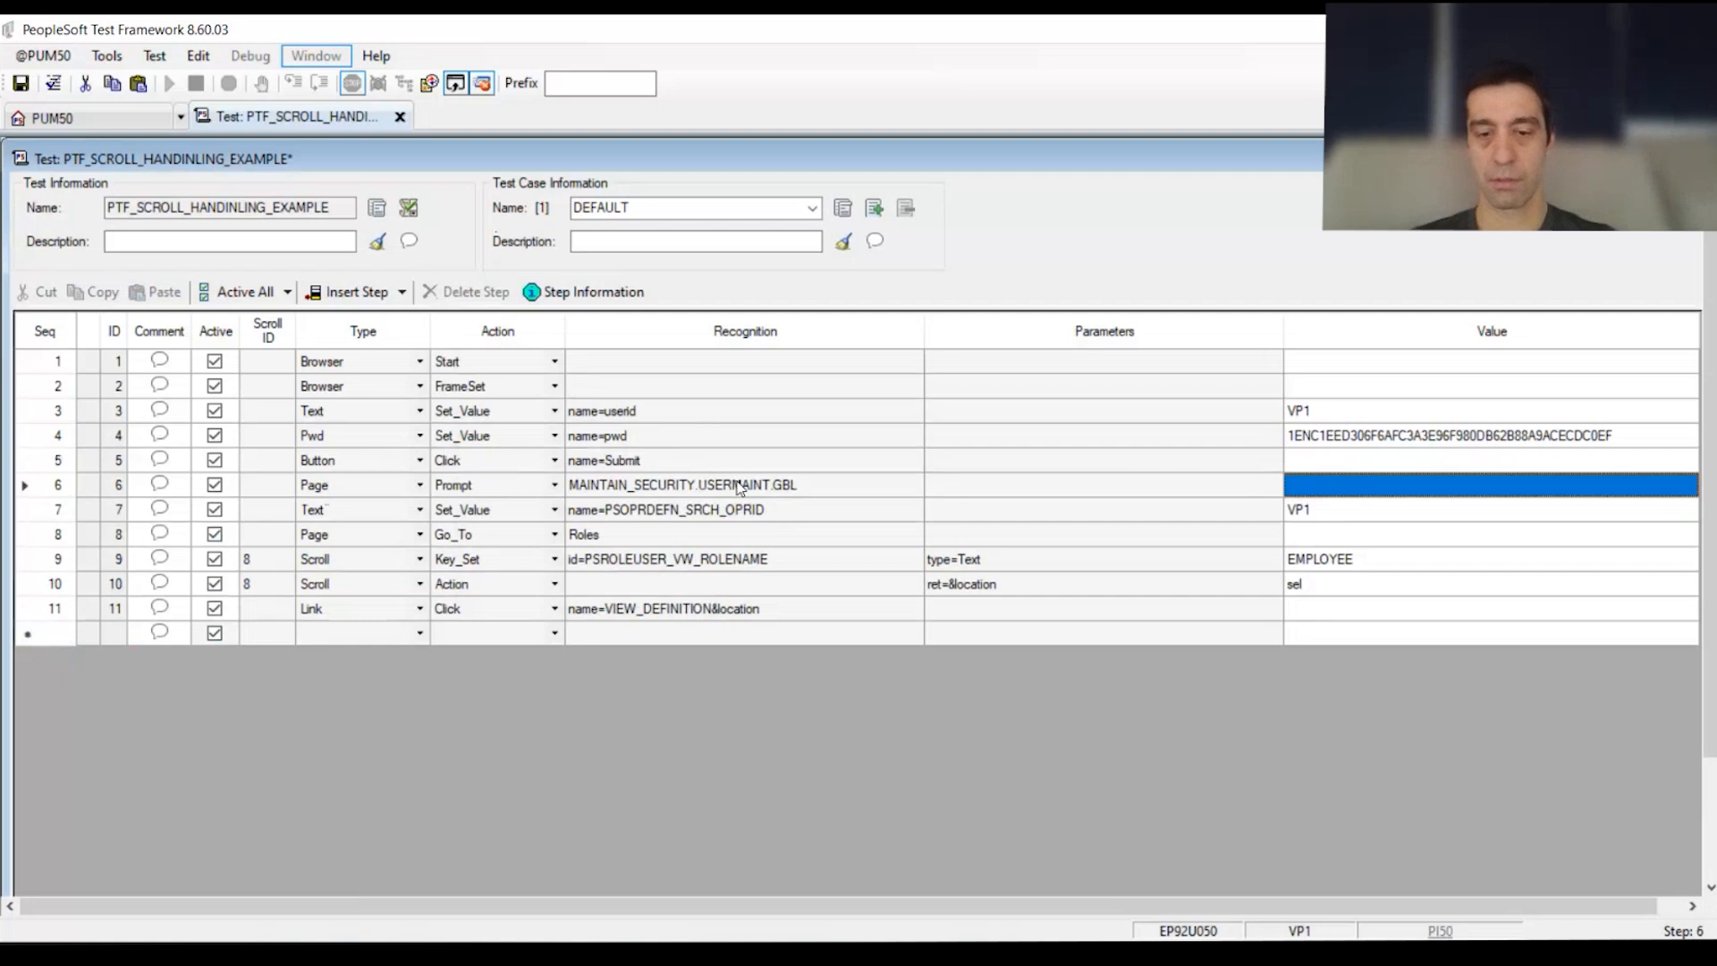
{"action": "type", "text": "update"}
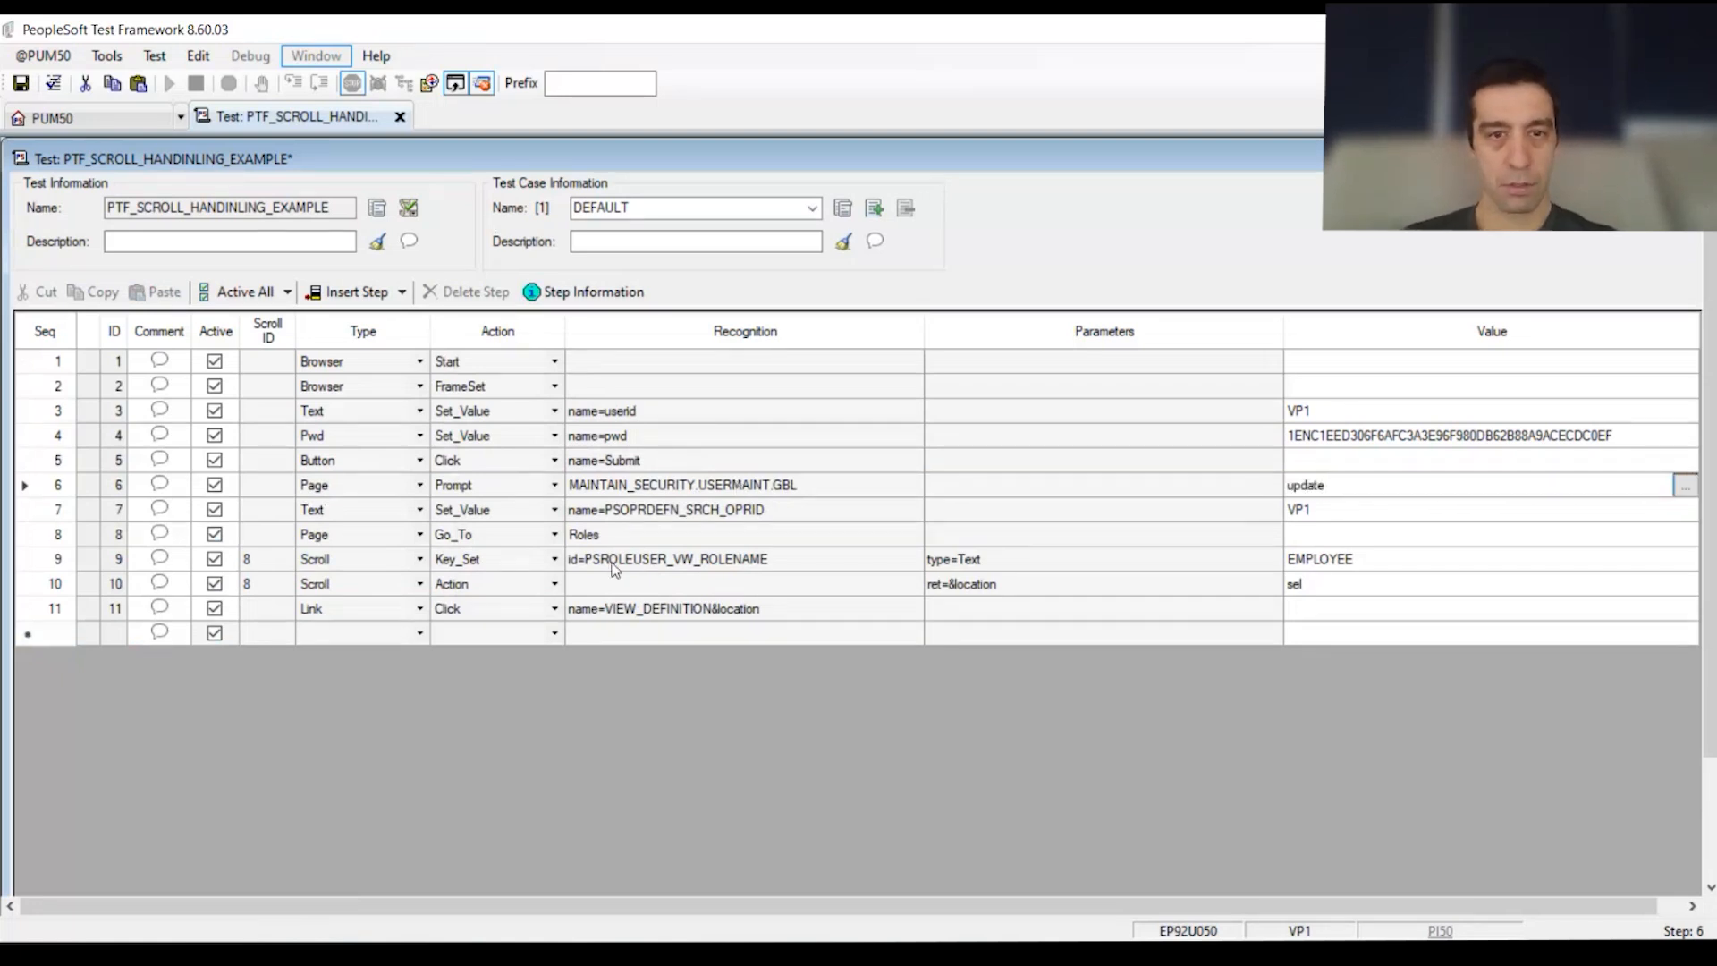
{"action": "left_click", "coordinate": [67, 512]}
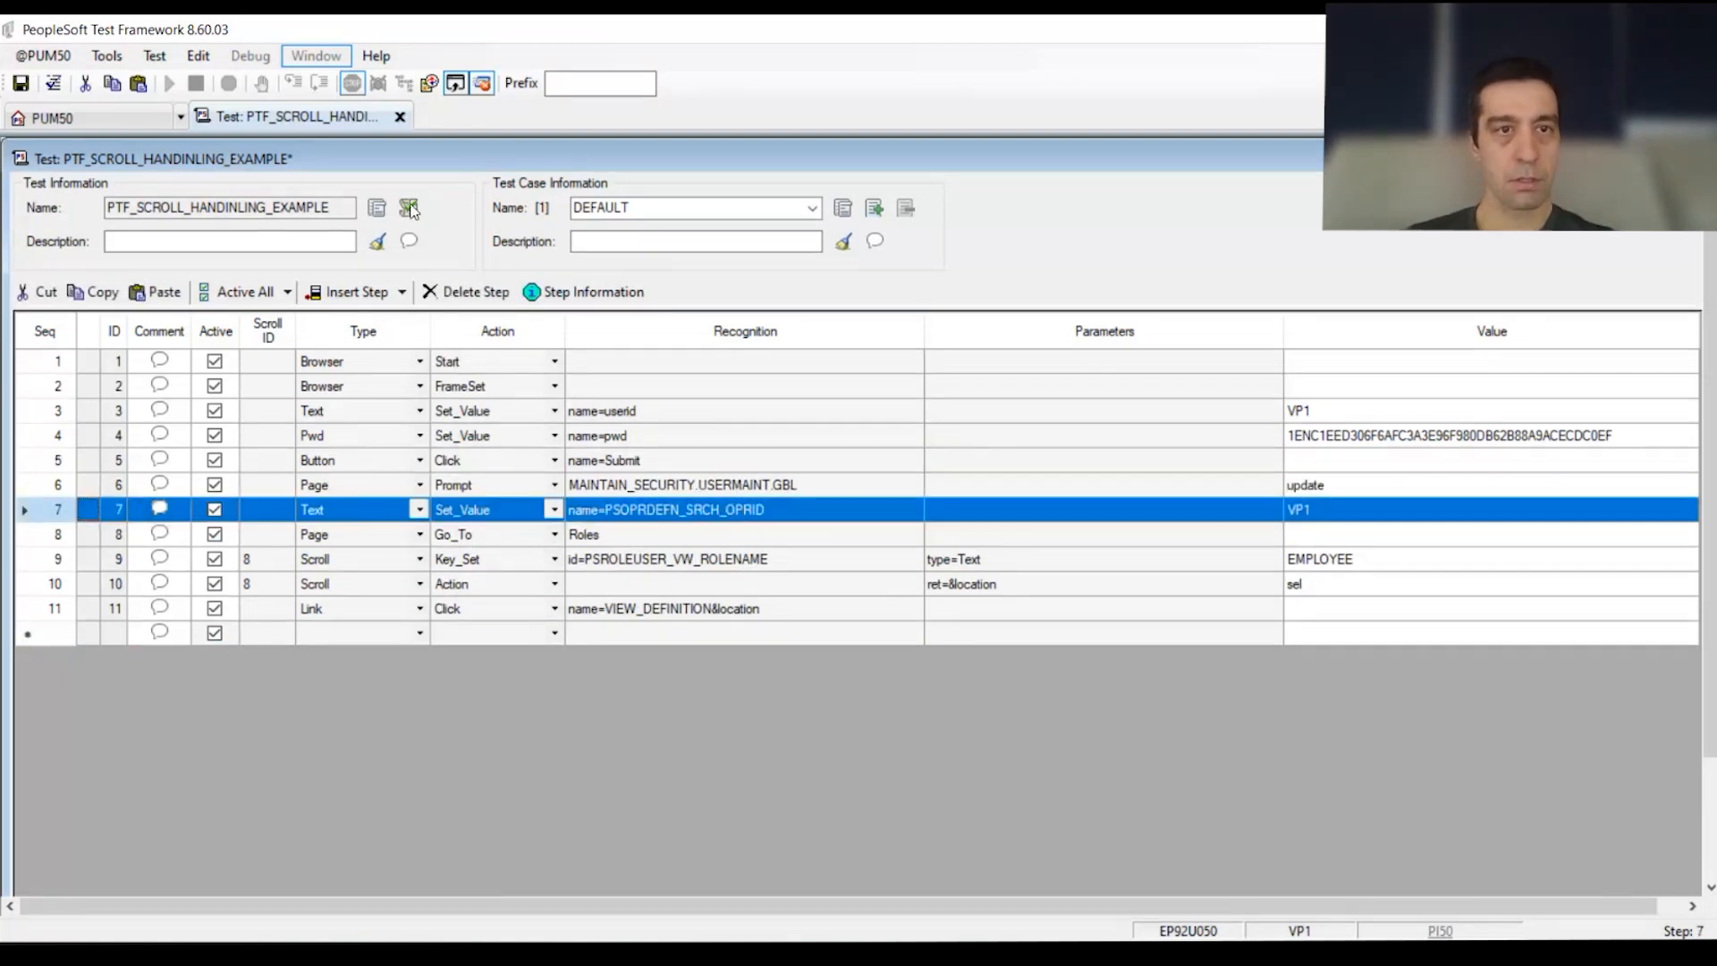
Step: Insert a new Page Prompt step above step 7
{"action": "left_click", "coordinate": [348, 292]}
{"action": "left_click", "coordinate": [374, 533]}
{"action": "type", "text": "Page"}
{"action": "key", "text": "Tab"}
{"action": "type", "text": "Prompt"}
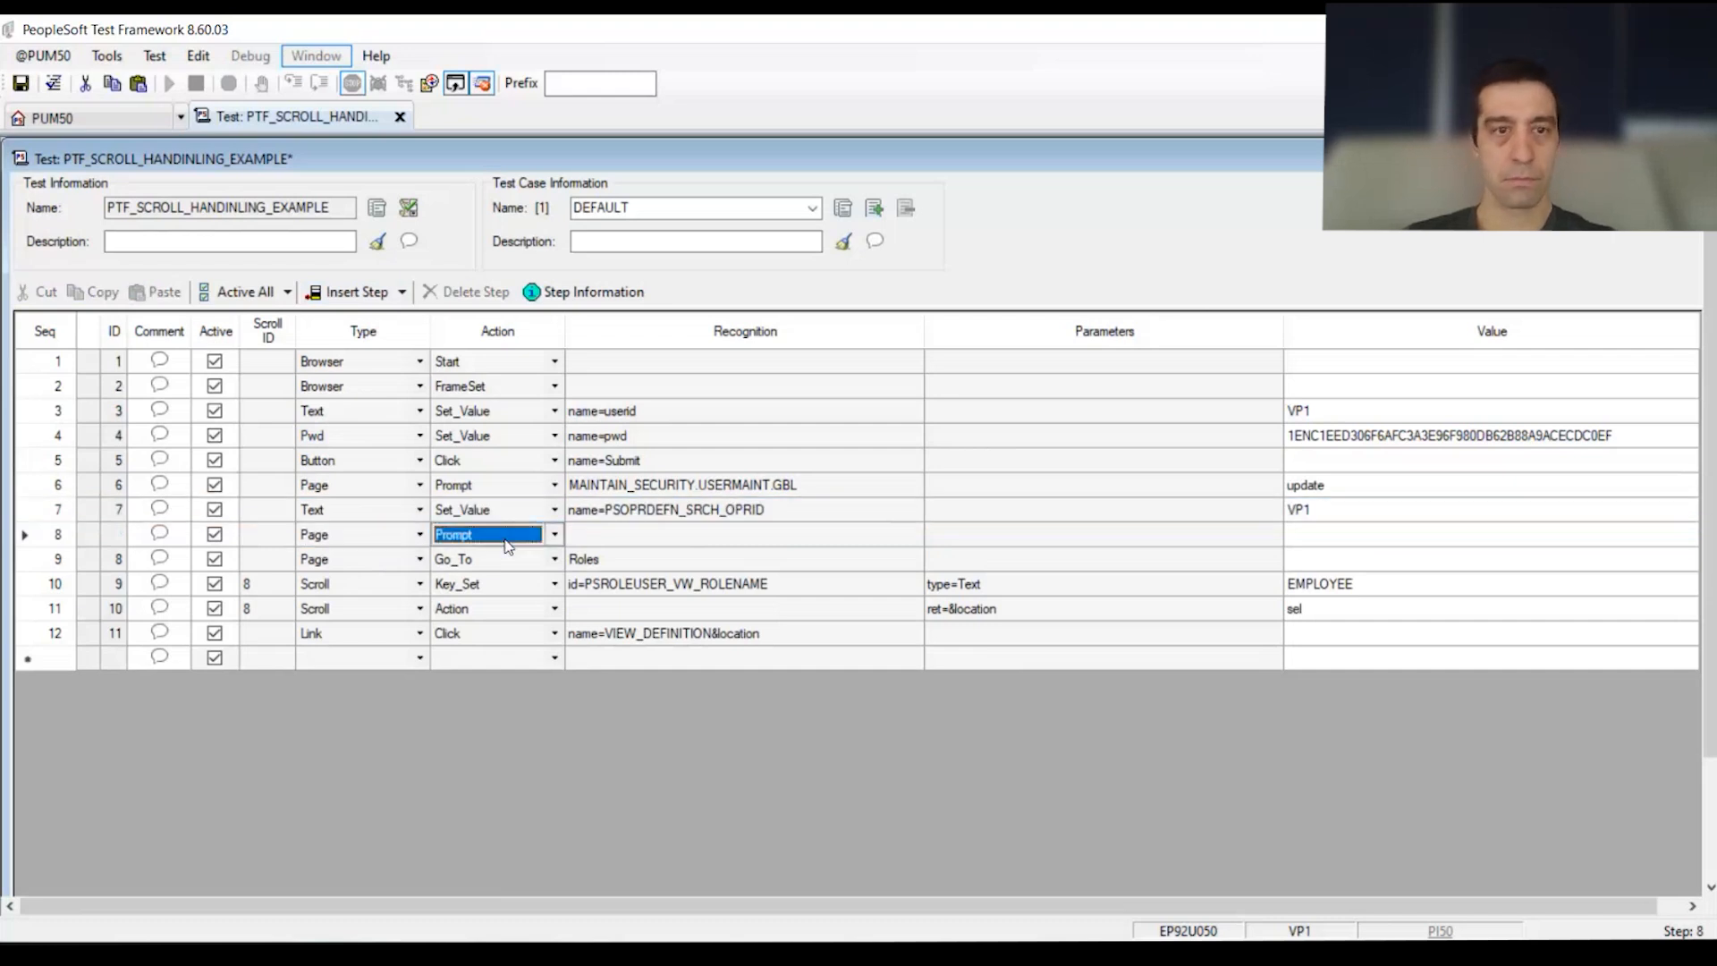
{"action": "key", "text": "Tab"}
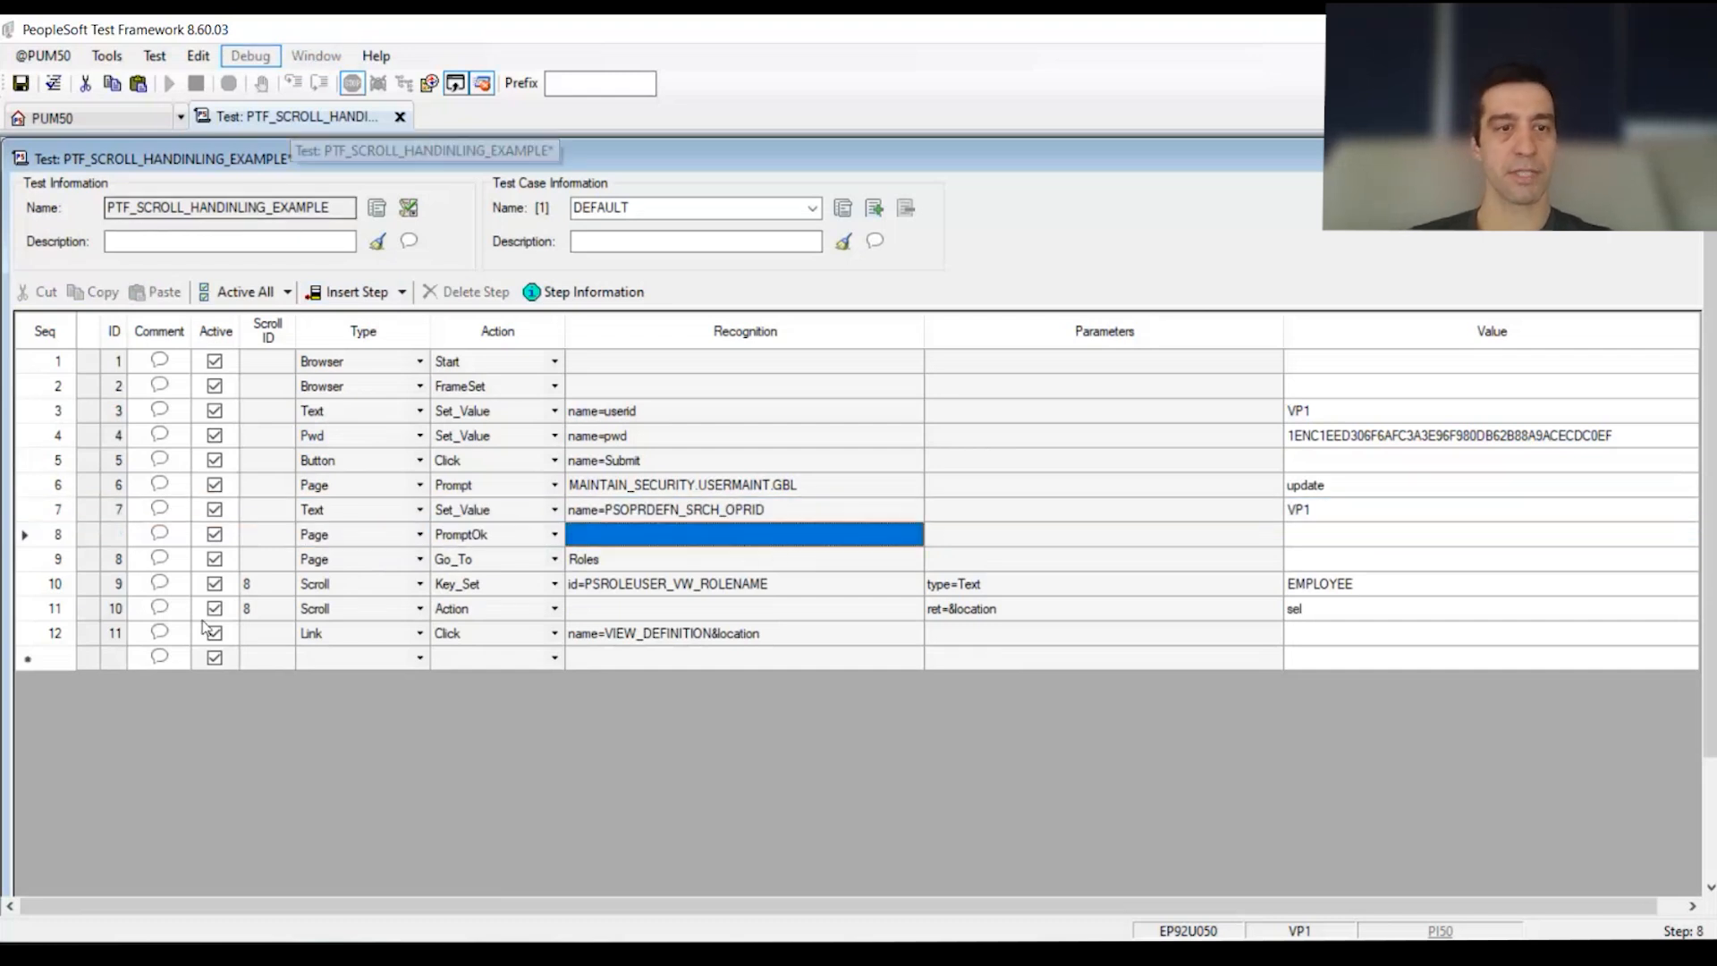
Step: Save the test and close the PTF Recorder
{"action": "left_click_drag", "start_coordinate": [53, 587], "coordinate": [57, 636]}
{"action": "left_click", "coordinate": [21, 85]}
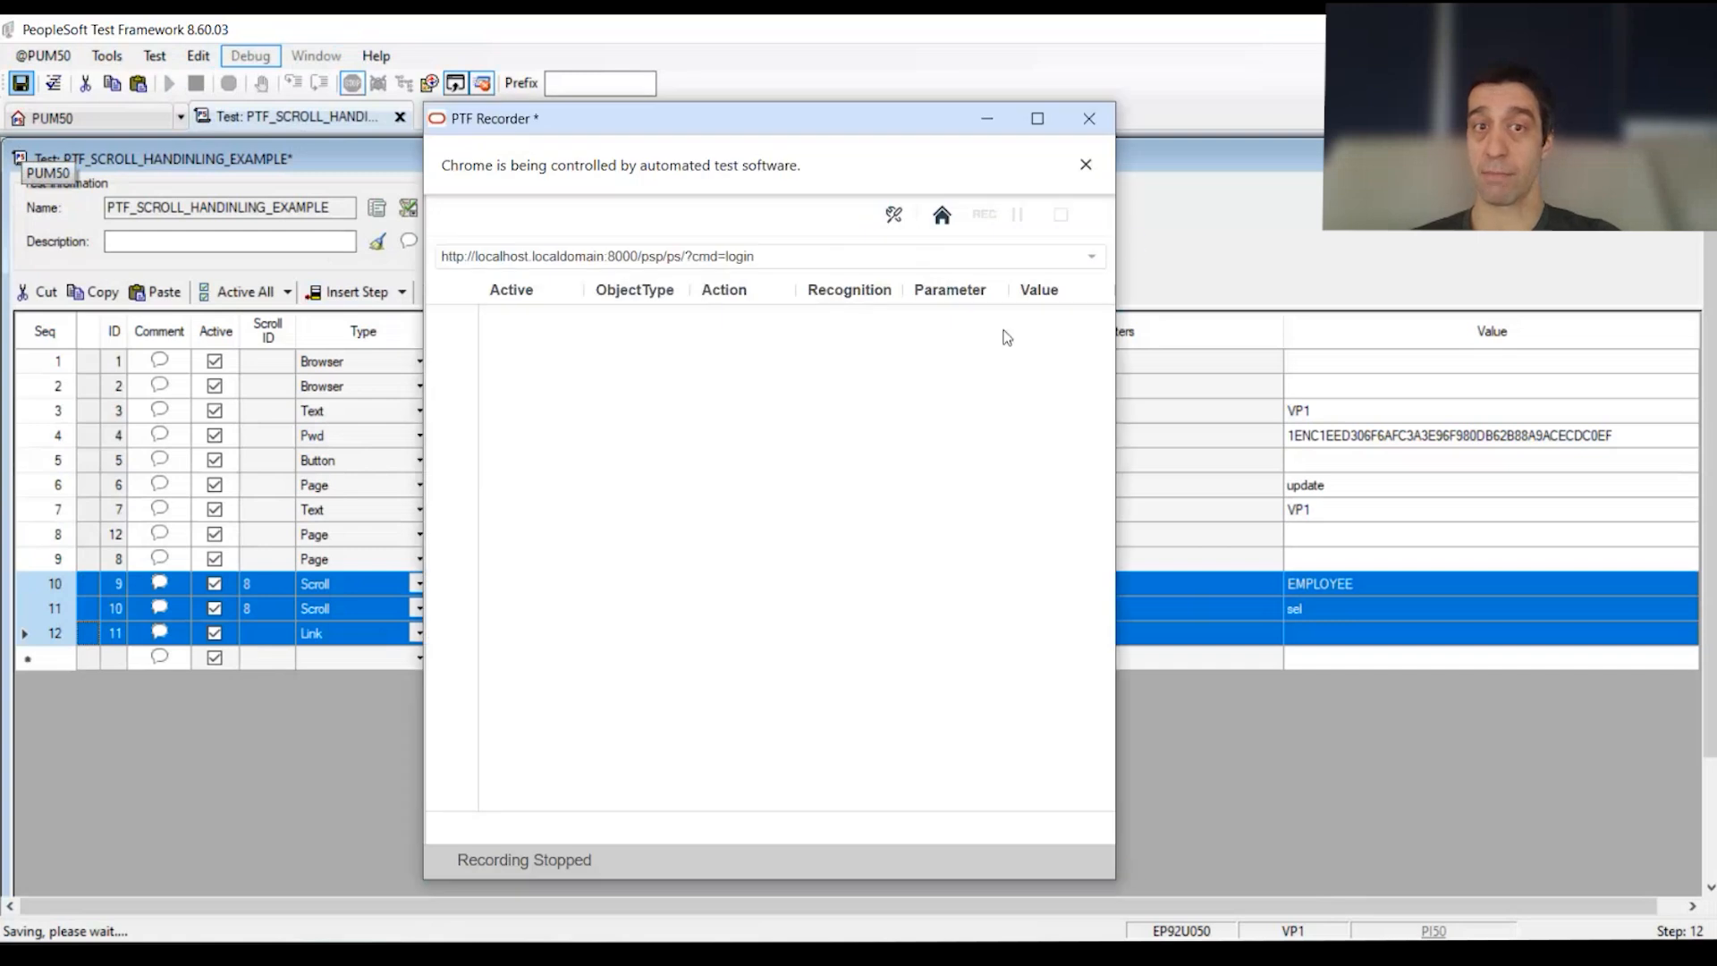
{"action": "left_click", "coordinate": [1090, 118]}
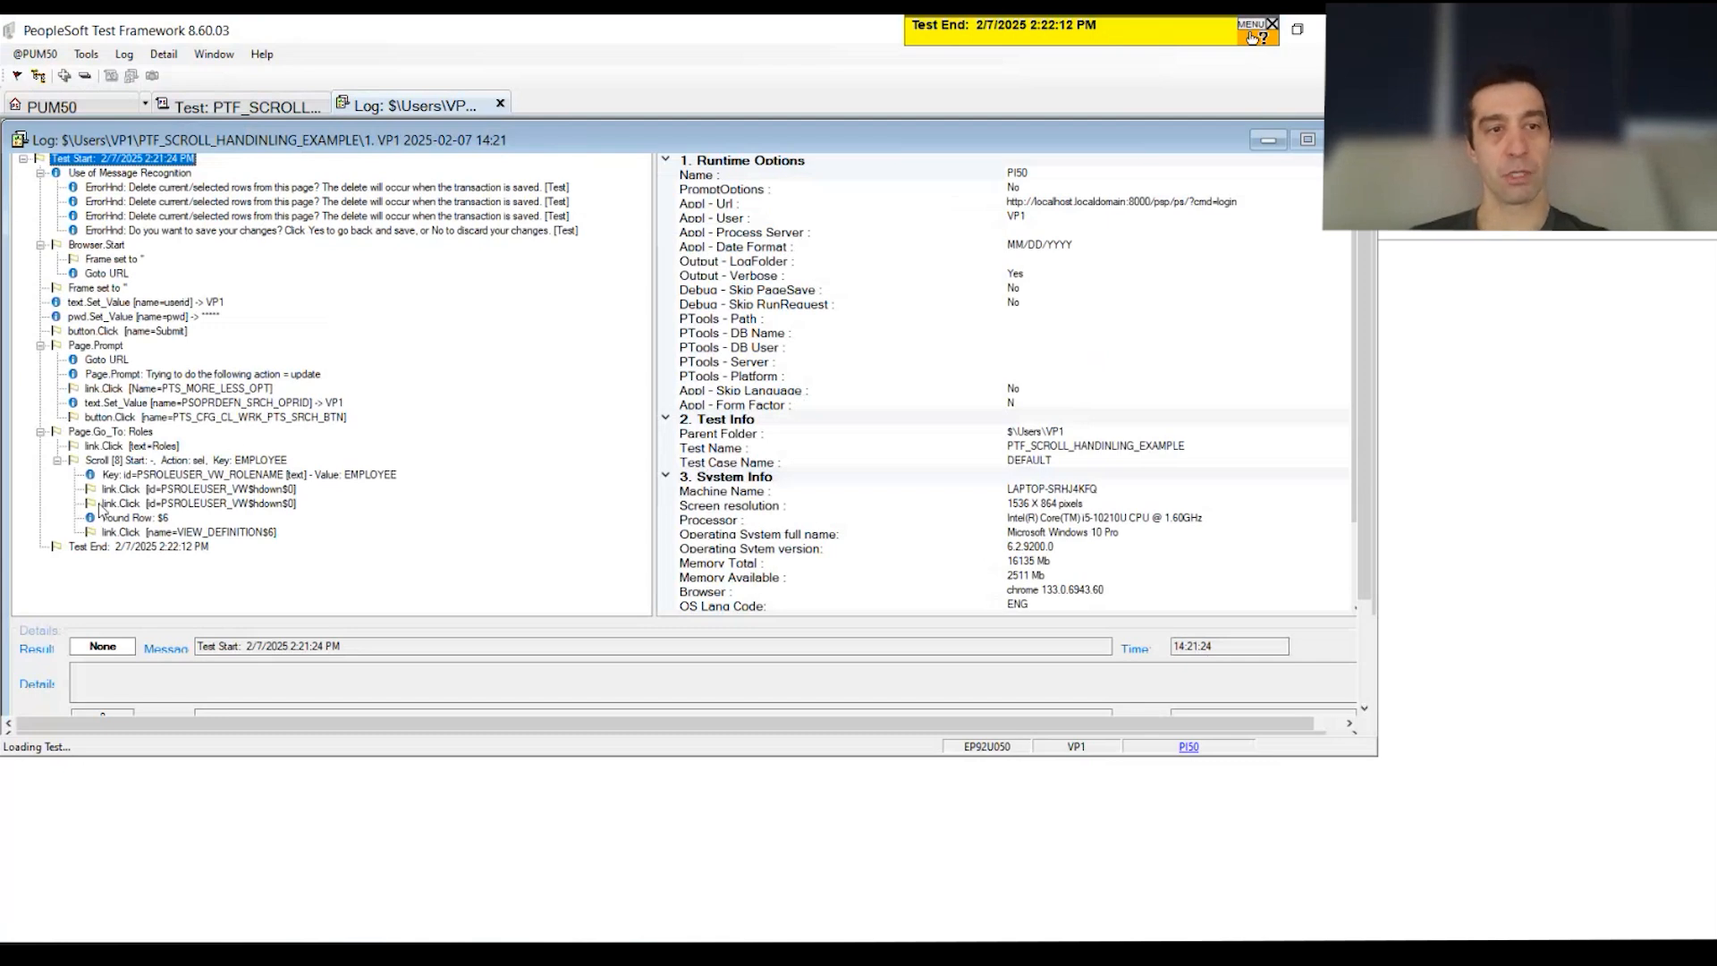
Step: Review the Scroll [8] start, EMPLOYEE key, next-page, Found Row: $6 and VIEW_DEFINITION$6 log entries
{"action": "left_click", "coordinate": [104, 462]}
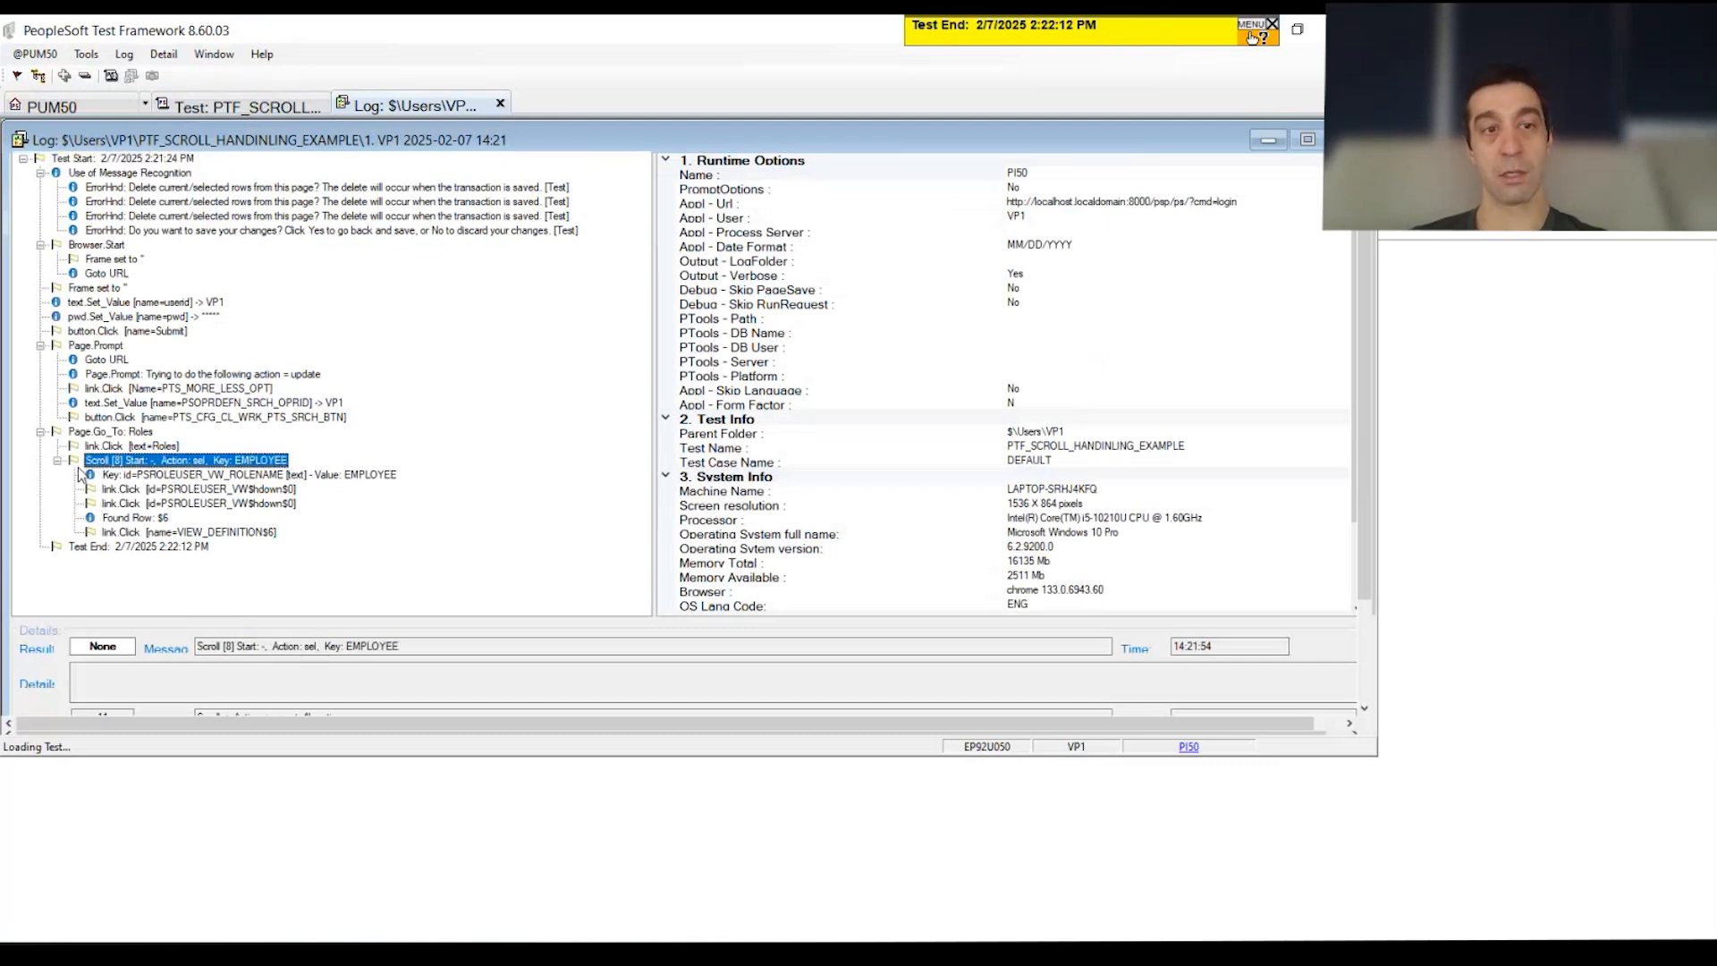
{"action": "left_click", "coordinate": [383, 479]}
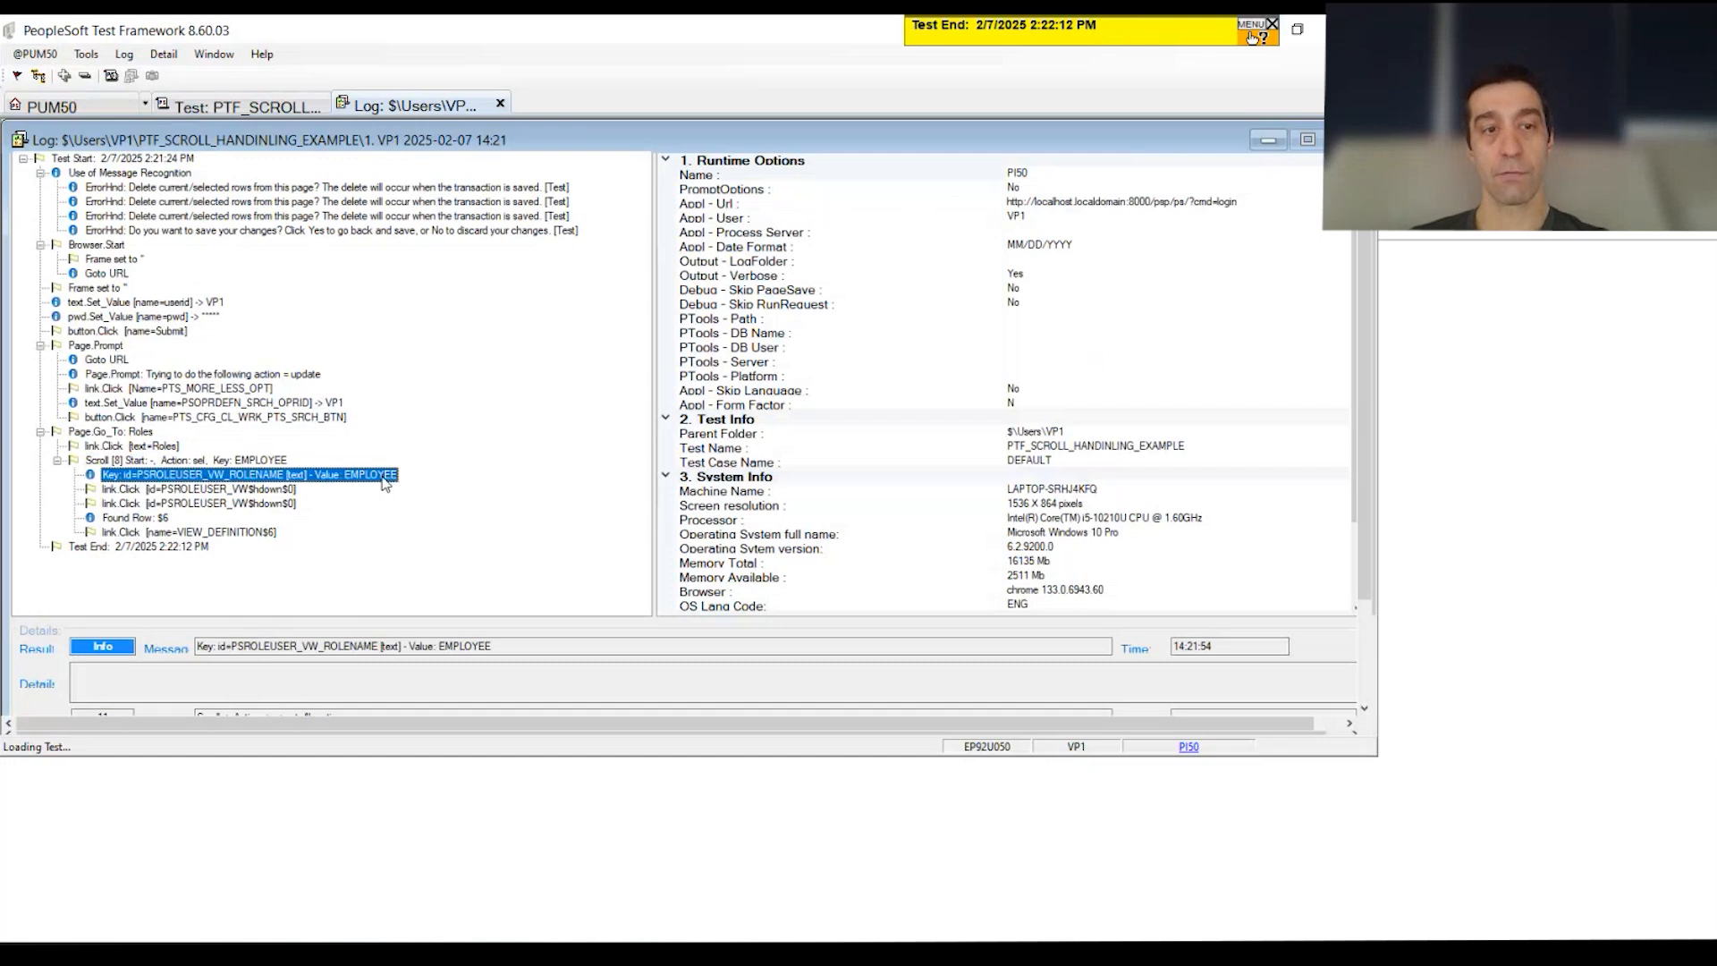
{"action": "left_click", "coordinate": [230, 492]}
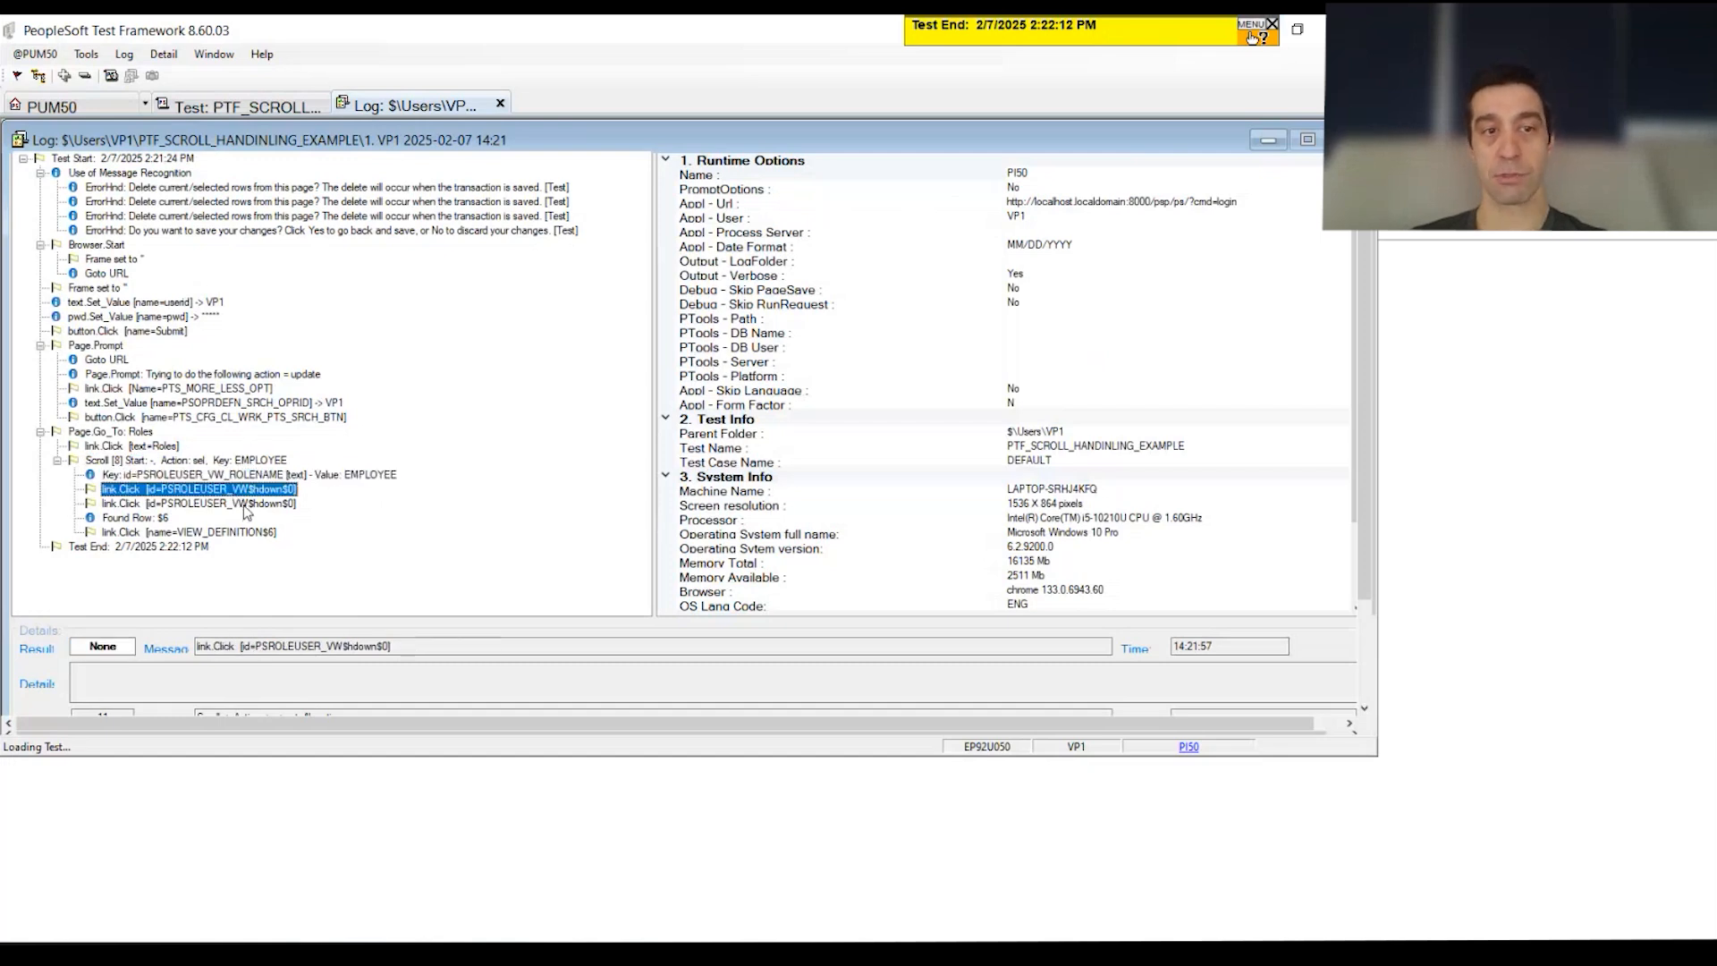
{"action": "left_click", "coordinate": [112, 520]}
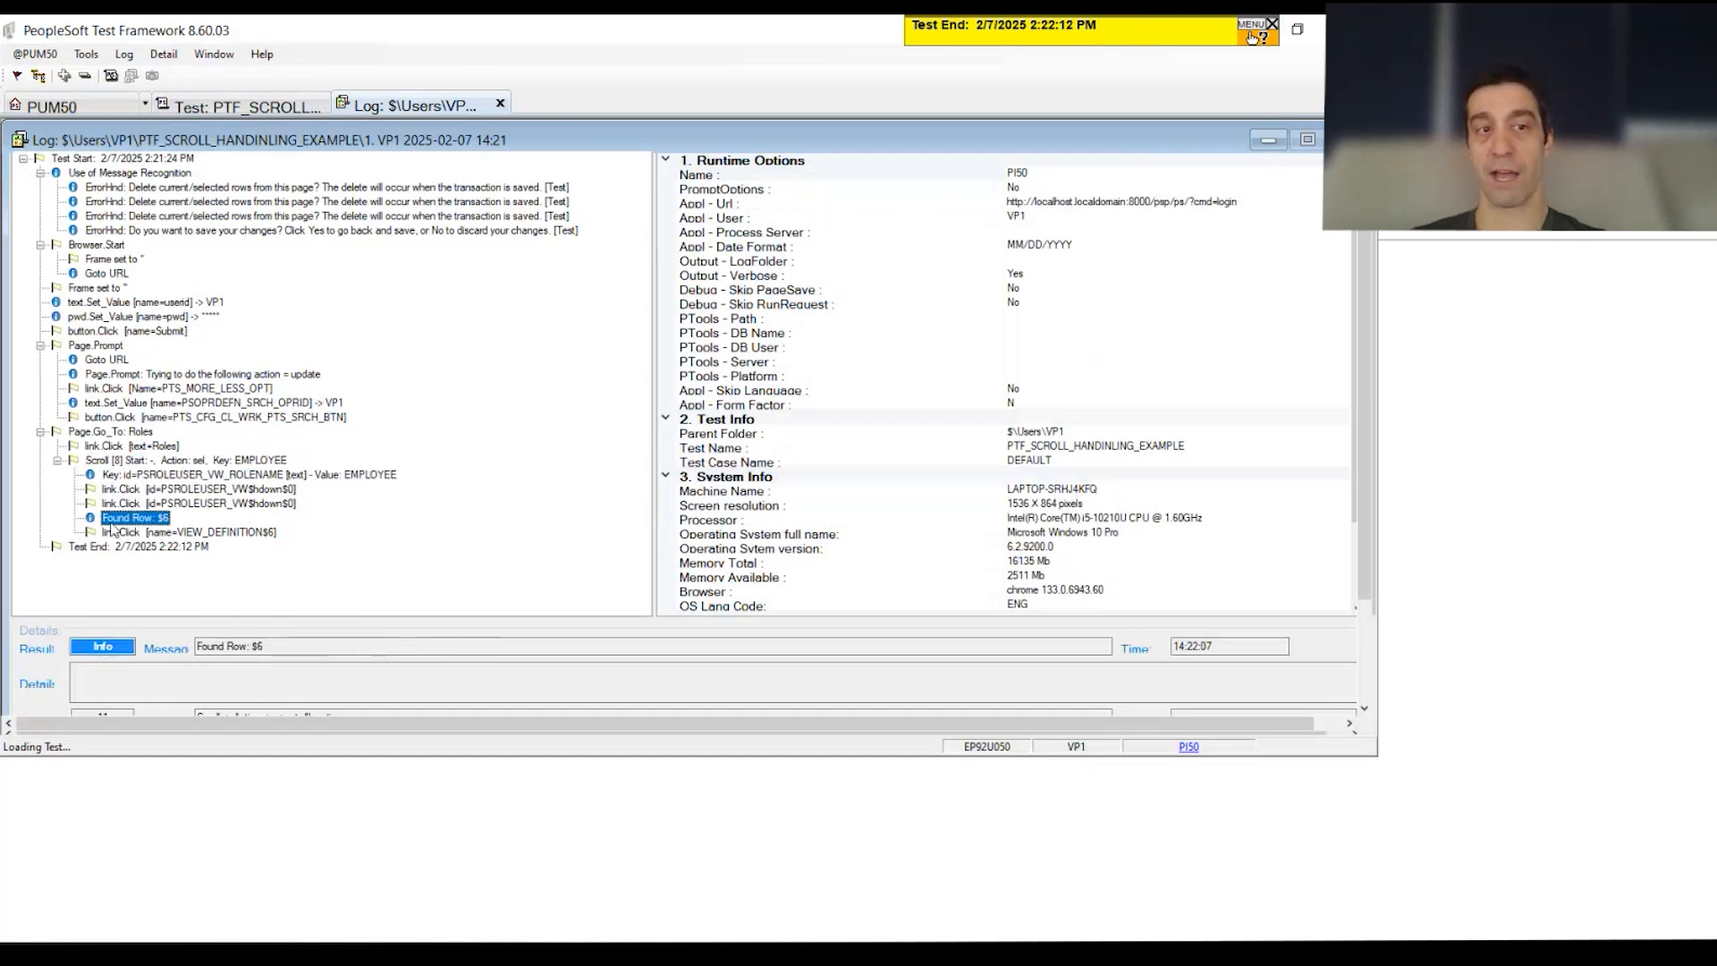
{"action": "left_click", "coordinate": [157, 534]}
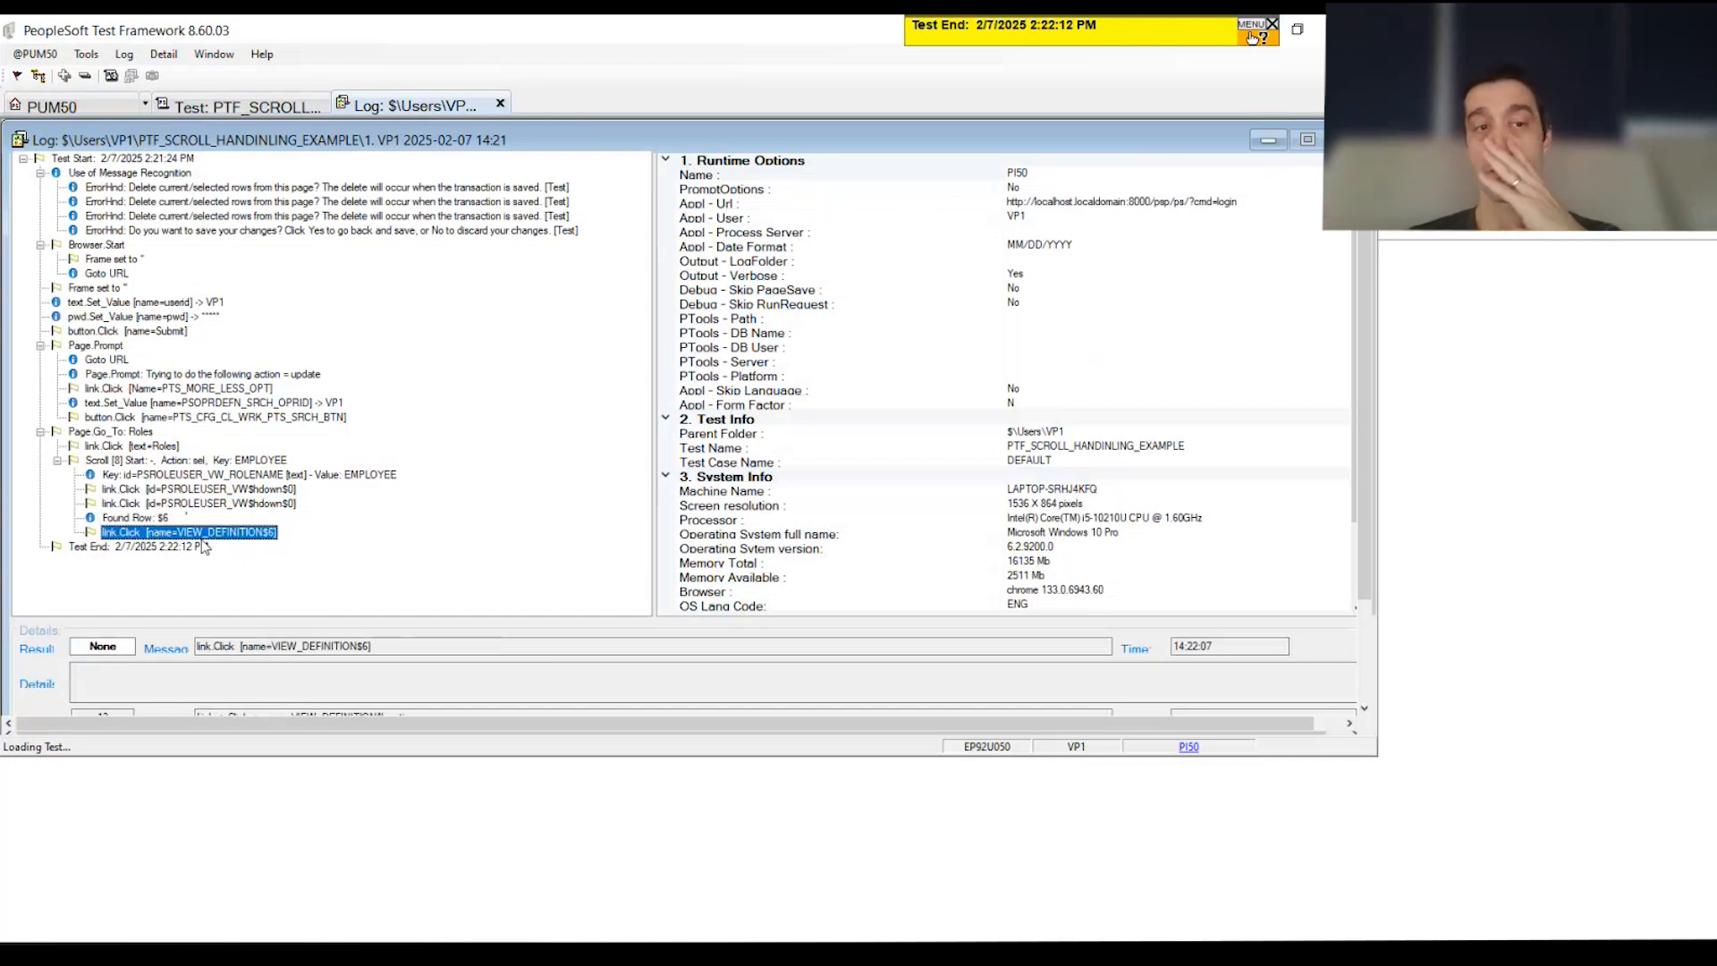
Step: On the step grid, inspect scroll steps 10–11: the VIEW_DEFINITION&location recognition and EMPLOYEE key value
{"action": "left_click", "coordinate": [276, 109]}
{"action": "left_click", "coordinate": [671, 523]}
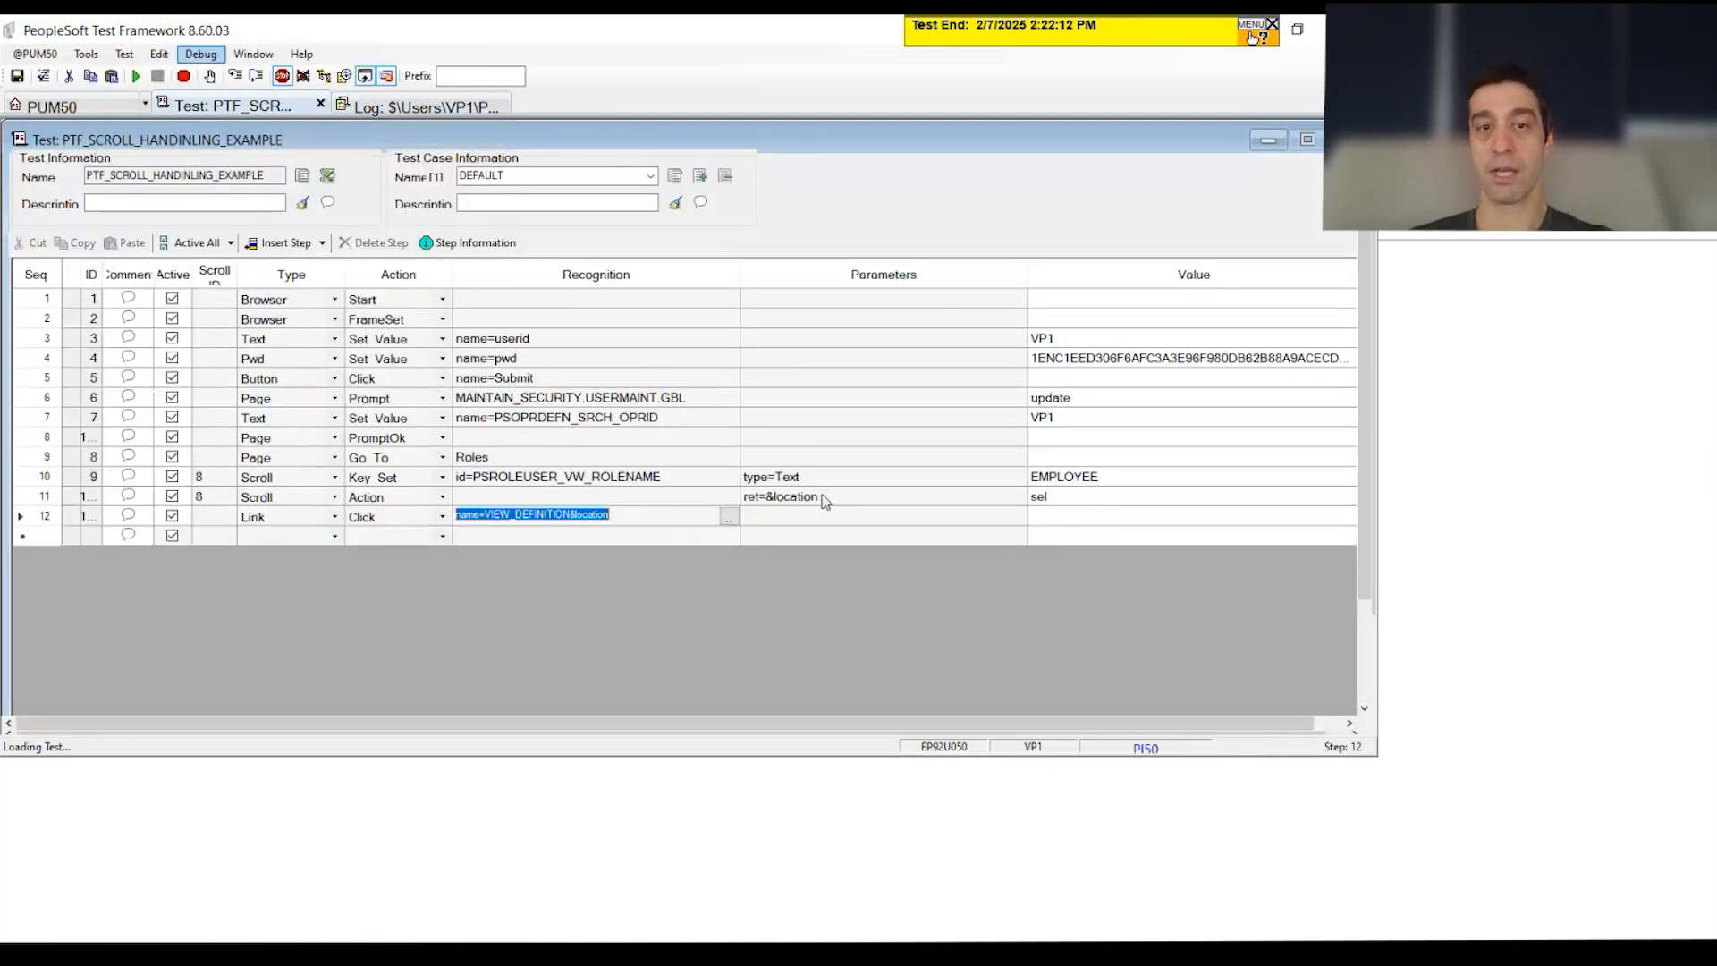
{"action": "left_click", "coordinate": [824, 499]}
{"action": "left_click_drag", "start_coordinate": [222, 476], "coordinate": [1042, 497]}
{"action": "left_click", "coordinate": [685, 515]}
{"action": "left_click_drag", "start_coordinate": [685, 516], "coordinate": [428, 528]}
{"action": "left_click", "coordinate": [1109, 483]}
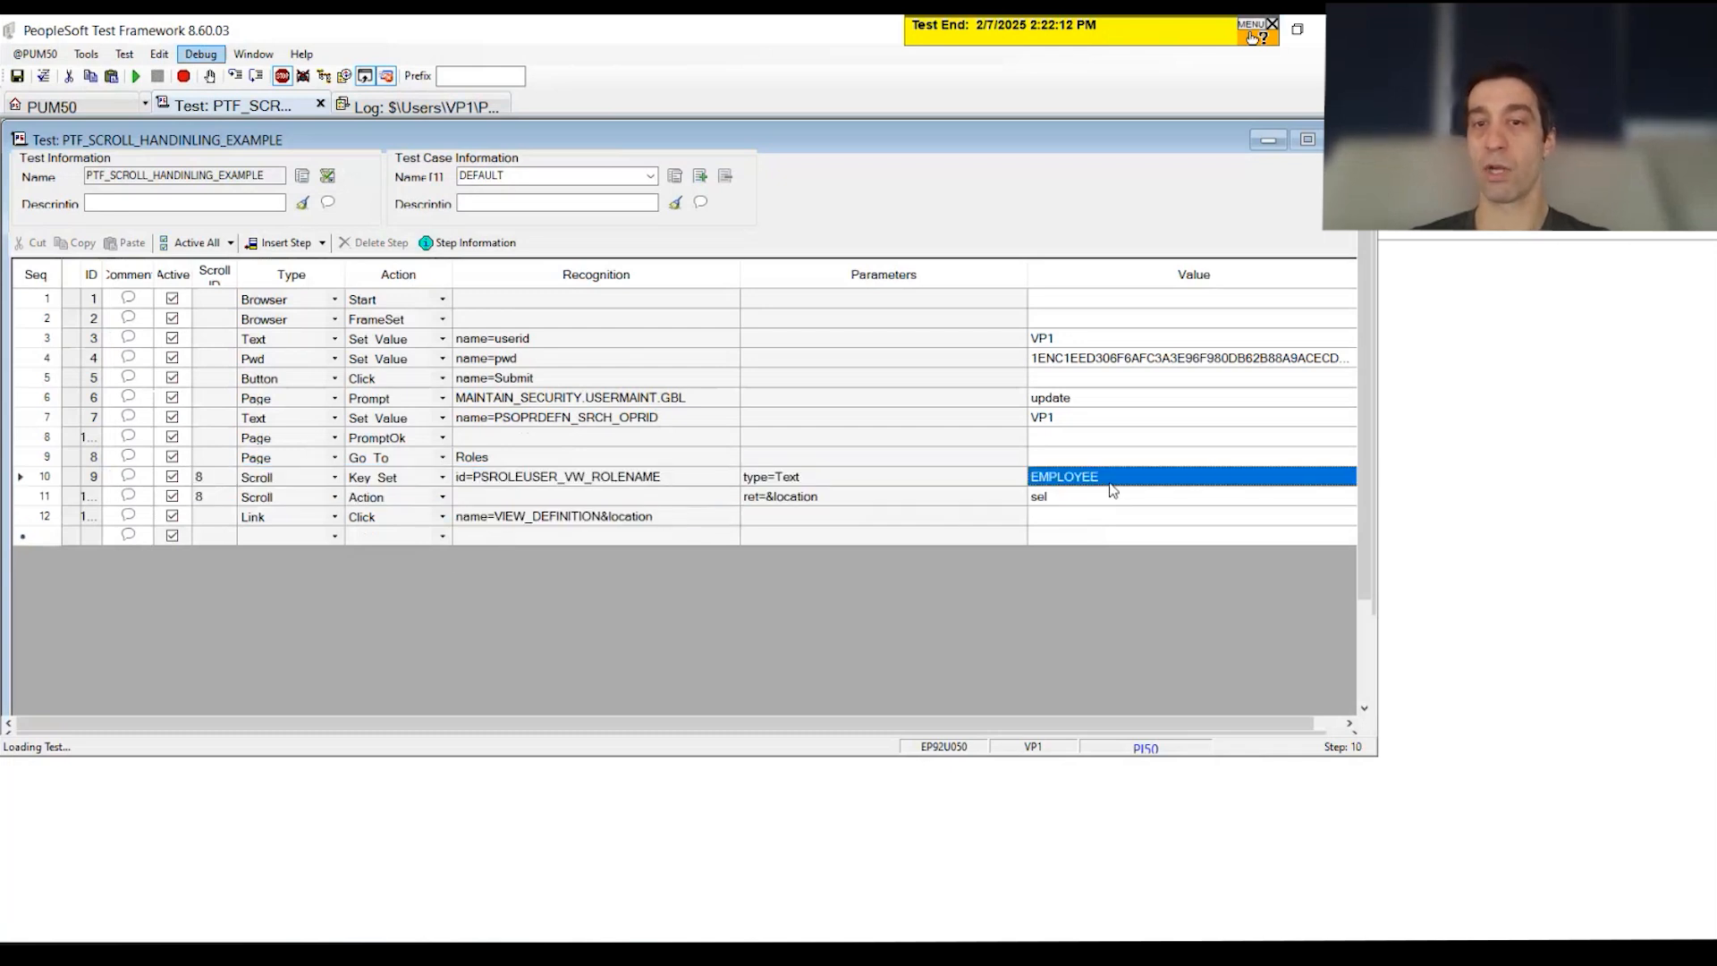
Step: In the browser, open user VP1's roles list and page through to roles 41–50
{"action": "left_click", "coordinate": [1595, 476]}
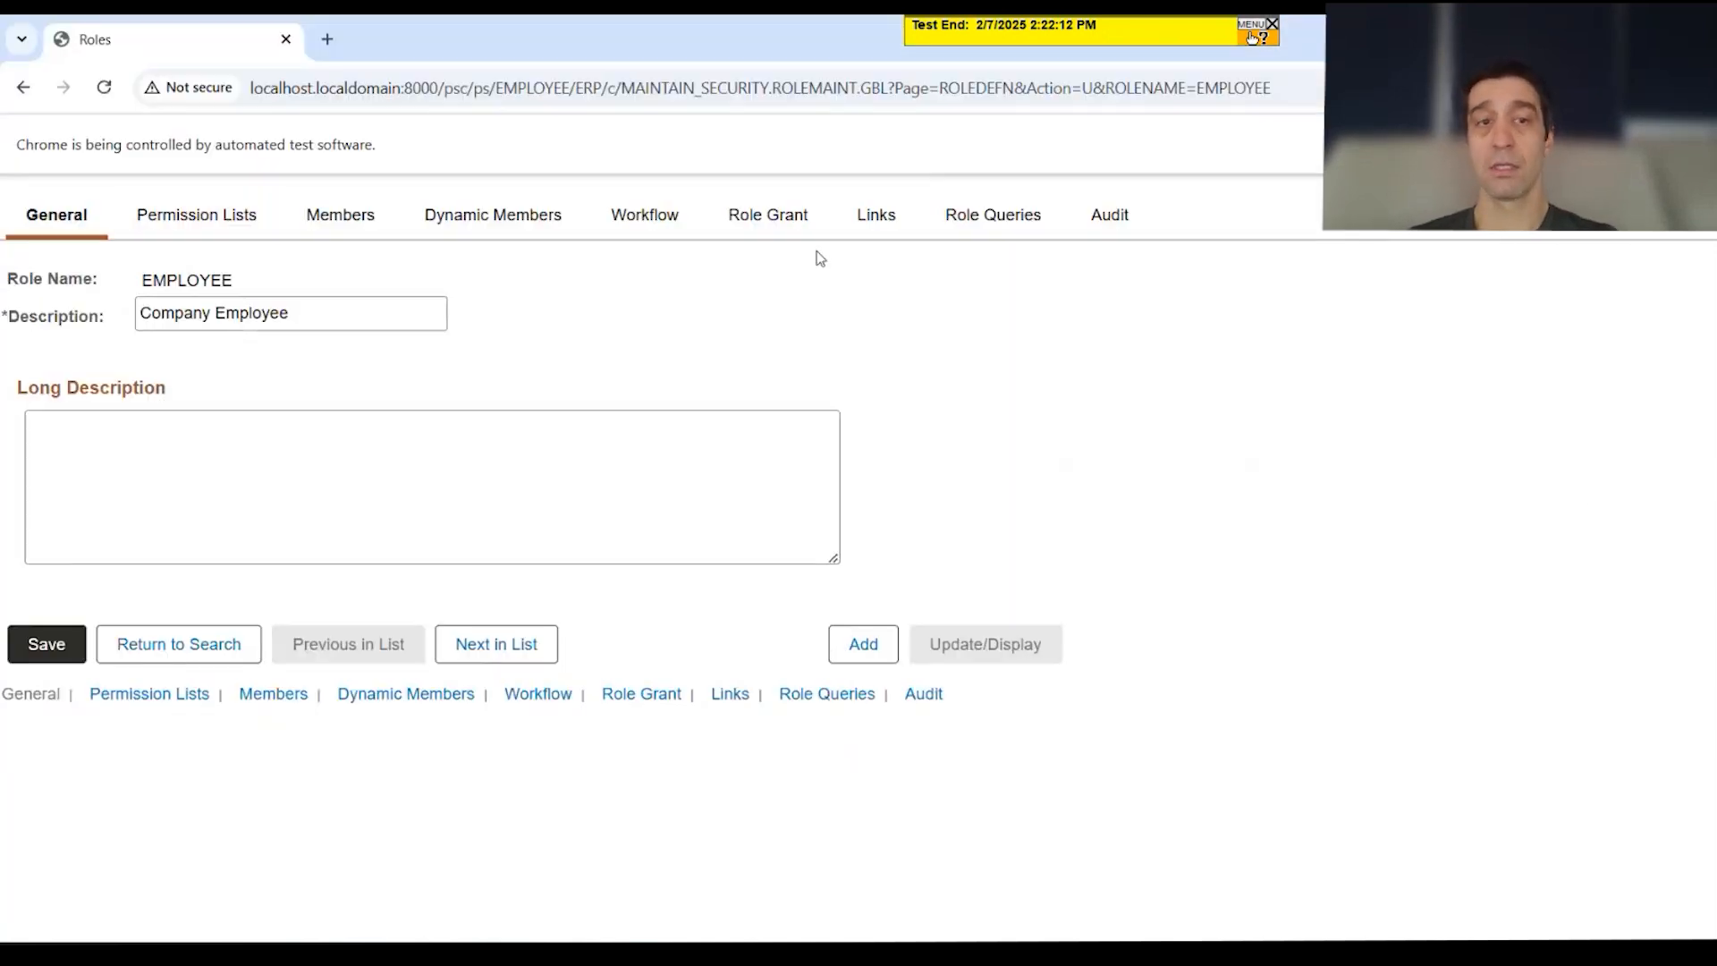
{"action": "left_click", "coordinate": [25, 89]}
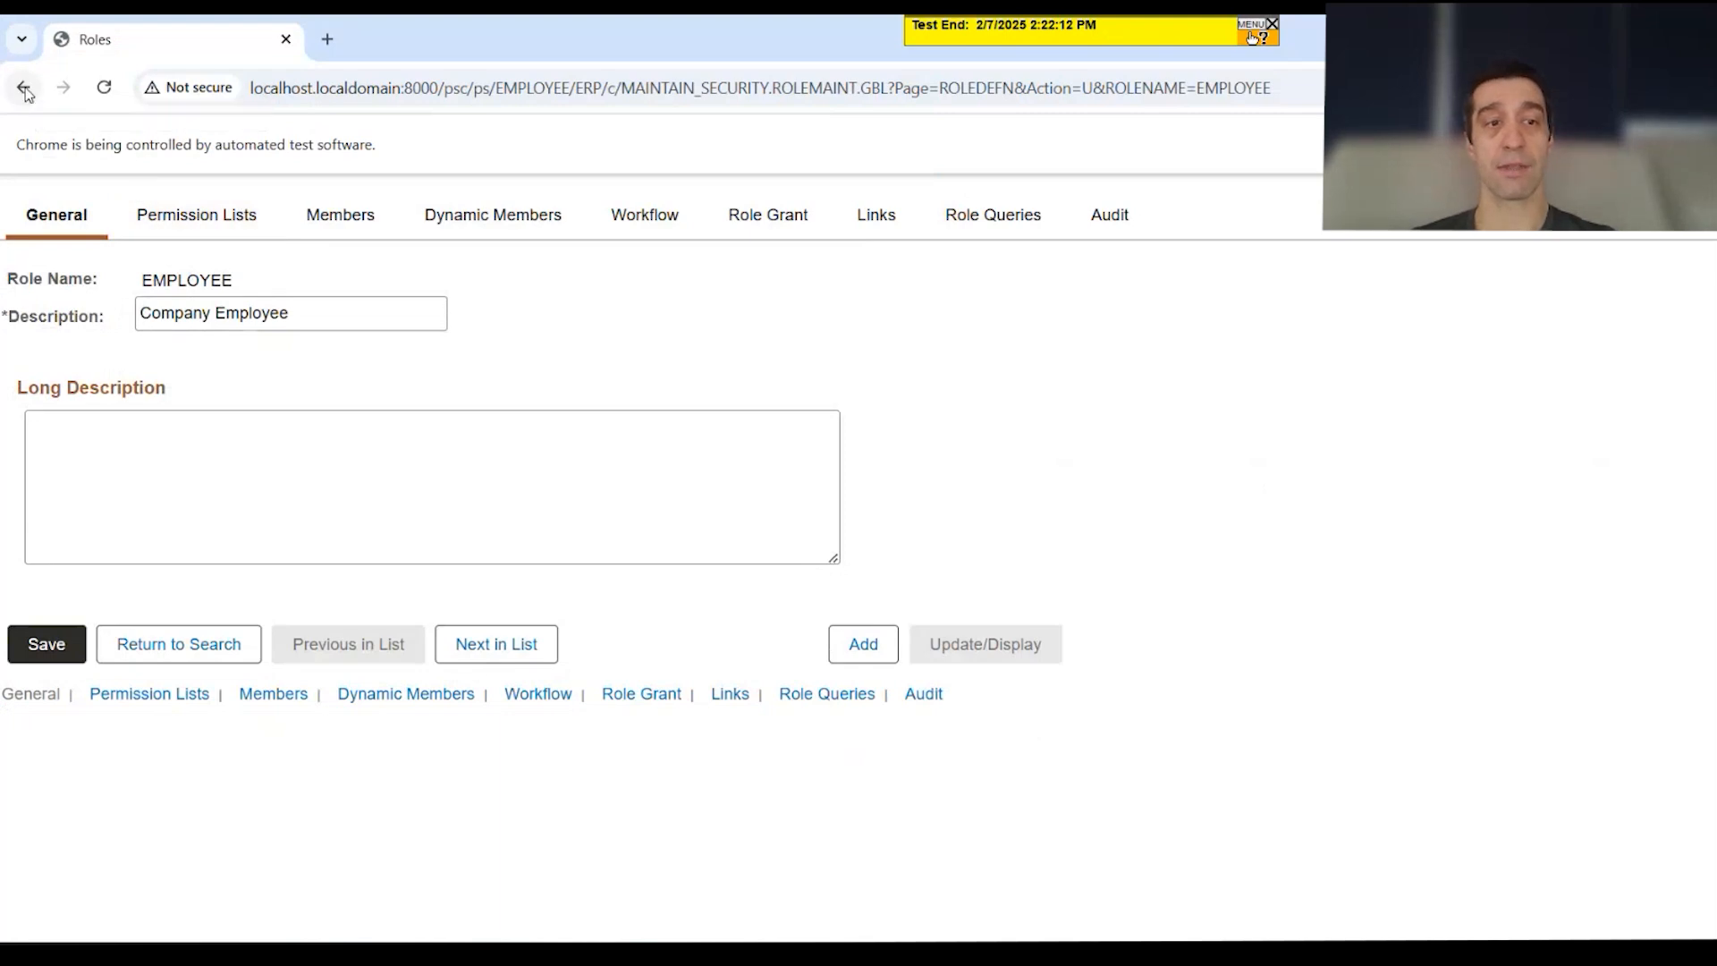
{"action": "type", "text": "VP1"}
{"action": "left_click", "coordinate": [375, 586]}
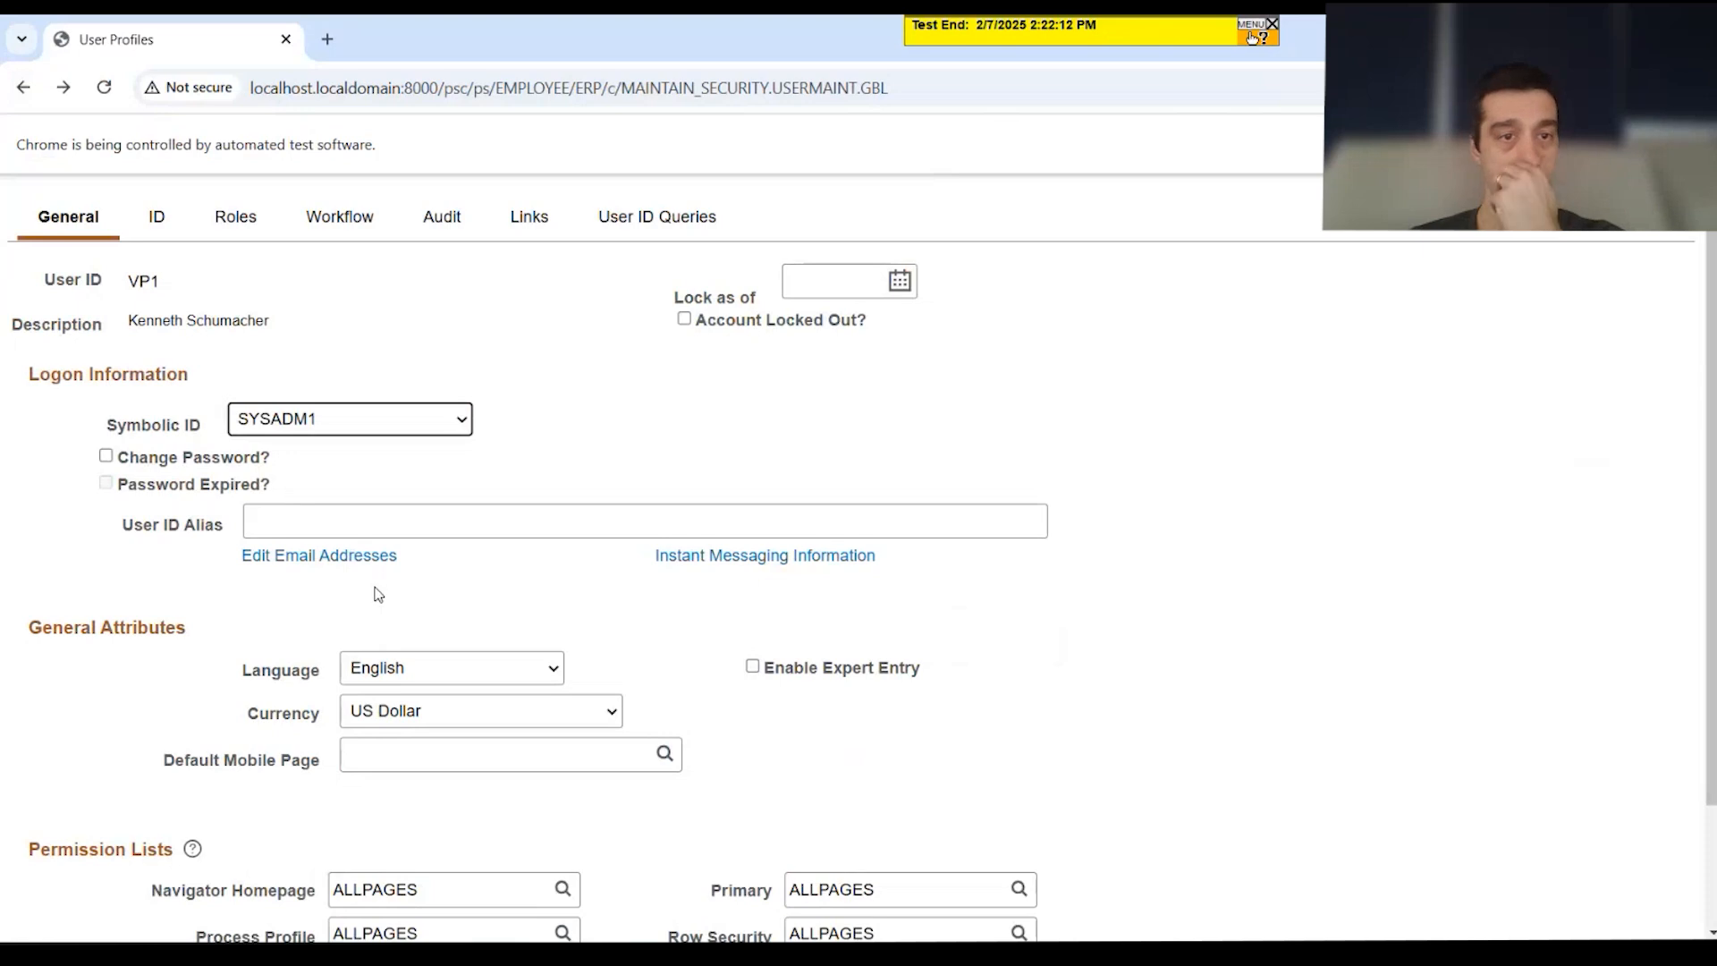
{"action": "left_click", "coordinate": [230, 218]}
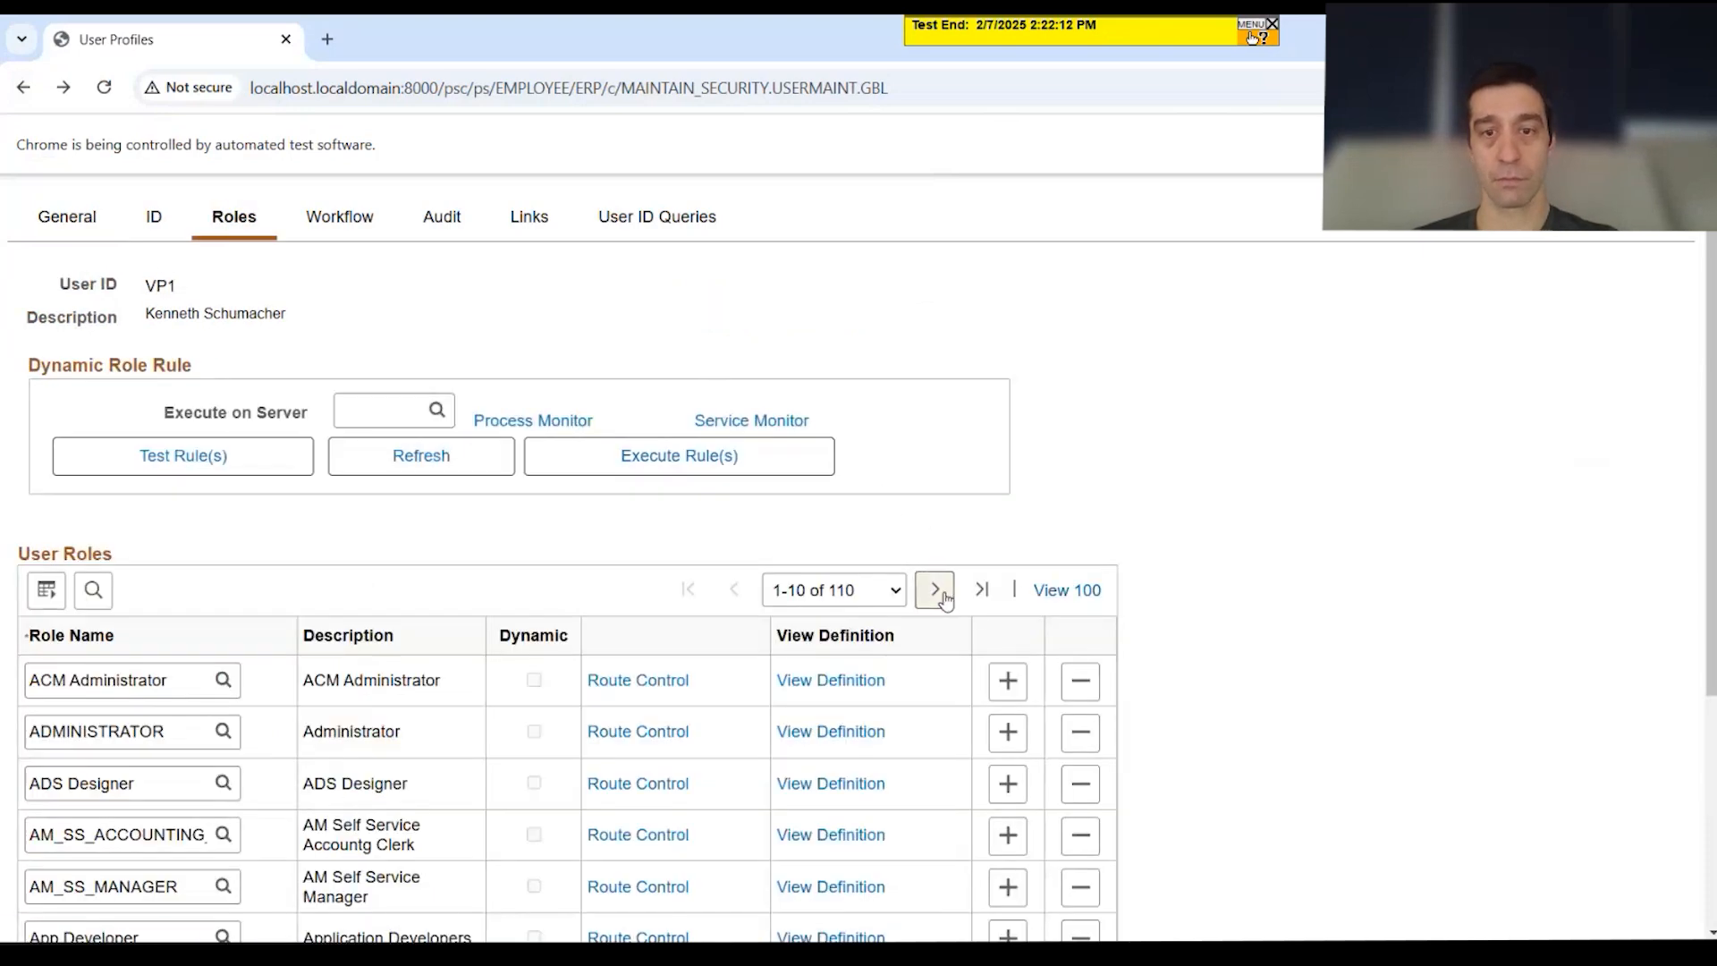
{"action": "left_click", "coordinate": [936, 590]}
{"action": "left_click", "coordinate": [936, 590]}
{"action": "scroll", "coordinate": [835, 621], "scroll_direction": "down", "scroll_amount": 4}
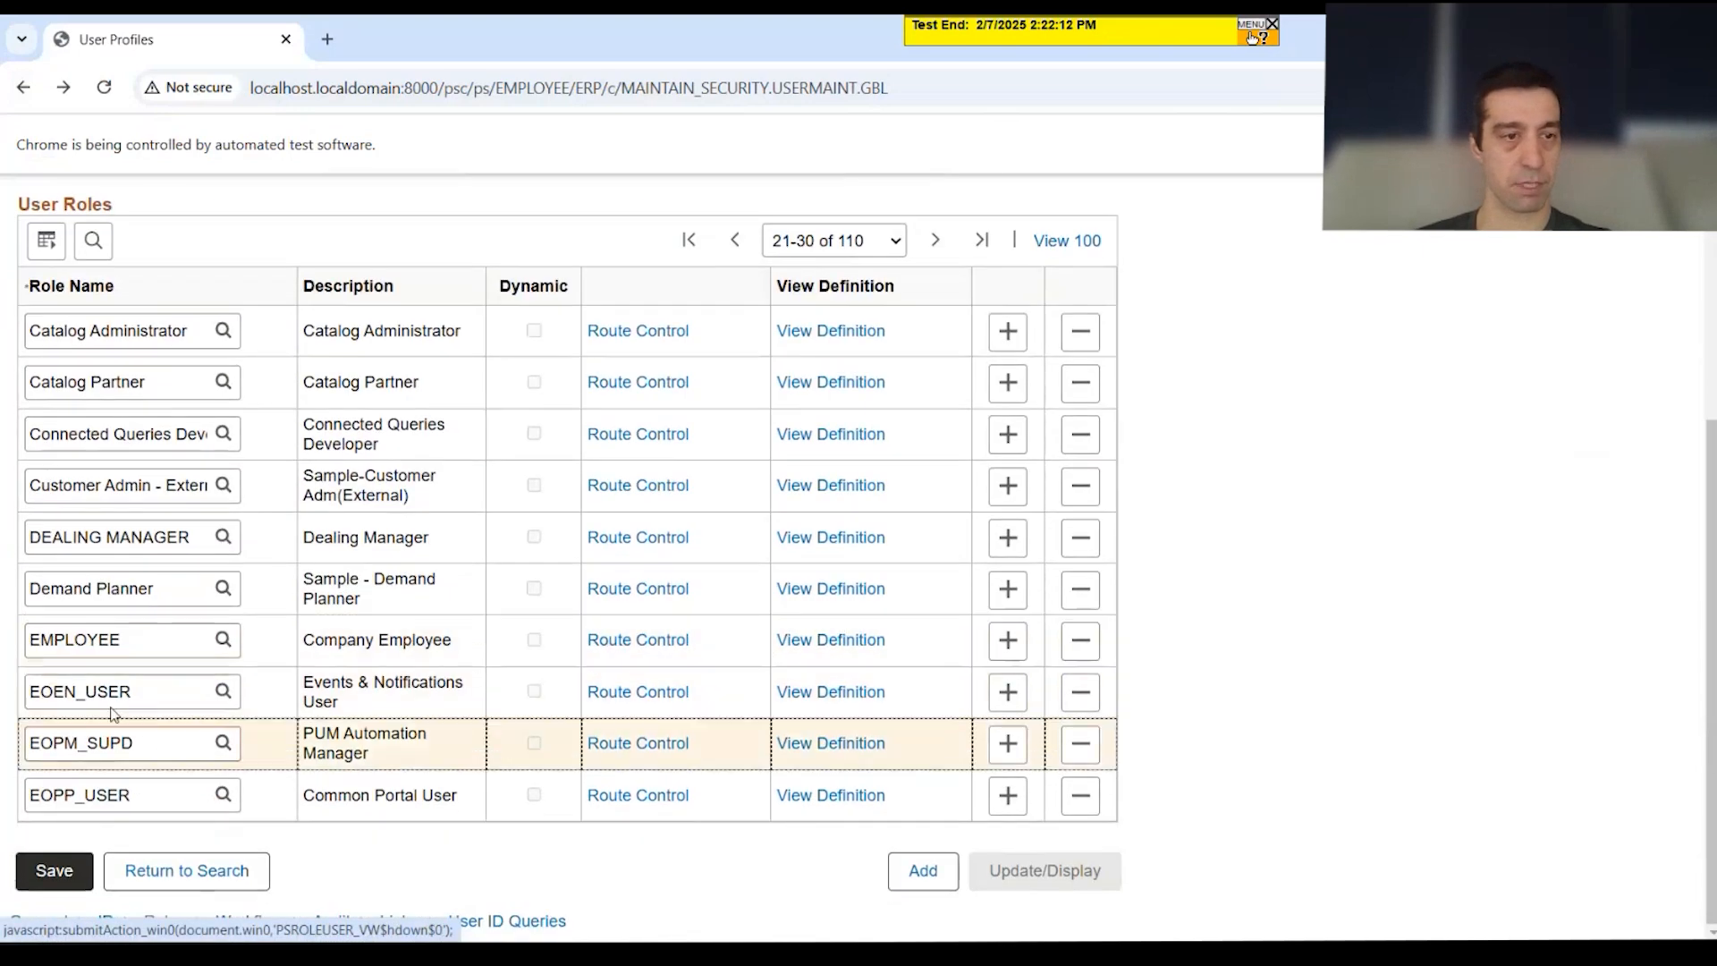
{"action": "left_click", "coordinate": [938, 241]}
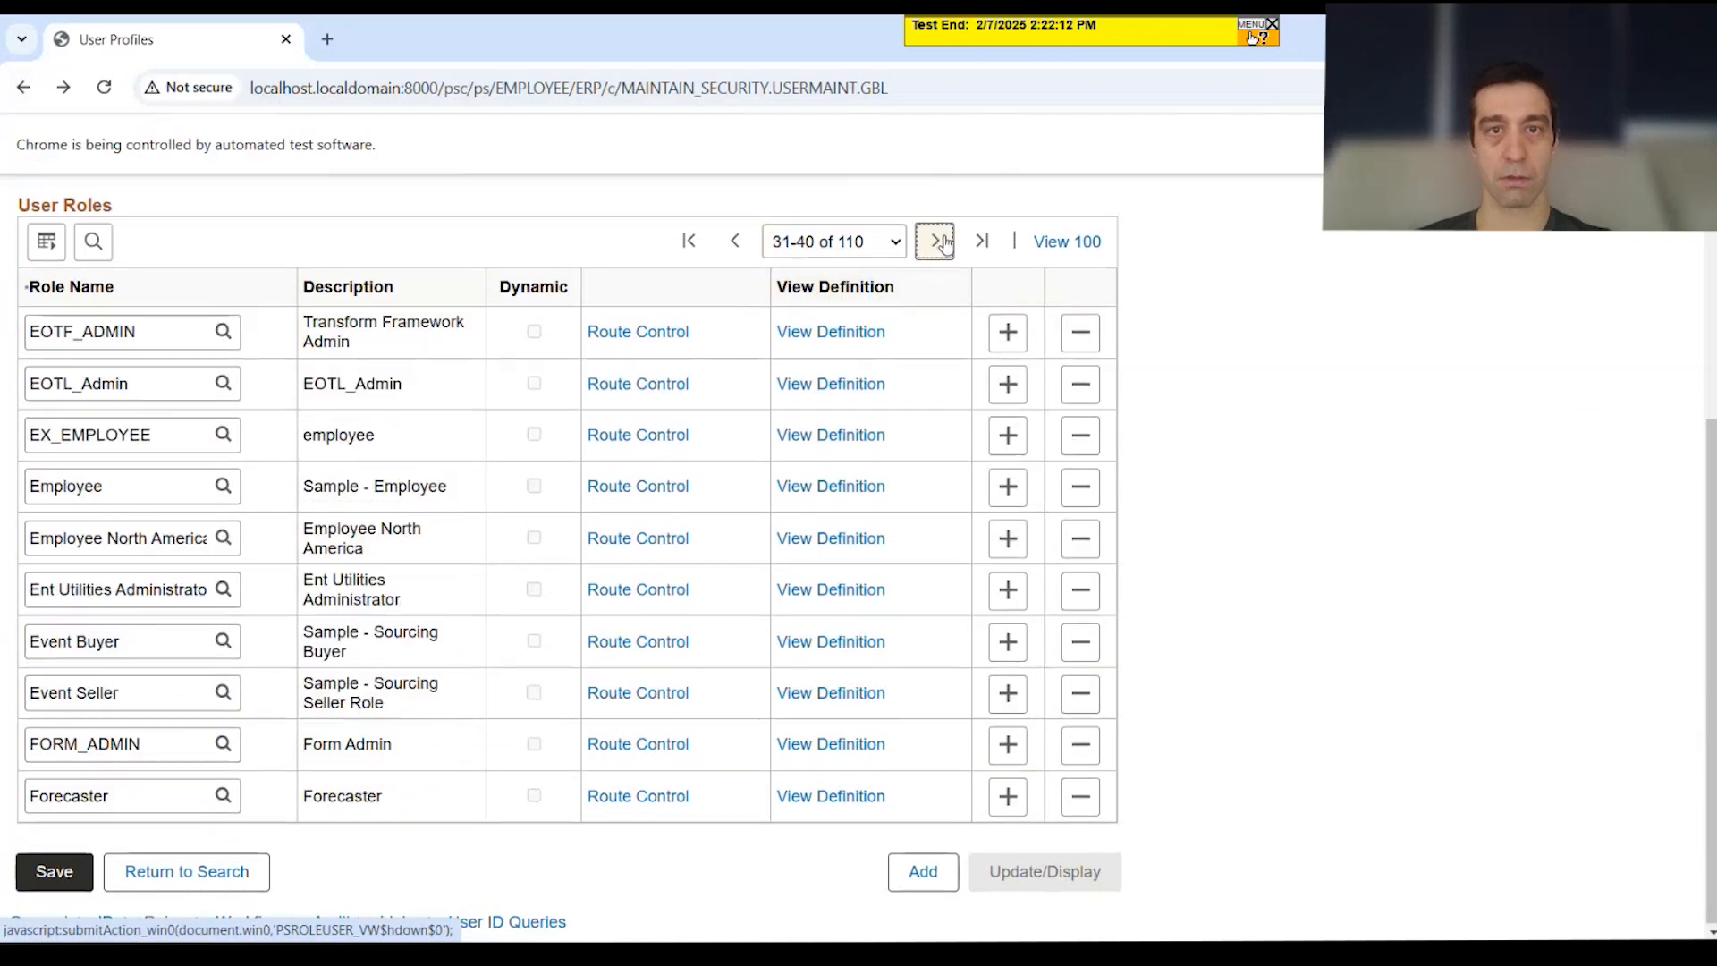
{"action": "left_click", "coordinate": [937, 241]}
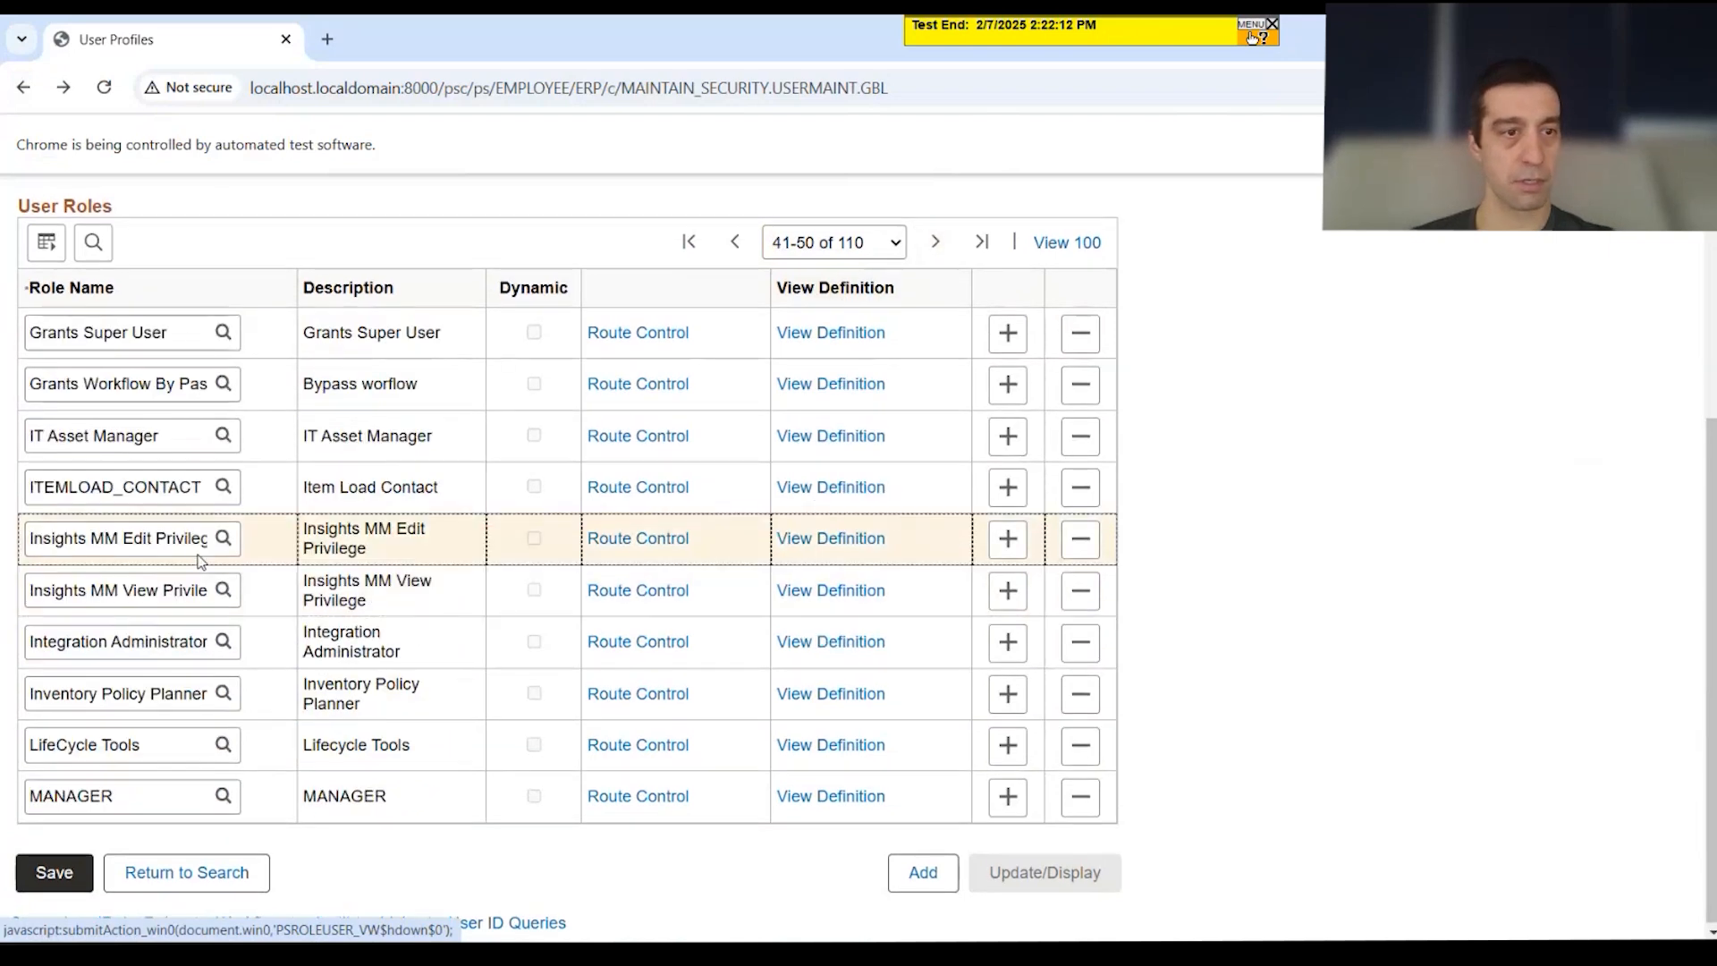
Step: Copy the IT Asset Manager role name into step 10's key value, replacing EMPLOYEE
{"action": "double_click", "coordinate": [104, 436]}
{"action": "triple_click", "coordinate": [105, 436]}
{"action": "key", "text": "ctrl+c"}
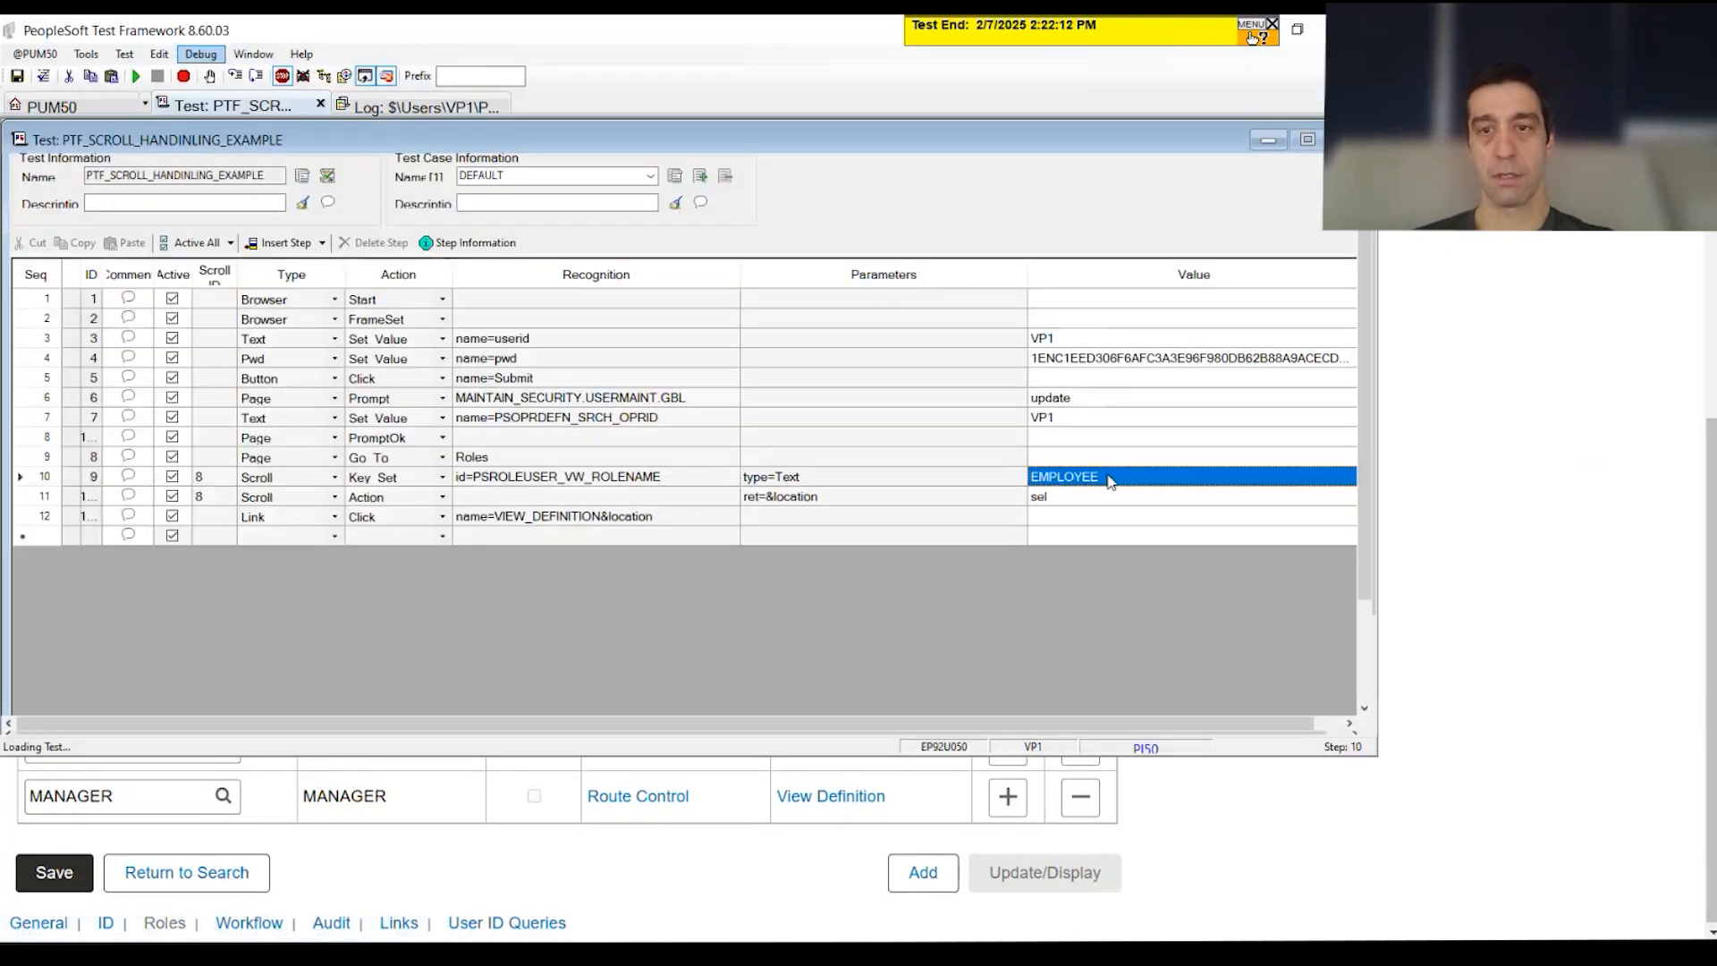
{"action": "left_click", "coordinate": [1109, 477]}
{"action": "key", "text": "ctrl+v"}
{"action": "left_click", "coordinate": [1183, 540]}
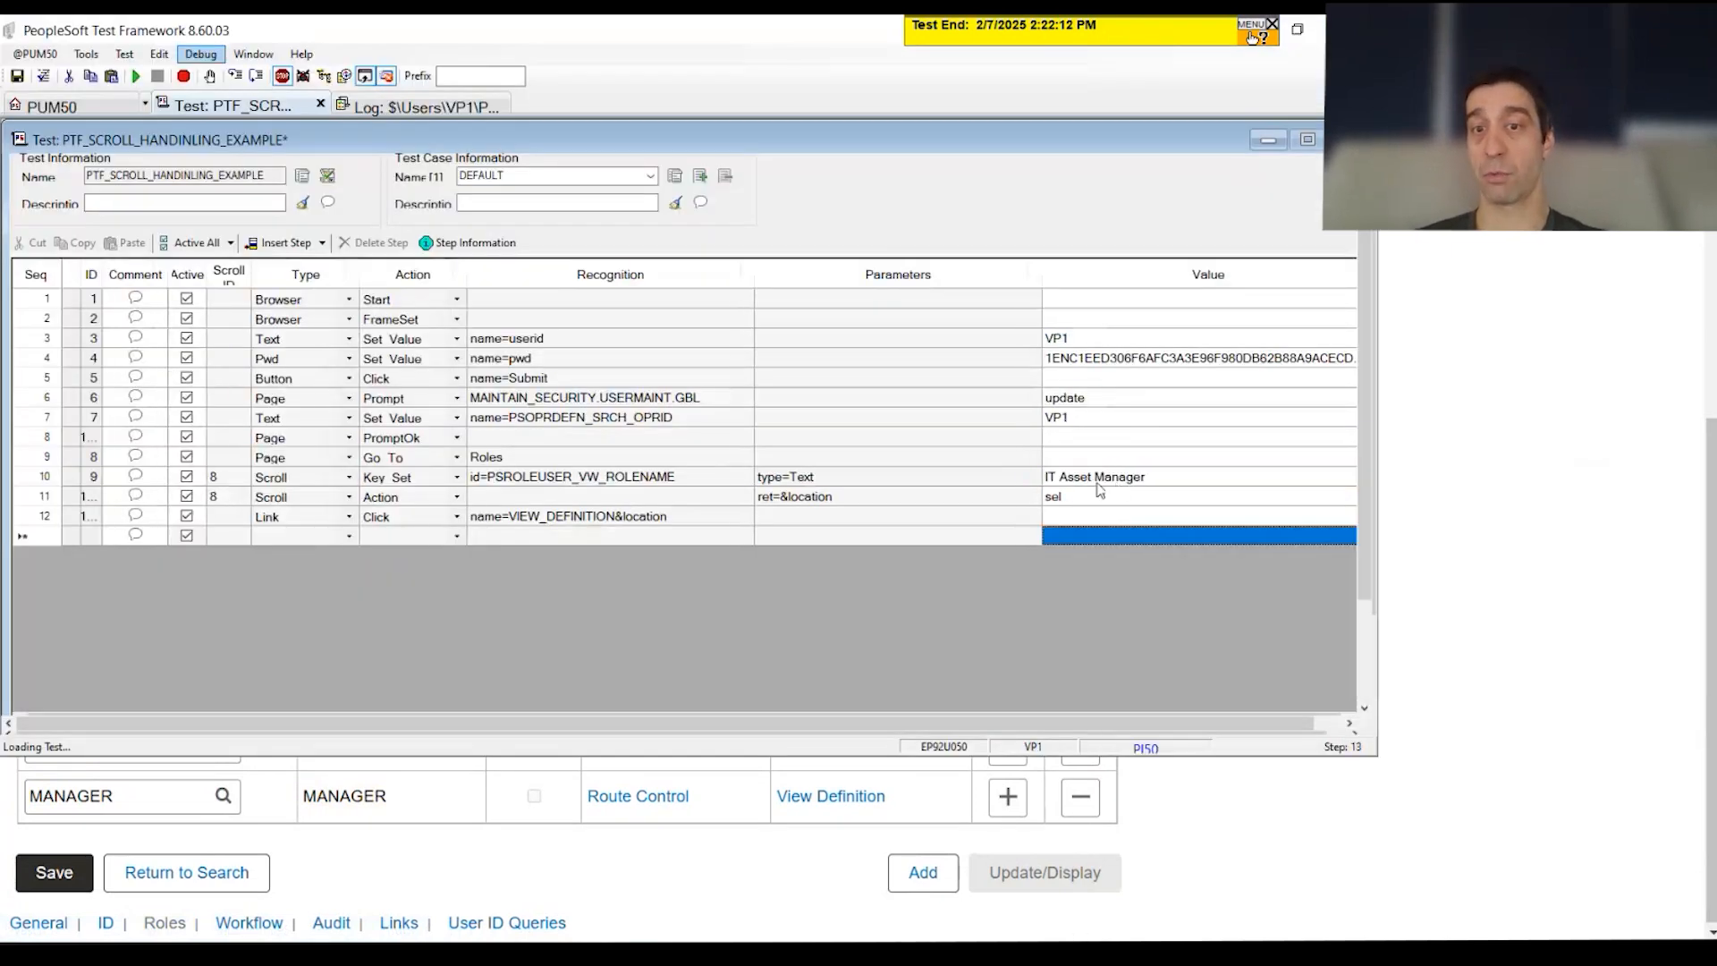
Step: Inspect step 9 (Roles page) and step 10's PSROLEUSER_VW_ROLENAME recognition with type=Text
{"action": "left_click", "coordinate": [562, 460]}
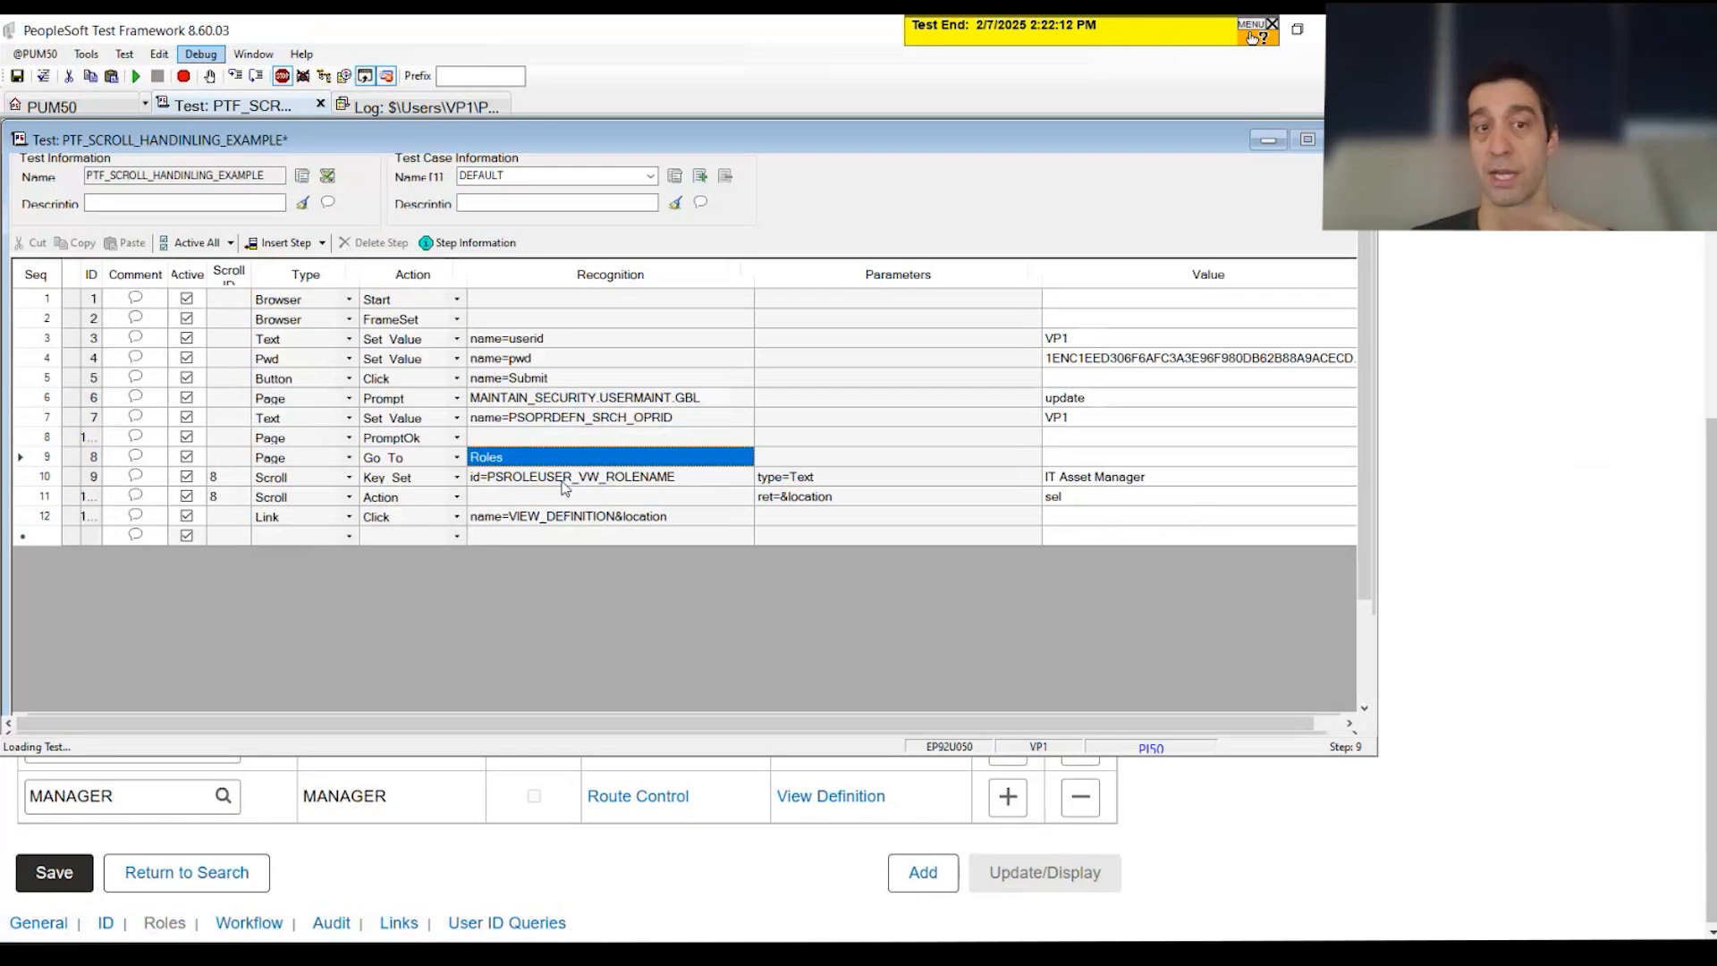
{"action": "left_click", "coordinate": [564, 481]}
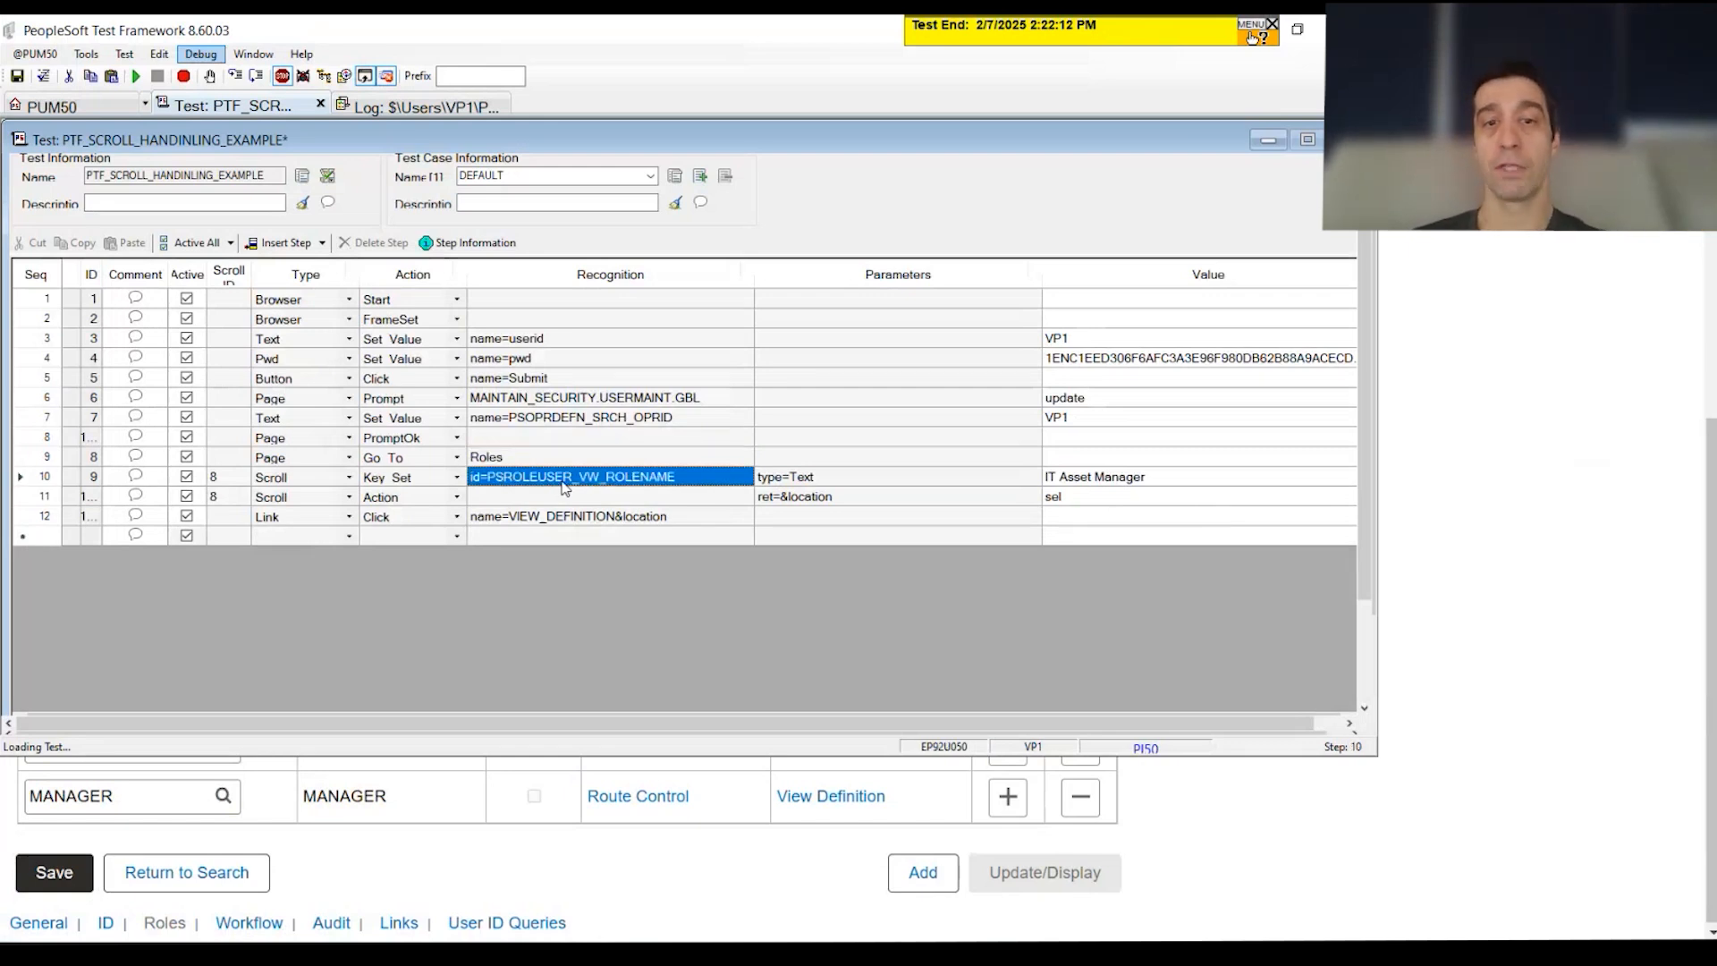
{"action": "left_click", "coordinate": [875, 480]}
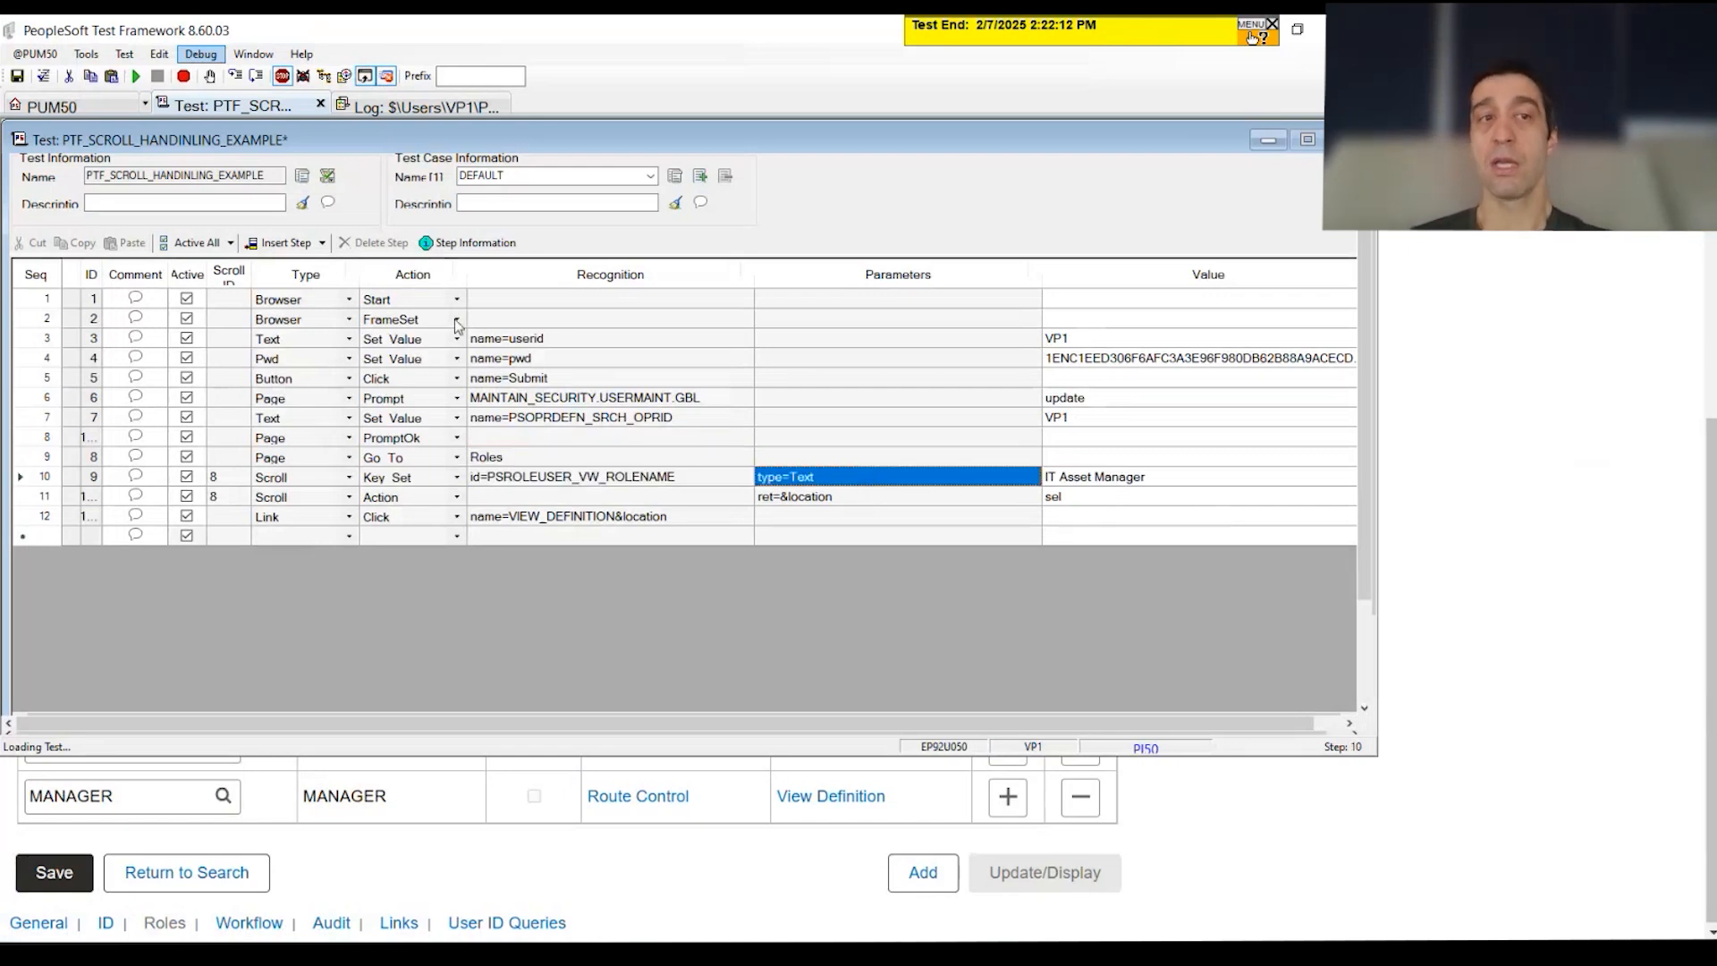
Step: Close the earlier run's log and save the updated test
{"action": "left_click", "coordinate": [444, 106]}
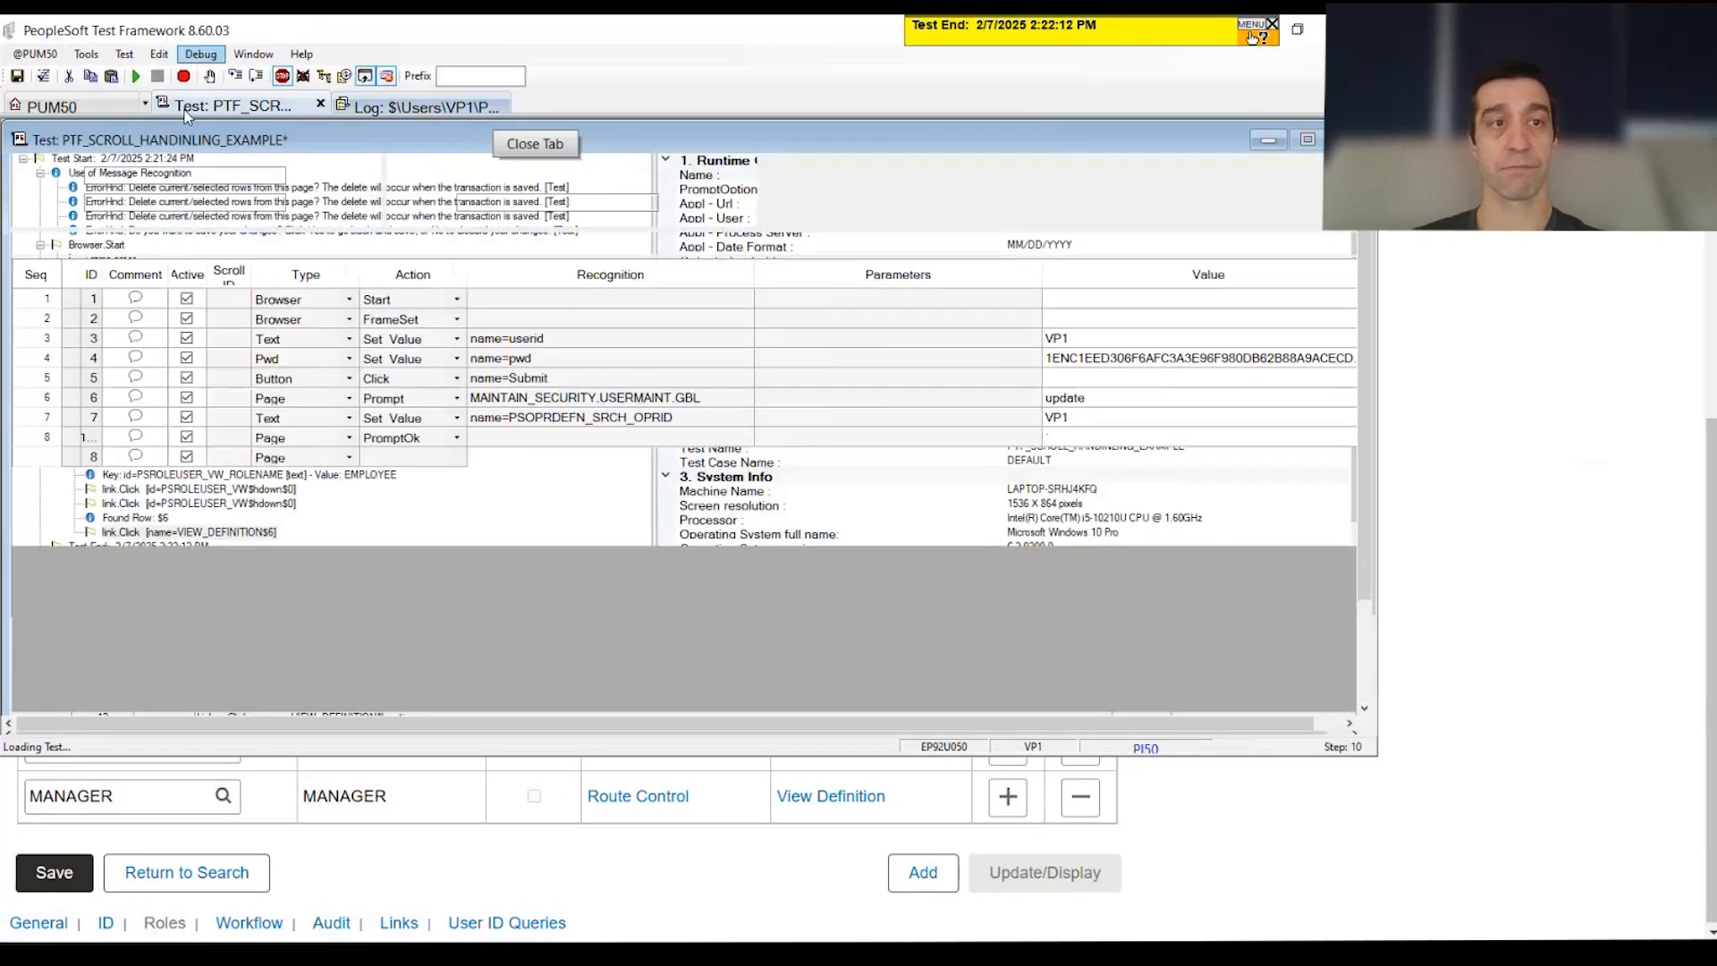
{"action": "left_click", "coordinate": [503, 104]}
{"action": "left_click", "coordinate": [16, 78]}
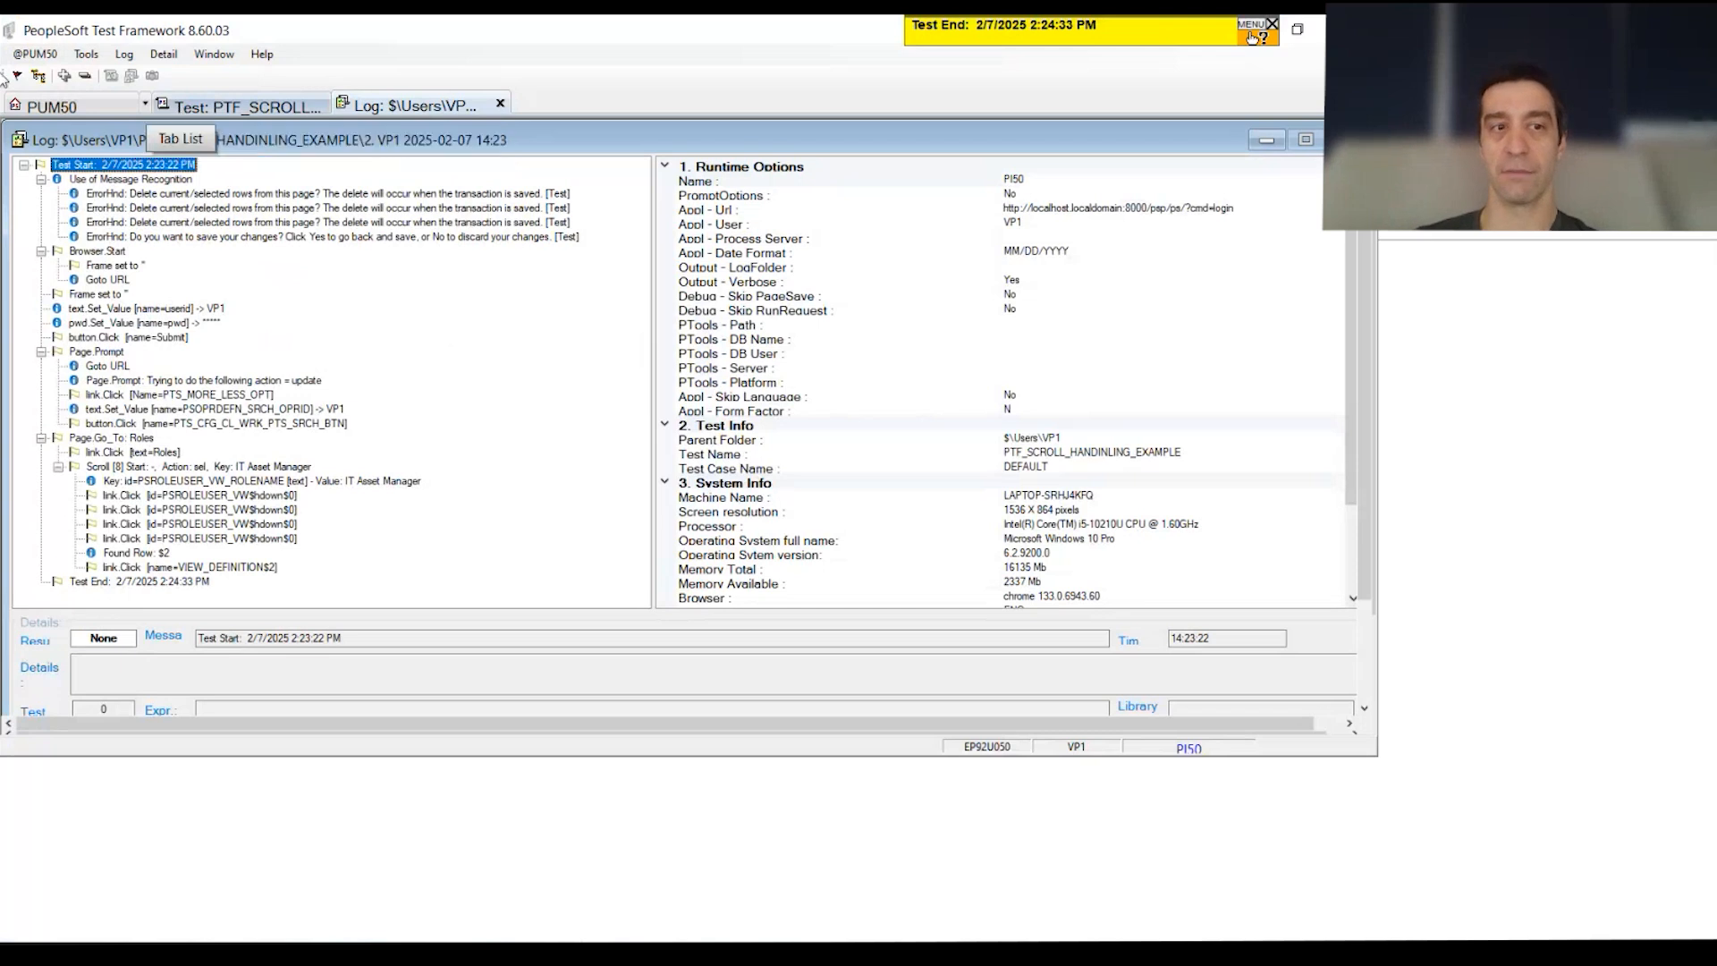
Step: Check the rerun's Found Row: $2 and VIEW_DEFINITION$2 entries, then review scroll ID 8 on steps 10–12
{"action": "left_click", "coordinate": [134, 554]}
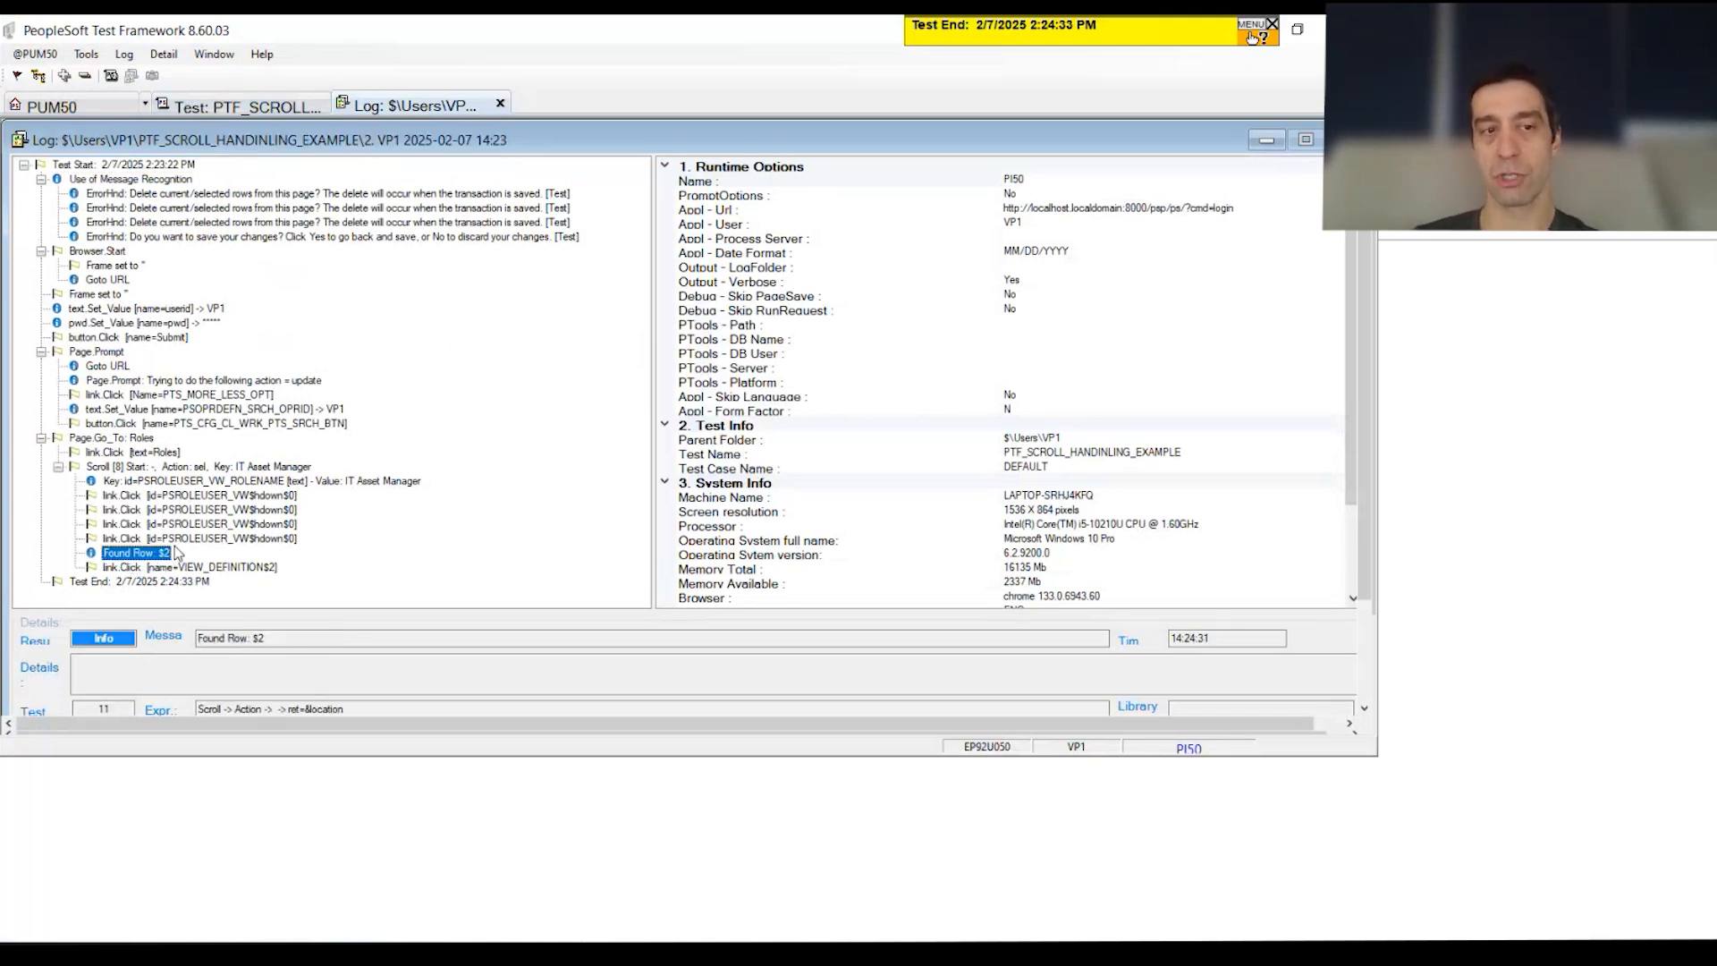
{"action": "left_click", "coordinate": [219, 569]}
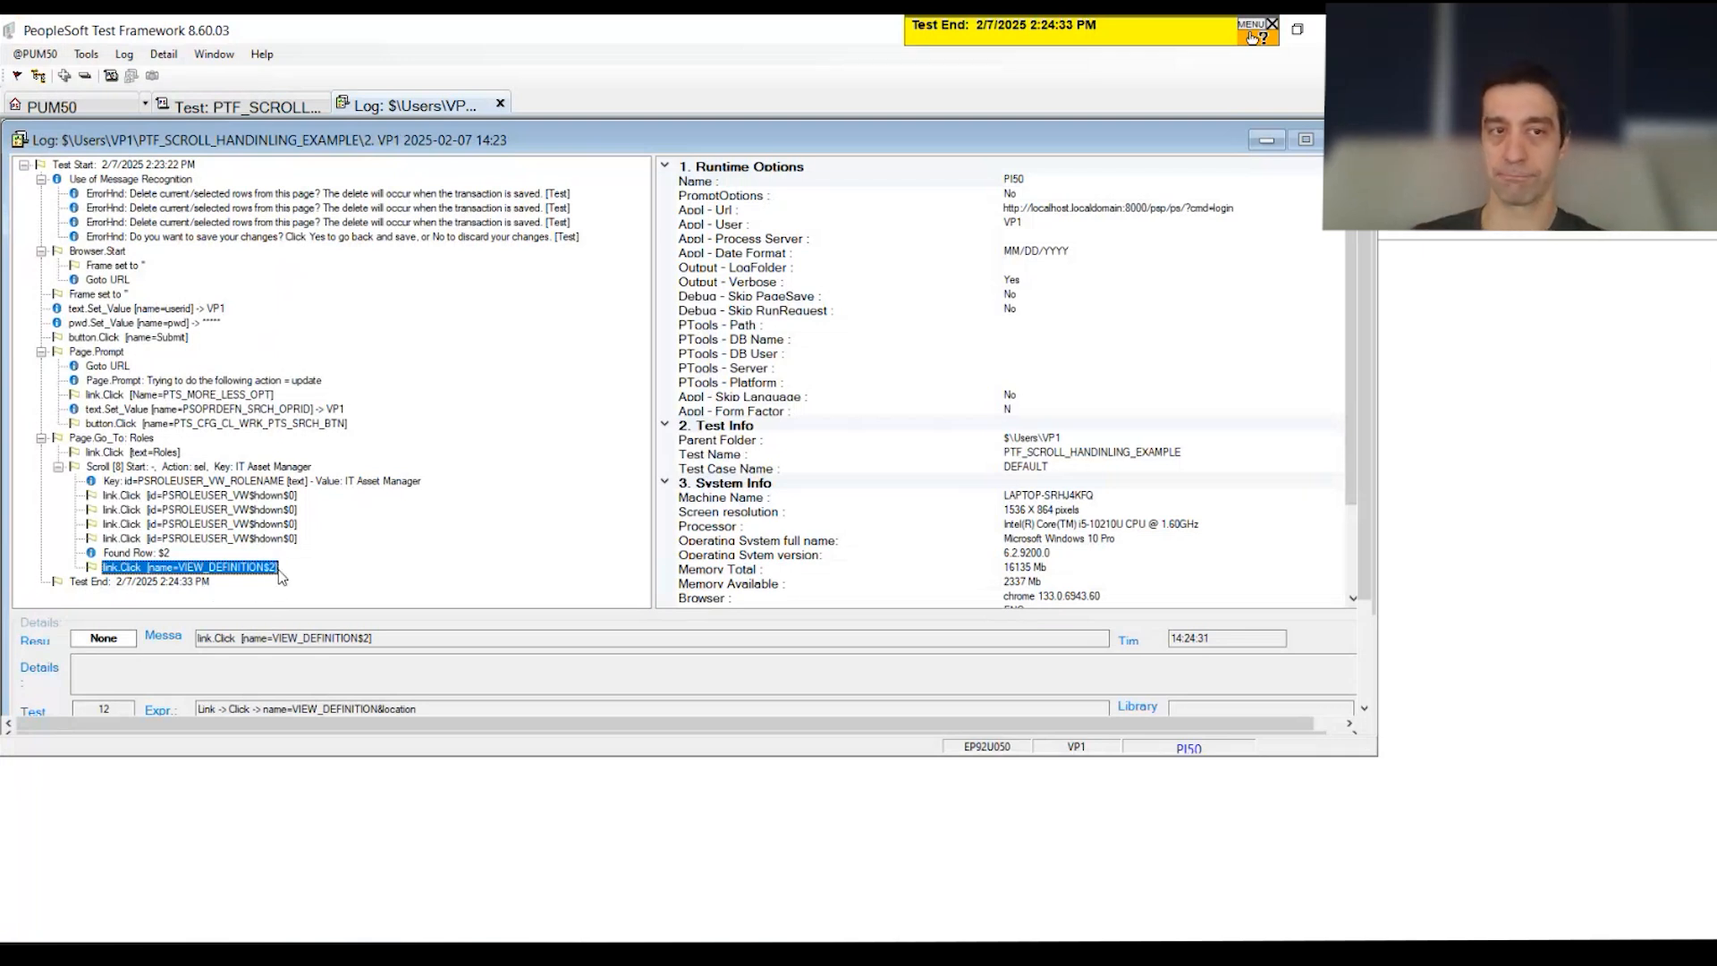
{"action": "left_click", "coordinate": [255, 107]}
{"action": "left_click_drag", "start_coordinate": [223, 483], "coordinate": [219, 522]}
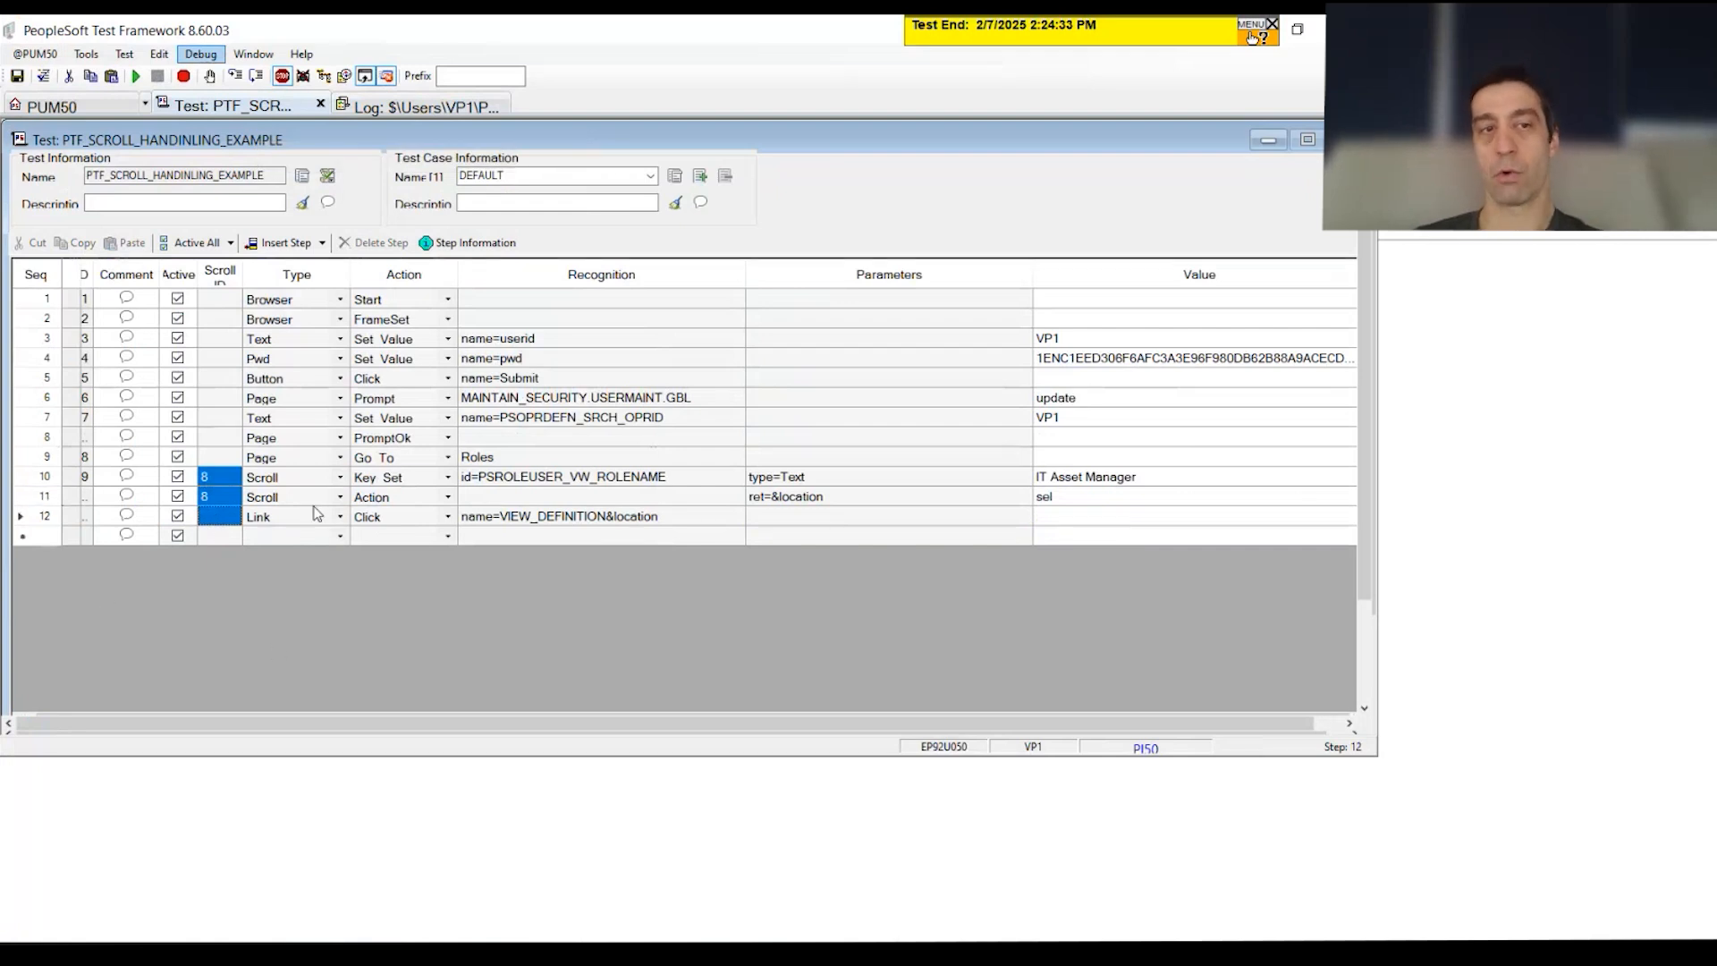
Step: Append step 13 with type Scroll after the View Definition link step, then select steps 10–12
{"action": "left_click", "coordinate": [641, 485]}
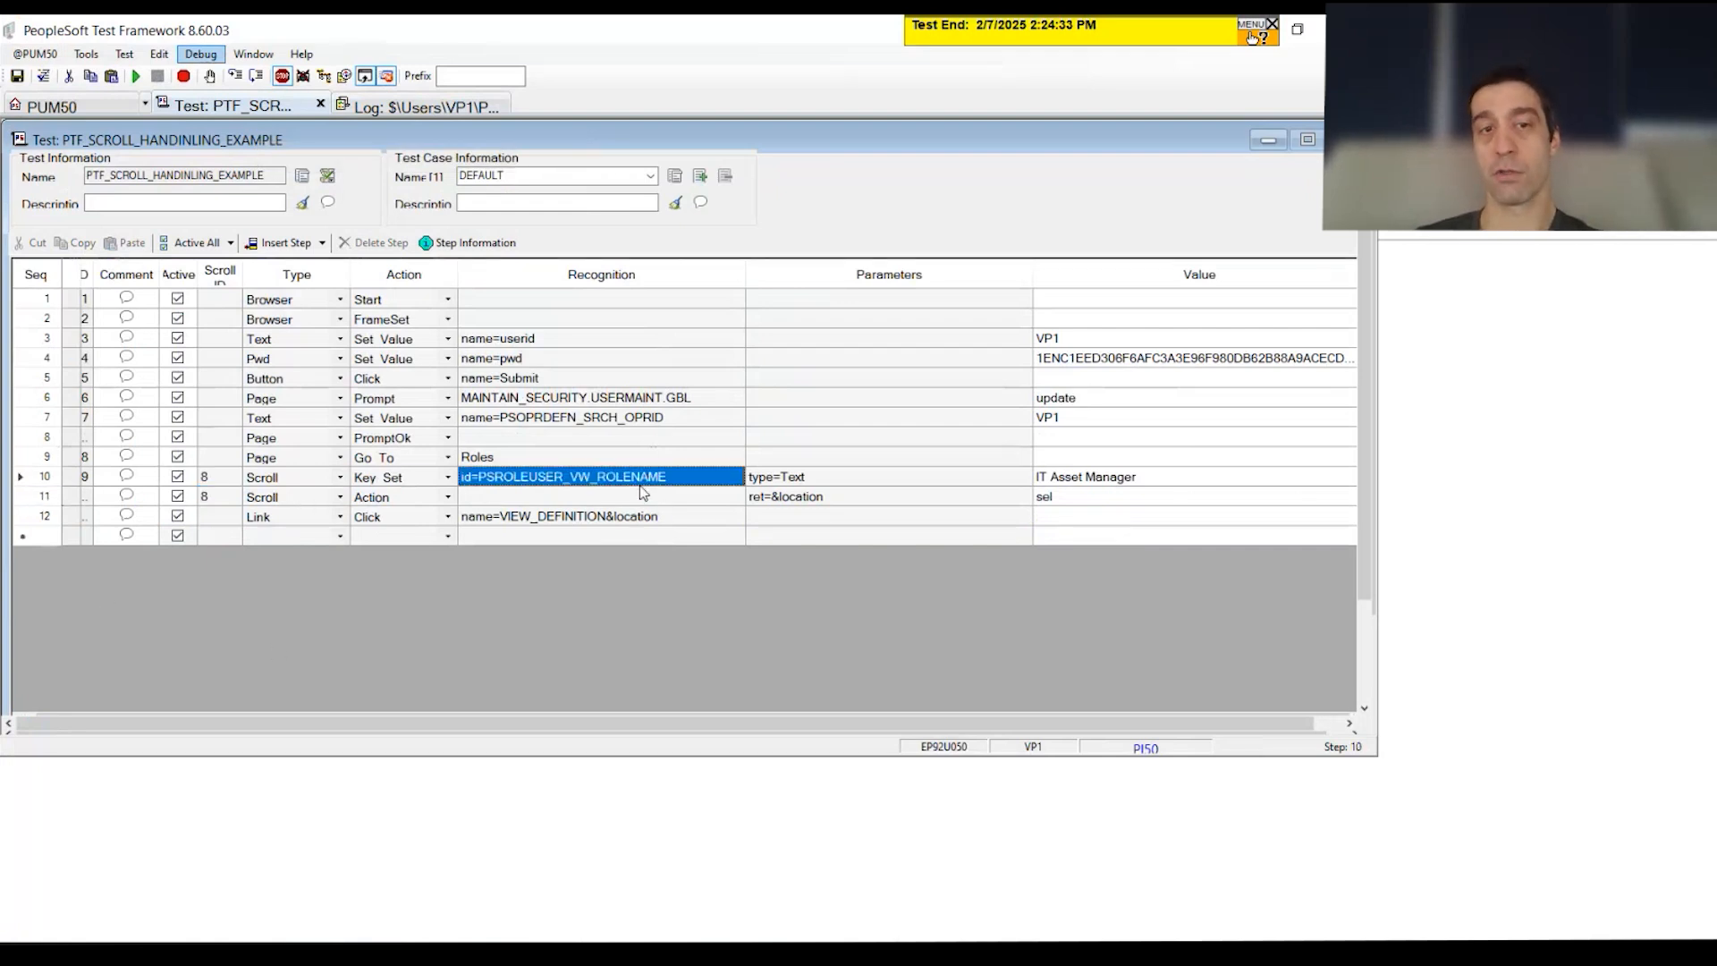
{"action": "left_click", "coordinate": [279, 537]}
{"action": "left_click", "coordinate": [340, 536]}
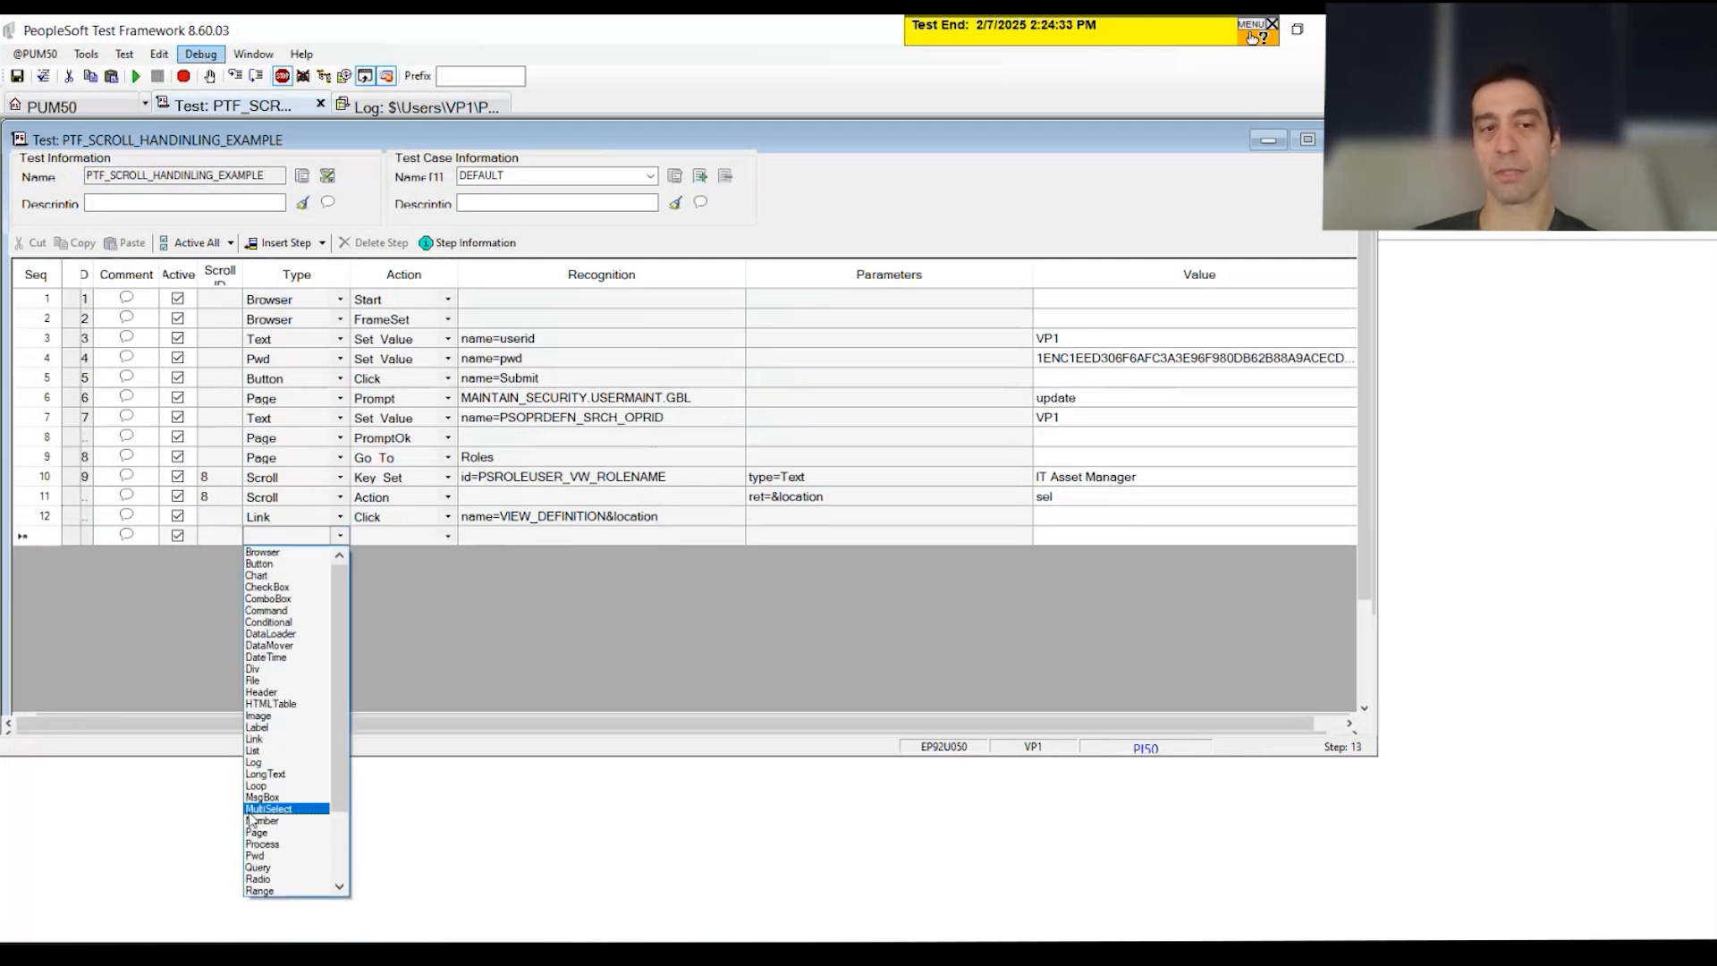
{"action": "scroll", "coordinate": [288, 823], "scroll_direction": "down", "scroll_amount": 2}
{"action": "left_click", "coordinate": [287, 820]}
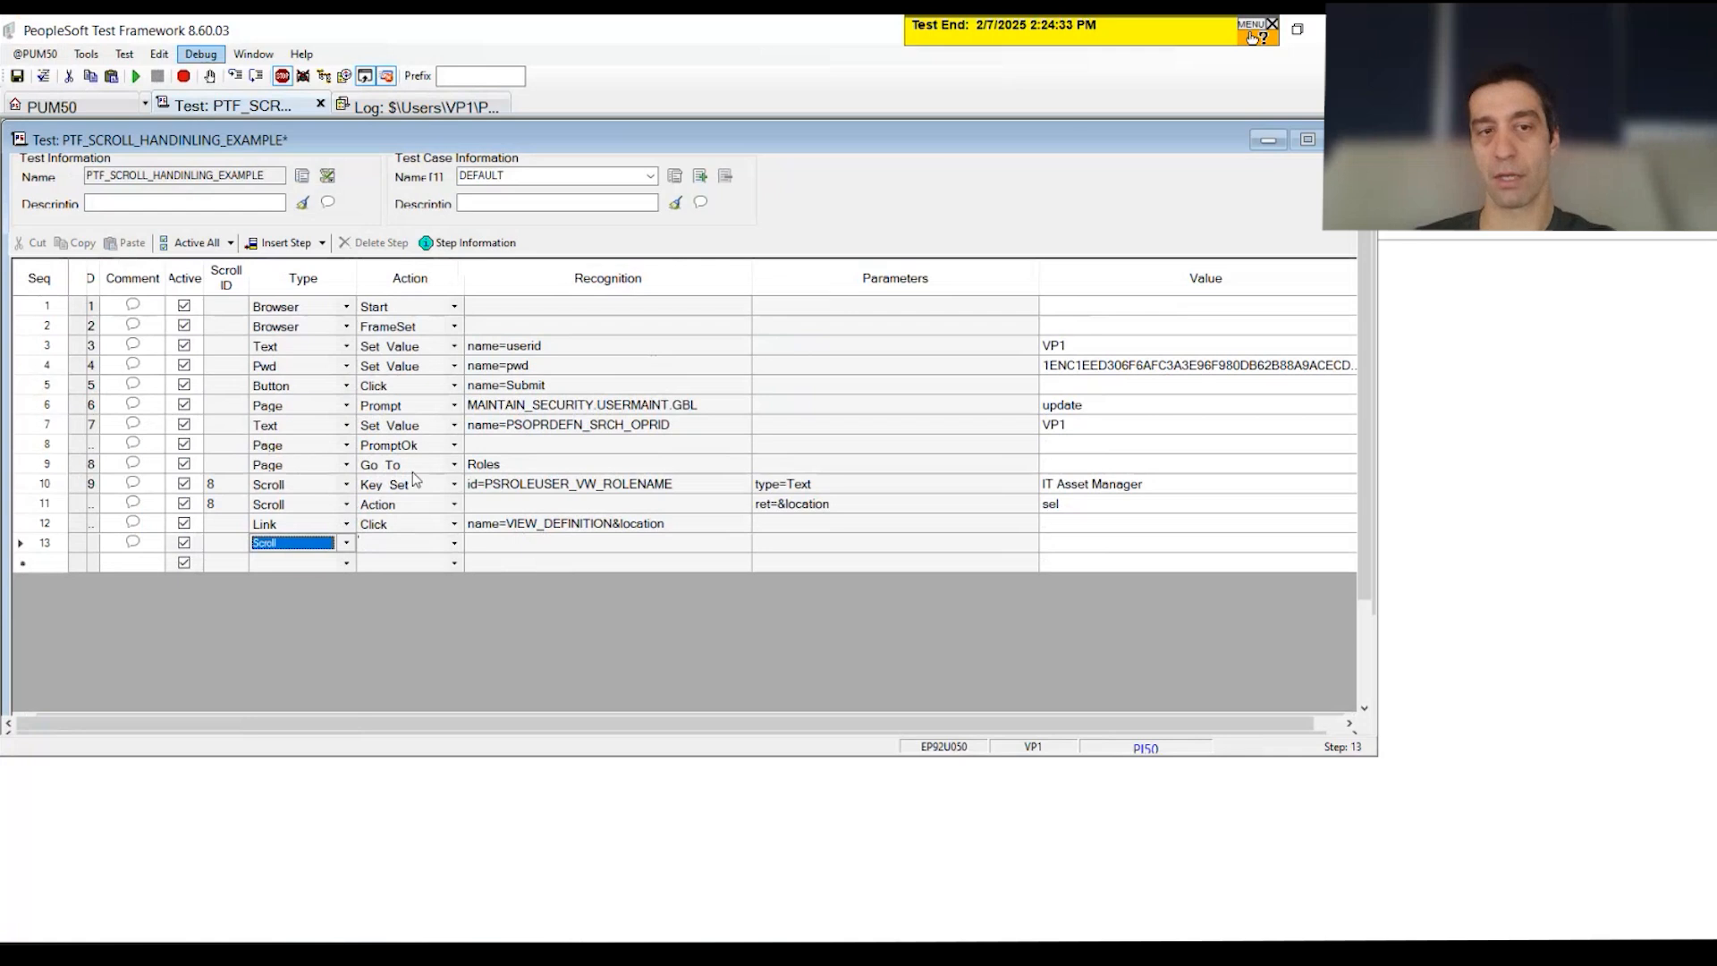
{"action": "left_click_drag", "start_coordinate": [1151, 488], "coordinate": [188, 524]}
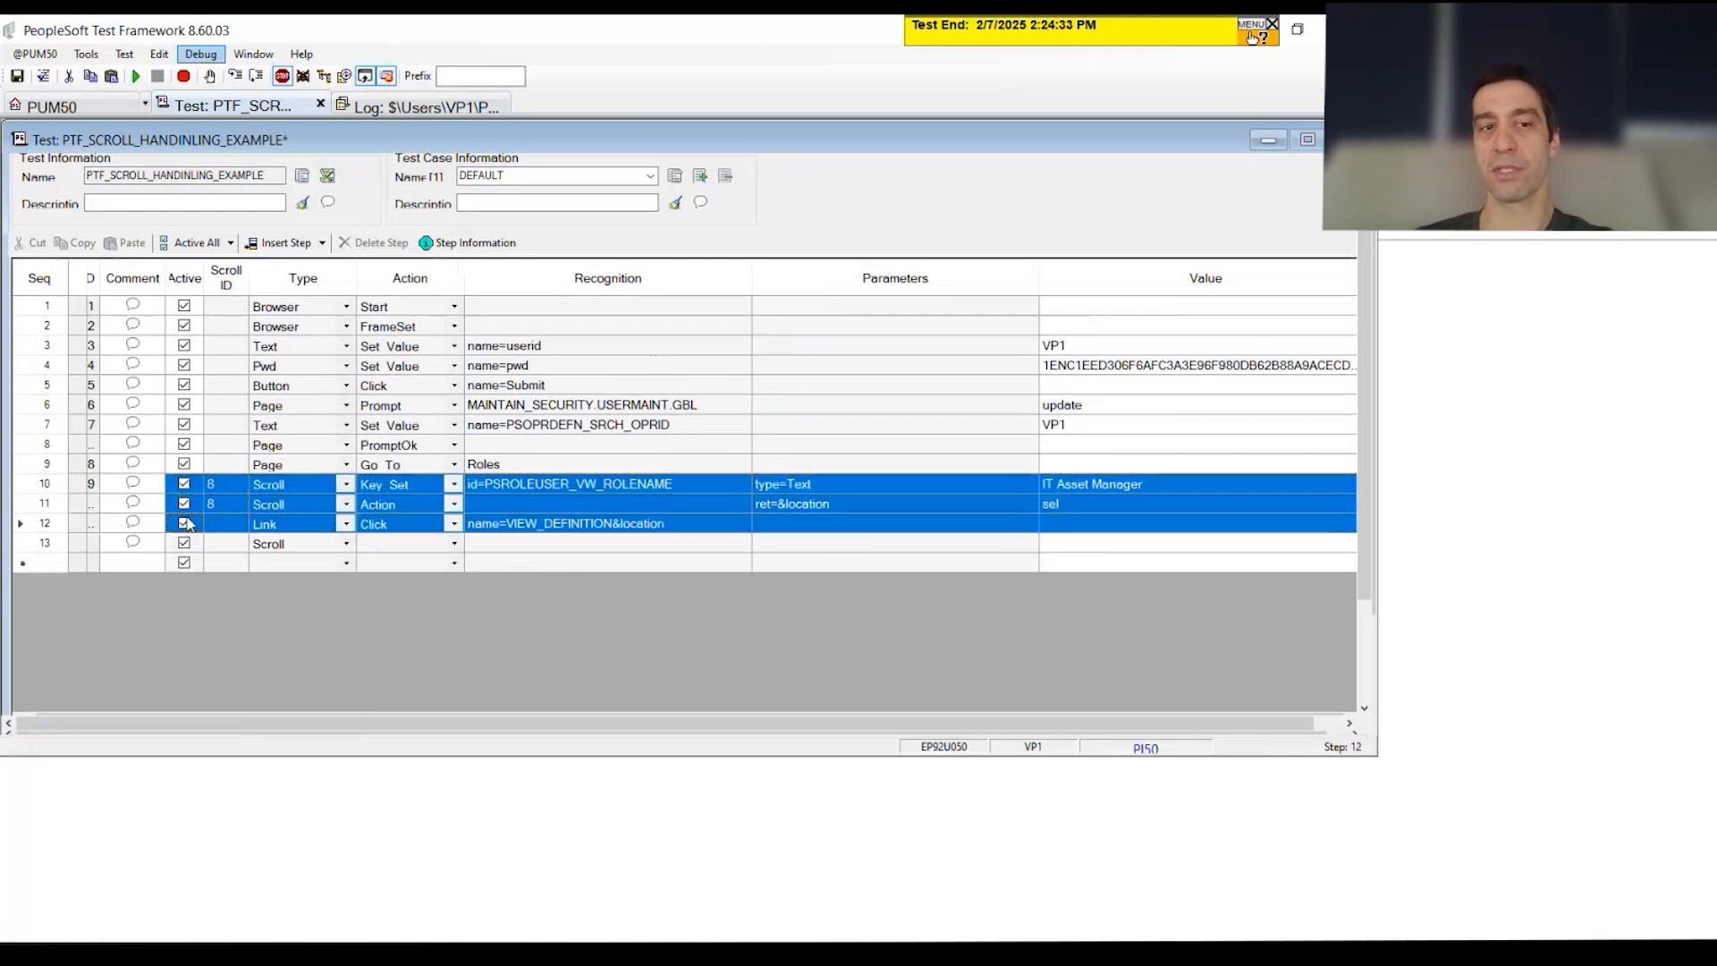